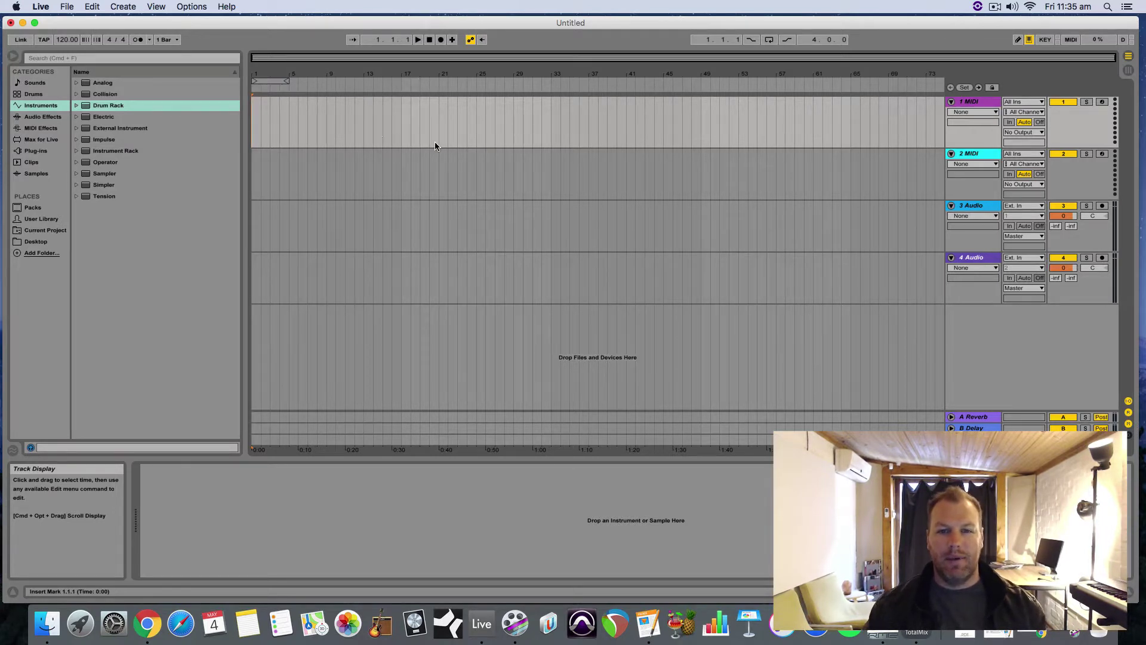
# Switch back and forth between the Session and Arrangement views to compare them, finishing in the Arrangement view.
pyautogui.press('Tab')
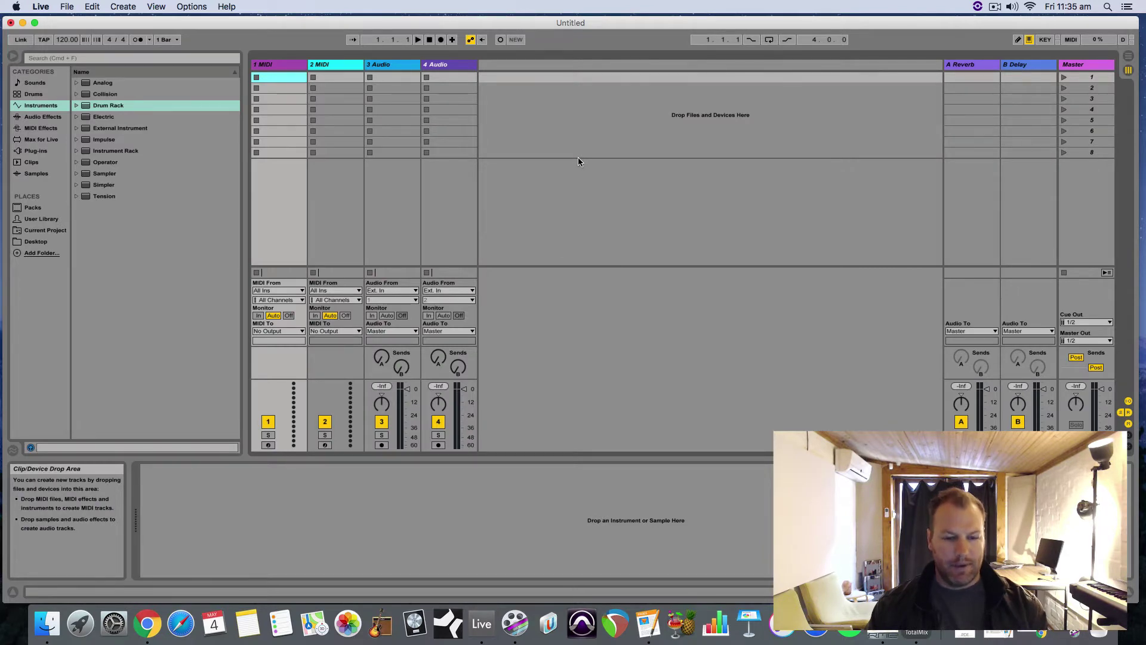
pyautogui.press('Tab')
pyautogui.press('Tab')
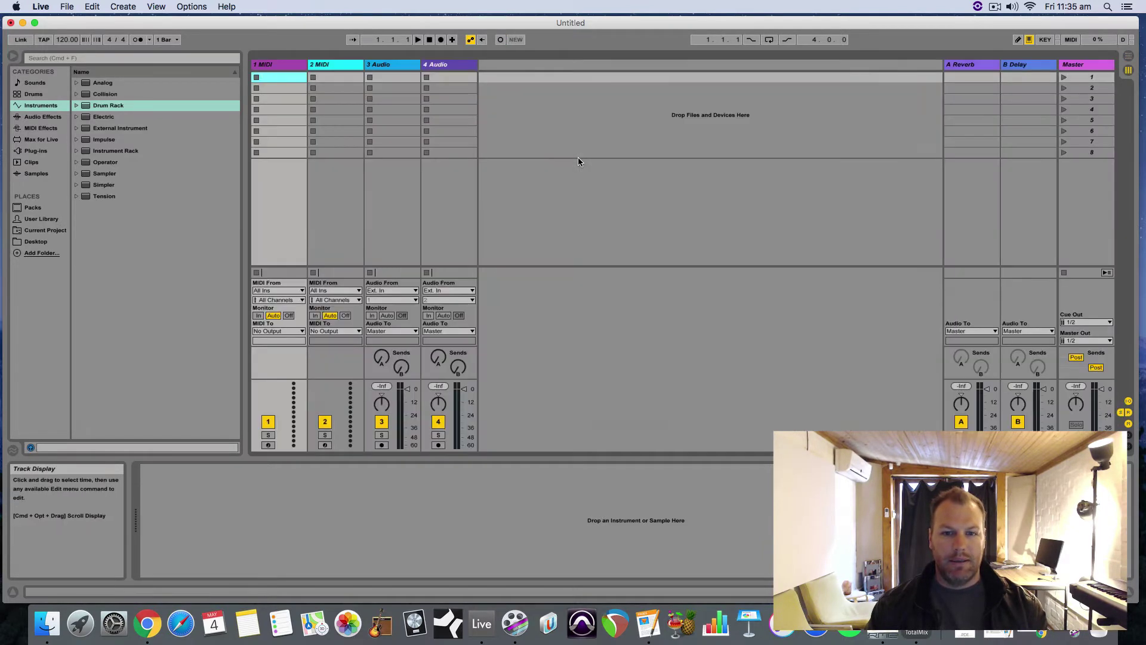
pyautogui.press('Tab')
pyautogui.click(1128, 70)
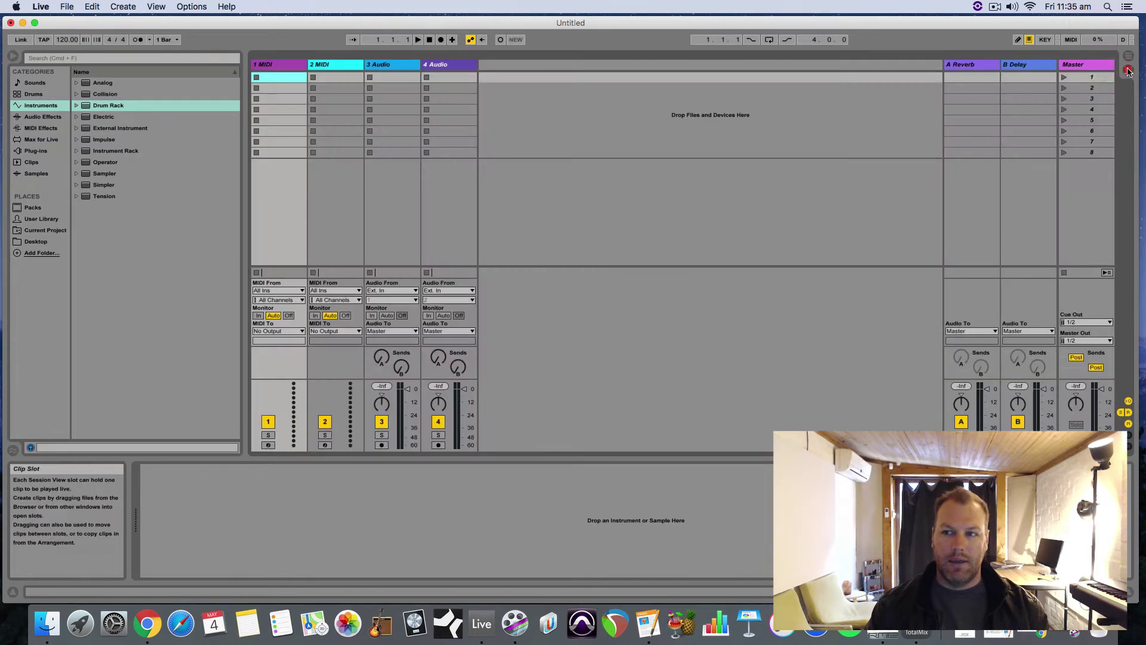
pyautogui.click(1128, 56)
pyautogui.click(1128, 71)
pyautogui.click(1129, 57)
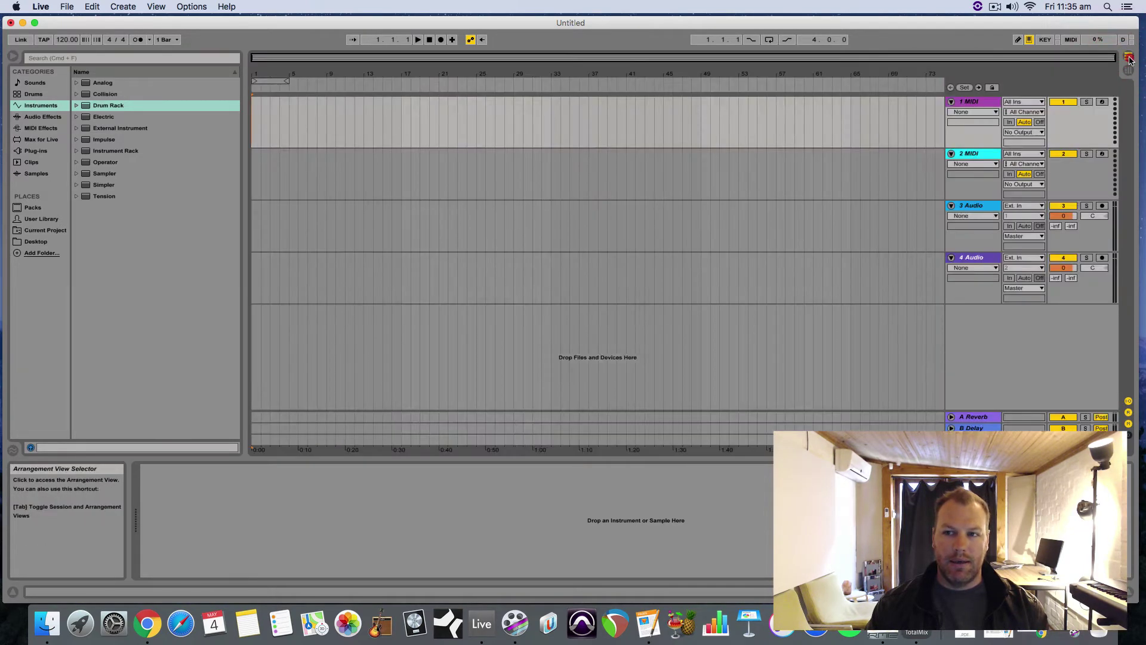
pyautogui.click(1128, 70)
pyautogui.click(1128, 58)
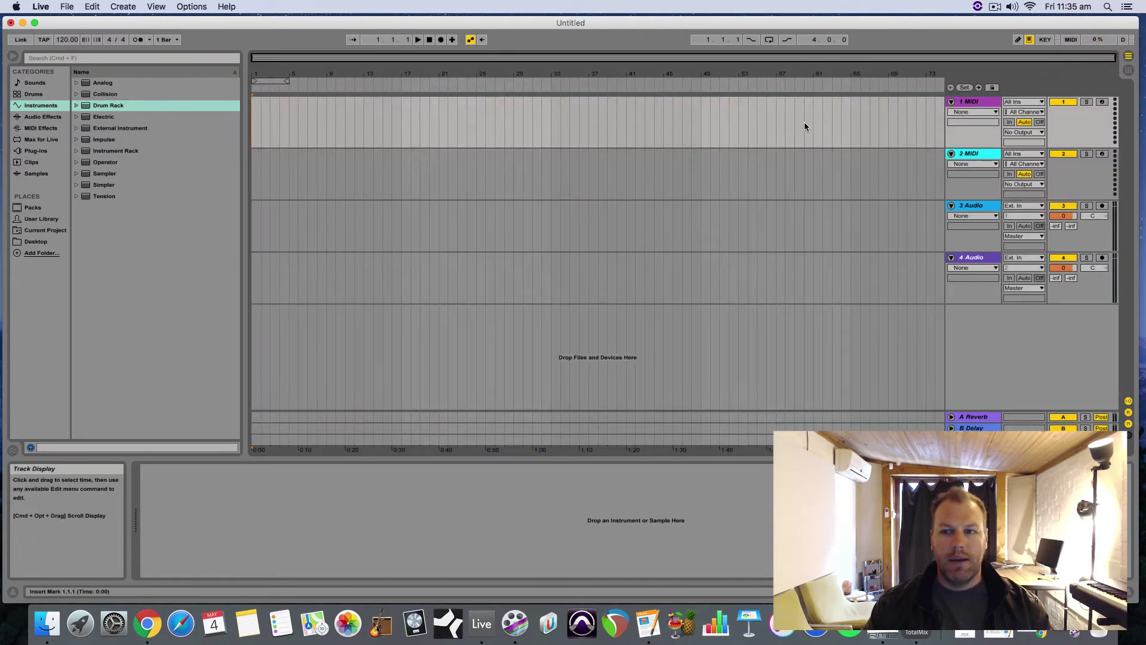
# Select the two MIDI and two audio tracks one at a time to examine the default track types.
pyautogui.click(979, 104)
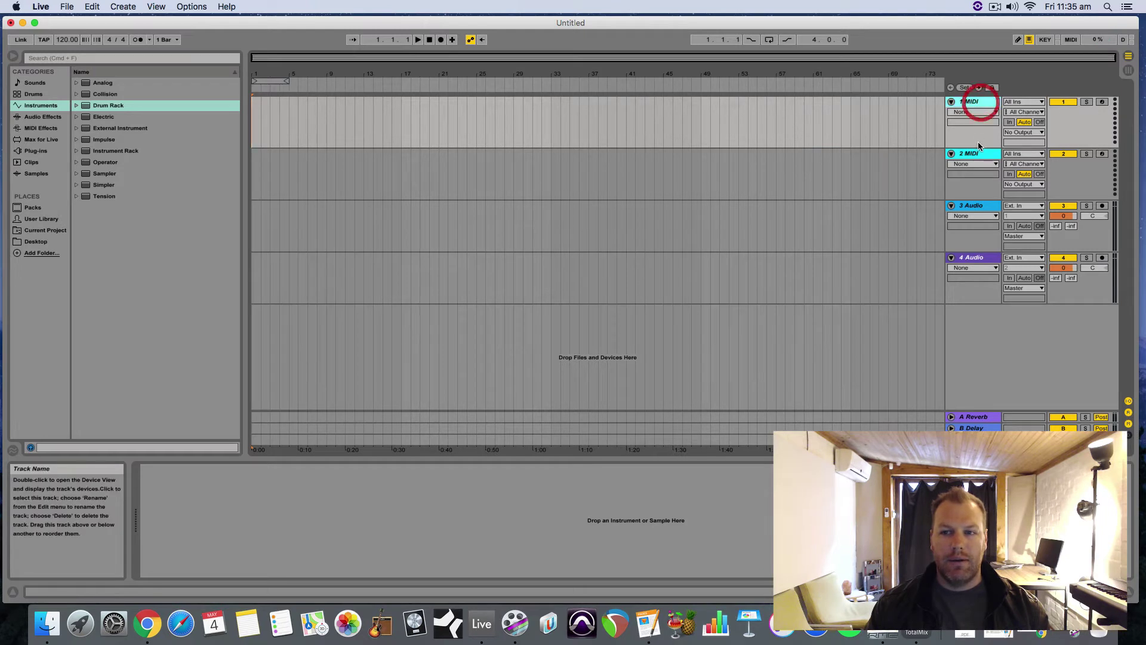
pyautogui.click(973, 155)
pyautogui.click(978, 207)
pyautogui.click(974, 256)
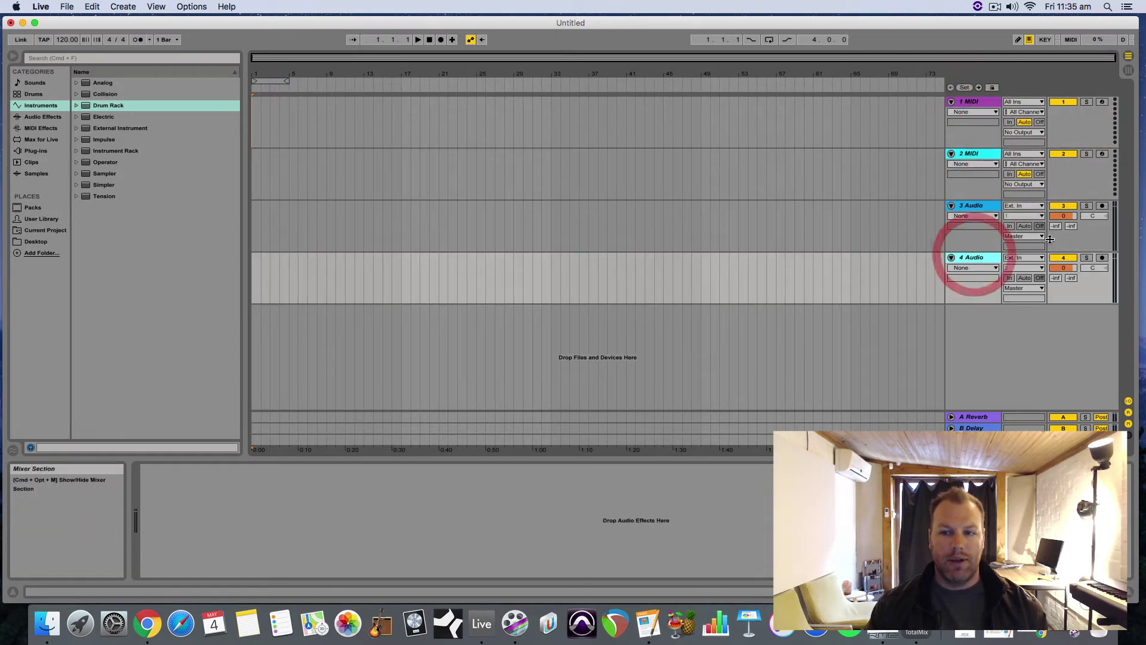
pyautogui.click(979, 207)
pyautogui.click(974, 105)
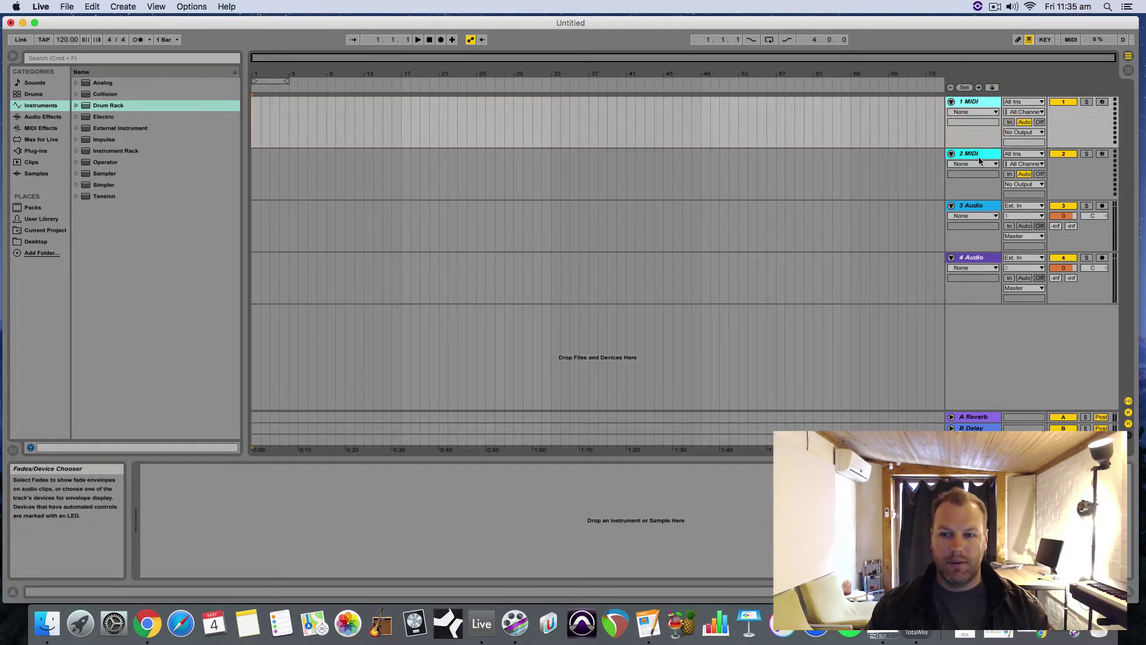
pyautogui.click(974, 206)
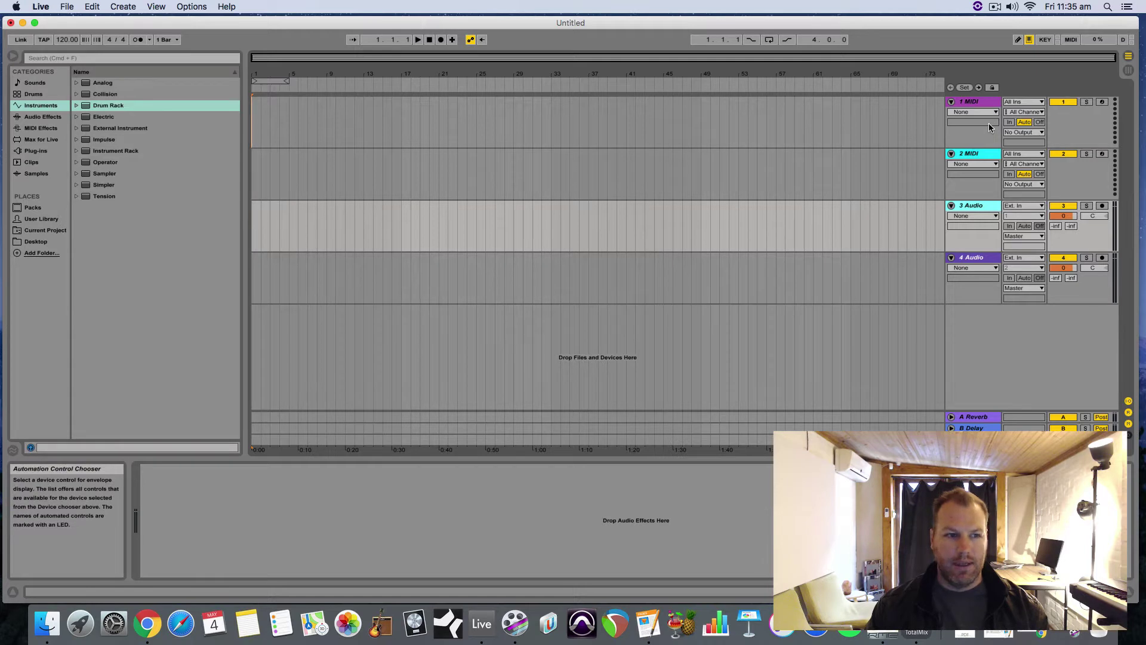
# Delete the tracks 2 MIDI, 3 Audio and 4 Audio together, leaving 1 MIDI selected.
pyautogui.click(981, 156)
pyautogui.click(991, 335)
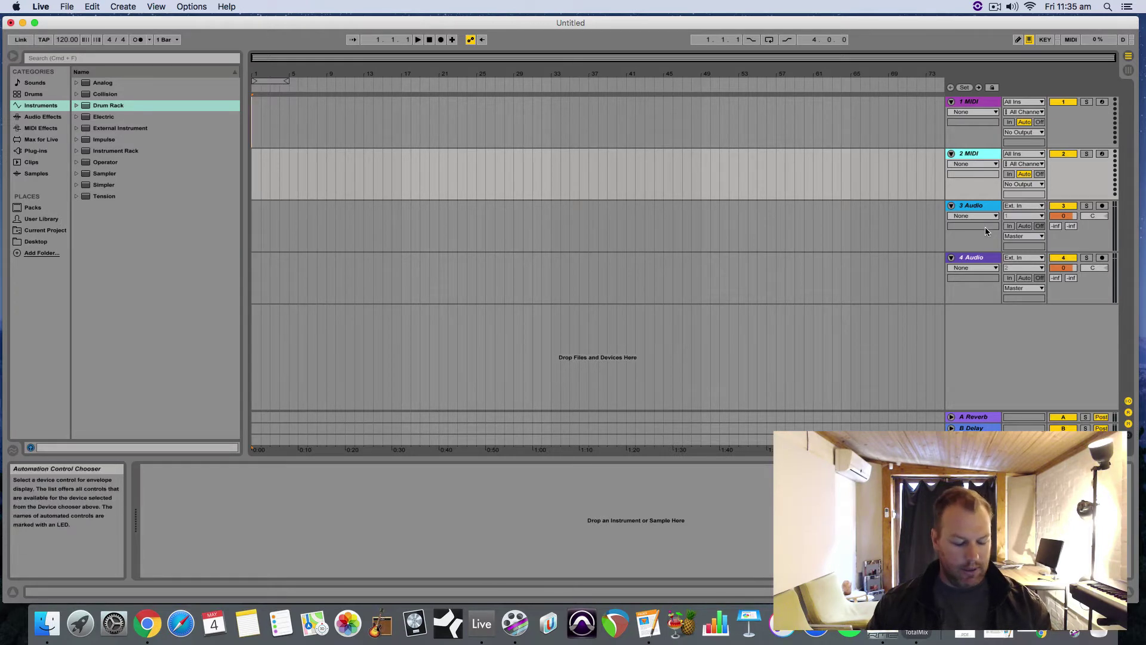
pyautogui.click(977, 263)
pyautogui.rightClick(977, 263)
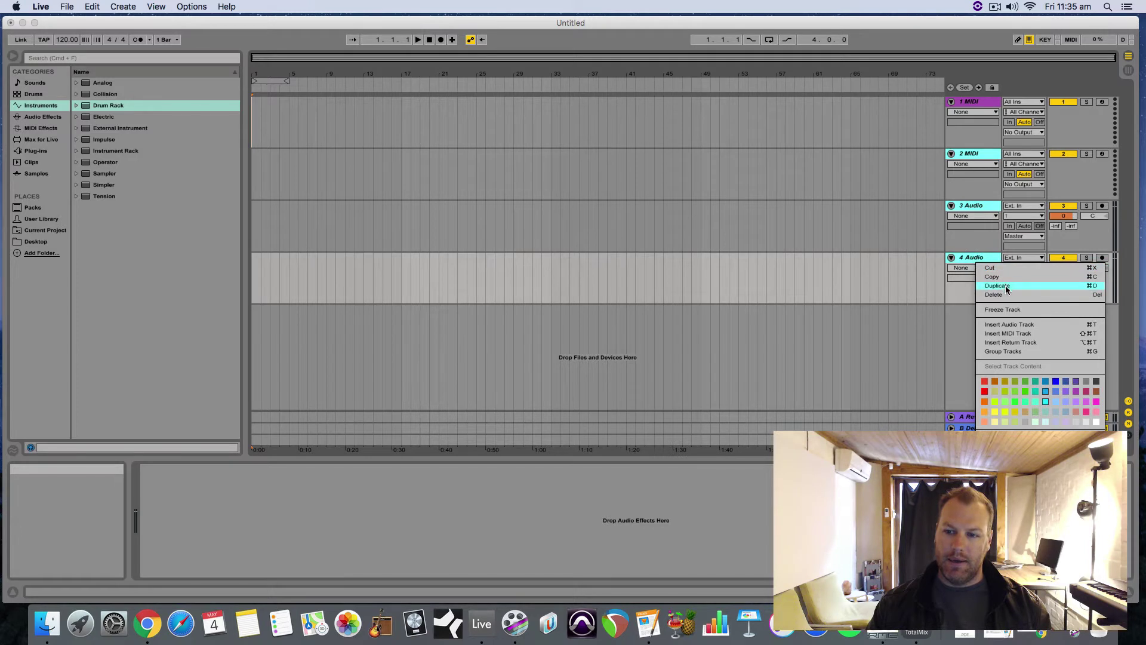
pyautogui.click(994, 295)
pyautogui.click(974, 198)
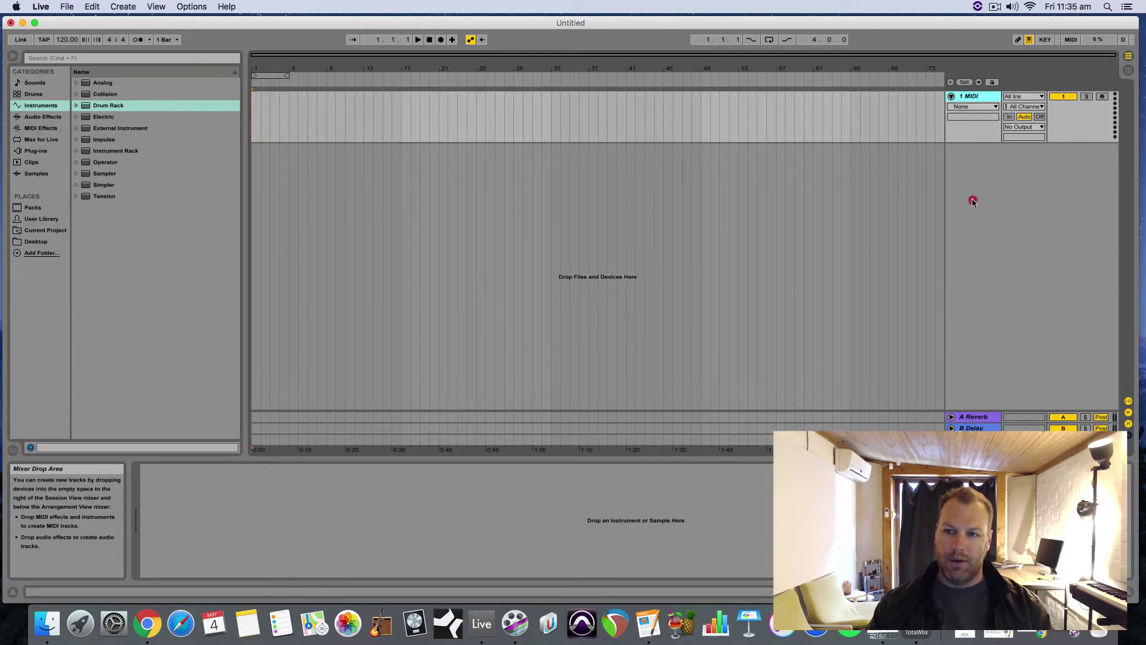
pyautogui.click(978, 99)
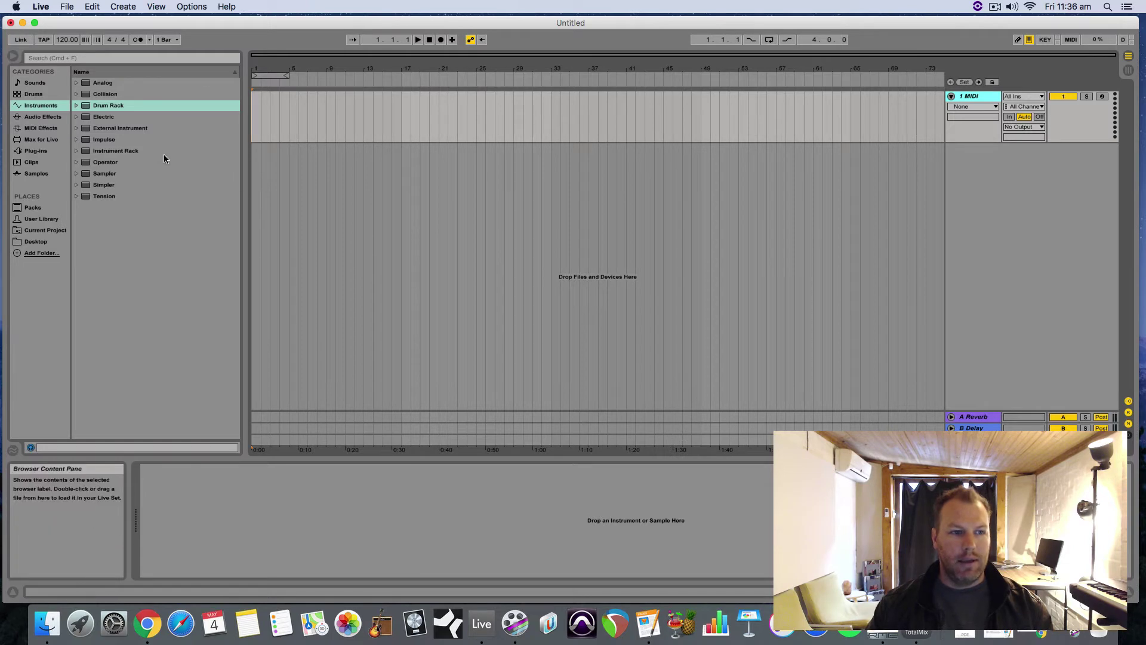
# Browse the Drums category and preview the Kit-Core 707, 909 and 808 presets, keeping browser preview enabled.
pyautogui.click(39, 117)
pyautogui.click(33, 94)
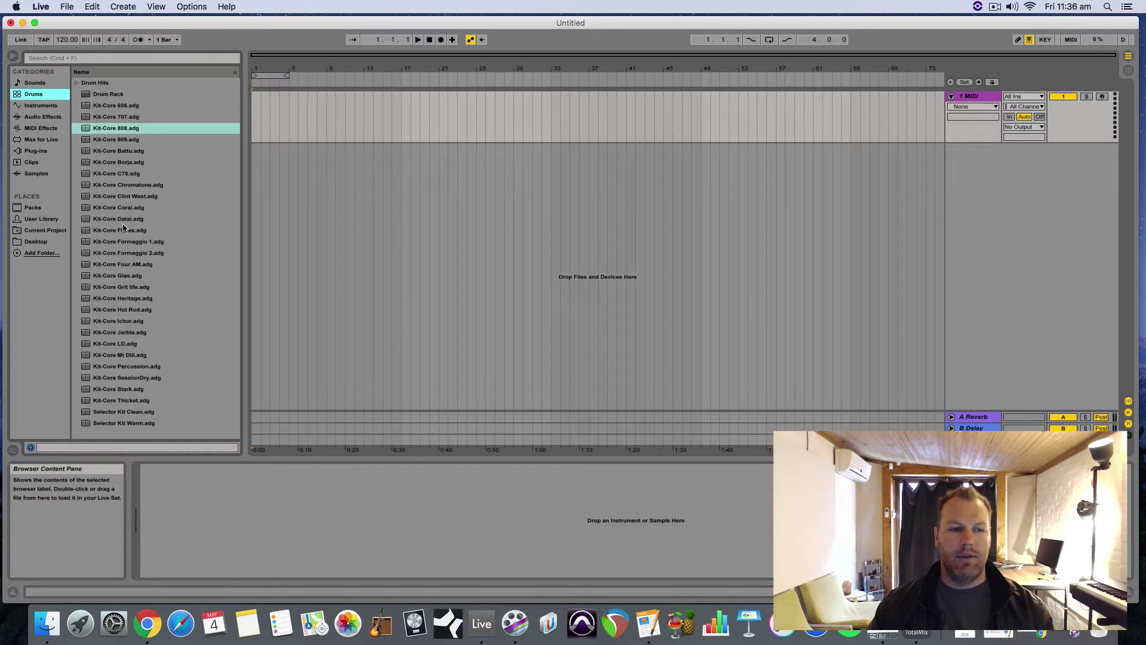
pyautogui.click(114, 128)
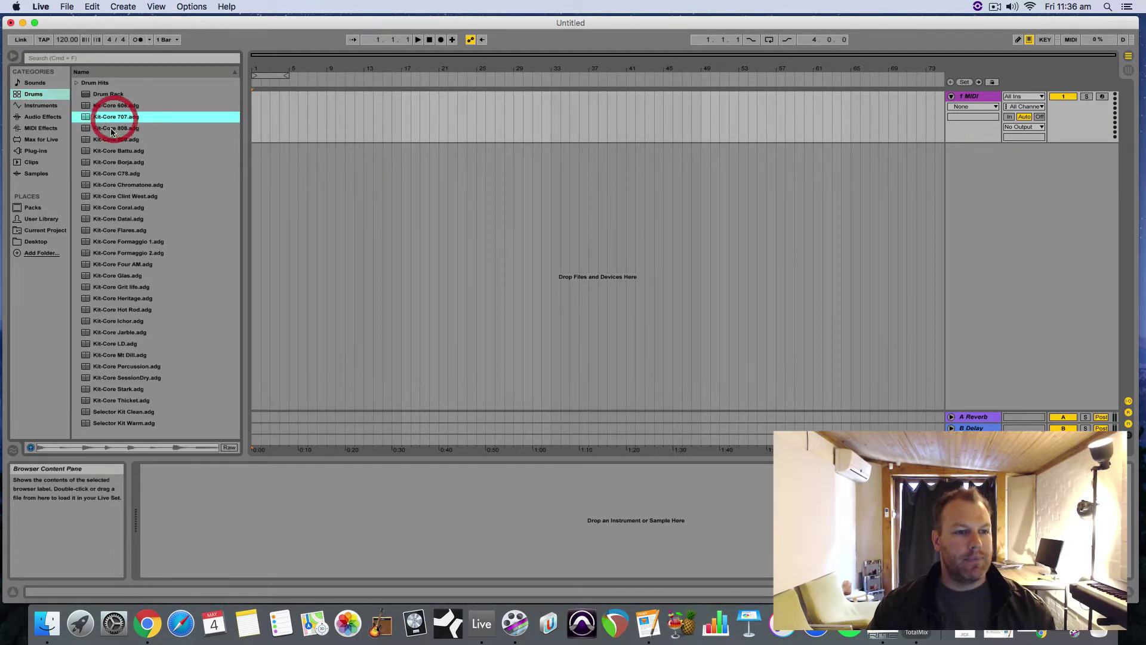
pyautogui.click(111, 141)
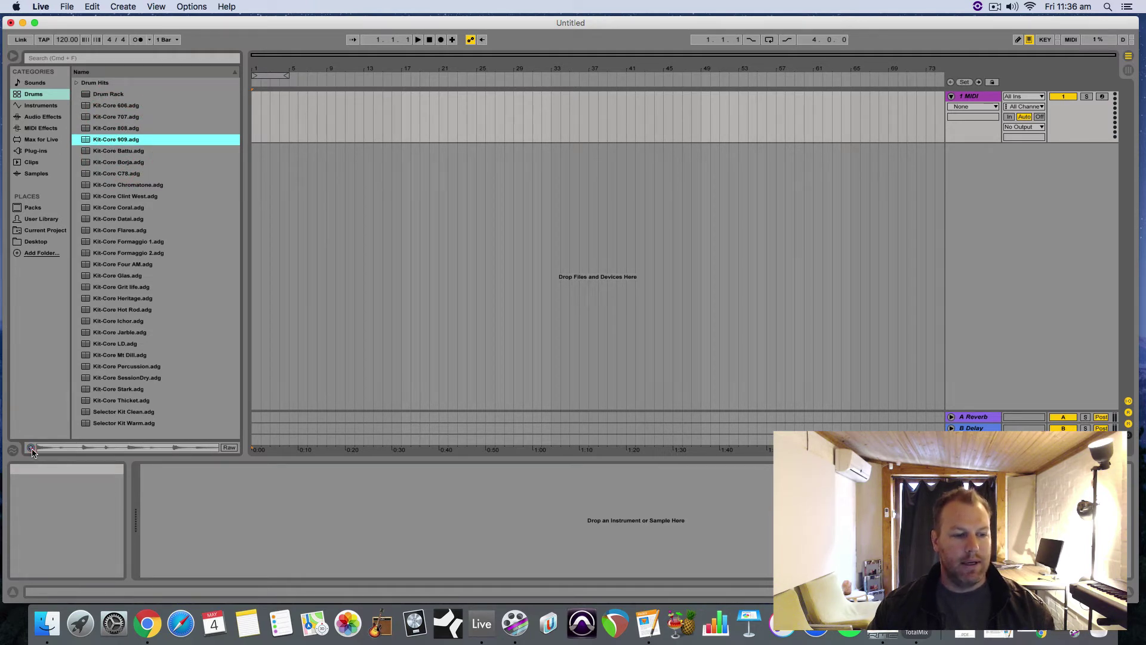
pyautogui.click(118, 129)
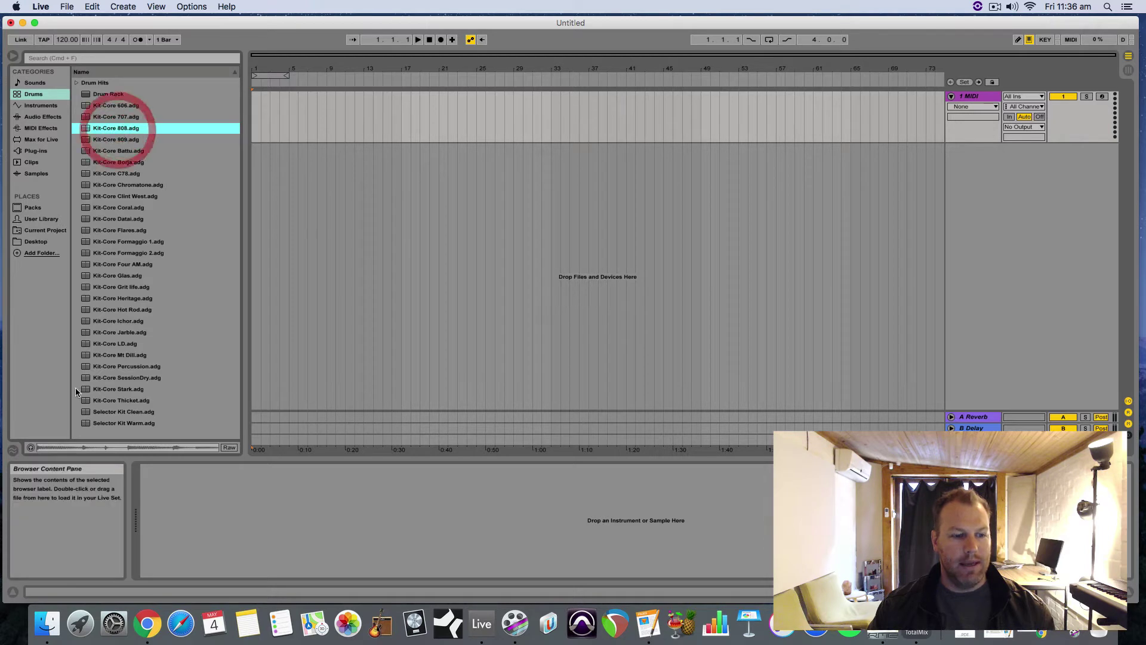
pyautogui.click(31, 449)
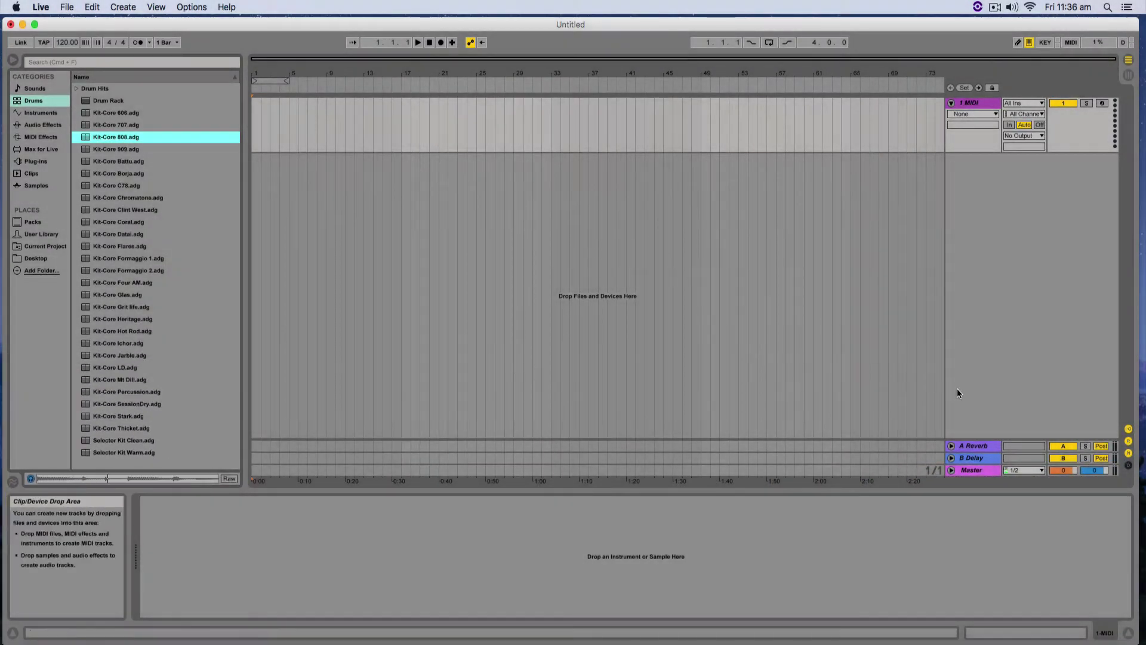
# Unfold the Master track and adjust its preview/cue volume while auditioning Kit-Core 909.
pyautogui.click(951, 471)
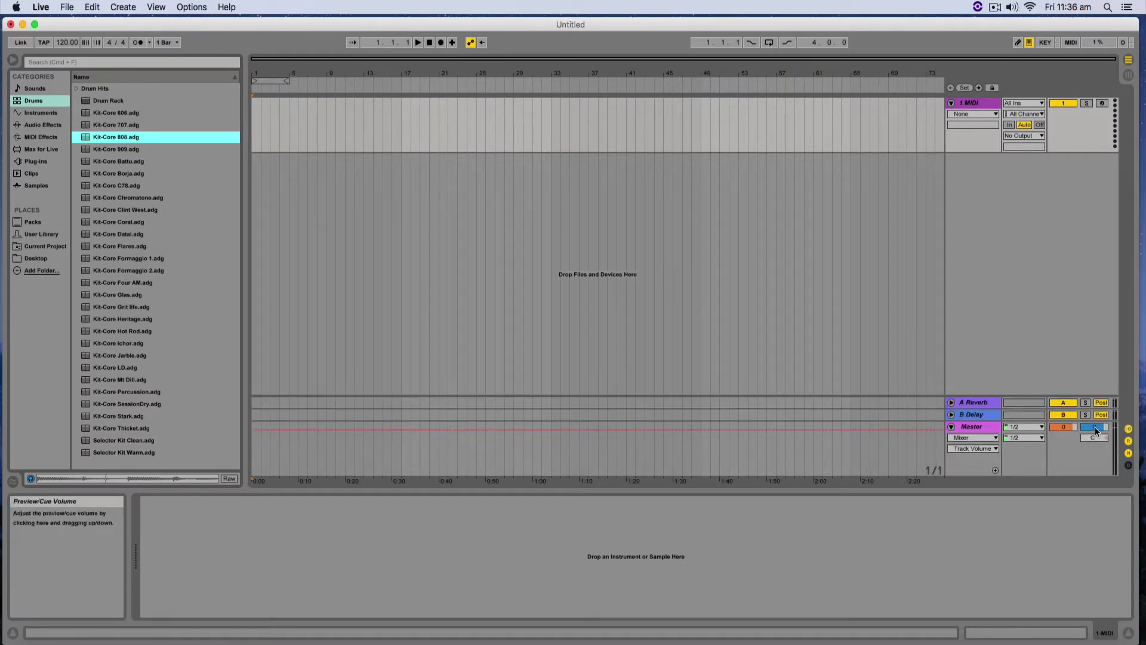
pyautogui.moveTo(1094, 427)
pyautogui.mouseDown()
pyautogui.moveTo(1094, 450)
pyautogui.moveTo(1094, 434)
pyautogui.mouseUp()
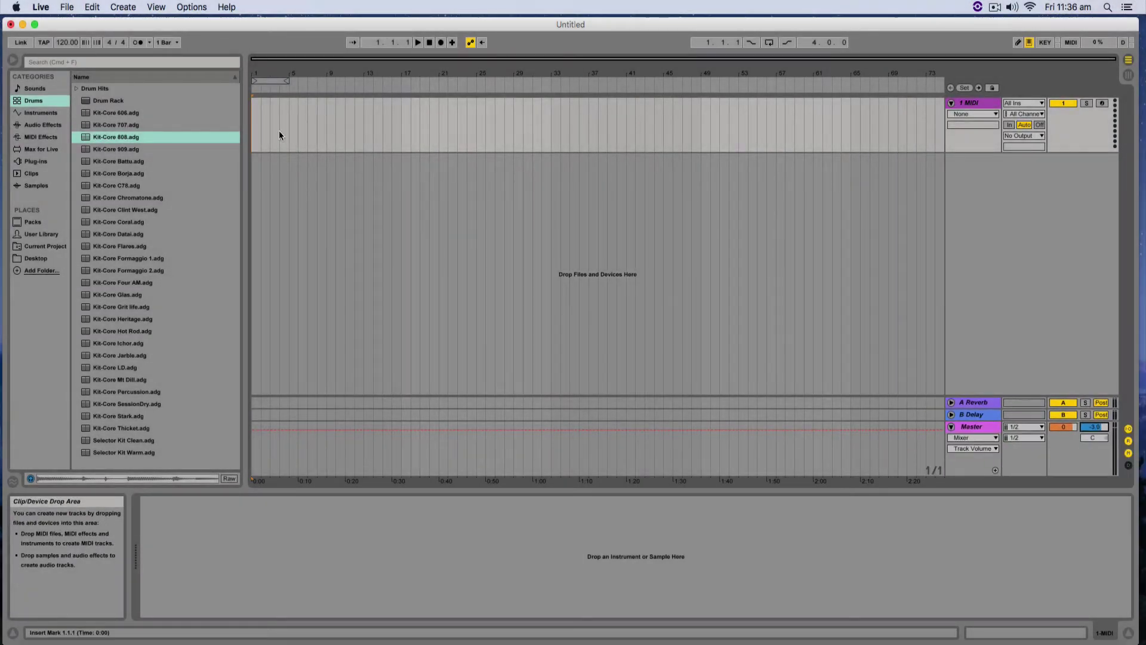
pyautogui.click(121, 149)
pyautogui.moveTo(1094, 427)
pyautogui.mouseDown()
pyautogui.moveTo(1094, 391)
pyautogui.moveTo(1094, 421)
pyautogui.mouseUp()
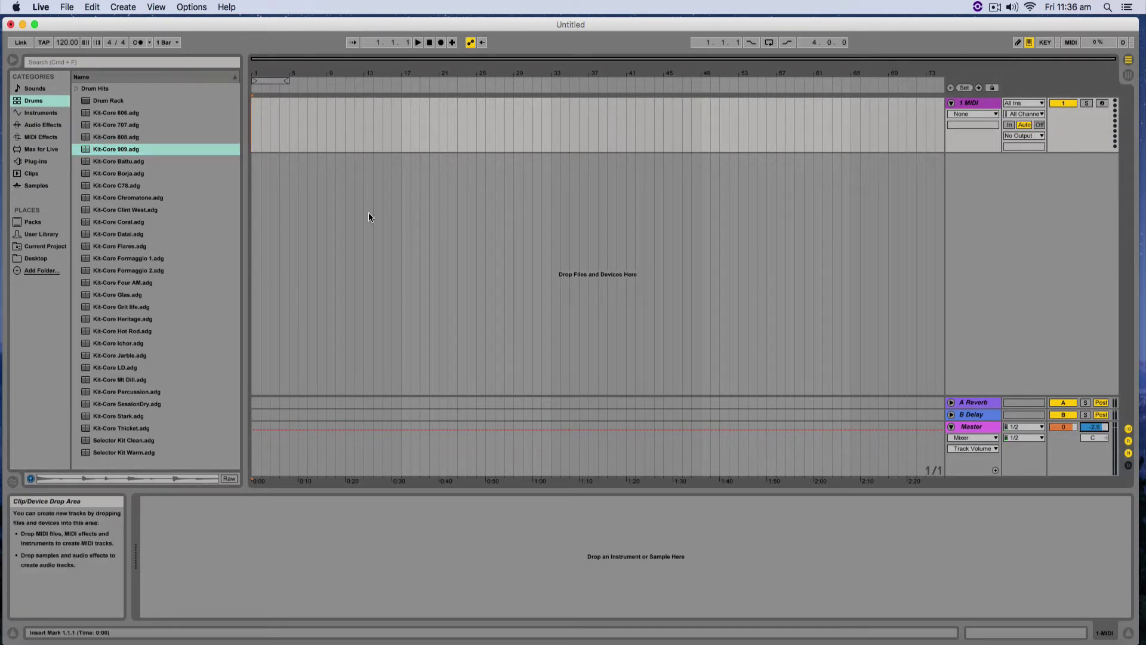
# Audition Kit-Core 808 and load it onto the track 1 MIDI.
pyautogui.click(113, 138)
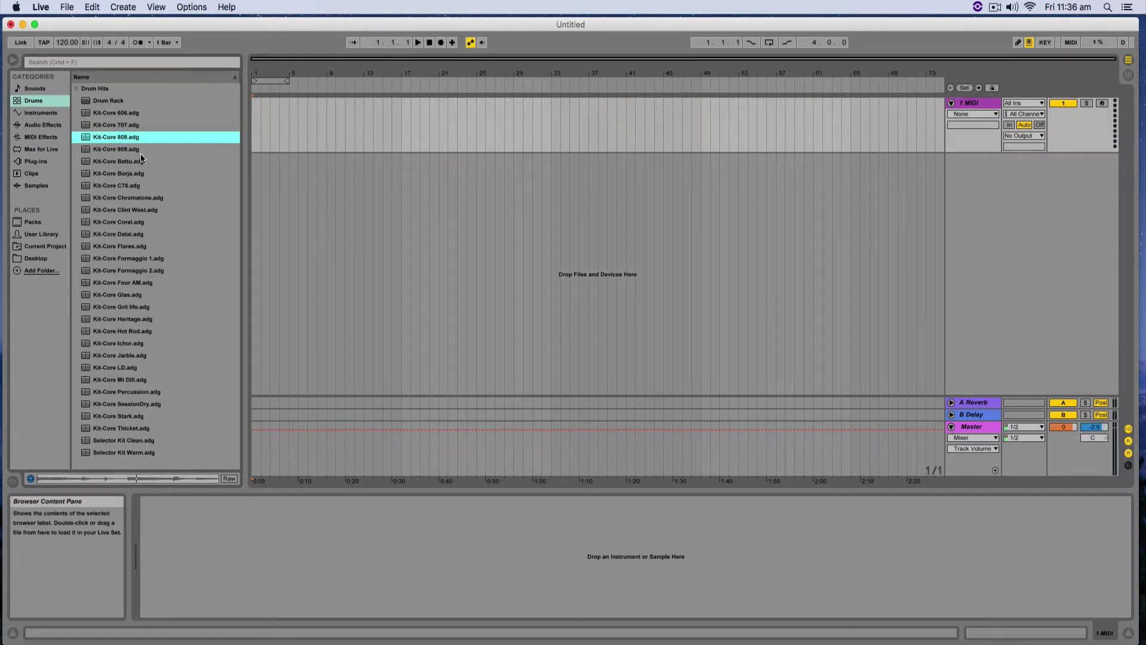
pyautogui.click(109, 138)
pyautogui.moveTo(109, 138); pyautogui.dragTo(985, 103)
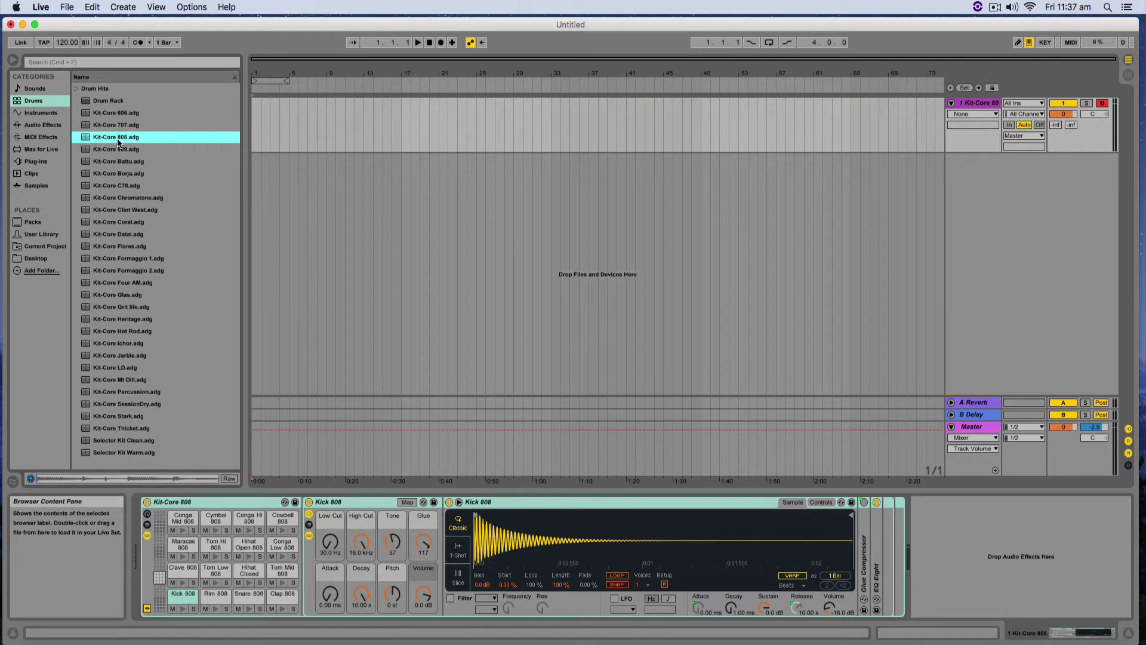
# Insert a second MIDI track and load an empty Drum Rack from the Instruments category onto it.
pyautogui.rightClick(968, 213)
pyautogui.click(985, 226)
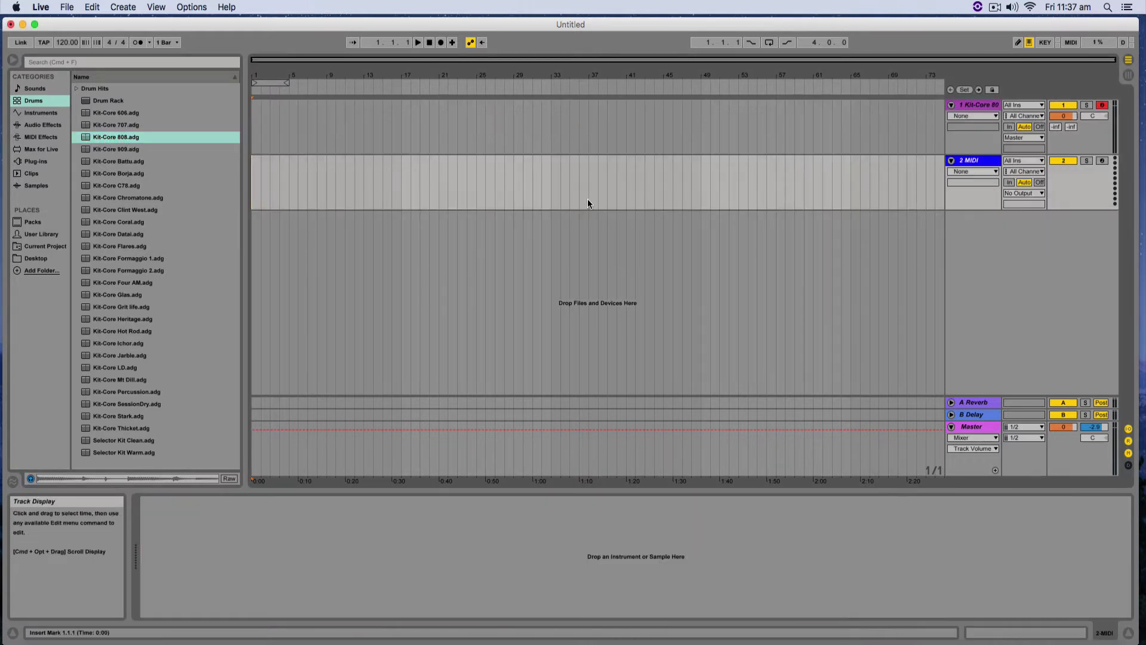
pyautogui.click(41, 112)
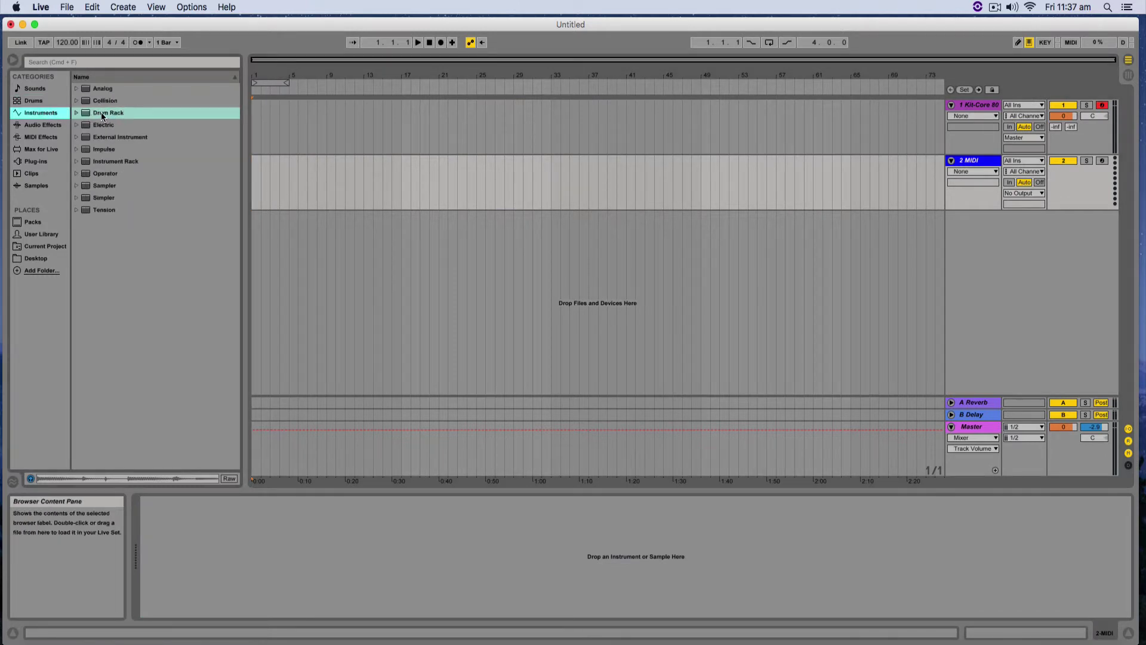
pyautogui.moveTo(99, 112); pyautogui.dragTo(963, 168)
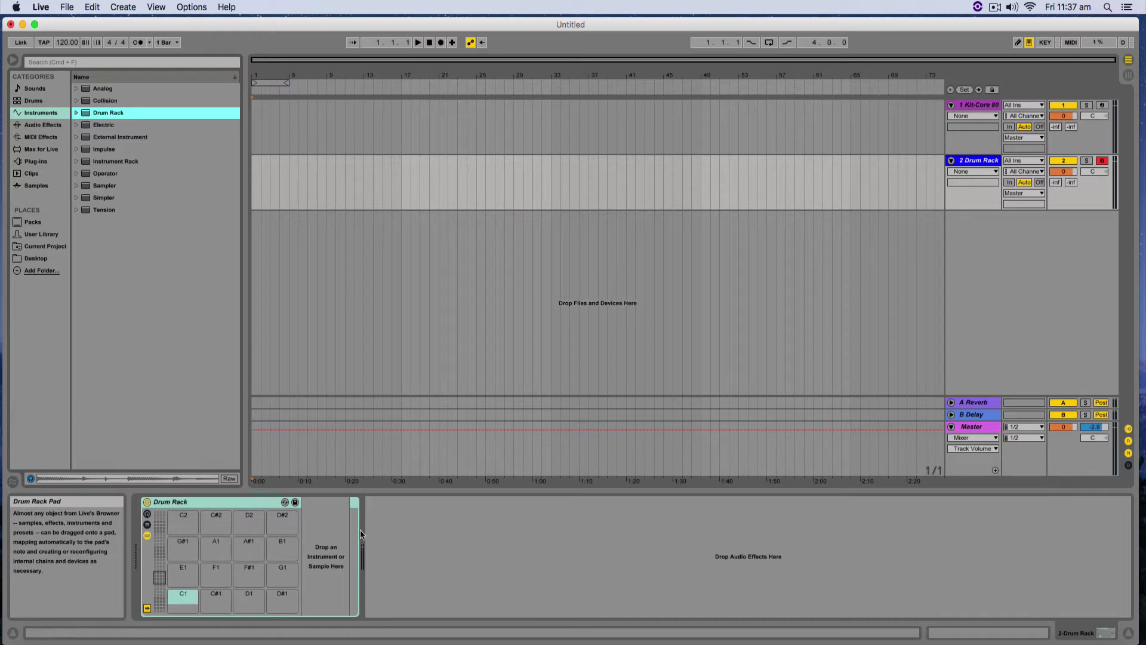
# Arm the Kit-Core 808 track for recording and audition its Kick, Snare, Tom Mid, Maracas, Tom Hi and Hihat Open pads.
pyautogui.click(992, 105)
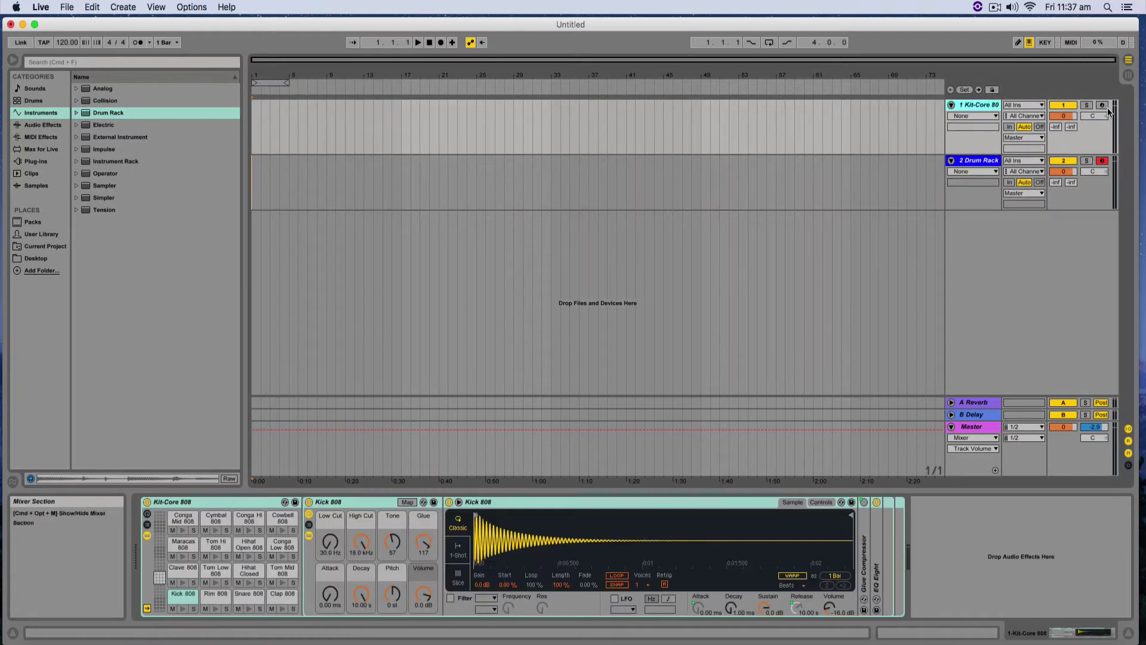
pyautogui.click(1103, 106)
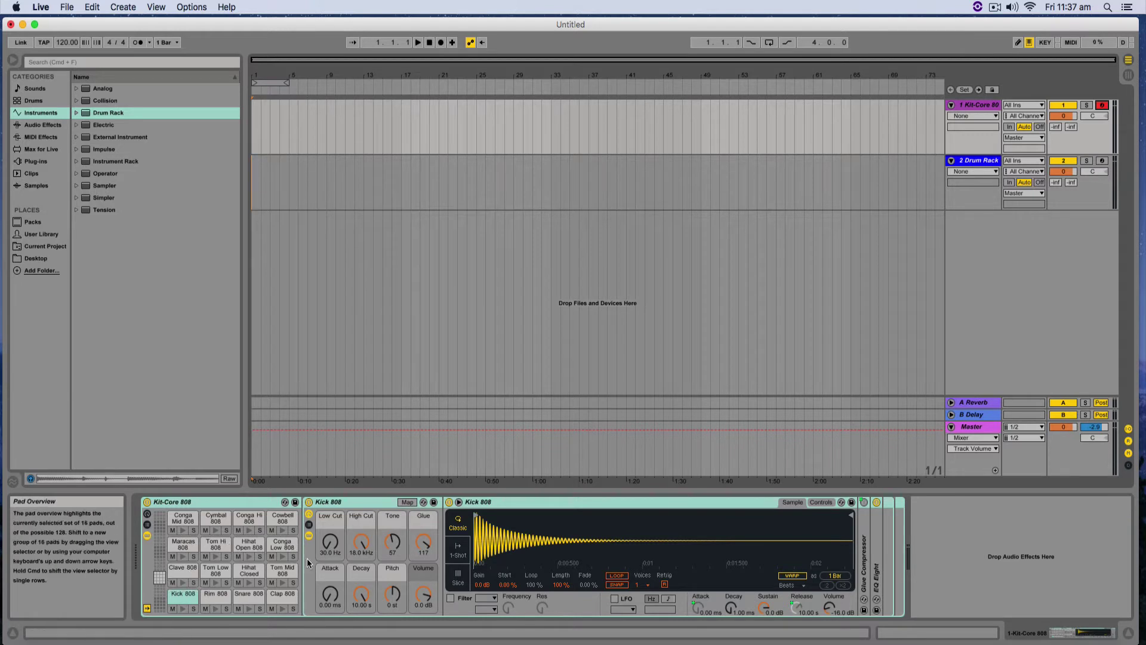
pyautogui.click(184, 608)
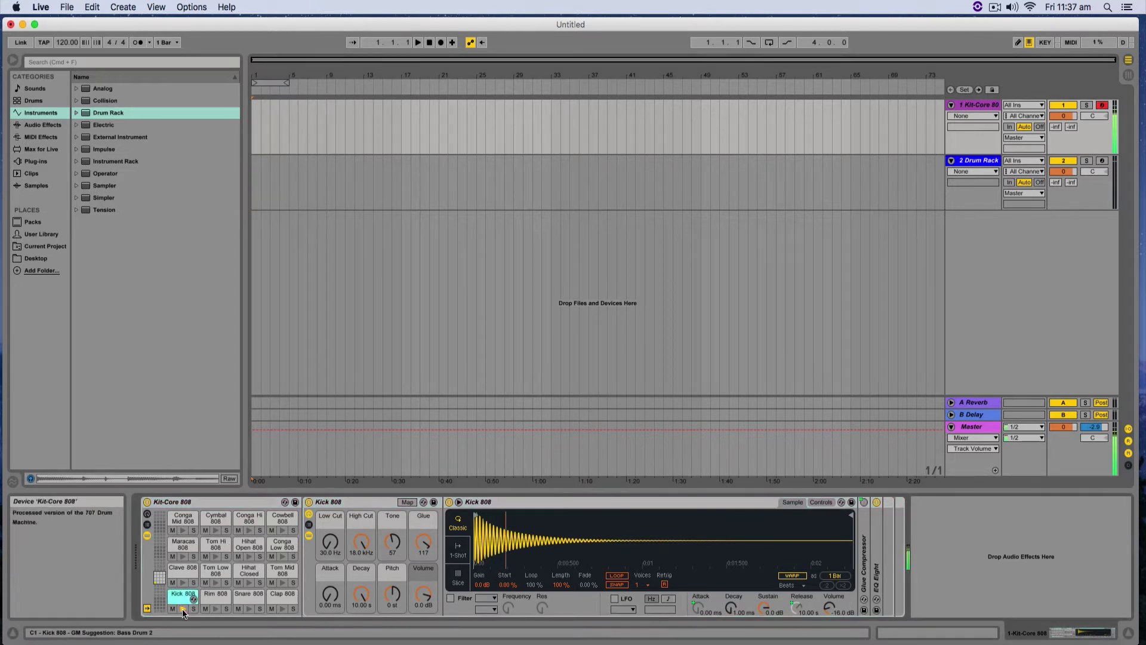
pyautogui.click(249, 609)
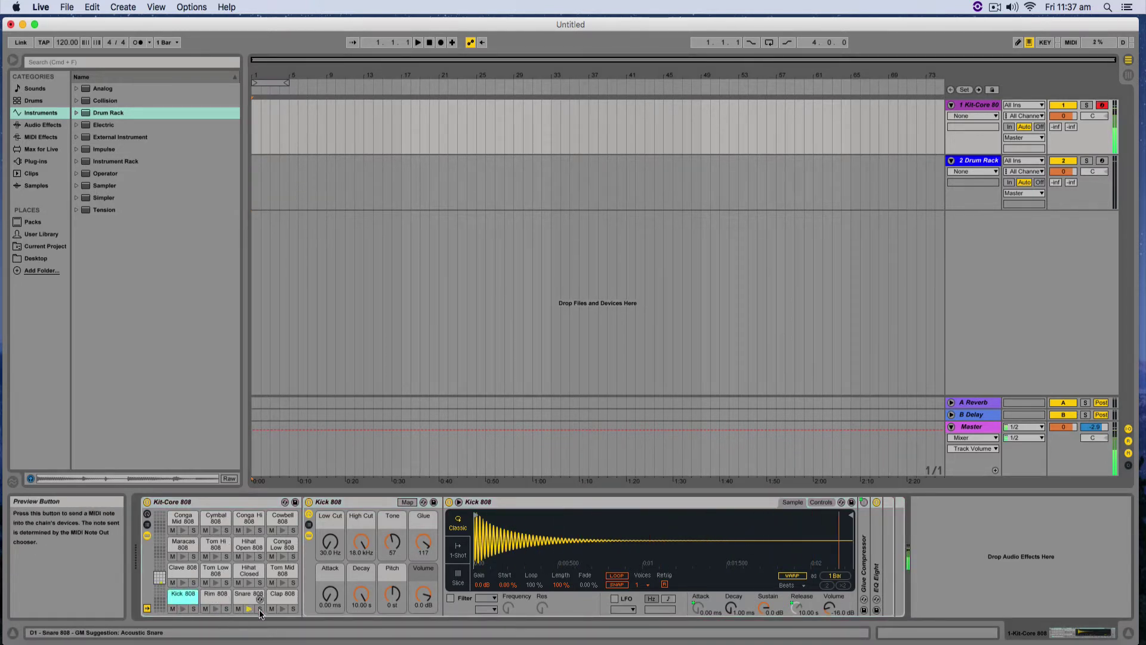
pyautogui.click(282, 582)
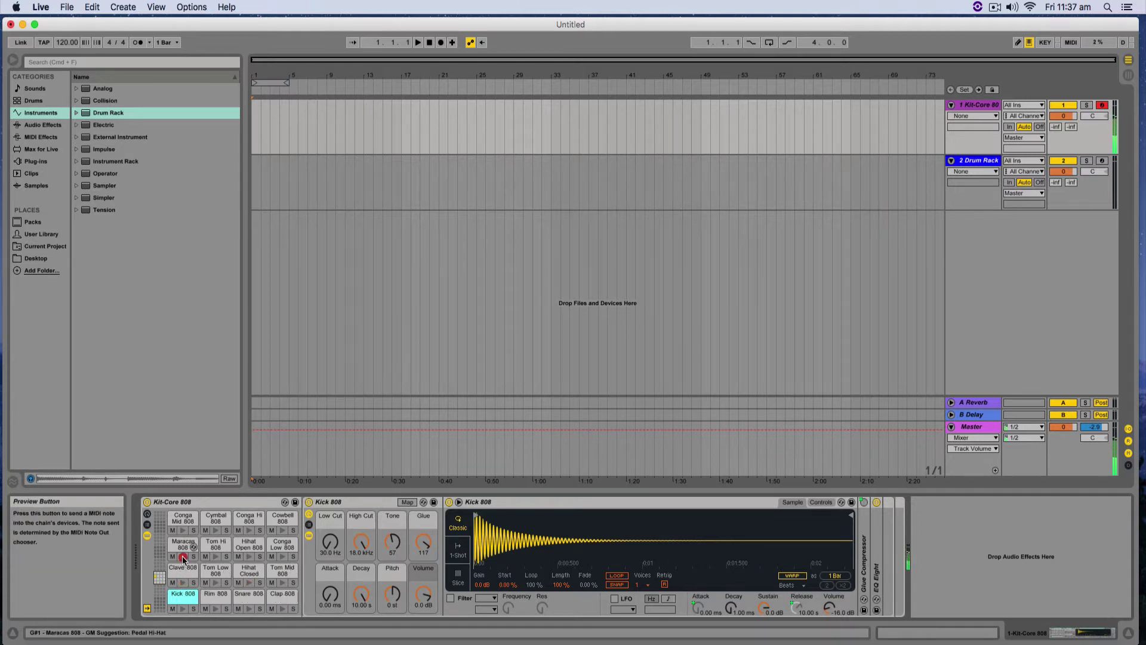
pyautogui.click(183, 555)
pyautogui.click(215, 557)
pyautogui.click(248, 556)
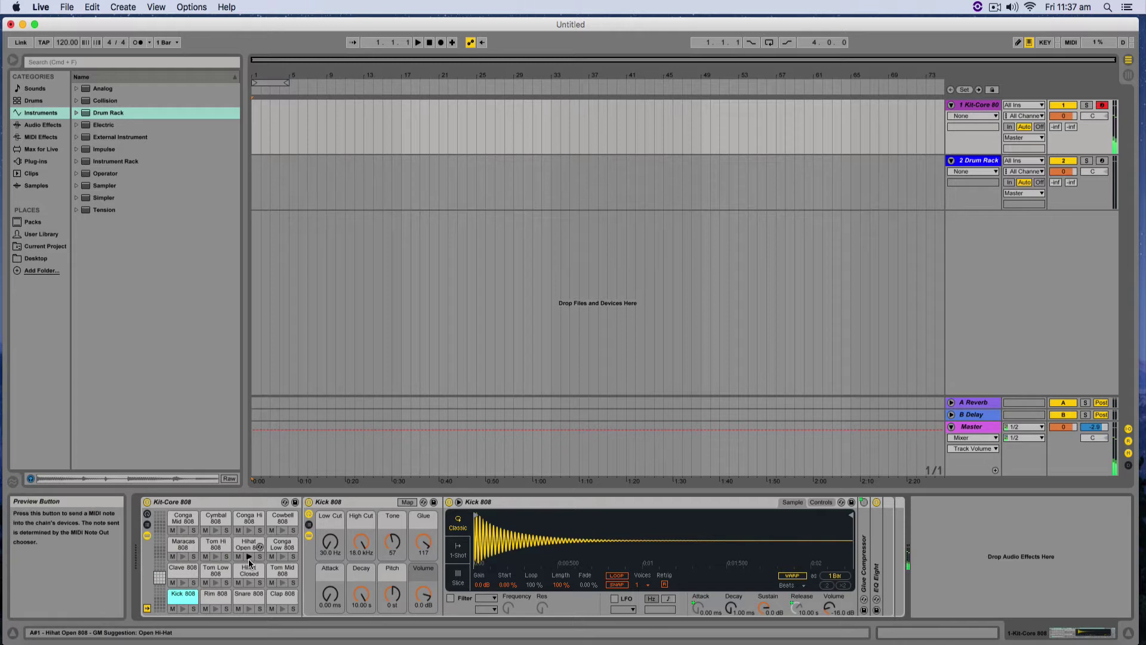
# Enable the computer MIDI keyboard, shift its octave range to C2 to D3, and trigger Kit-Core 808 pads with it.
pyautogui.click(1030, 42)
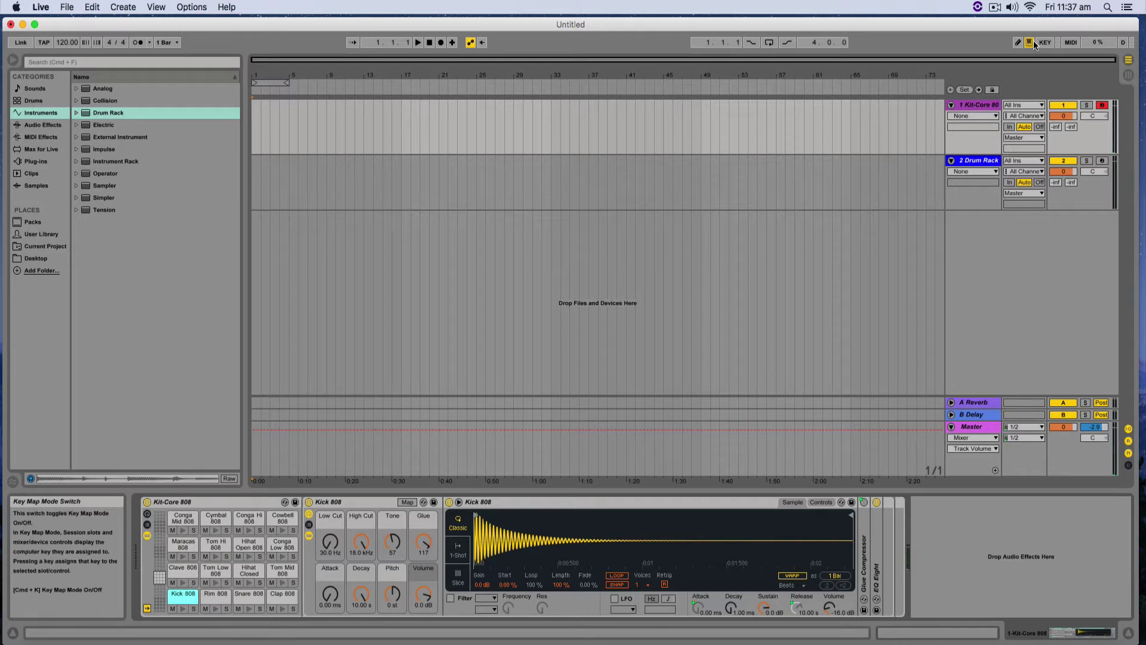
pyautogui.click(1032, 42)
pyautogui.press('a')
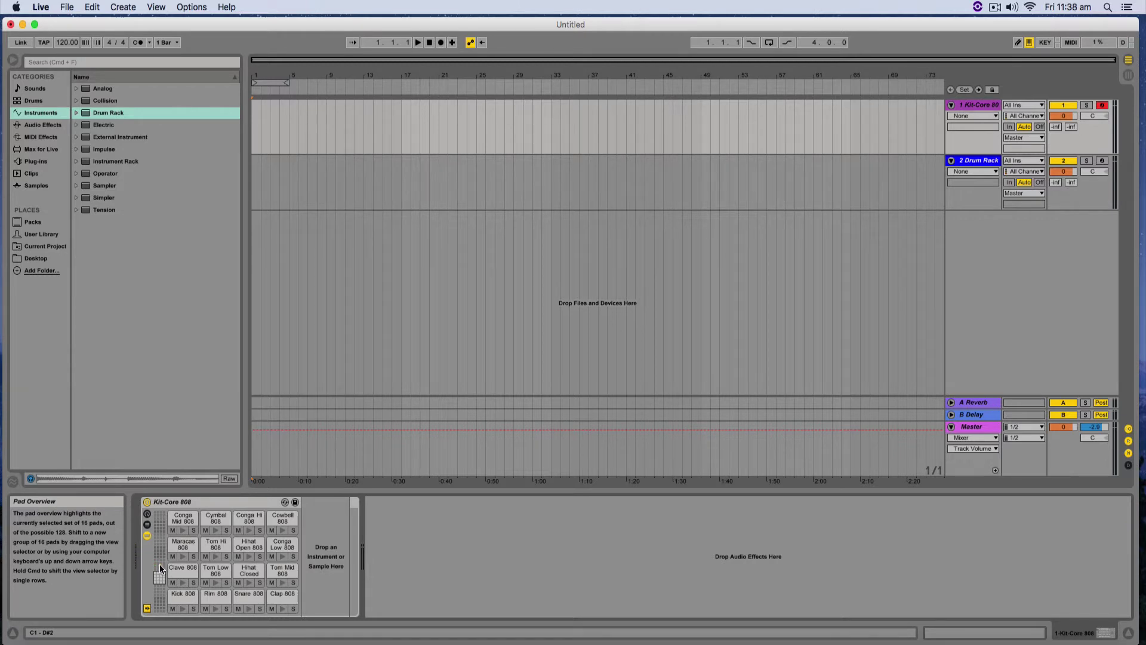
pyautogui.press('x')
pyautogui.press('x')
pyautogui.press('s')
pyautogui.press('a')
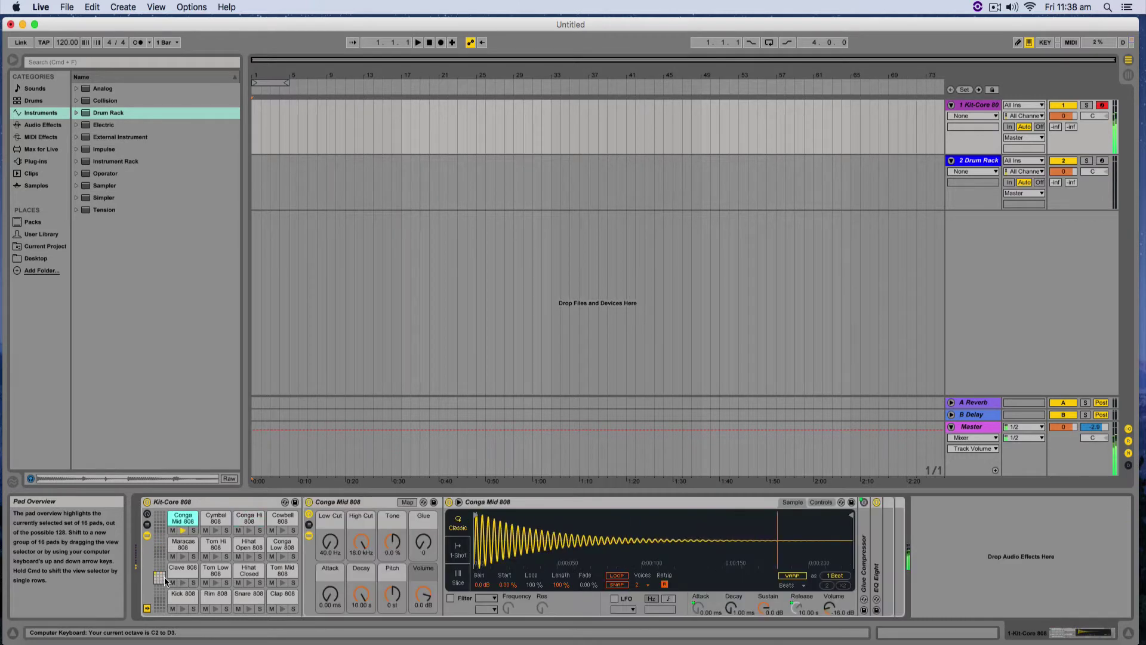
# Play ascending runs across the Kit-Core 808 pads from the Kick upward using the computer MIDI keyboard.
pyautogui.press('a')
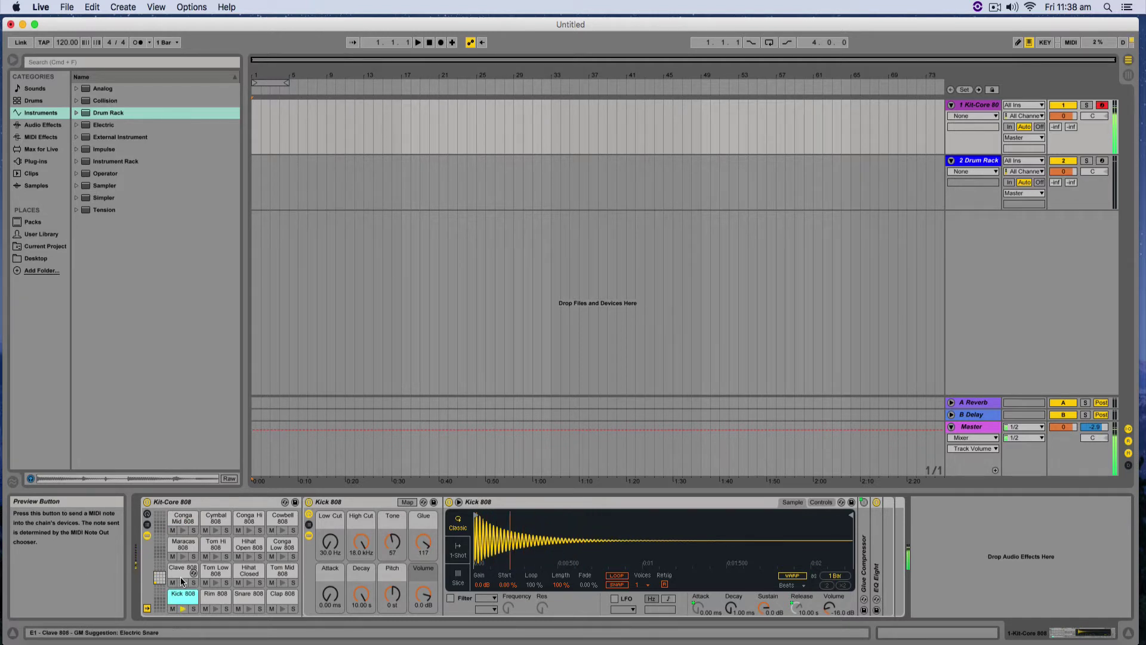
pyautogui.press('s')
pyautogui.press('d')
pyautogui.press('f')
pyautogui.press('g')
pyautogui.press('h')
pyautogui.press('j')
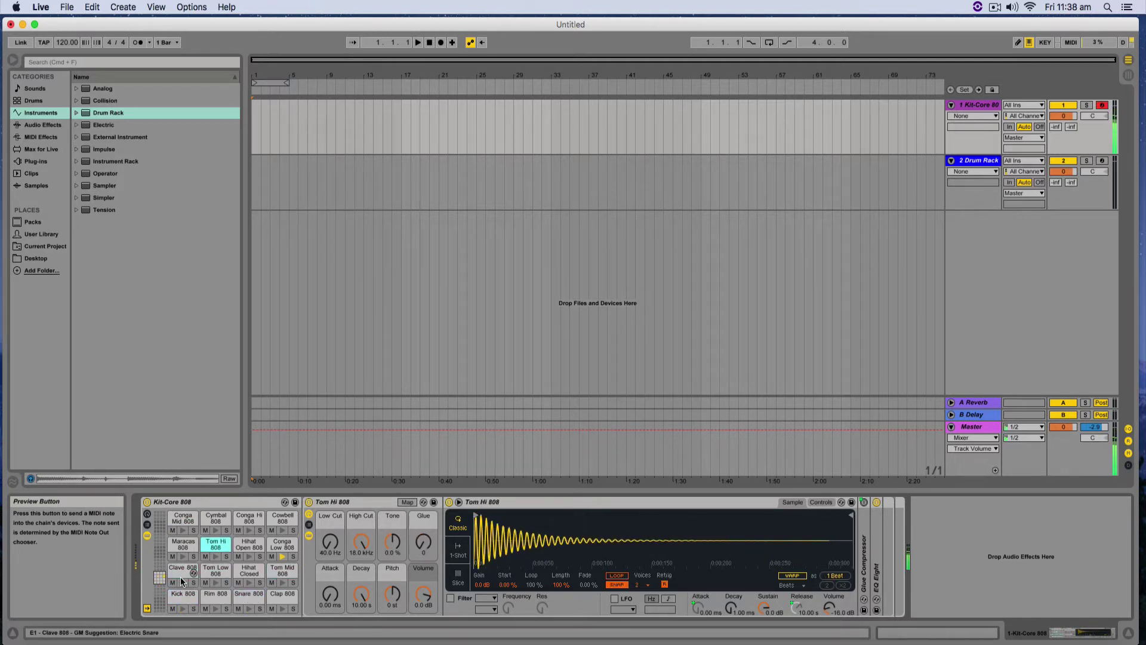
pyautogui.press('a')
pyautogui.press('s')
pyautogui.press('d')
pyautogui.press('f')
pyautogui.press('a')
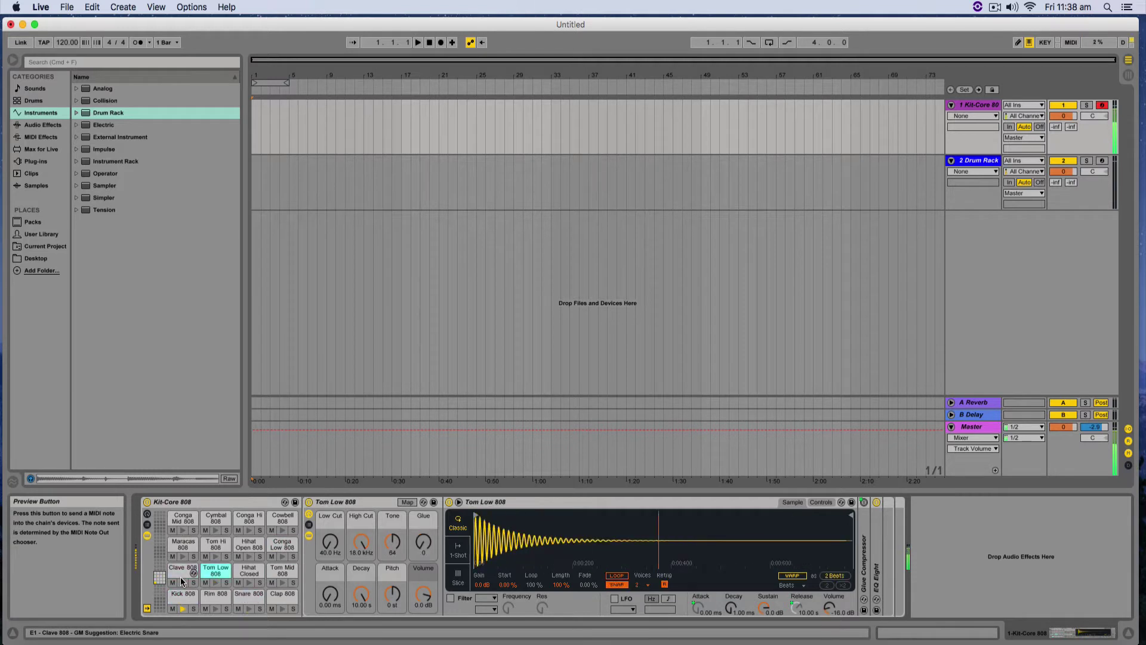
# Trigger the Kick, Rim and Snare pads of Kit-Core 808, alternating between kick and snare hits.
pyautogui.press('a')
pyautogui.press('w')
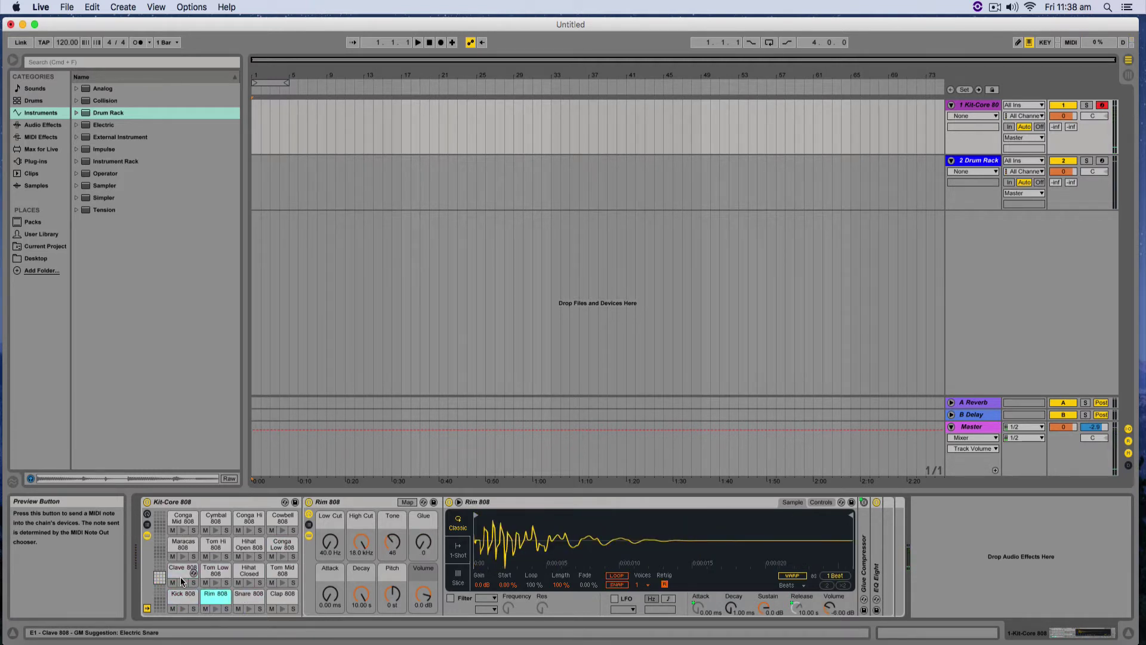
pyautogui.press('s')
pyautogui.press('s')
pyautogui.press('s')
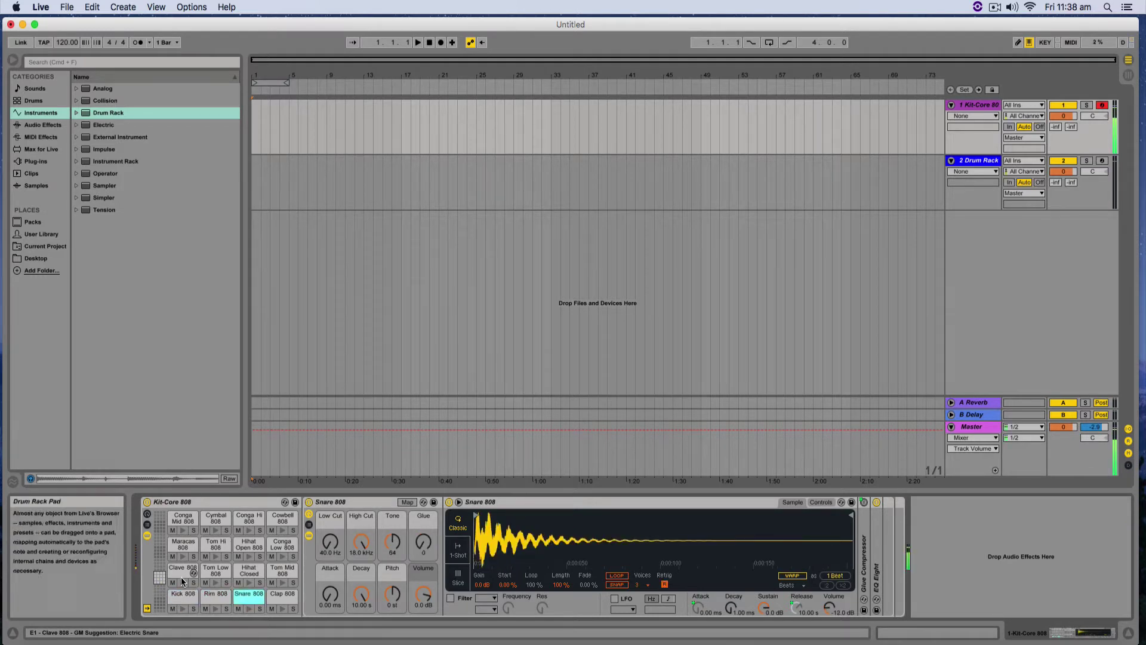
pyautogui.click(182, 608)
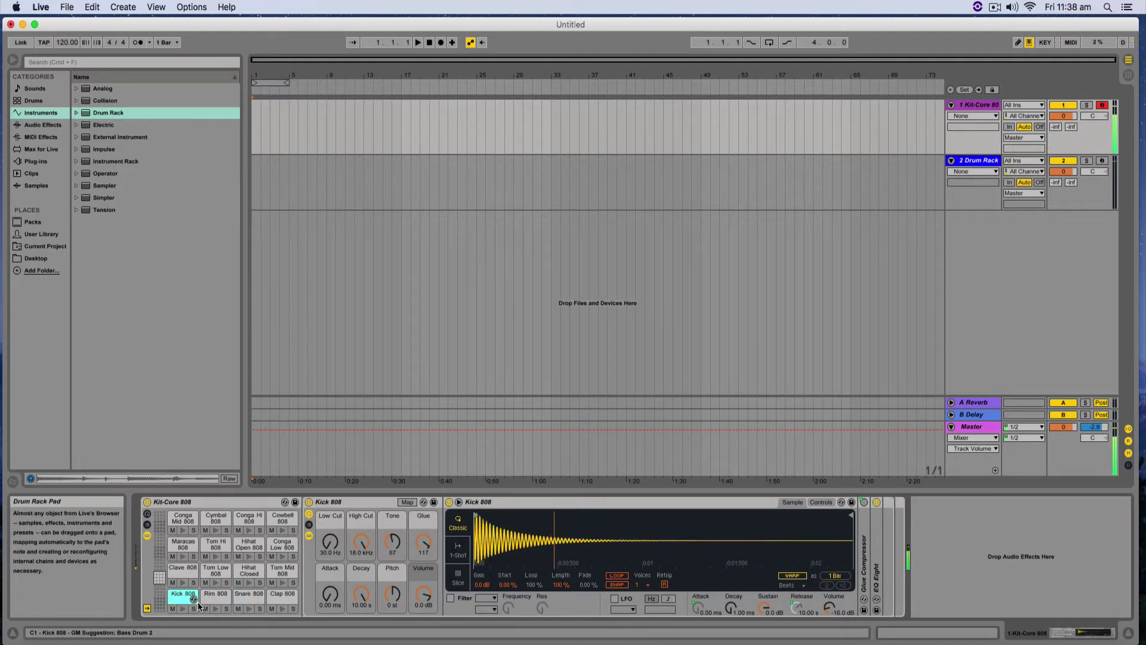
pyautogui.press('s')
pyautogui.press('a')
pyautogui.press('s')
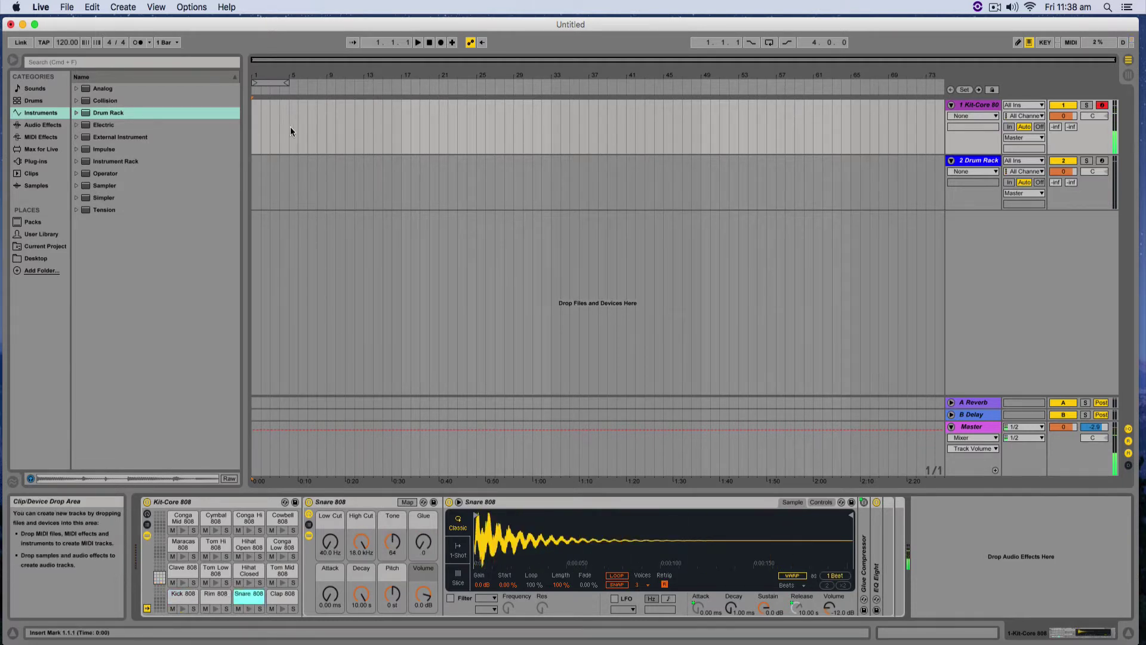
# Record a short take with a Kick hit on the Kit-Core 808 track in the arrangement, starting at bar 2.
pyautogui.click(264, 117)
pyautogui.click(440, 42)
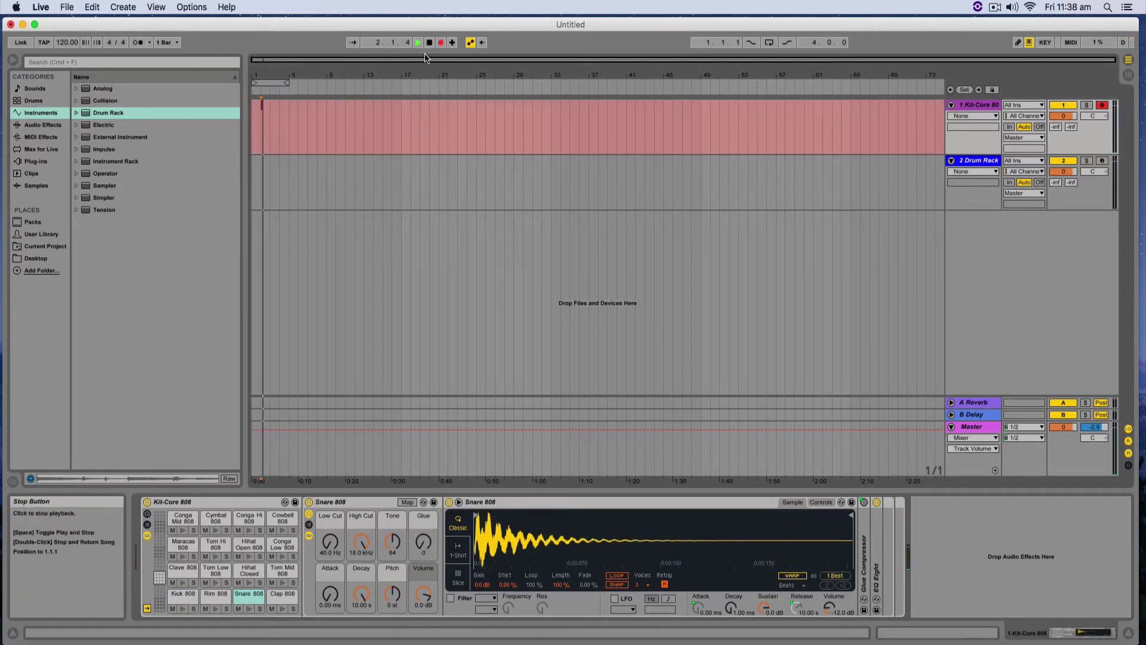
pyautogui.press('a')
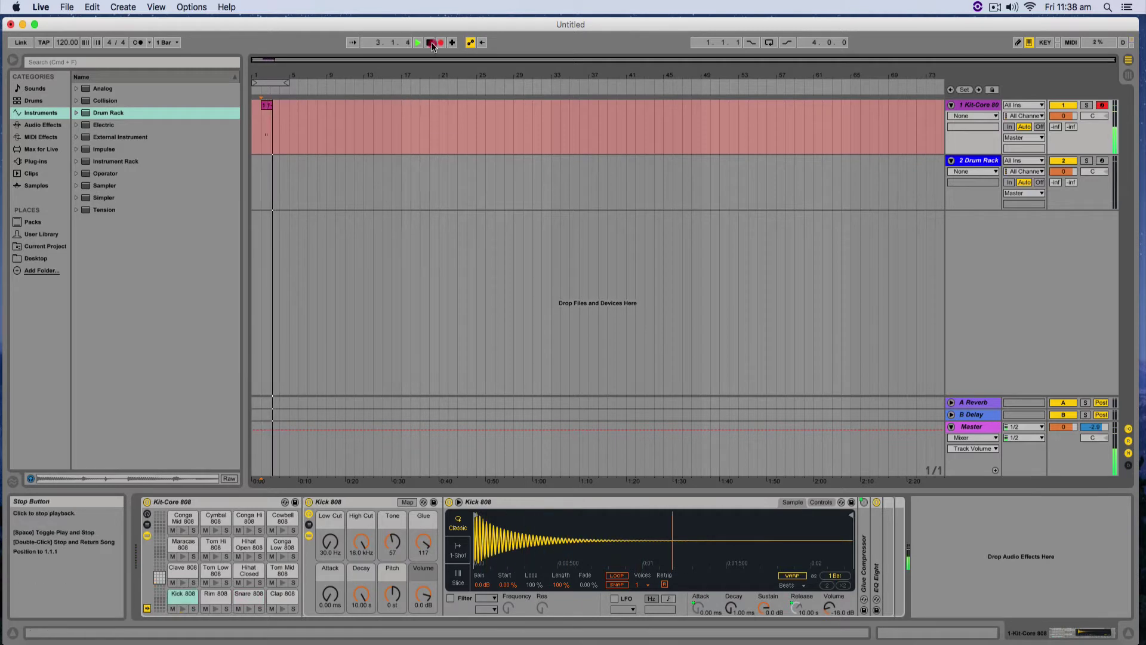
pyautogui.press('space')
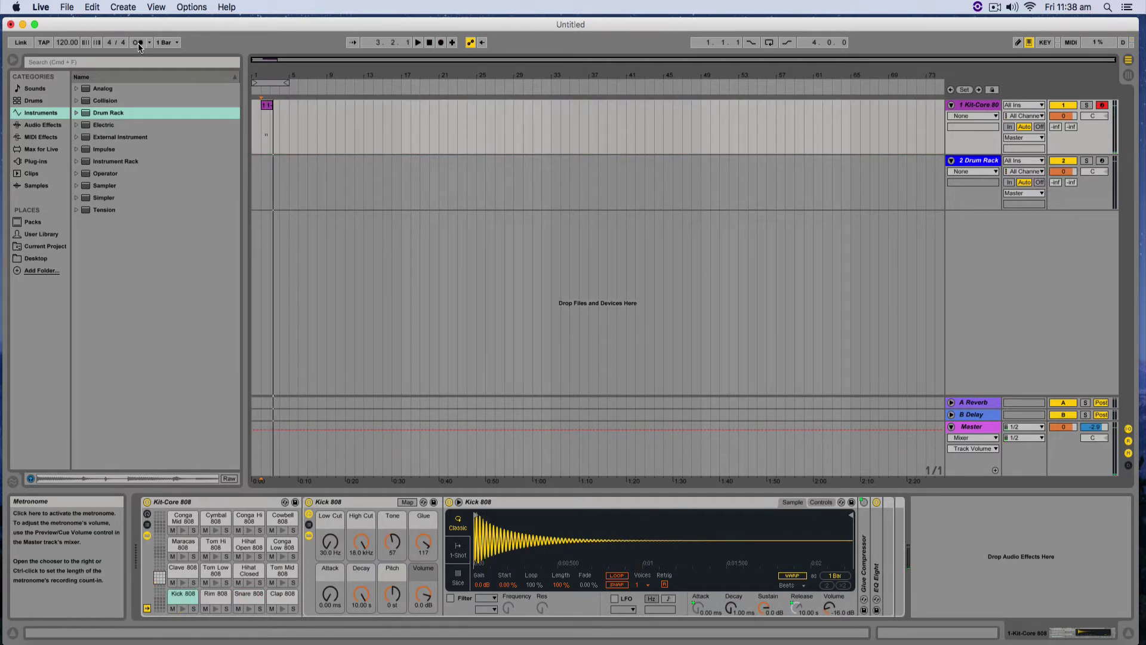
# Turn on the metronome and set the song tempo to 90 BPM.
pyautogui.click(66, 42)
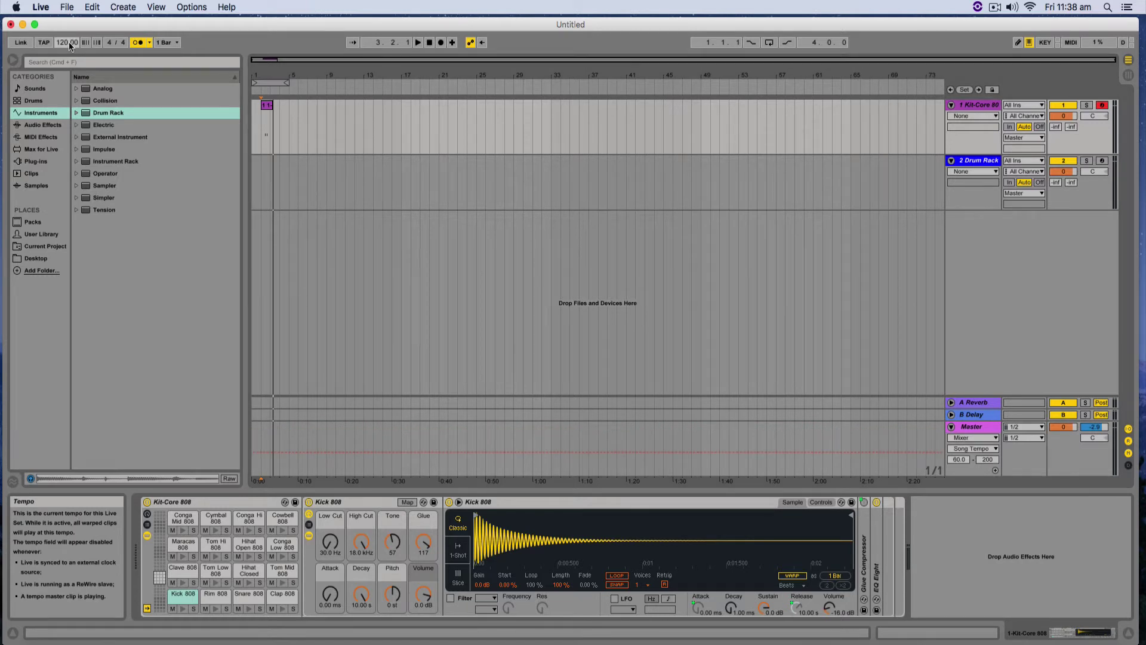
pyautogui.write('90')
pyautogui.press('Return')
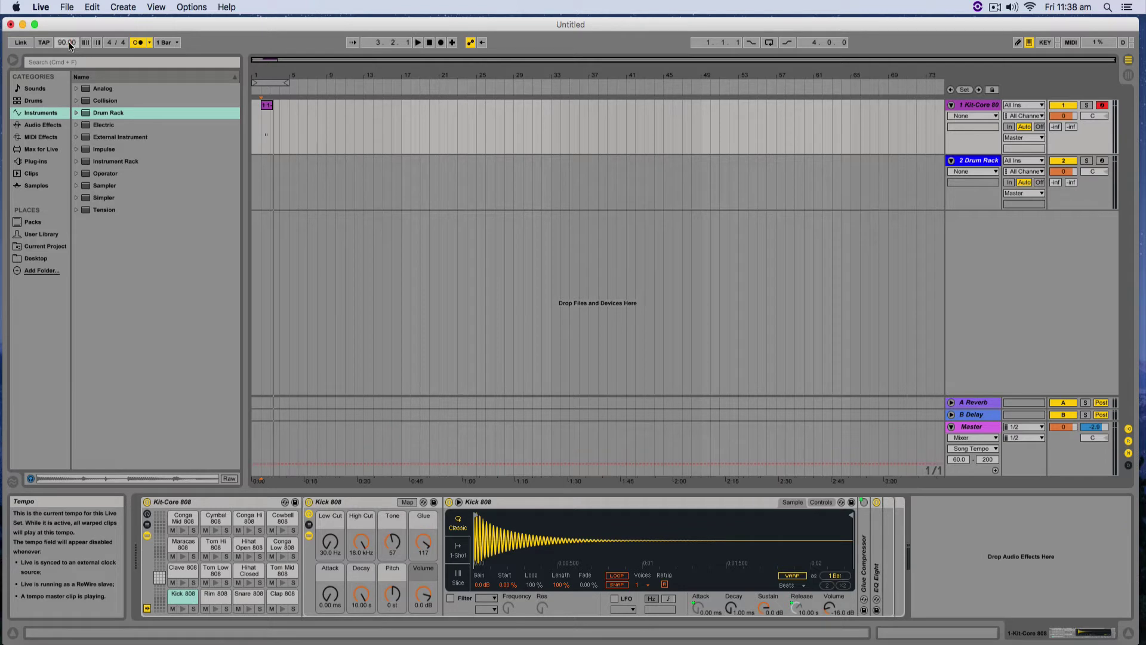
# Record a kick and snare pattern on the Kit-Core 808 track and open the new clip in an enlarged note editor.
pyautogui.click(440, 42)
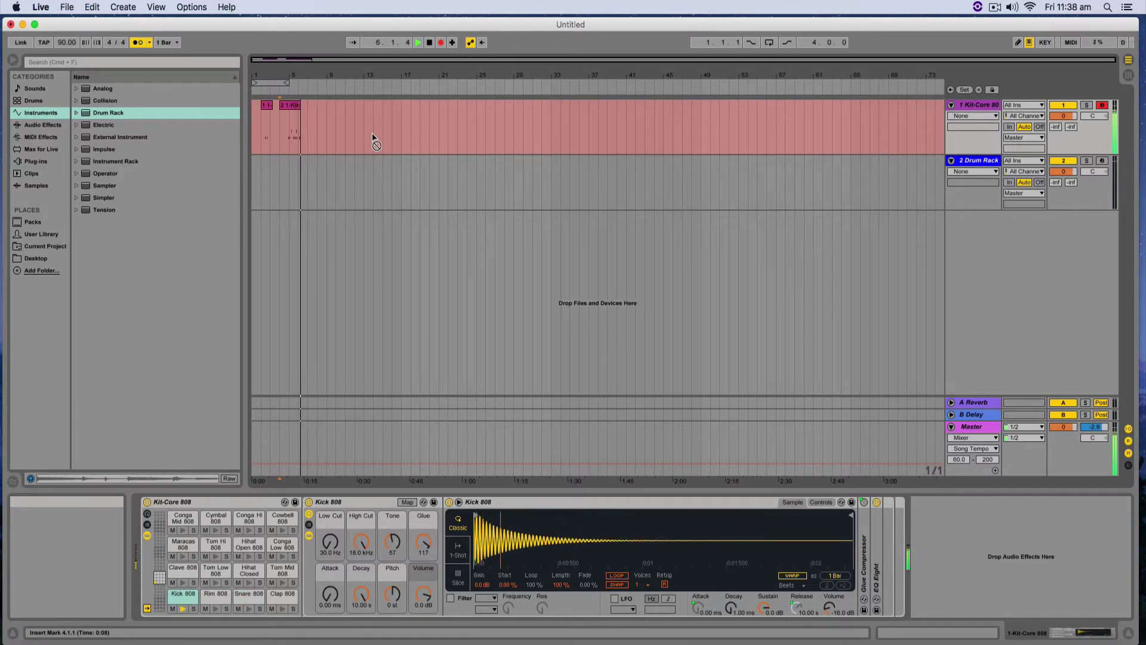
pyautogui.press('space')
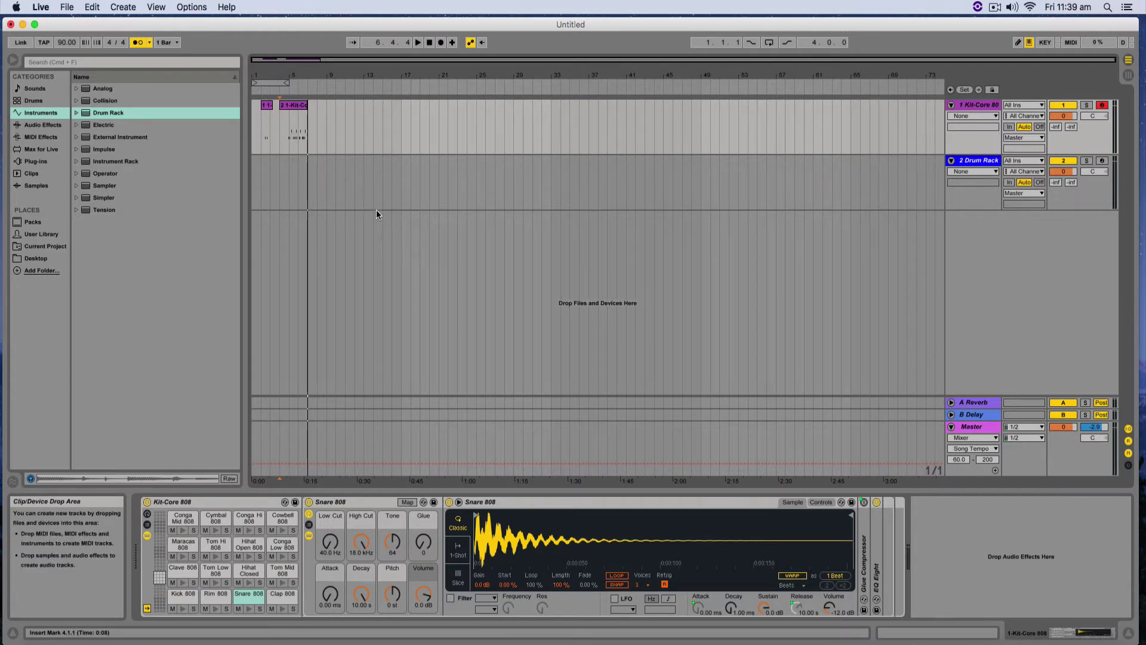
pyautogui.click(298, 106)
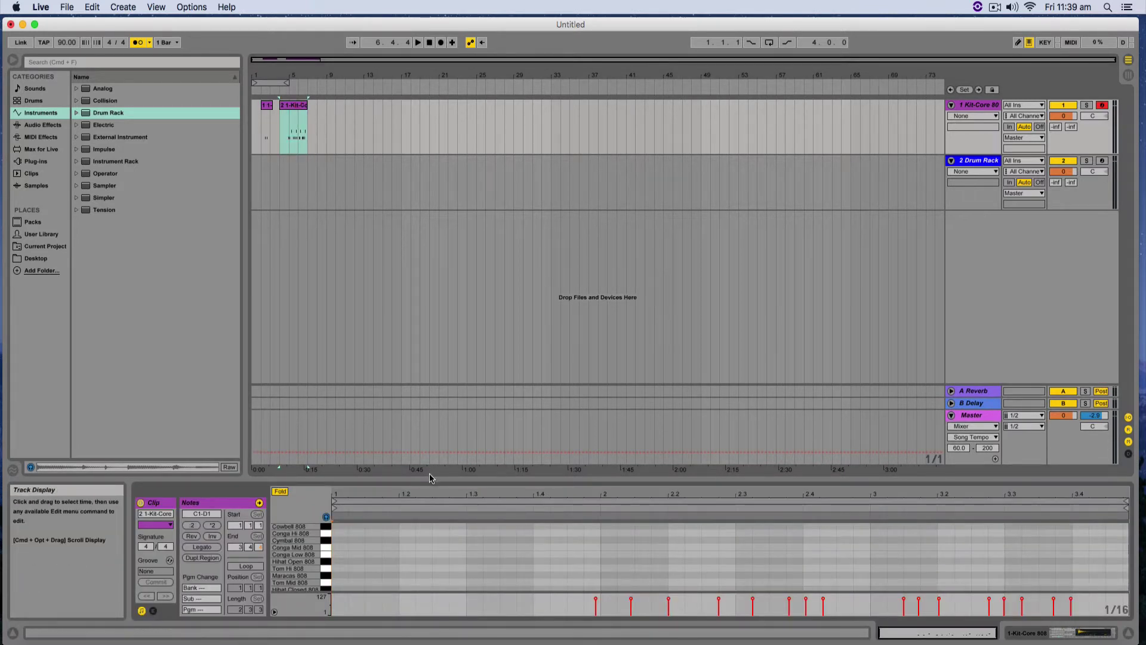
pyautogui.moveTo(429, 469); pyautogui.dragTo(449, 299)
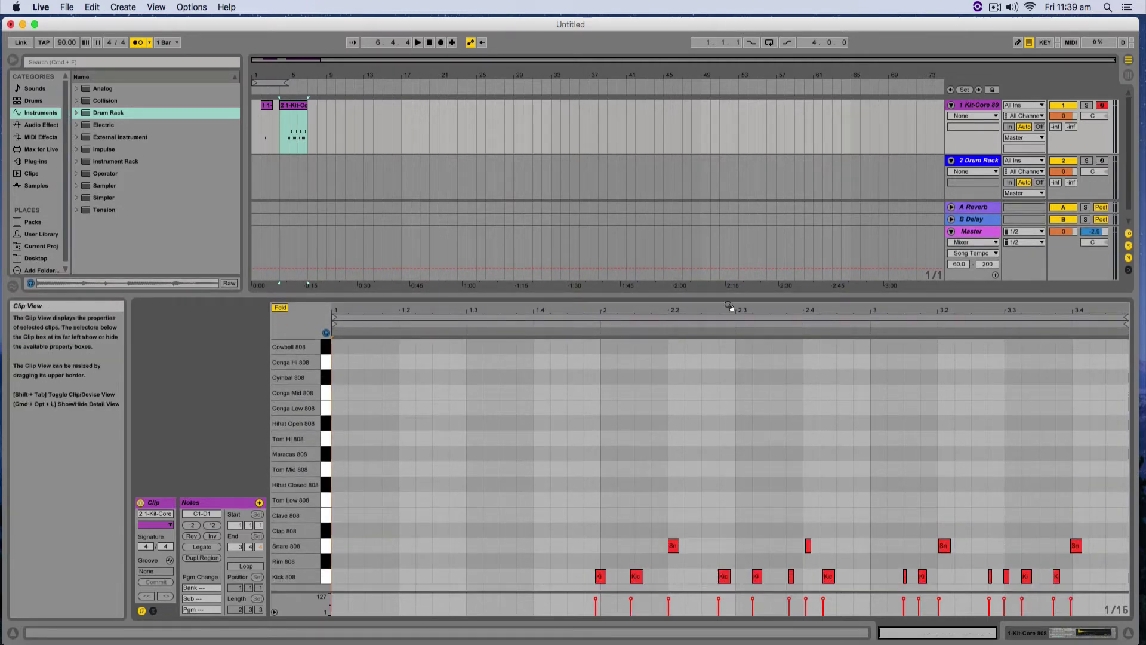
pyautogui.click(764, 309)
pyautogui.moveTo(815, 309); pyautogui.dragTo(852, 216)
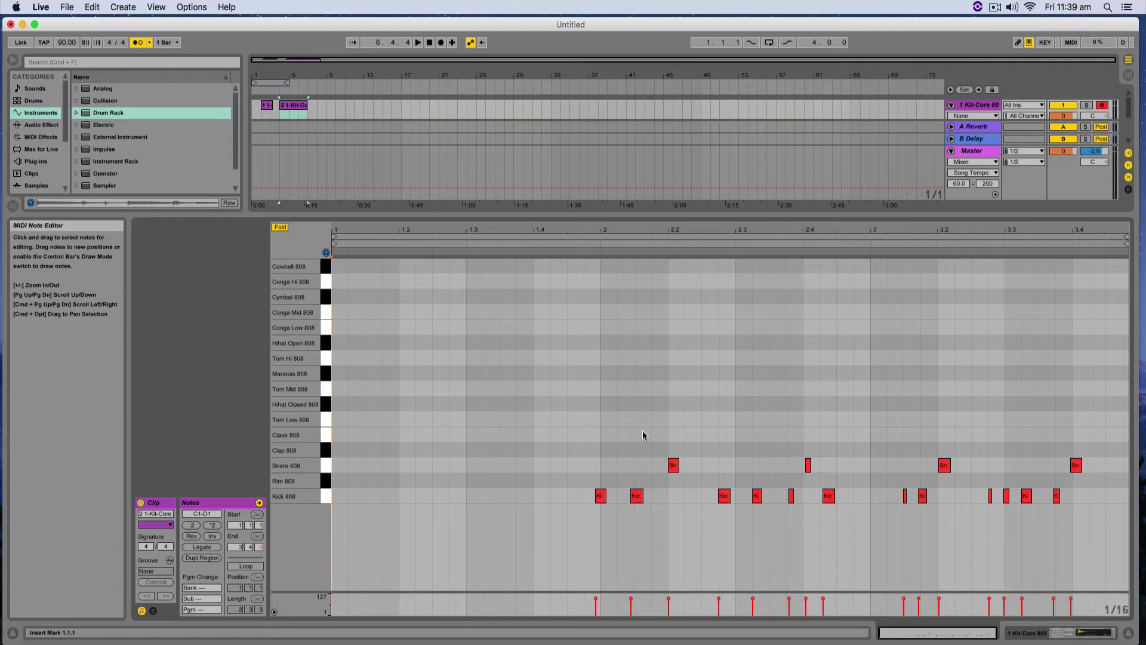
# Try the Narrowest and Narrow adaptive grids in the note editor and set a fixed 1/16 grid.
pyautogui.rightClick(632, 353)
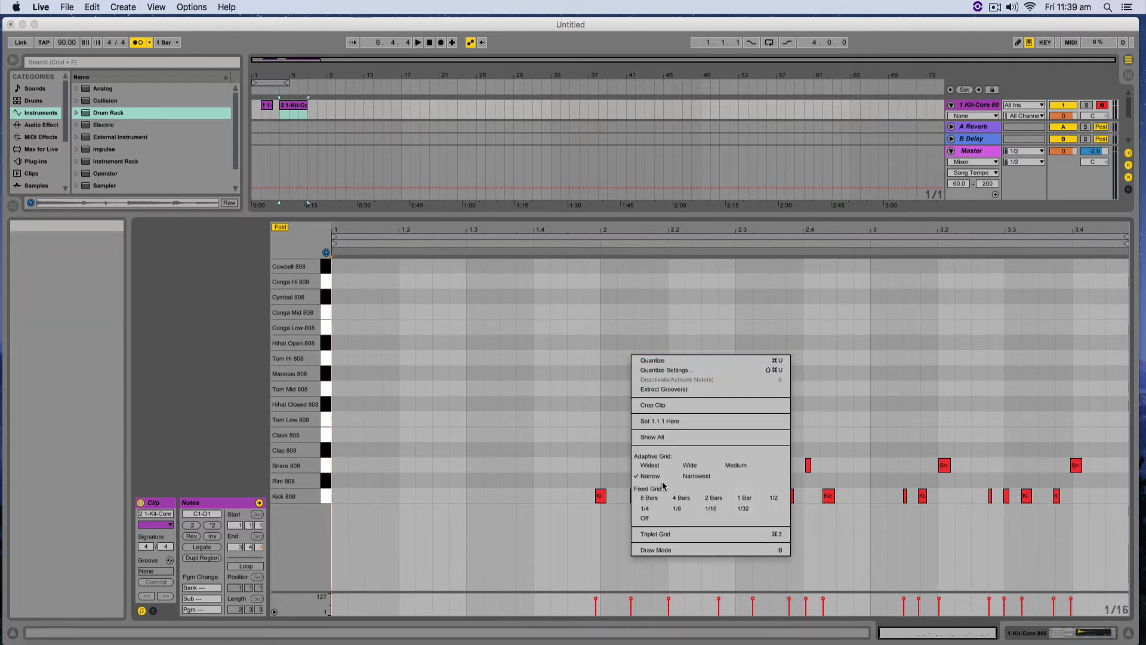
pyautogui.click(695, 476)
pyautogui.rightClick(661, 387)
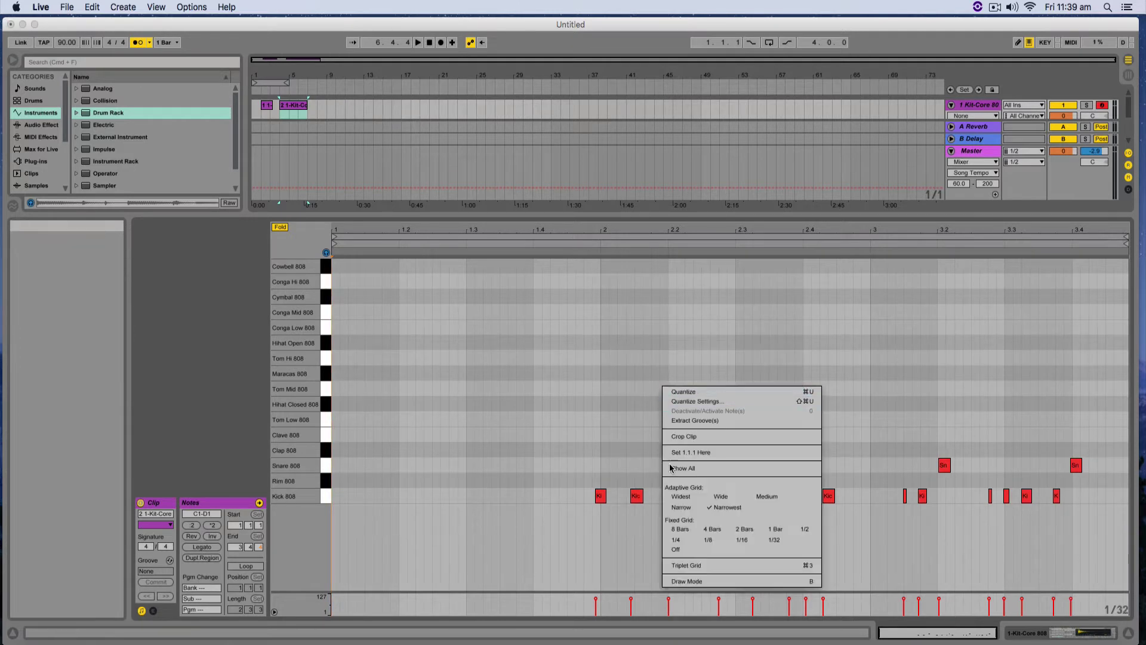
pyautogui.click(682, 508)
pyautogui.rightClick(634, 336)
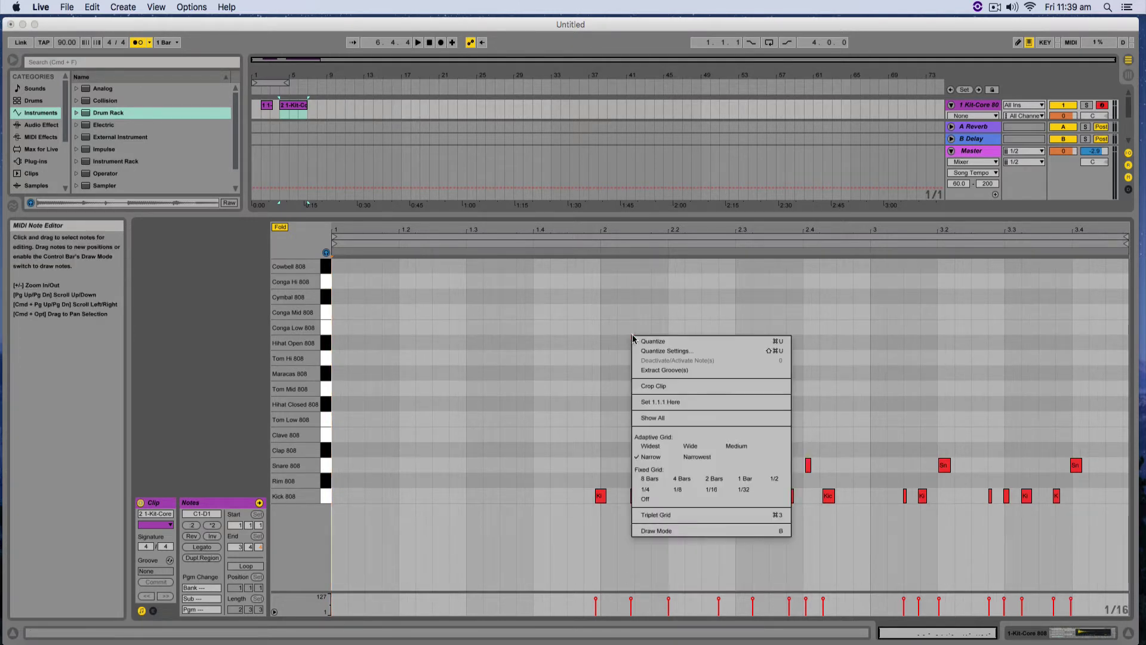
pyautogui.click(711, 488)
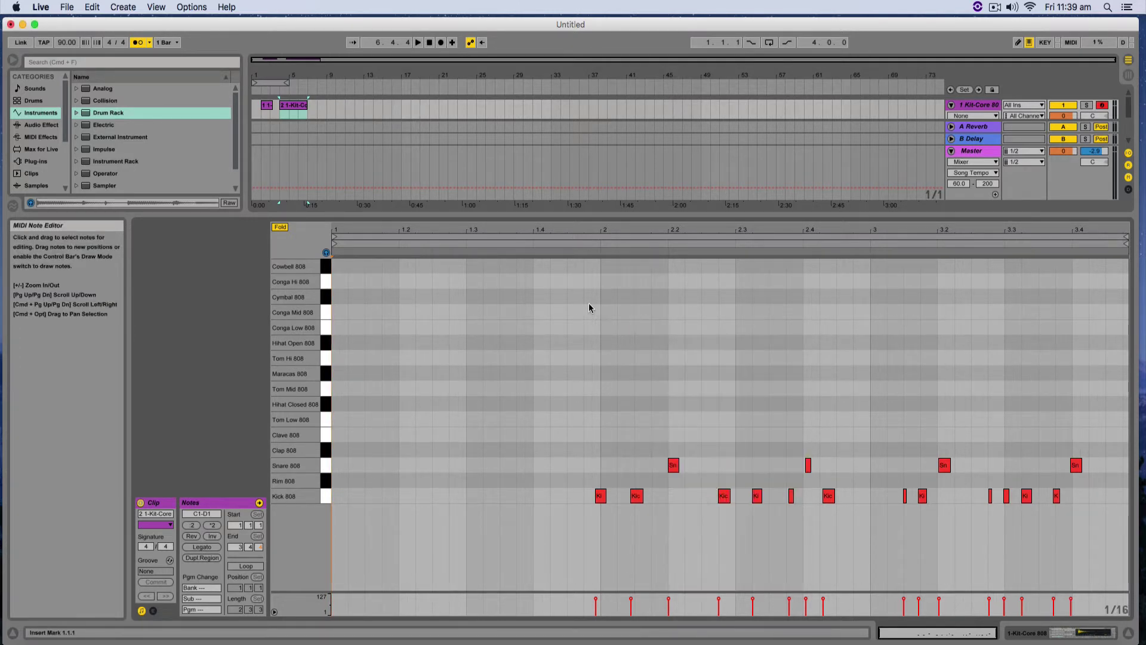
# Try quantizing all the recorded kick and snare notes to the 1/16 grid, and undo it.
pyautogui.moveTo(614, 233)
pyautogui.mouseDown()
pyautogui.moveTo(614, 287)
pyautogui.moveTo(615, 233)
pyautogui.mouseUp()
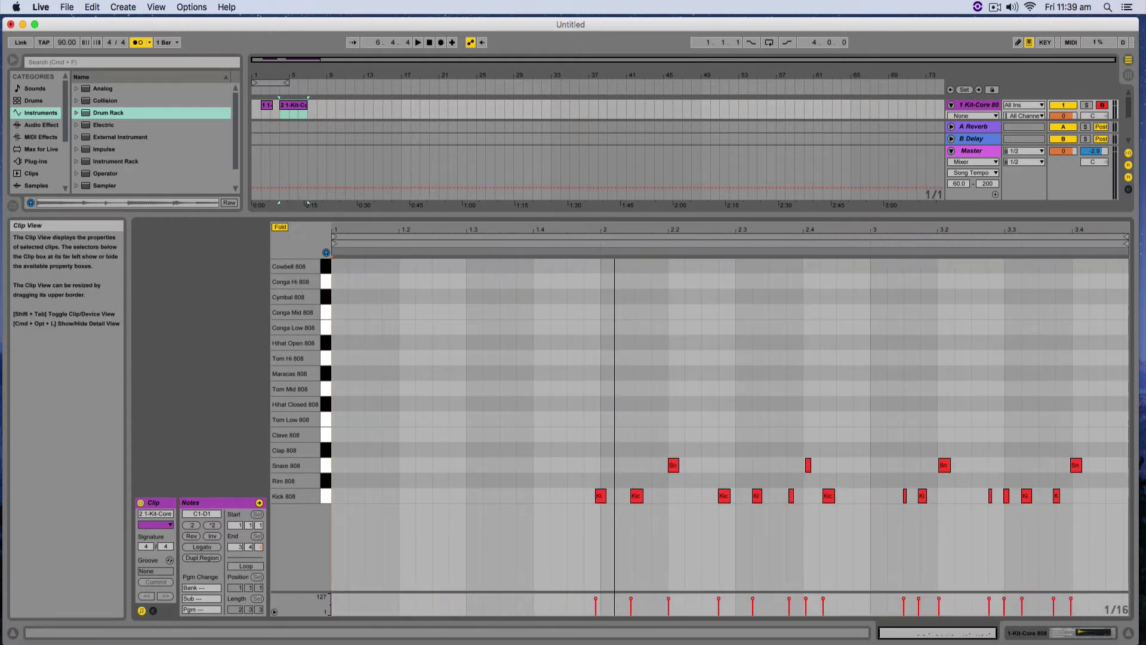
pyautogui.click(1089, 421)
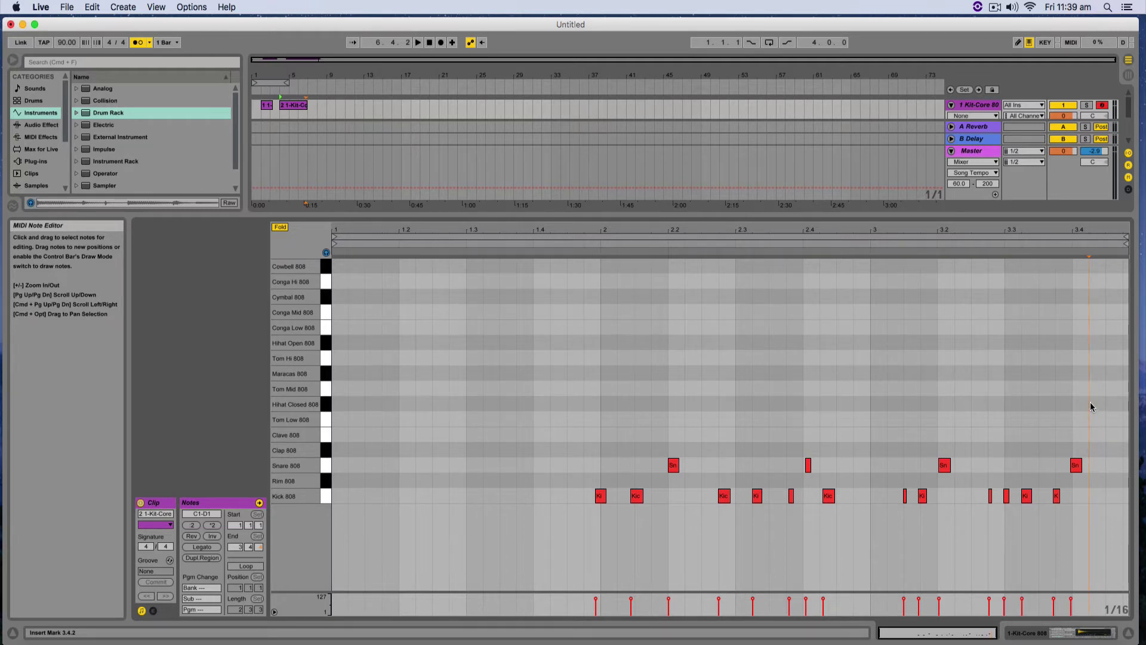
pyautogui.moveTo(1091, 407); pyautogui.dragTo(1079, 547)
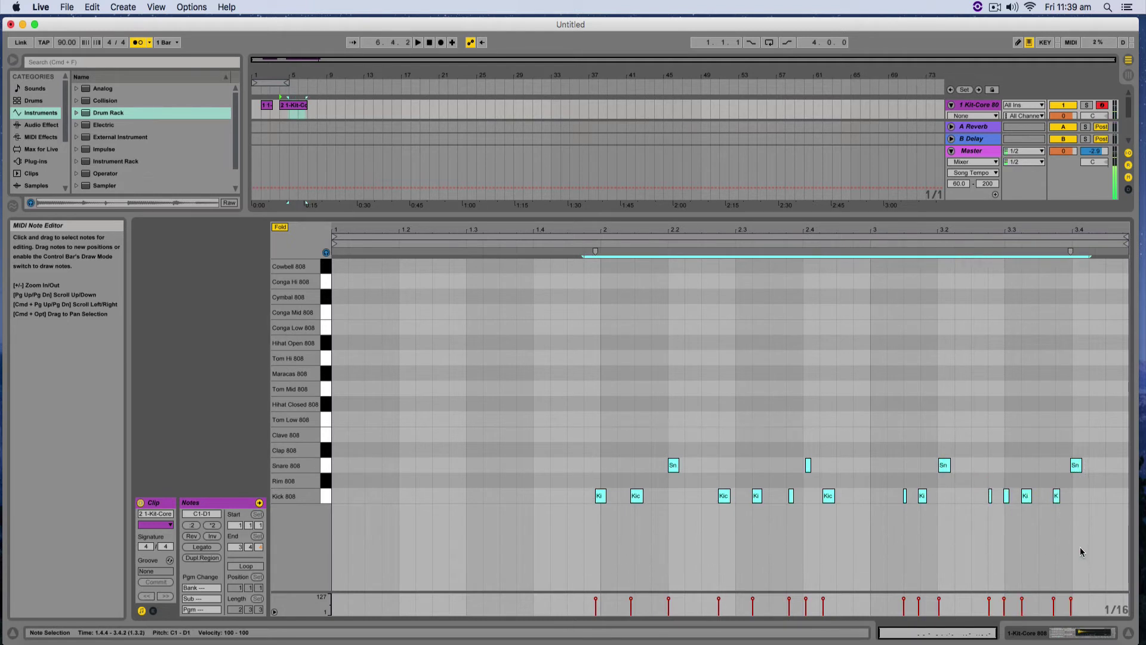
pyautogui.press('super+u')
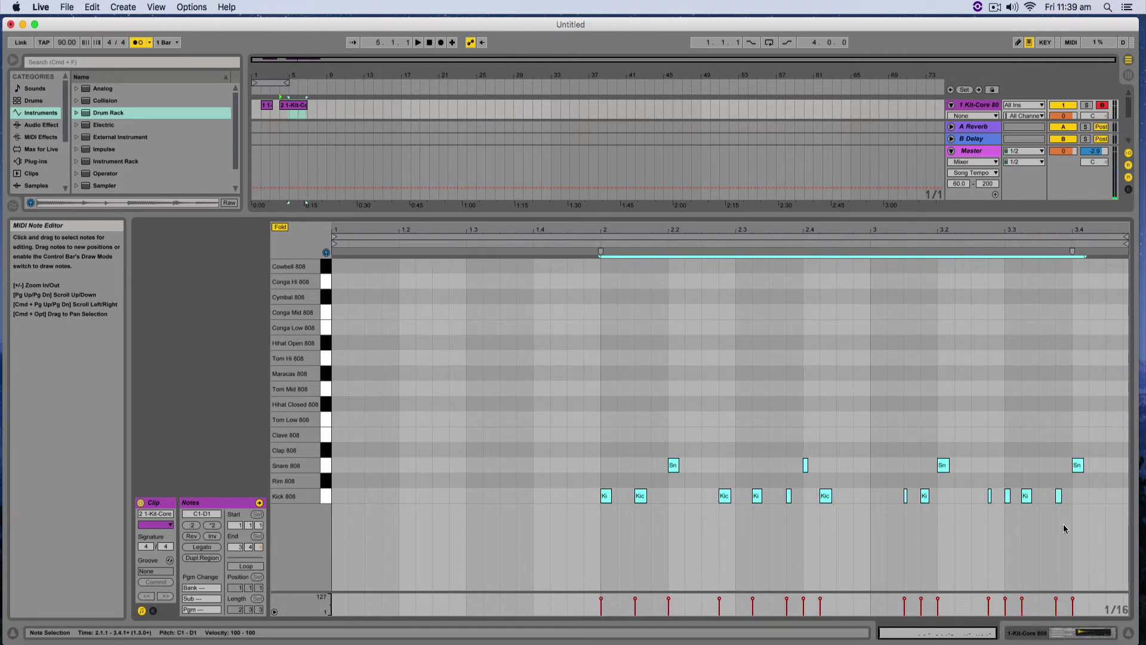
pyautogui.click(764, 398)
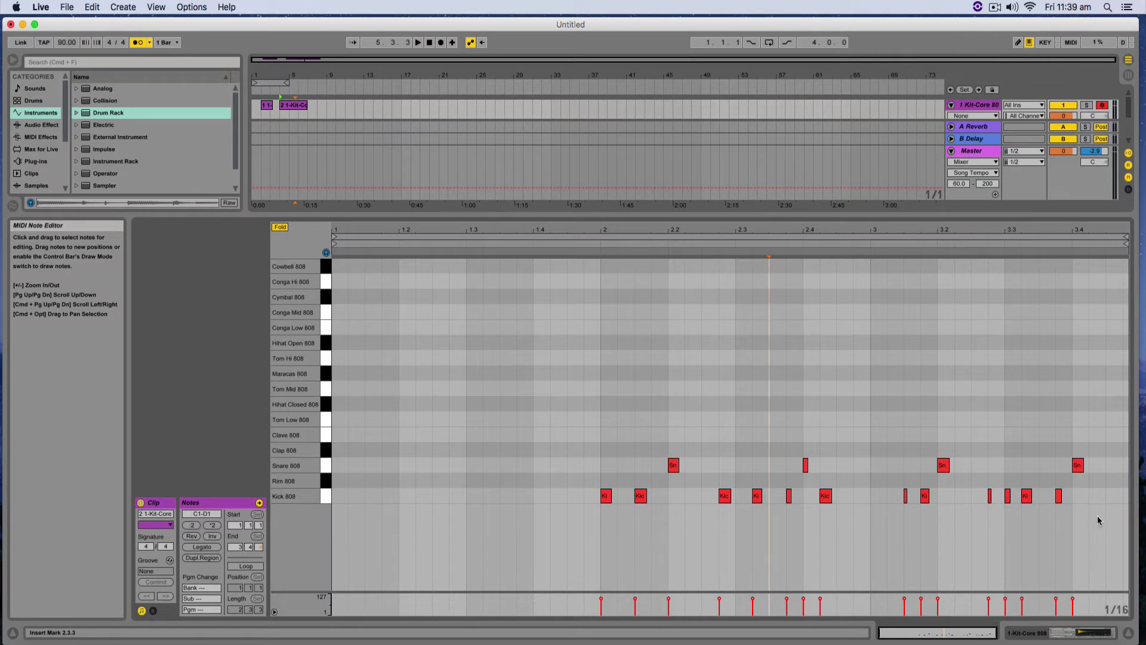
pyautogui.press('super+a')
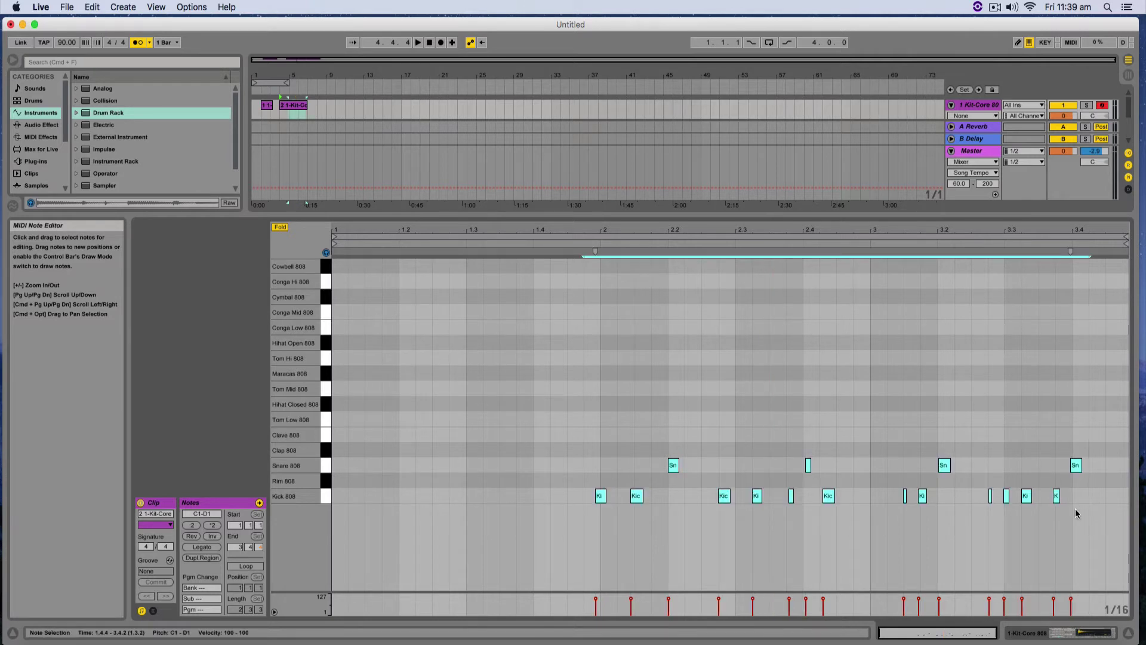
# Select all kick and snare notes in the recorded clip and quantize them to the grid.
pyautogui.click(1076, 507)
pyautogui.moveTo(1094, 521); pyautogui.dragTo(597, 391)
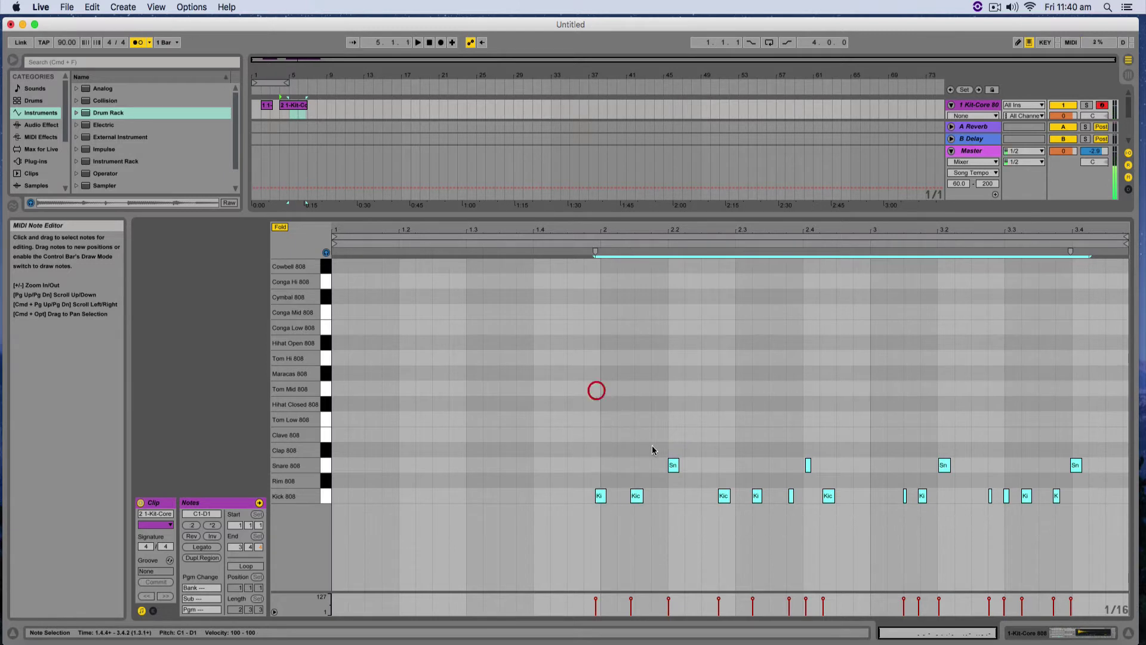
pyautogui.click(96, 8)
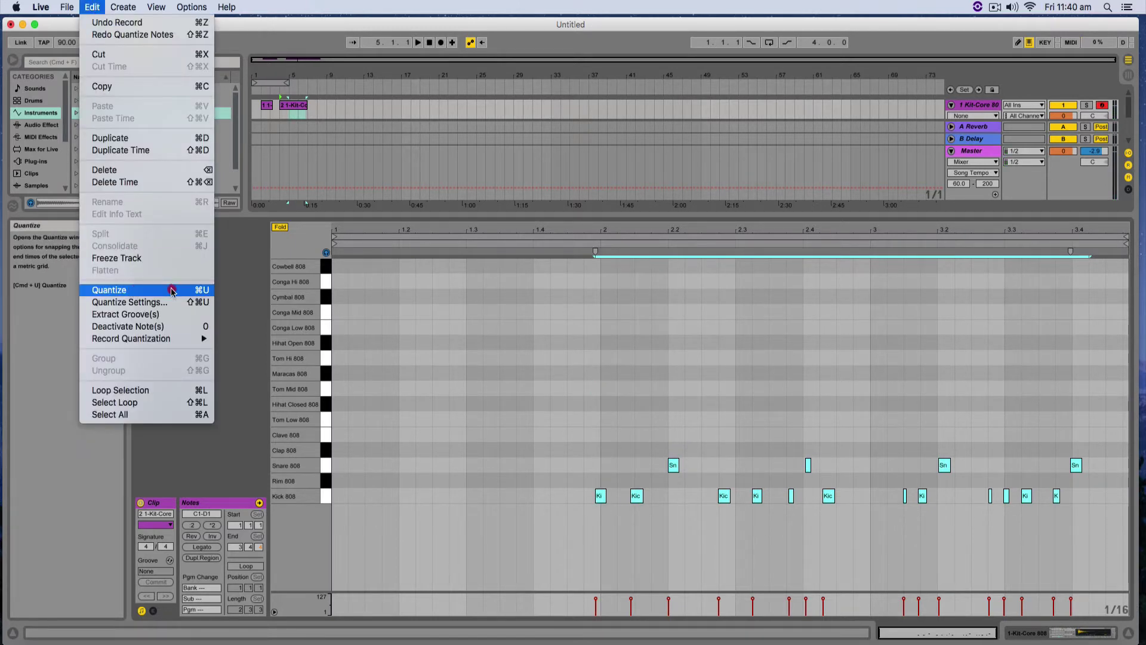
pyautogui.click(203, 291)
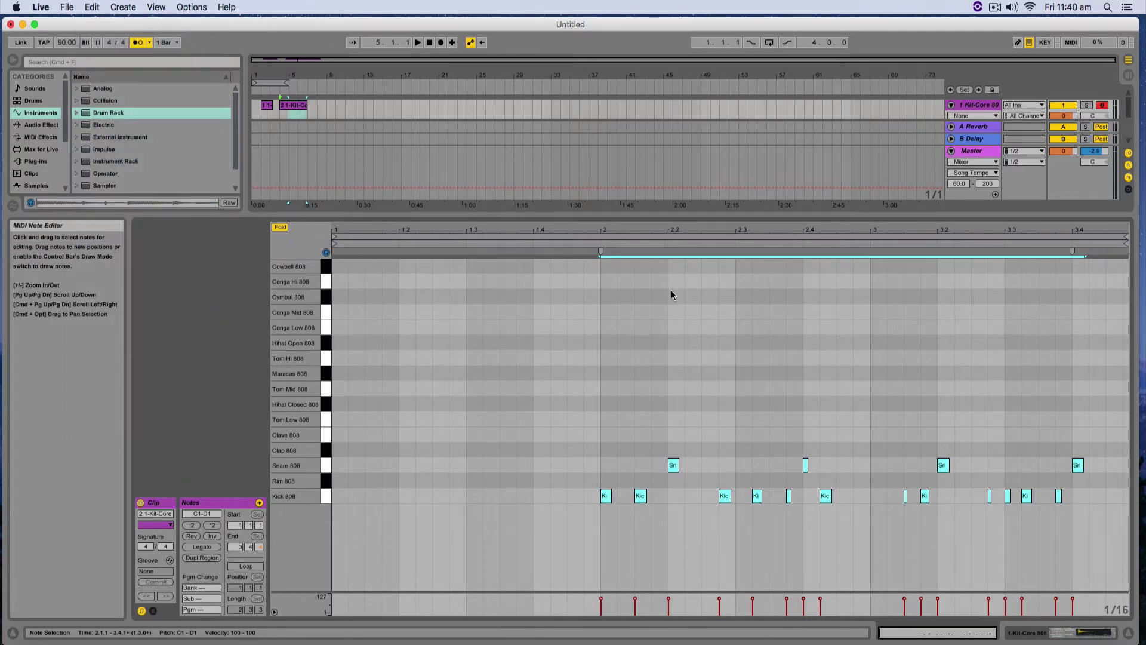
# Place the insert marker at the first kick note and briefly play the quantized clip.
pyautogui.click(601, 309)
pyautogui.press('space')
pyautogui.press('space')
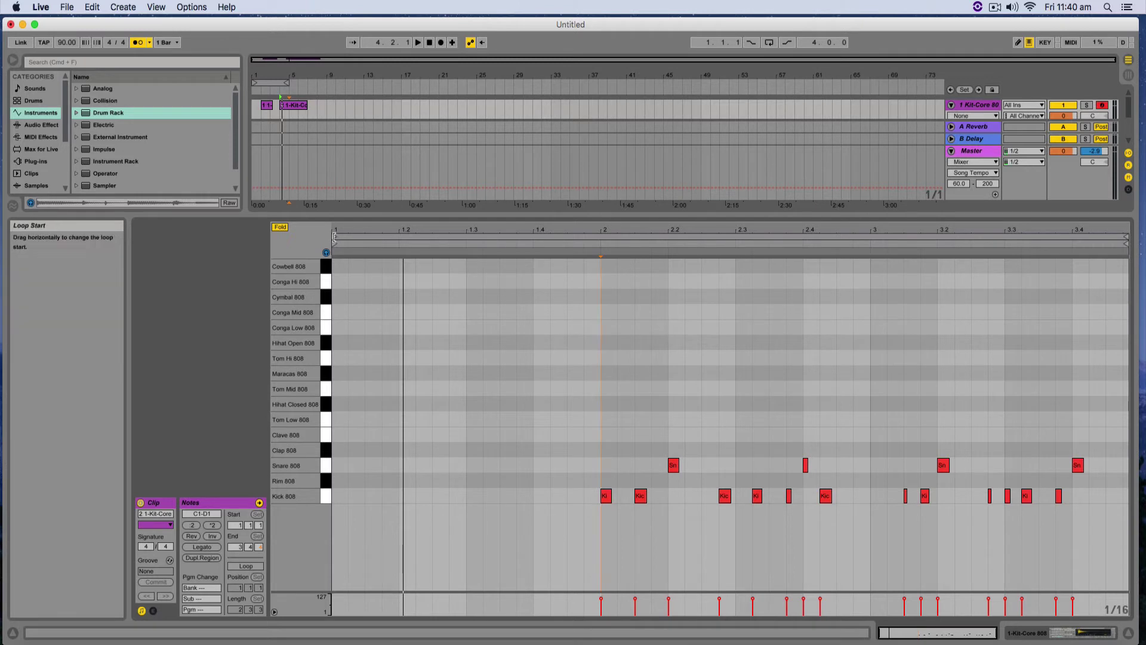
# Move the clip's loop start and start marker to 2.1.1 and play back the trimmed beat.
pyautogui.moveTo(335, 237); pyautogui.dragTo(602, 238)
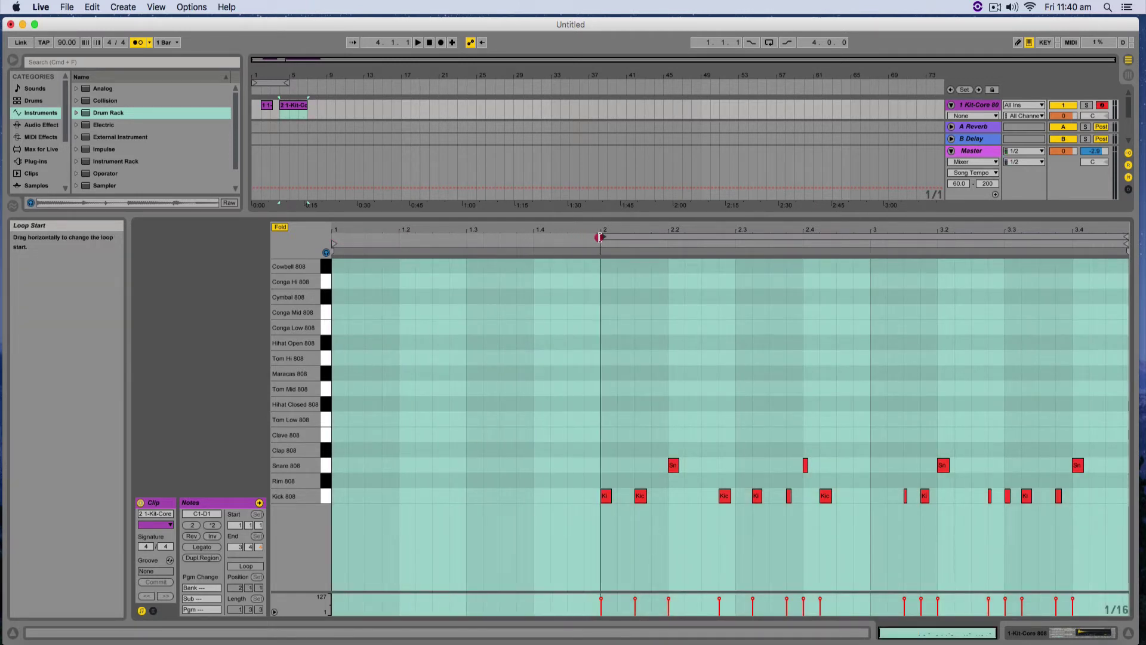
pyautogui.moveTo(336, 242); pyautogui.dragTo(601, 242)
pyautogui.click(623, 271)
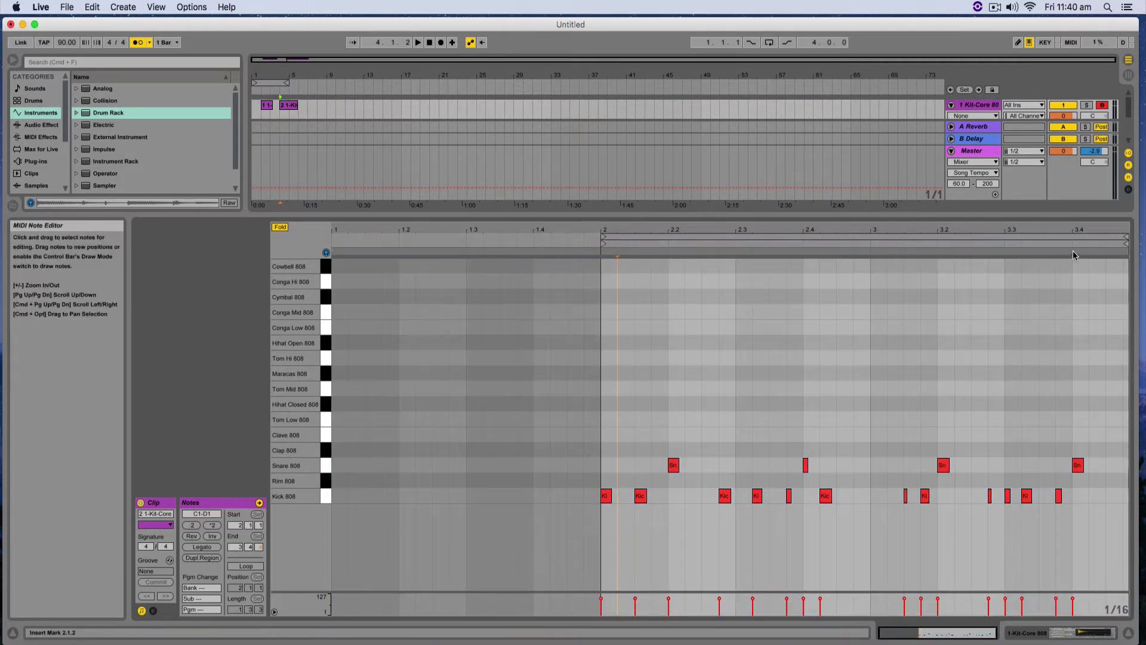
pyautogui.click(759, 240)
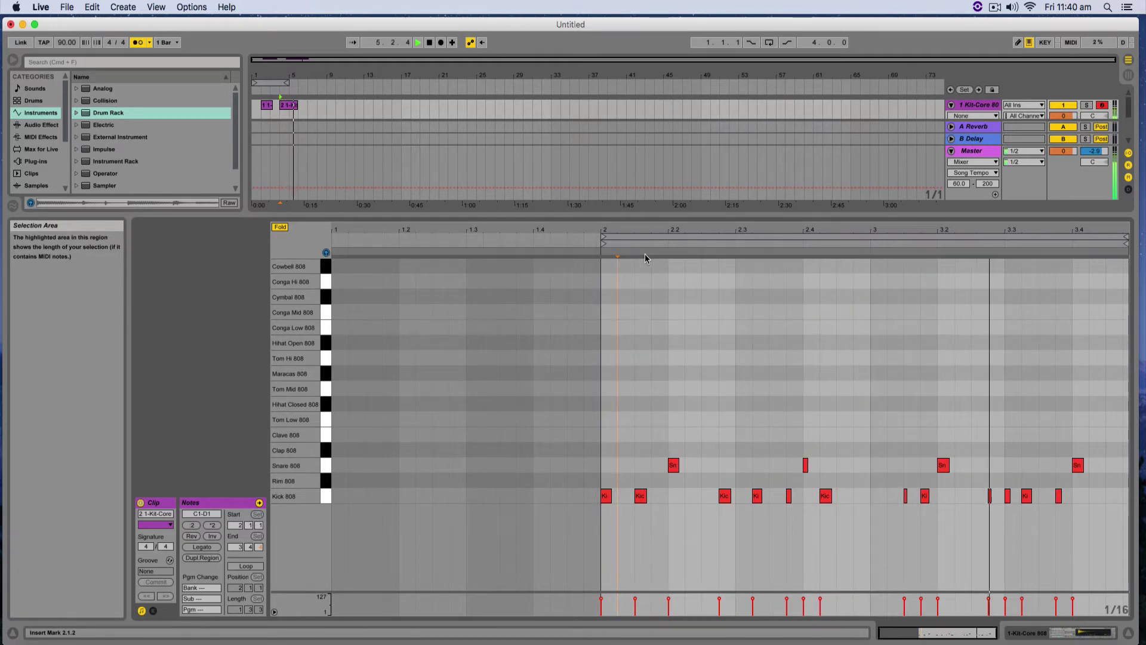
pyautogui.press('space')
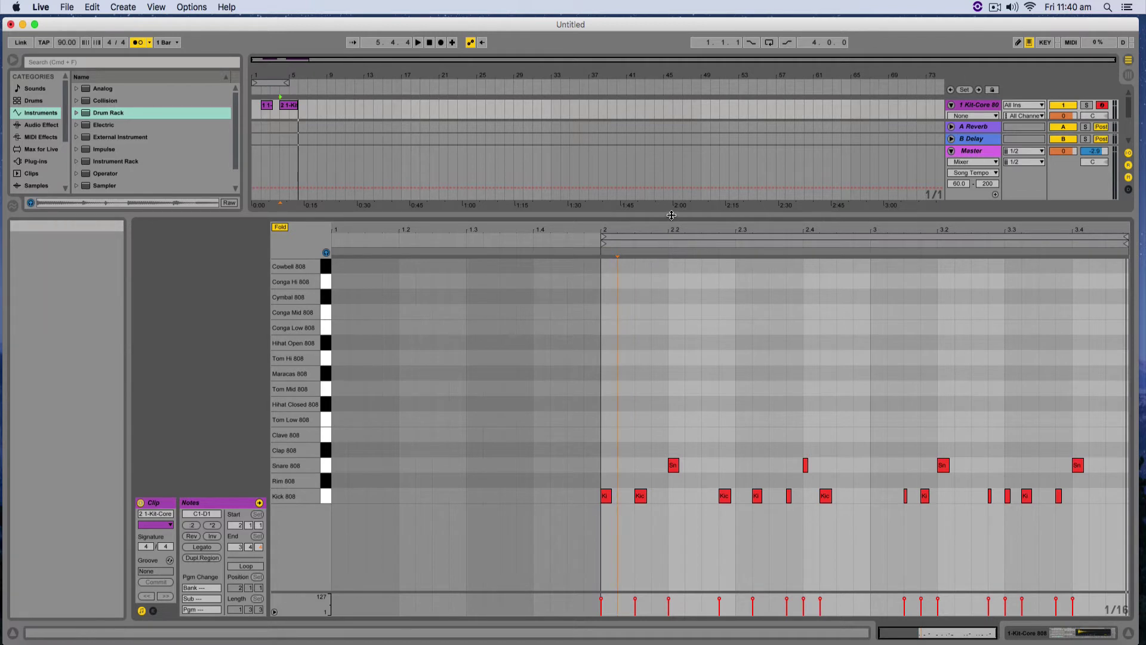
# Show the Kit-Core 808 track's drum rack, audition several tom, conga and hi-hat pads, and look through the other pad banks.
pyautogui.moveTo(671, 217); pyautogui.dragTo(668, 377)
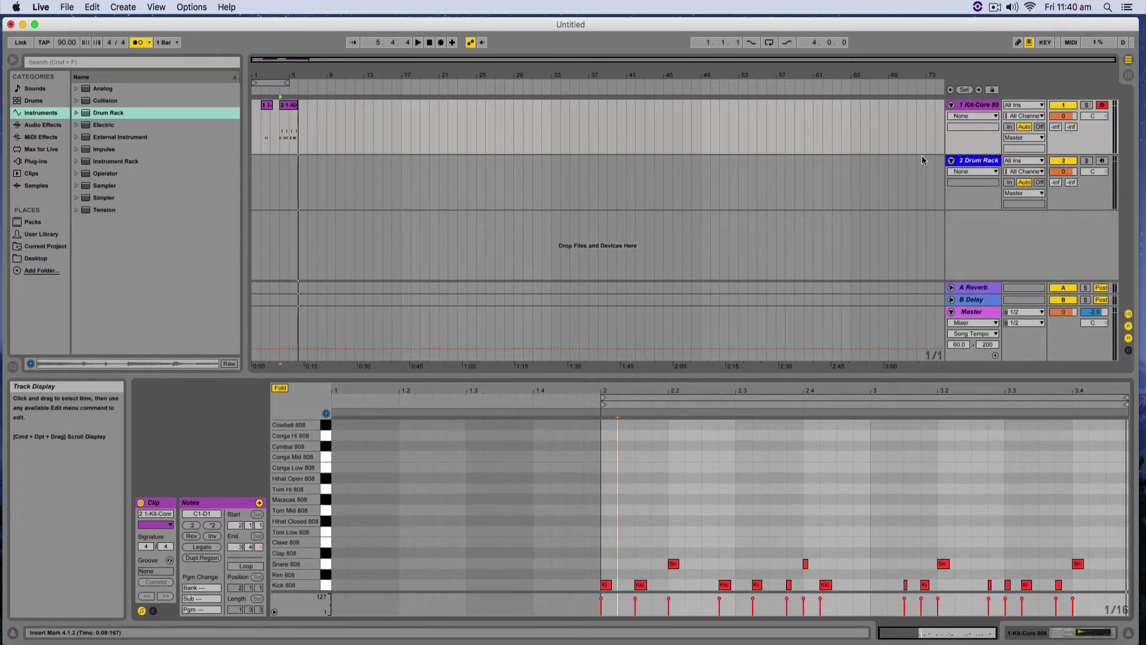
pyautogui.doubleClick(975, 104)
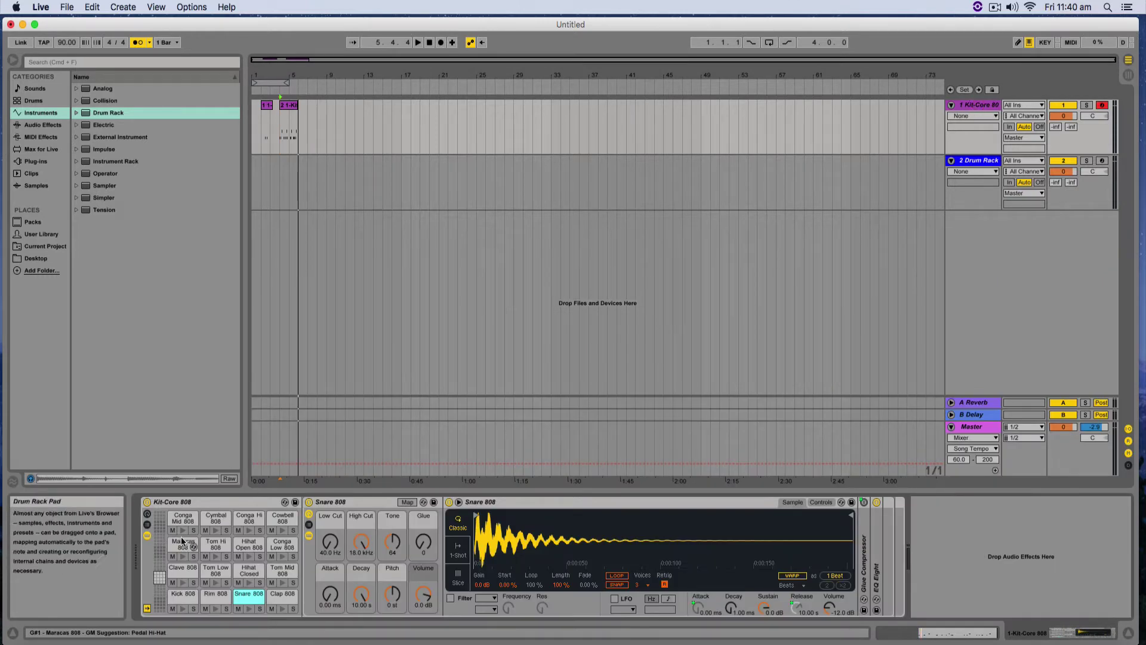
pyautogui.click(215, 530)
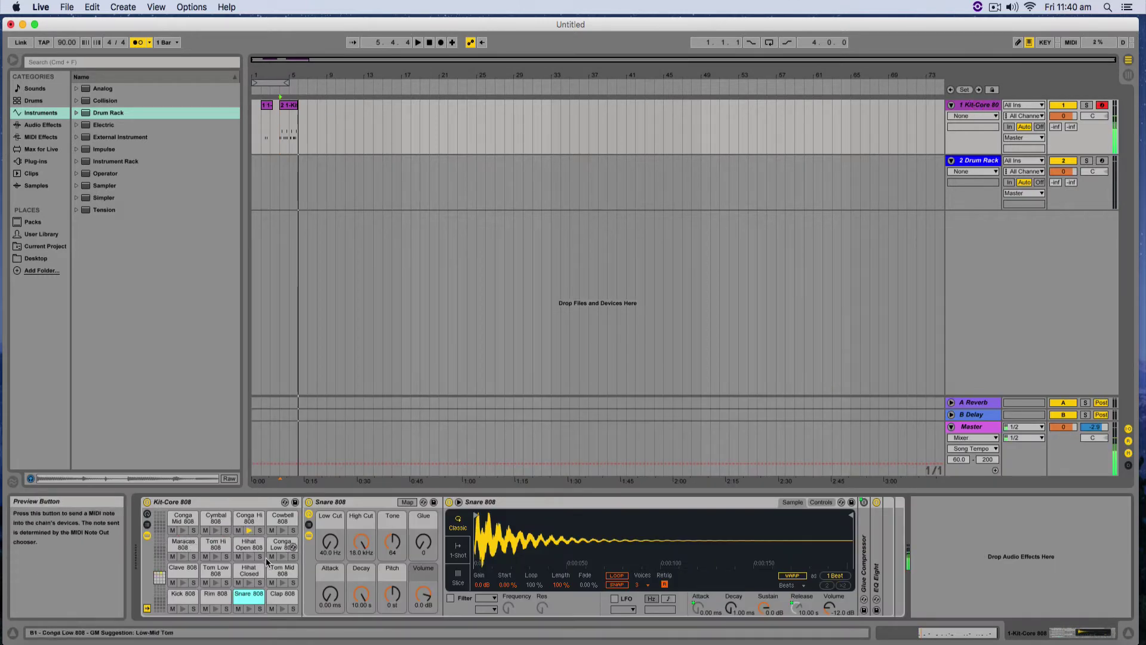
pyautogui.scroll(-5, 266, 556)
pyautogui.scroll(5, 268, 549)
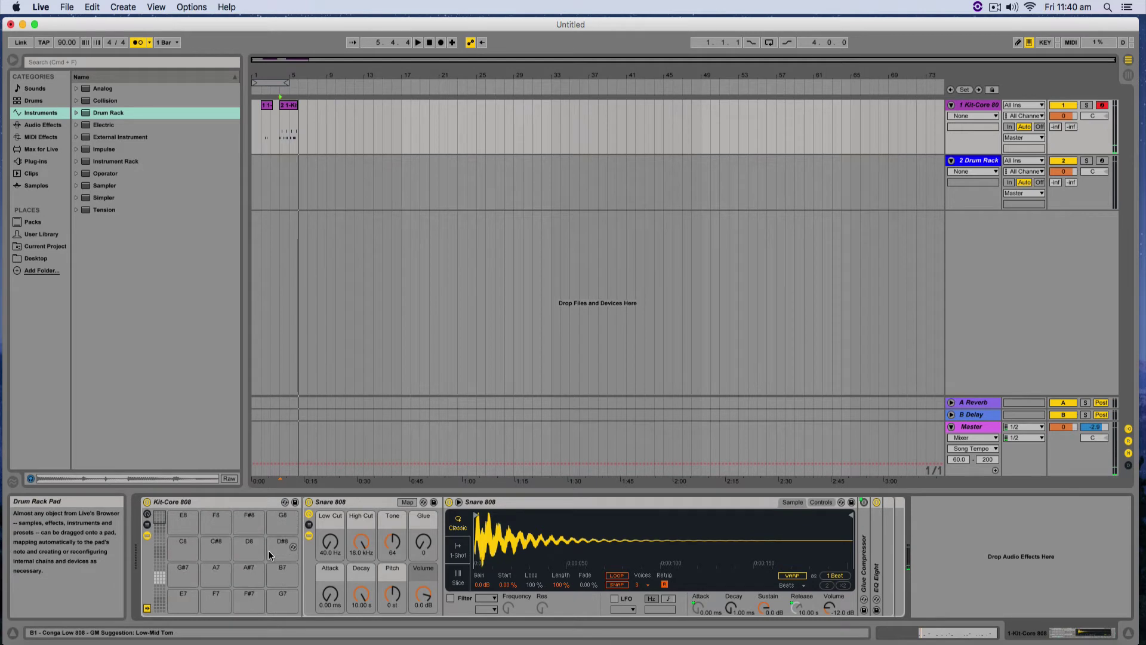
pyautogui.scroll(5, 270, 551)
pyautogui.scroll(-5, 270, 551)
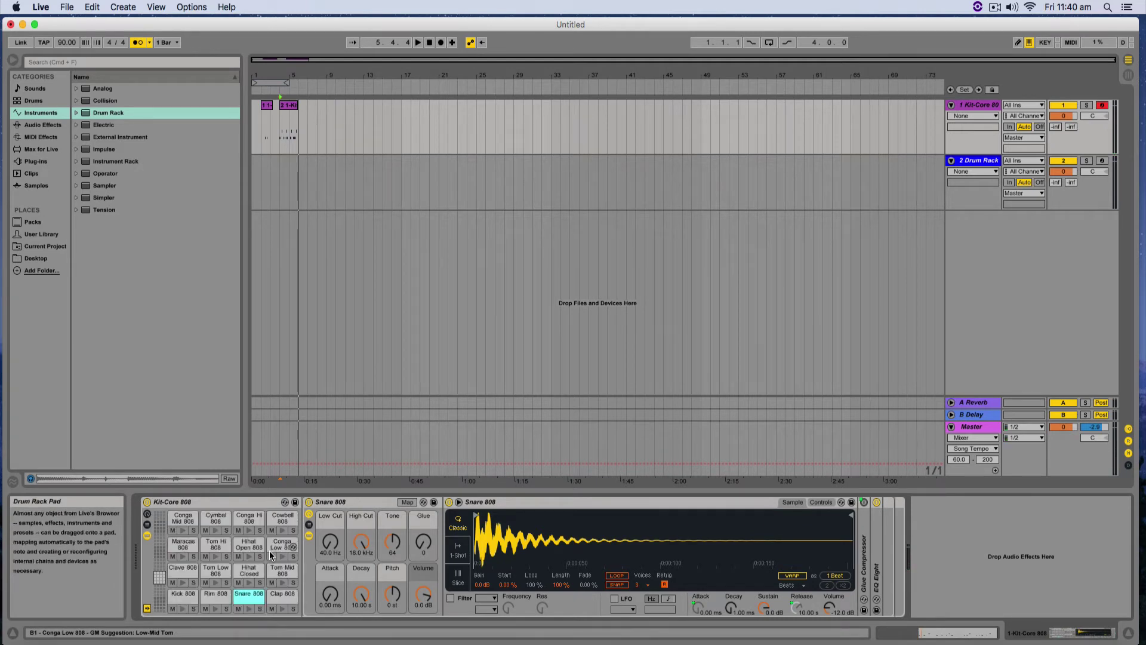
pyautogui.click(216, 557)
pyautogui.click(249, 557)
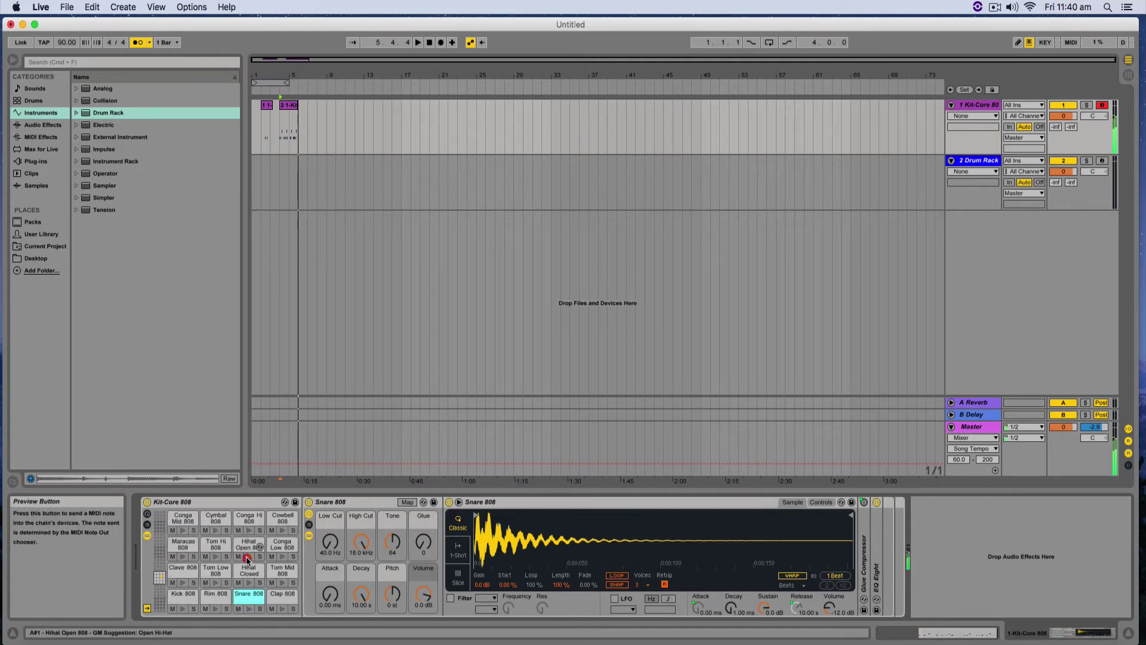
pyautogui.click(283, 556)
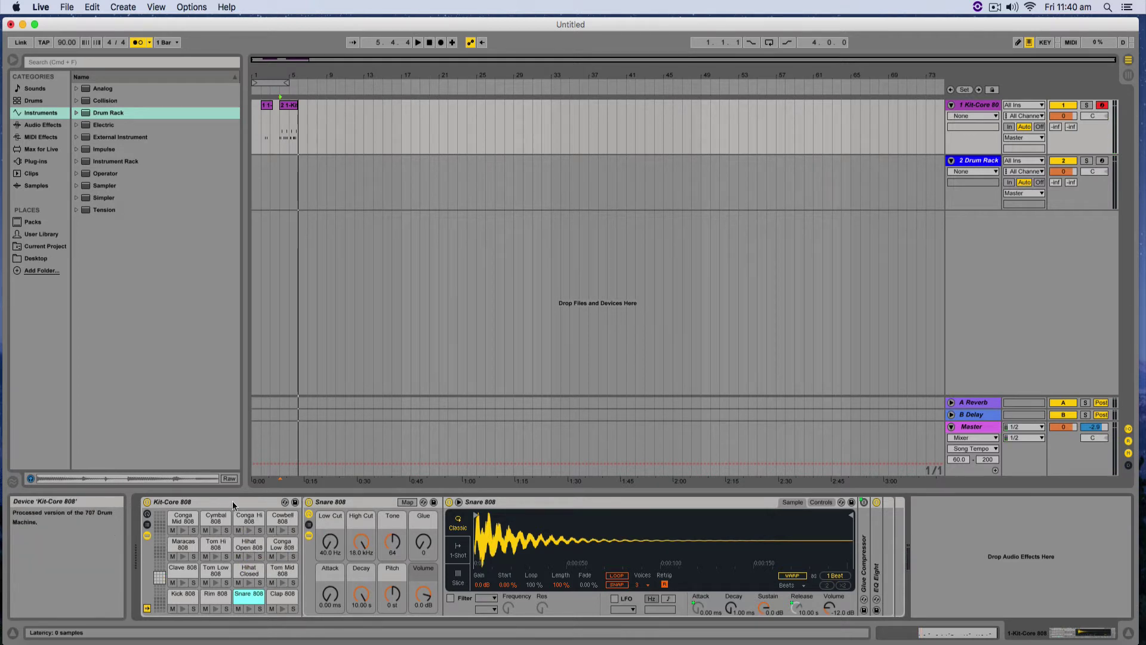
# Inspect the samples and macros of the Conga Mid, Cymbal, Cowbell and Maracas pads in the Kit-Core 808 rack.
pyautogui.click(183, 517)
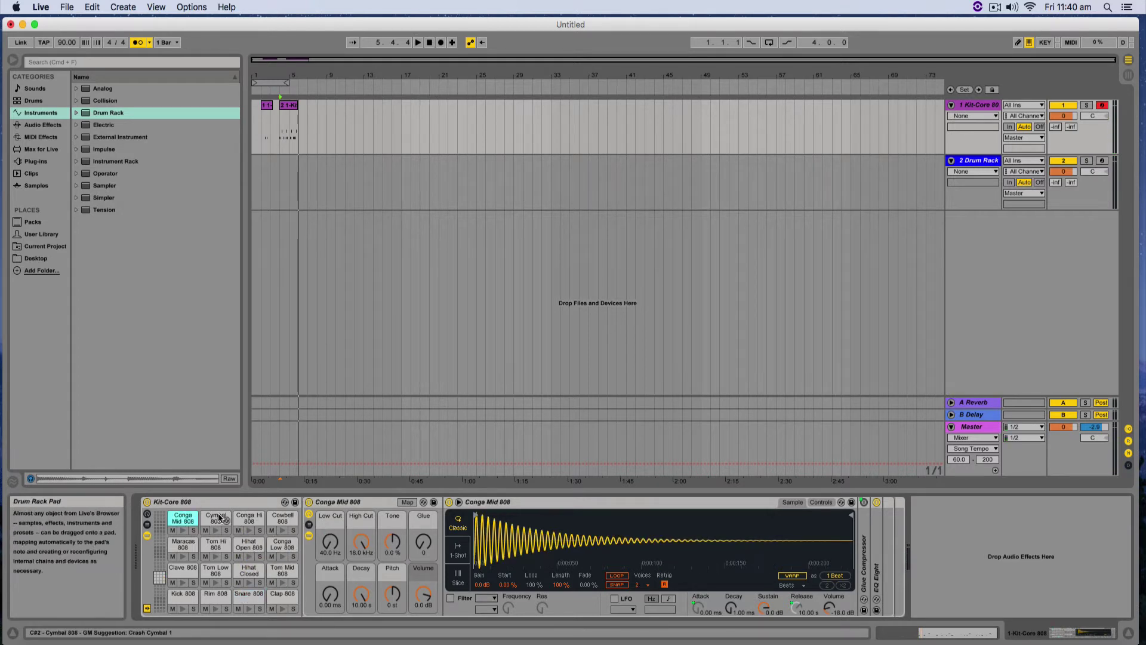
pyautogui.click(216, 517)
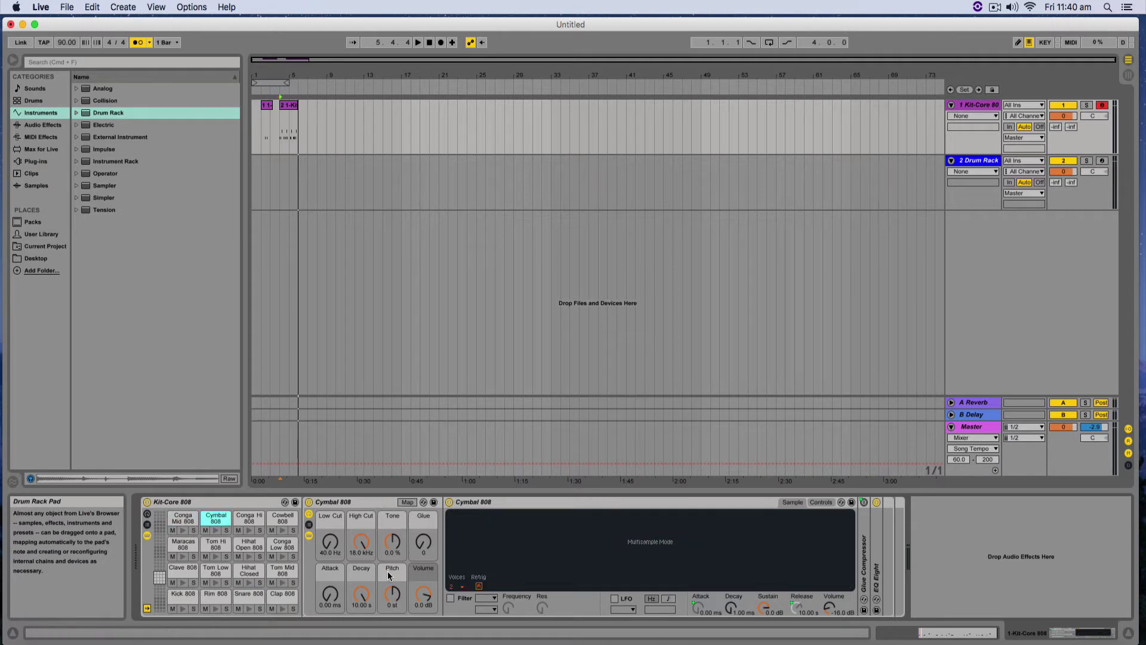
pyautogui.click(249, 518)
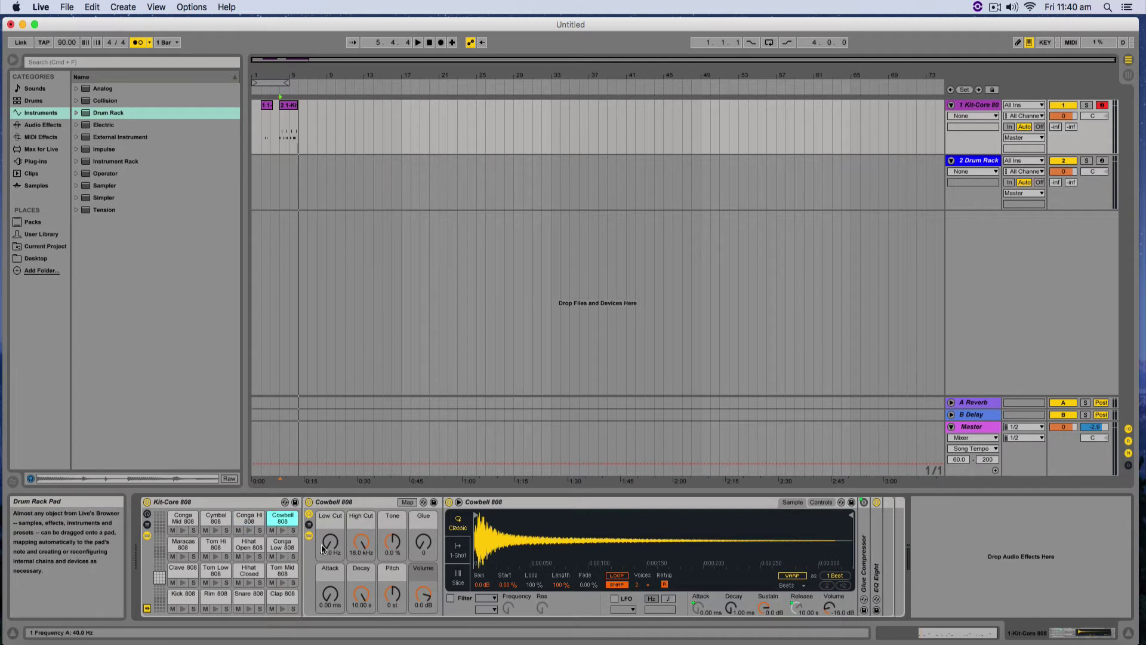
pyautogui.click(182, 544)
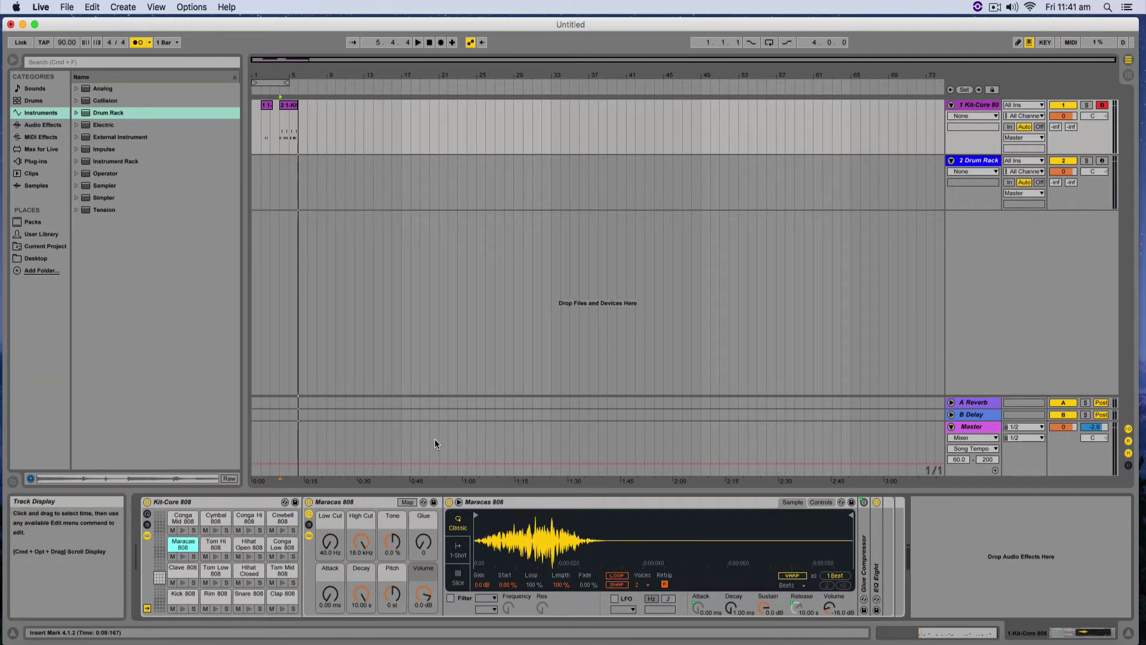
# Switch to Session View with a taller mixer section and unfold the Kit-Core 808 track into its individual drum chains.
pyautogui.press('Tab')
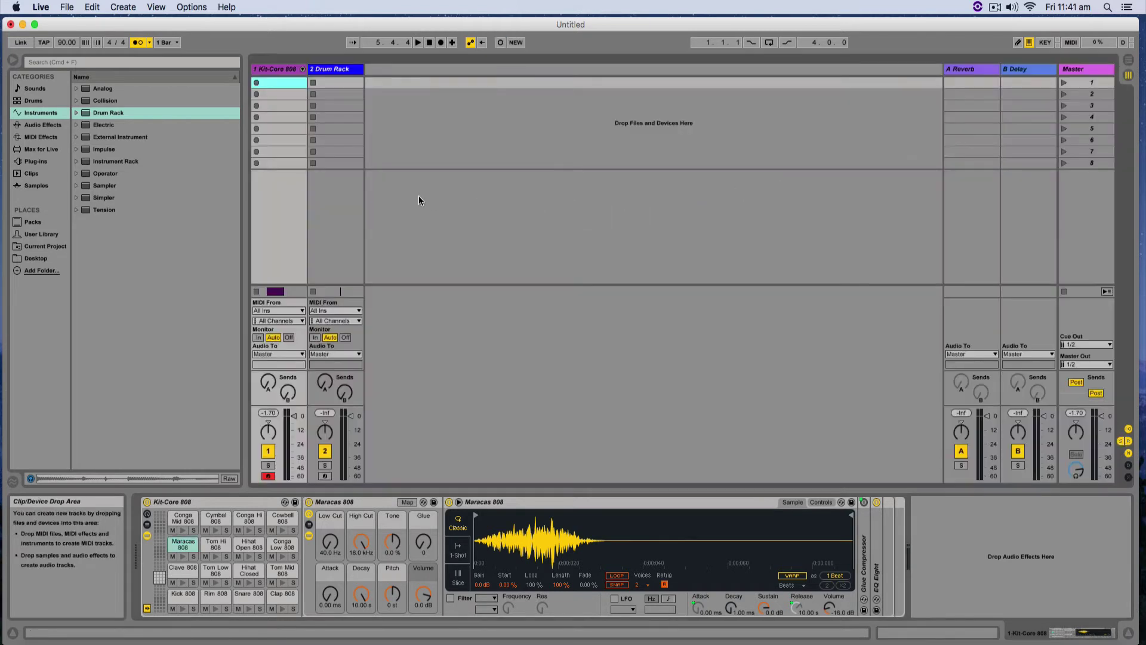
pyautogui.click(303, 368)
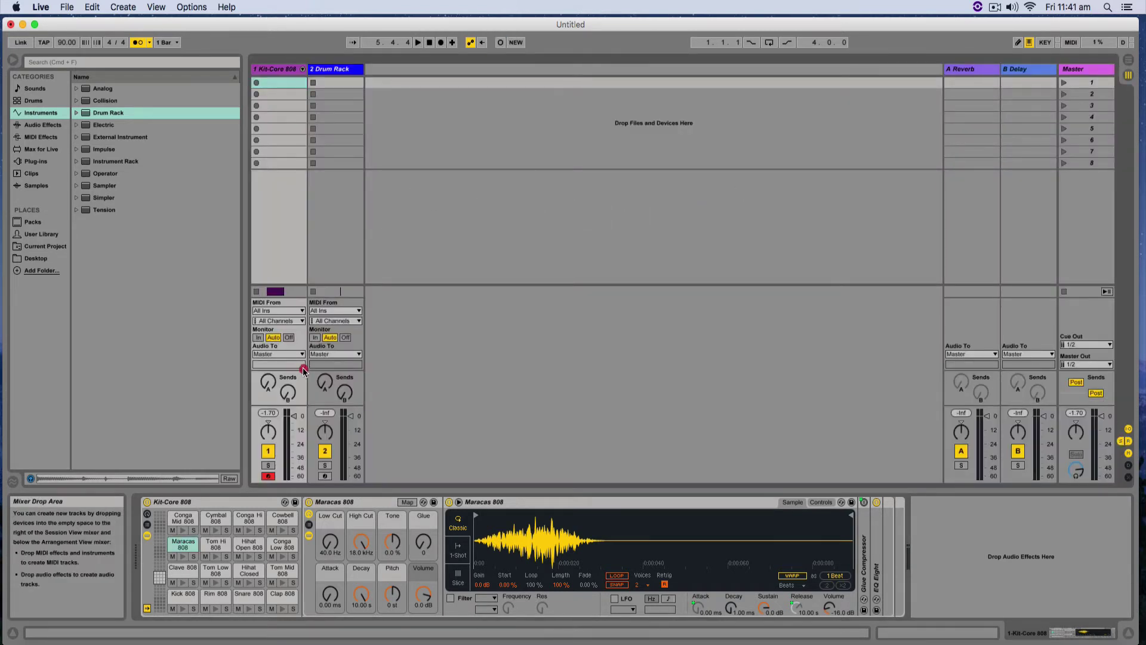
pyautogui.click(298, 287)
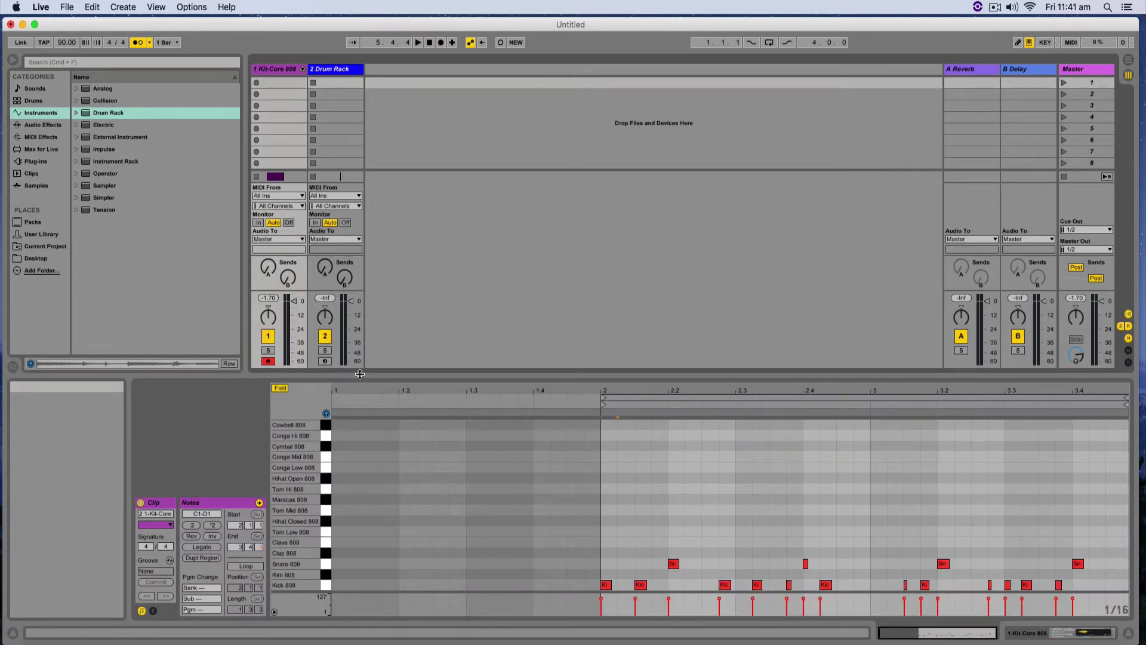
pyautogui.moveTo(371, 374); pyautogui.dragTo(382, 516)
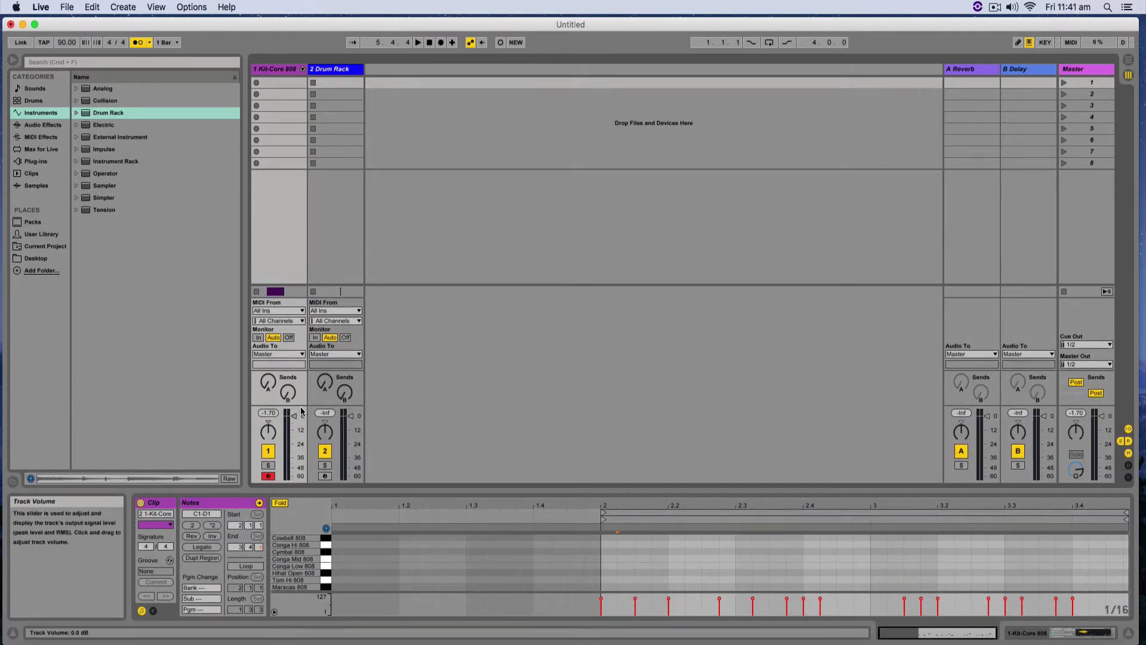
pyautogui.moveTo(306, 408); pyautogui.dragTo(303, 352)
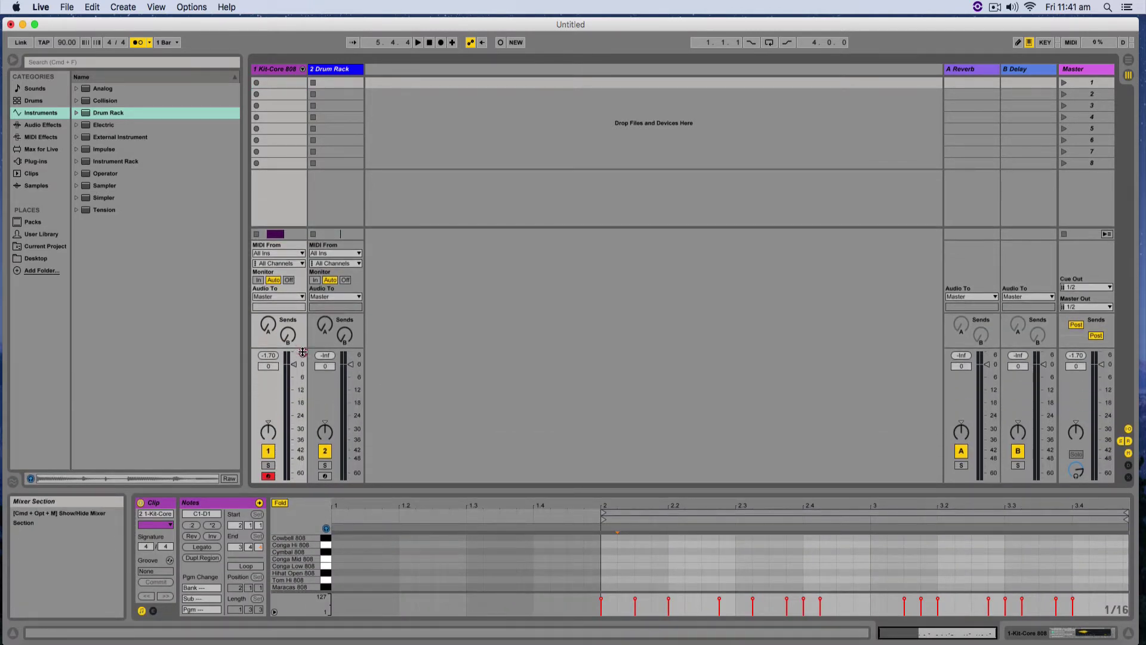
pyautogui.click(279, 70)
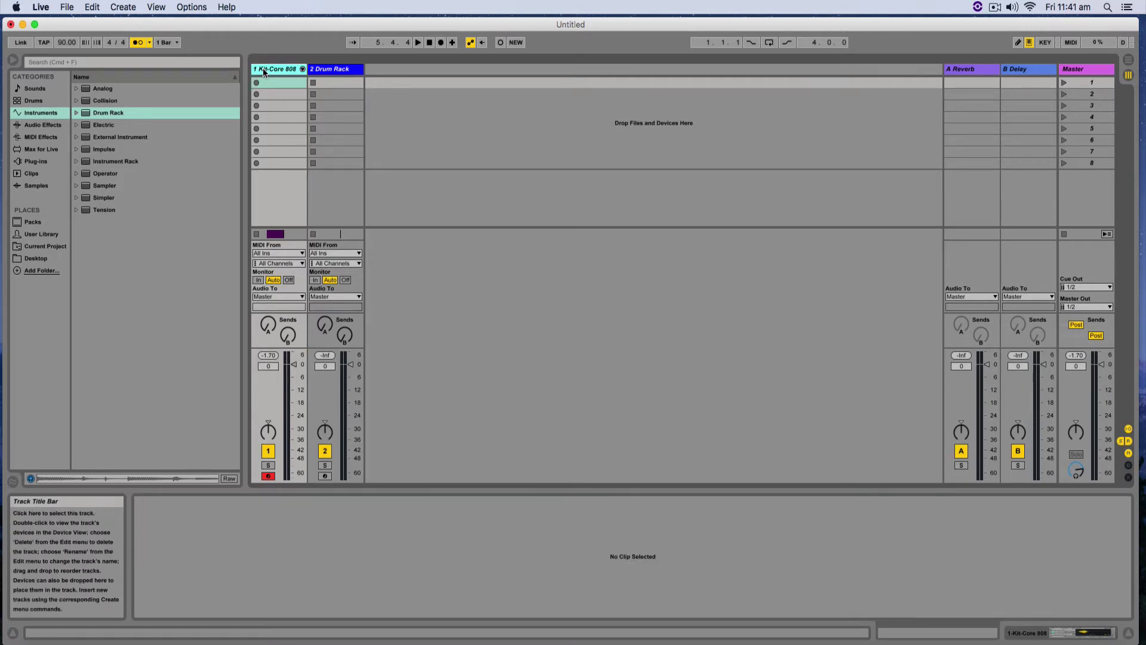
pyautogui.click(302, 69)
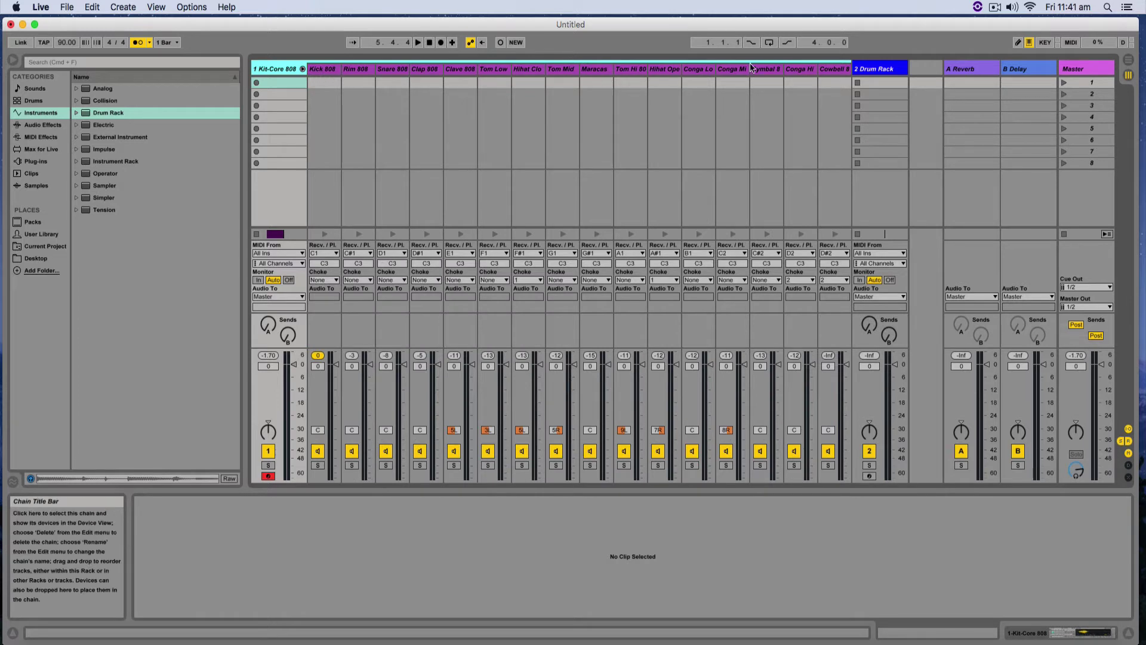
# Play the beat and balance the chain volumes, with Kick 808 at -3.4 dB and Snare 808 at 2.5 dB.
pyautogui.press('space')
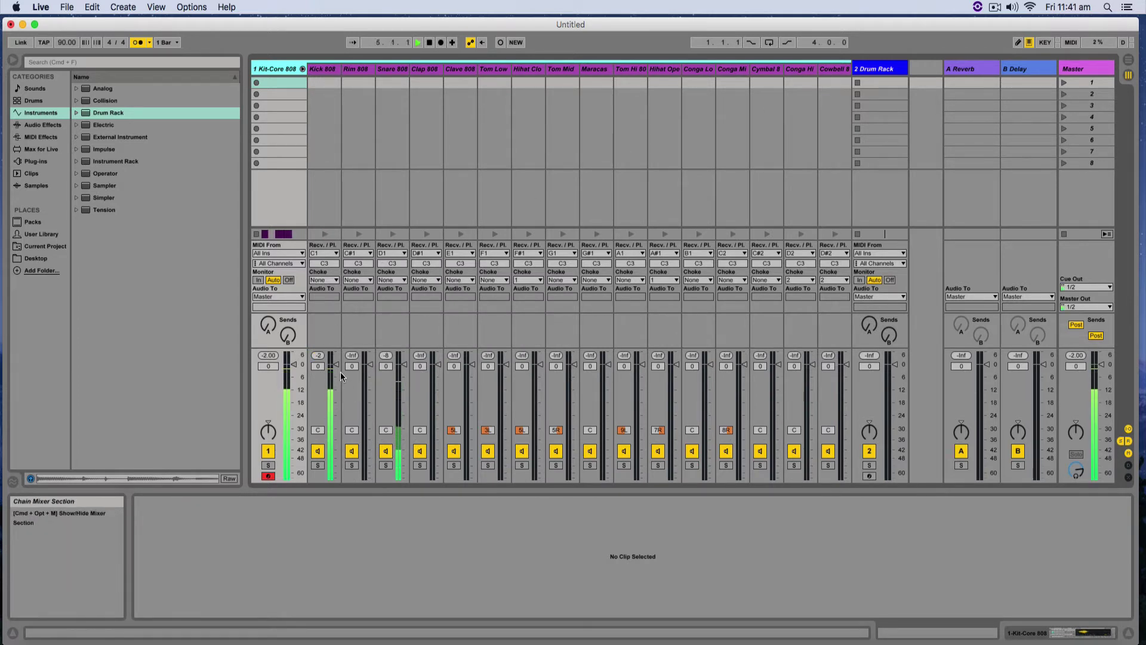
pyautogui.moveTo(340, 371); pyautogui.dragTo(335, 374)
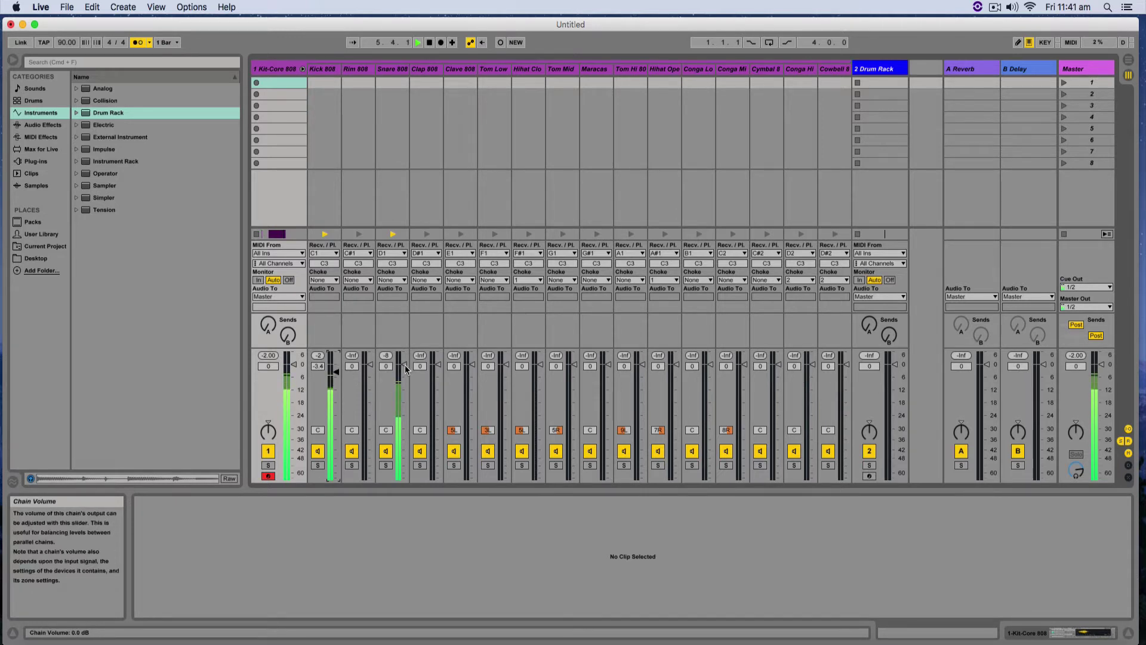
pyautogui.moveTo(405, 364); pyautogui.dragTo(405, 360)
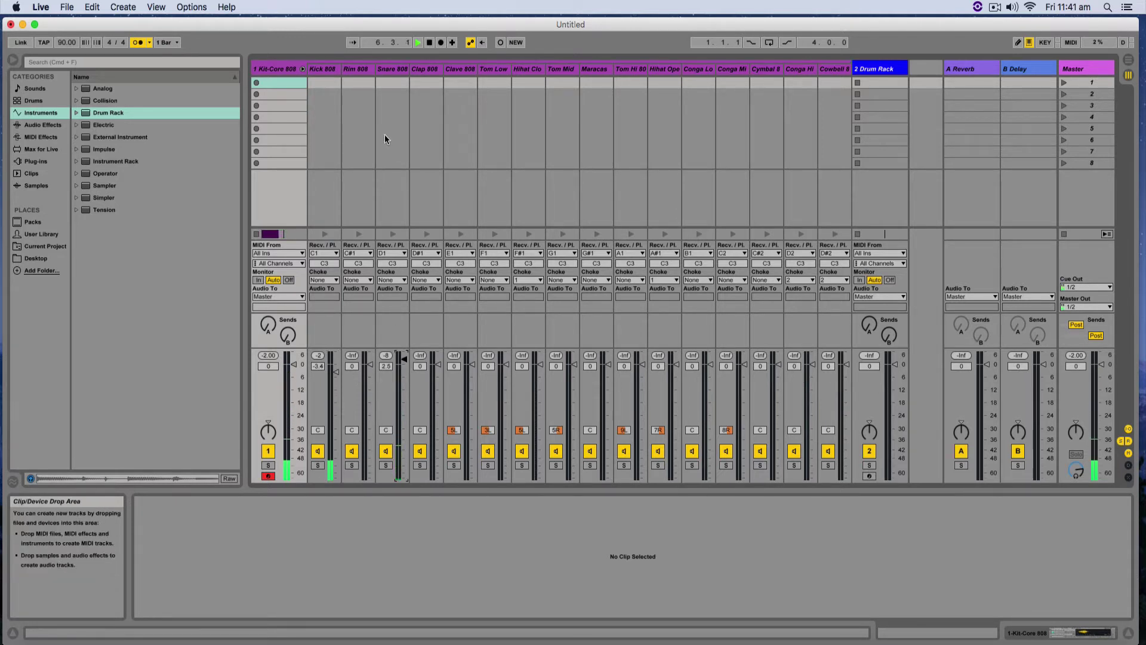
# Display the Snare 808 chain's devices and expand its Glue Compressor and EQ Eight.
pyautogui.click(389, 70)
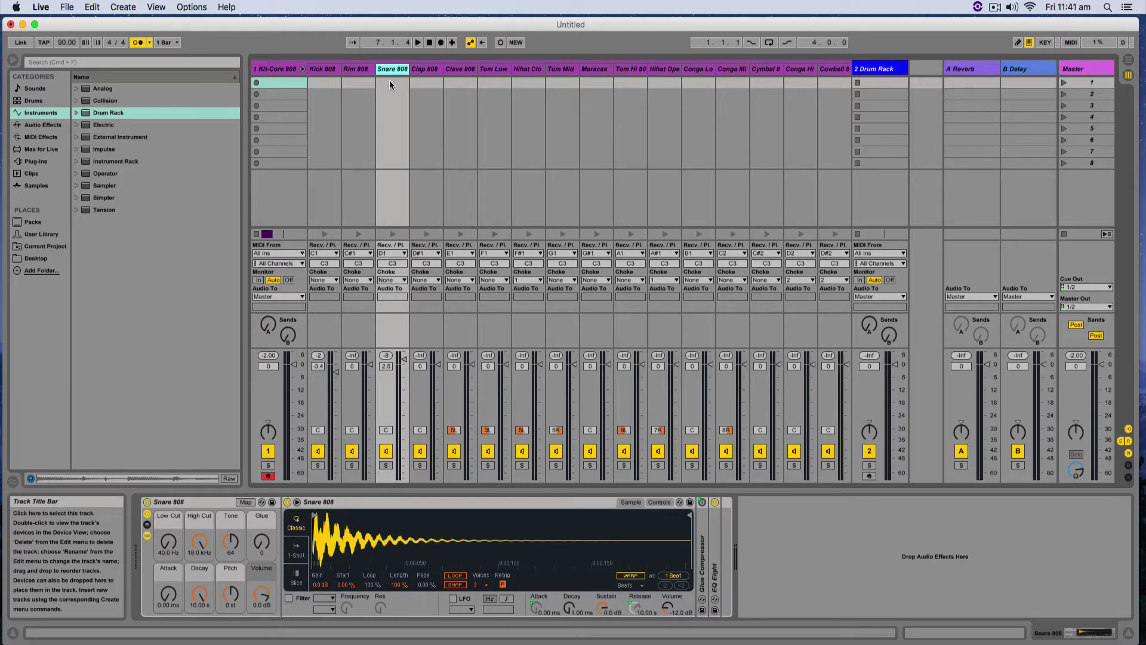
pyautogui.doubleClick(703, 560)
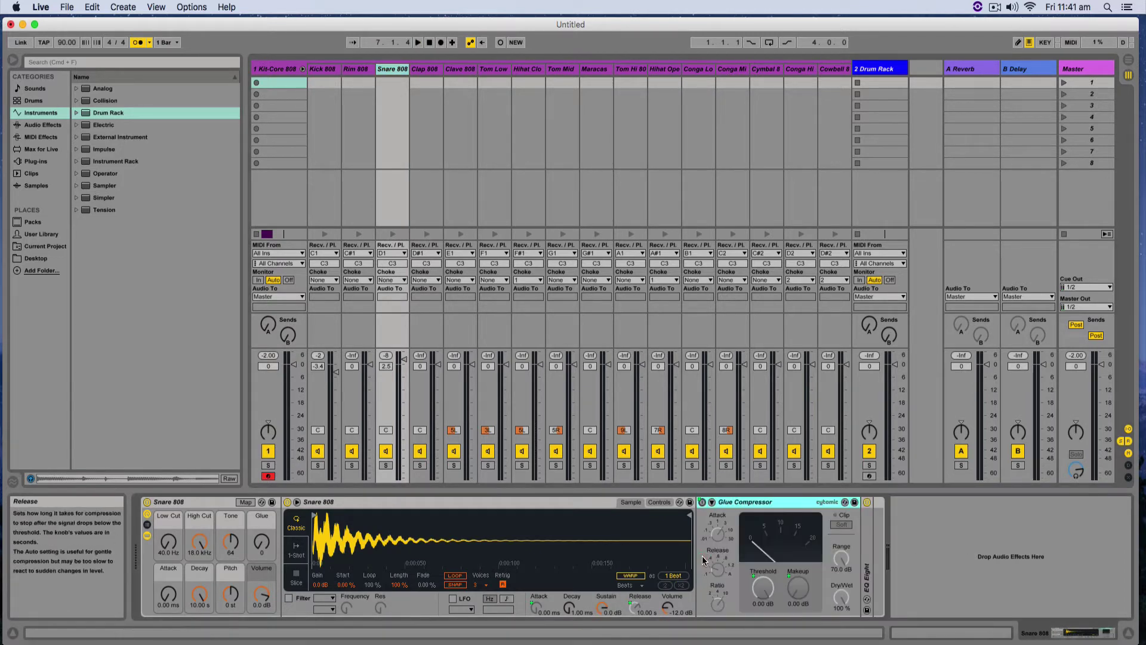
pyautogui.doubleClick(866, 560)
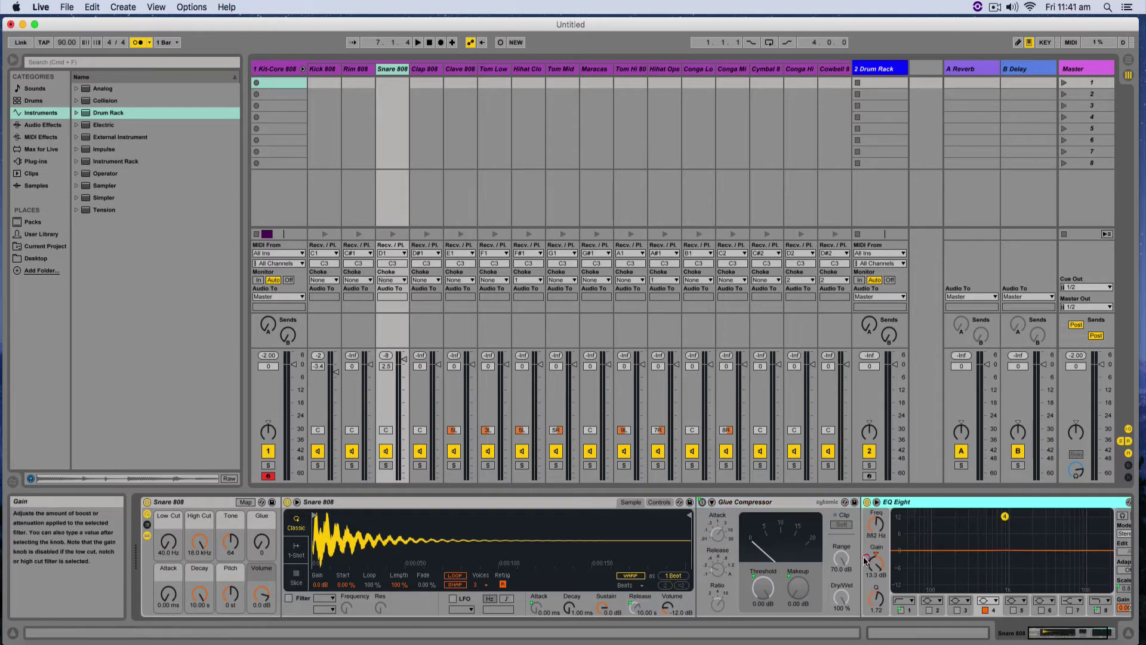
pyautogui.click(387, 70)
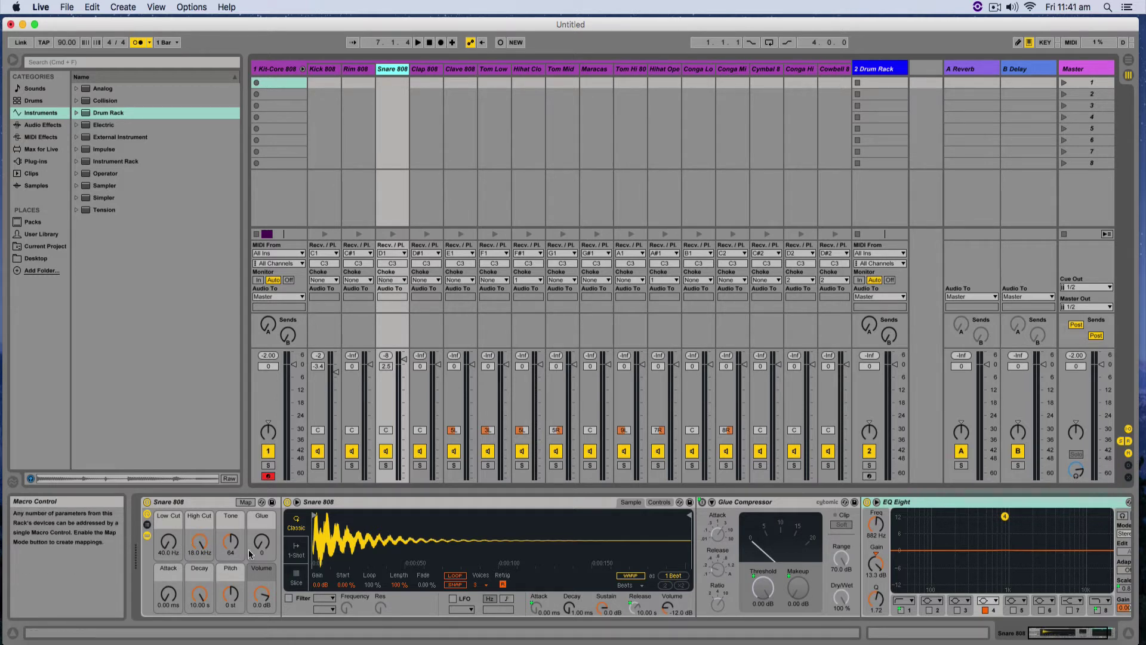
pyautogui.click(753, 502)
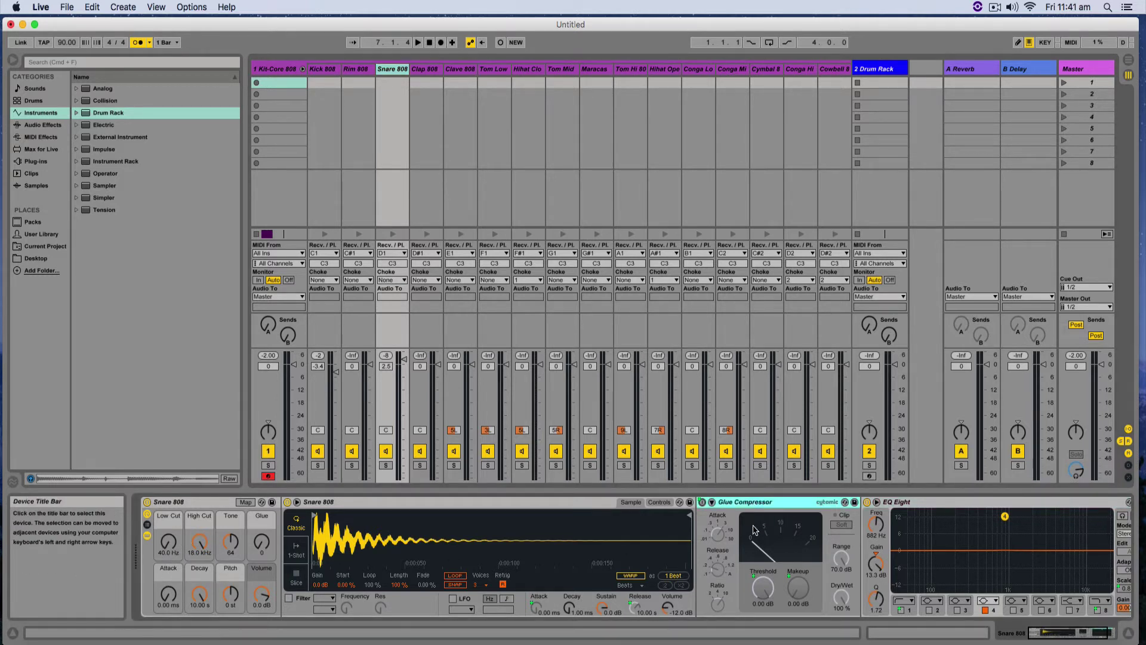
pyautogui.click(933, 502)
# Try the Snare 808 rack's Tone macro, and fold and reopen its EQ Eight and Glue Compressor.
pyautogui.moveTo(230, 542); pyautogui.dragTo(230, 584)
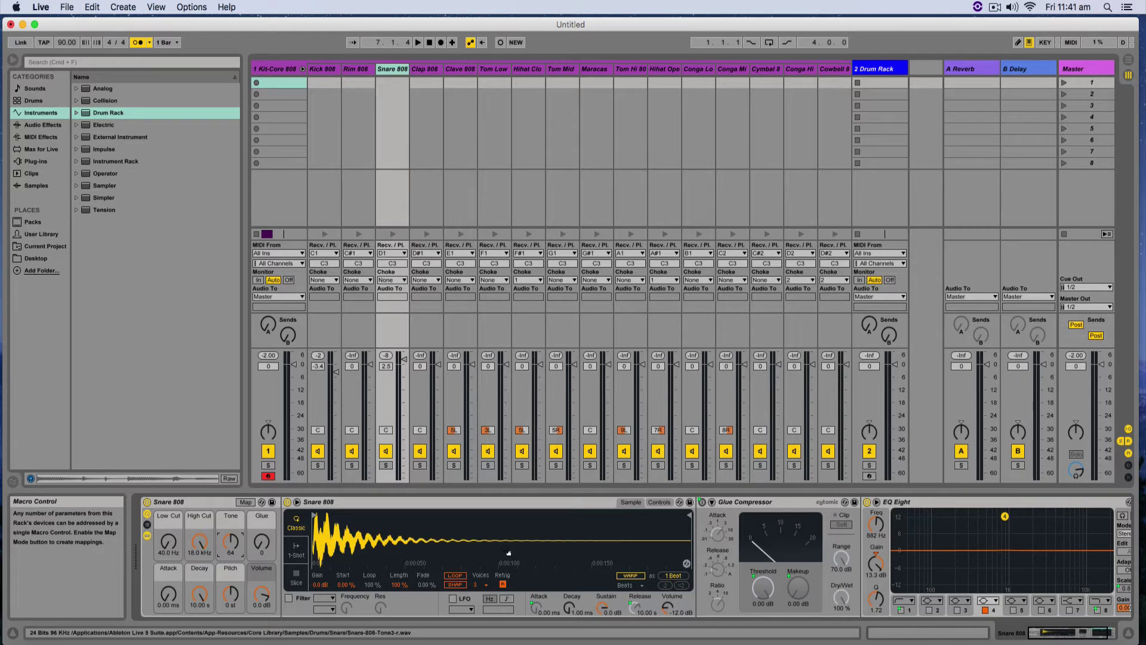
pyautogui.doubleClick(933, 502)
pyautogui.doubleClick(808, 502)
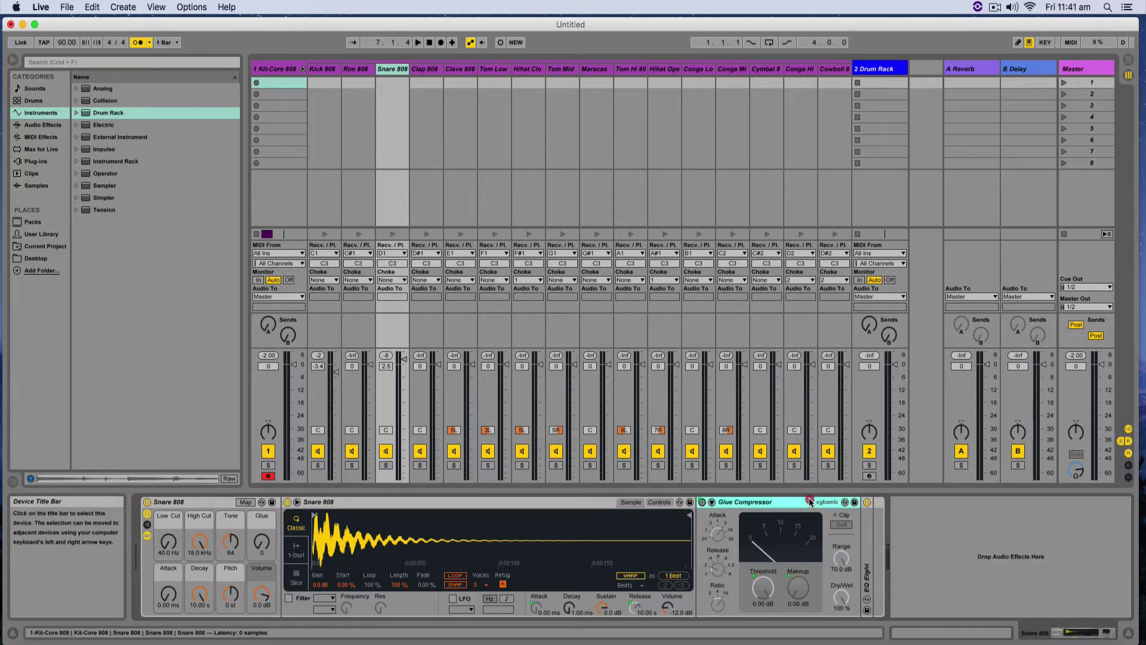
pyautogui.doubleClick(714, 566)
pyautogui.doubleClick(709, 569)
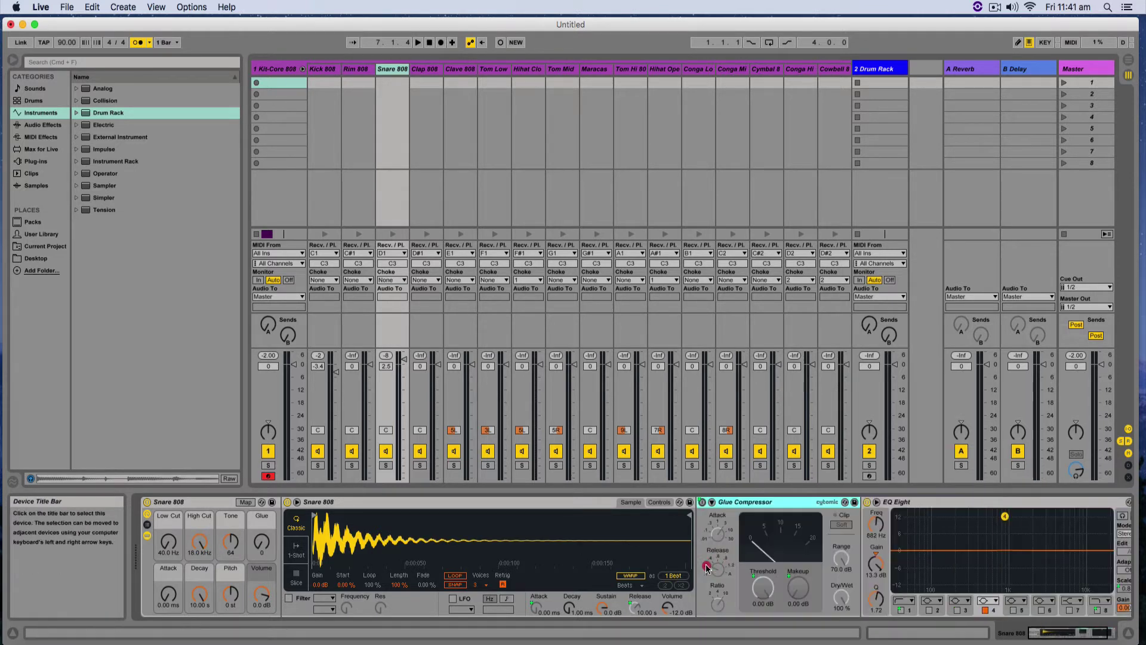
# Try out the Snare 808 rack's Pitch macro and play the beat briefly to hear it.
pyautogui.moveTo(227, 598)
pyautogui.mouseDown()
pyautogui.moveTo(231, 575)
pyautogui.moveTo(223, 597)
pyautogui.mouseUp()
pyautogui.press('space')
pyautogui.press('space')
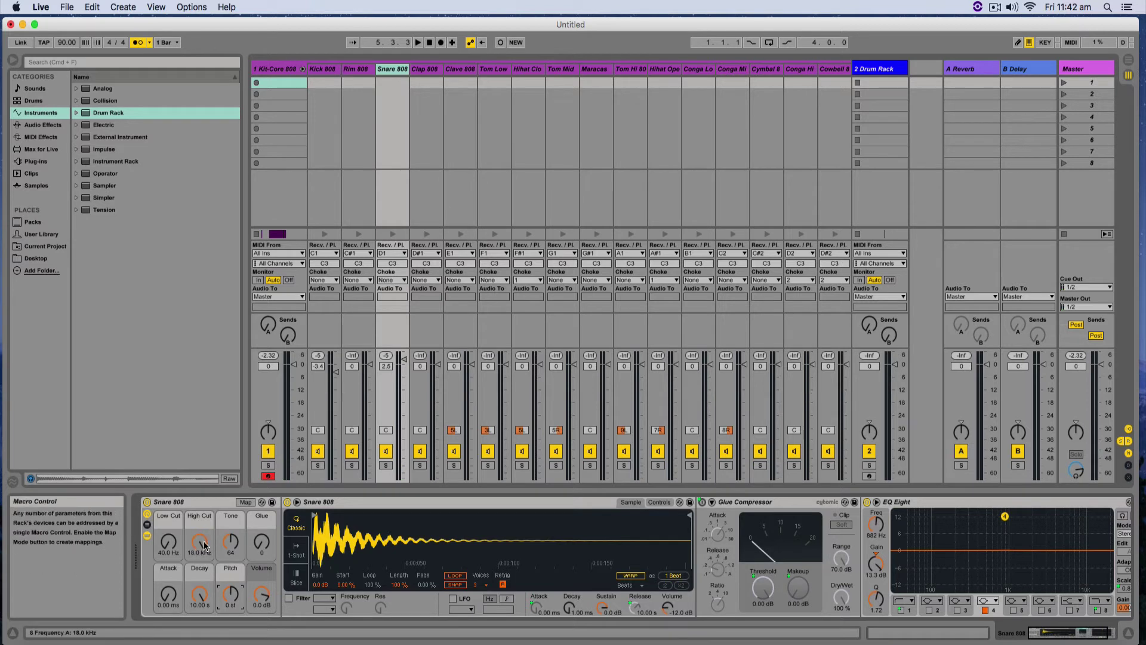
# Adjust the Snare 808 rack's macros to a Low Cut of about 70 Hz, Glue 65 and Decay 8.52 s.
pyautogui.moveTo(199, 541); pyautogui.dragTo(168, 537)
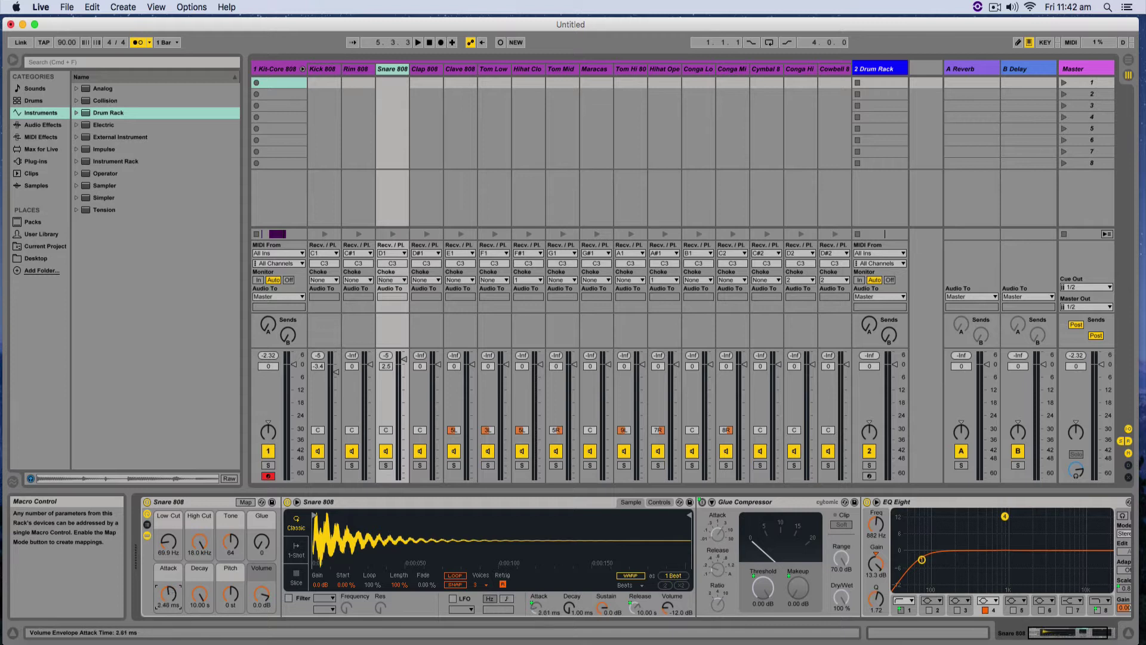
pyautogui.click(261, 541)
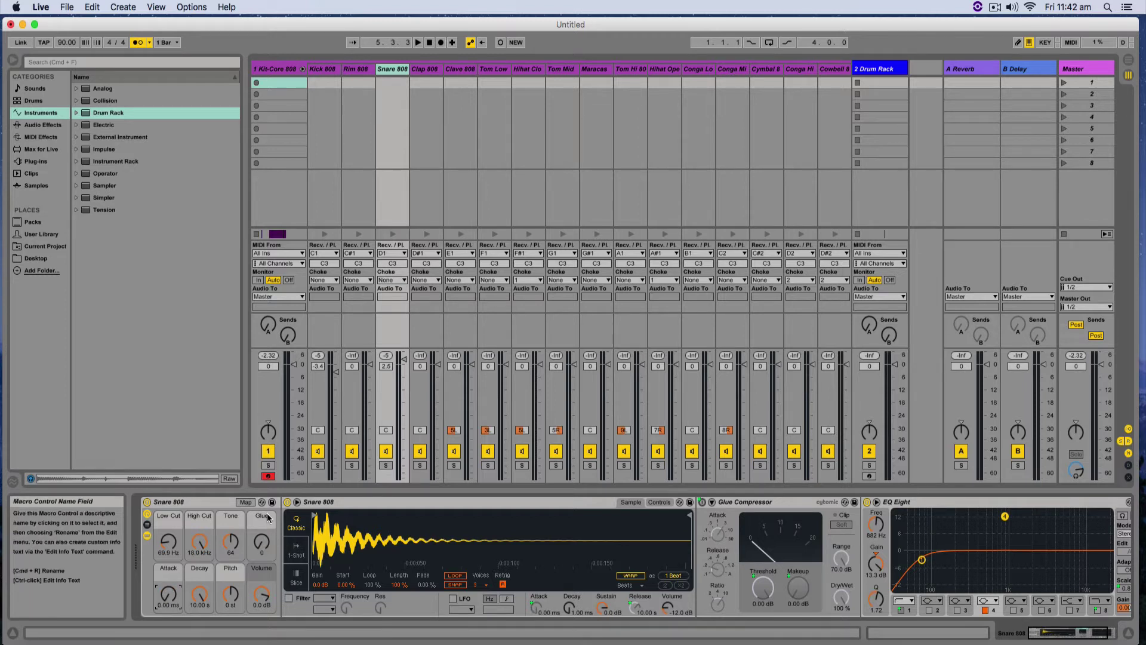
pyautogui.moveTo(261, 547); pyautogui.dragTo(261, 538)
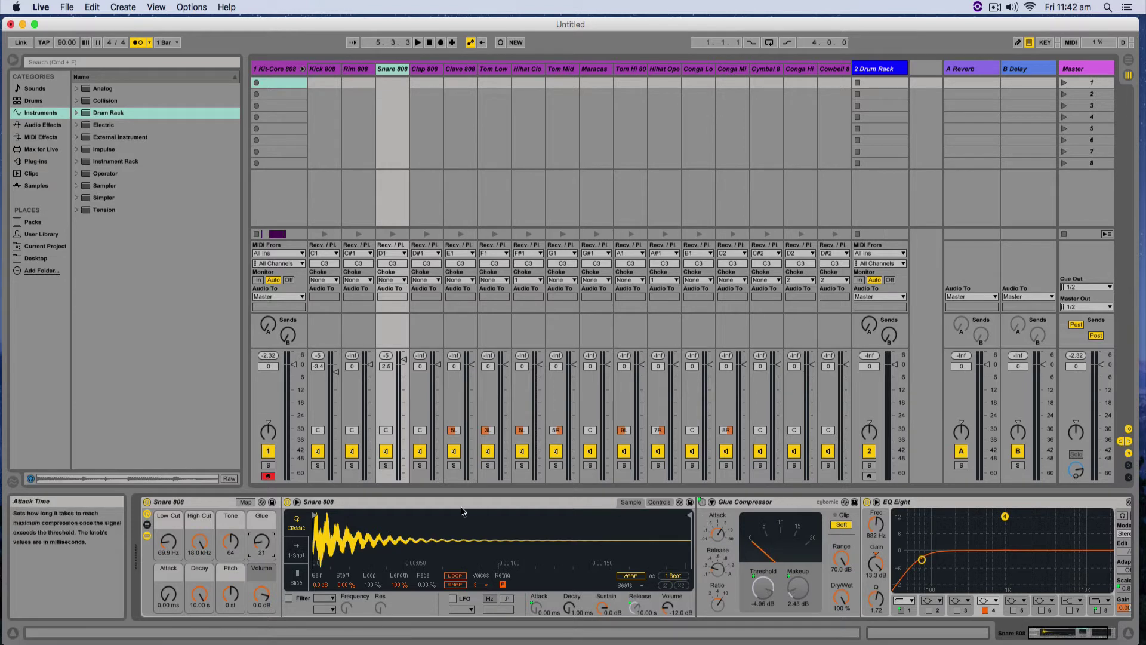
pyautogui.moveTo(180, 595); pyautogui.dragTo(180, 593)
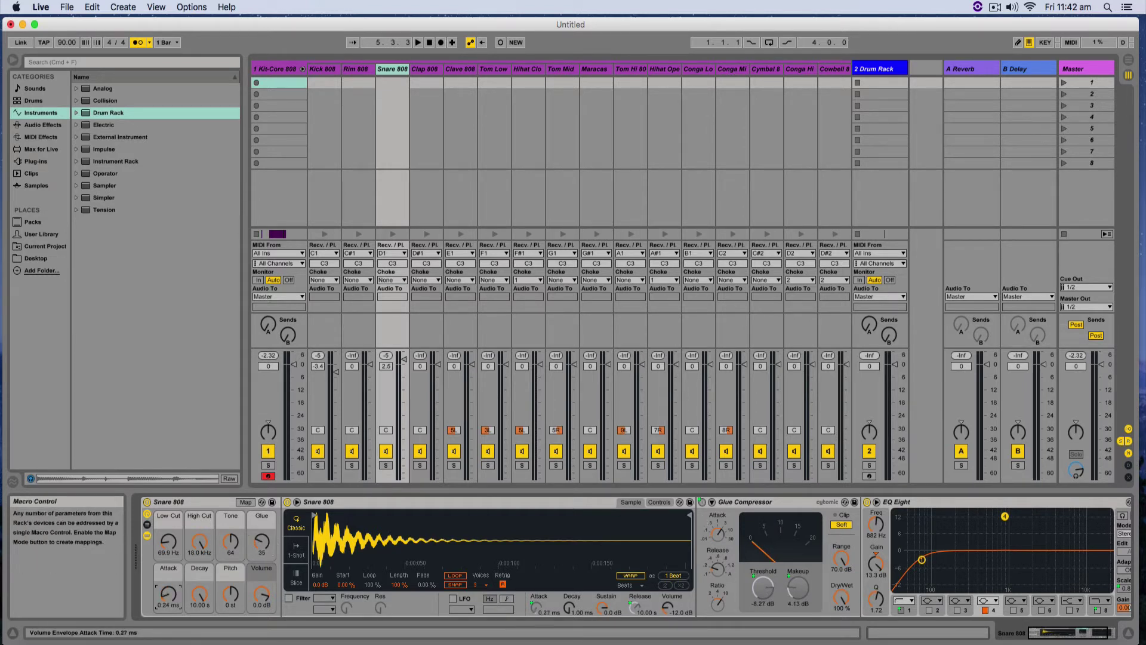
pyautogui.click(197, 599)
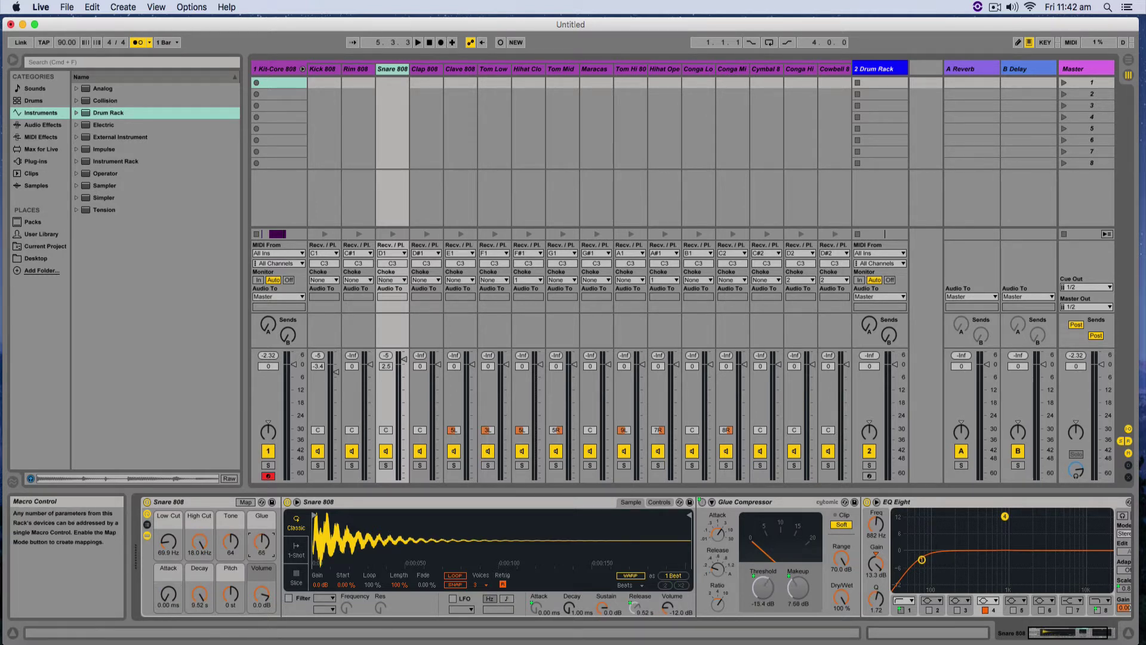
# Lower the Kick 808 chain volume to -4.3 dB, the Snare 808 chain to -3.7 dB and the Kit-Core 808 track to -2.4 dB.
pyautogui.press('space')
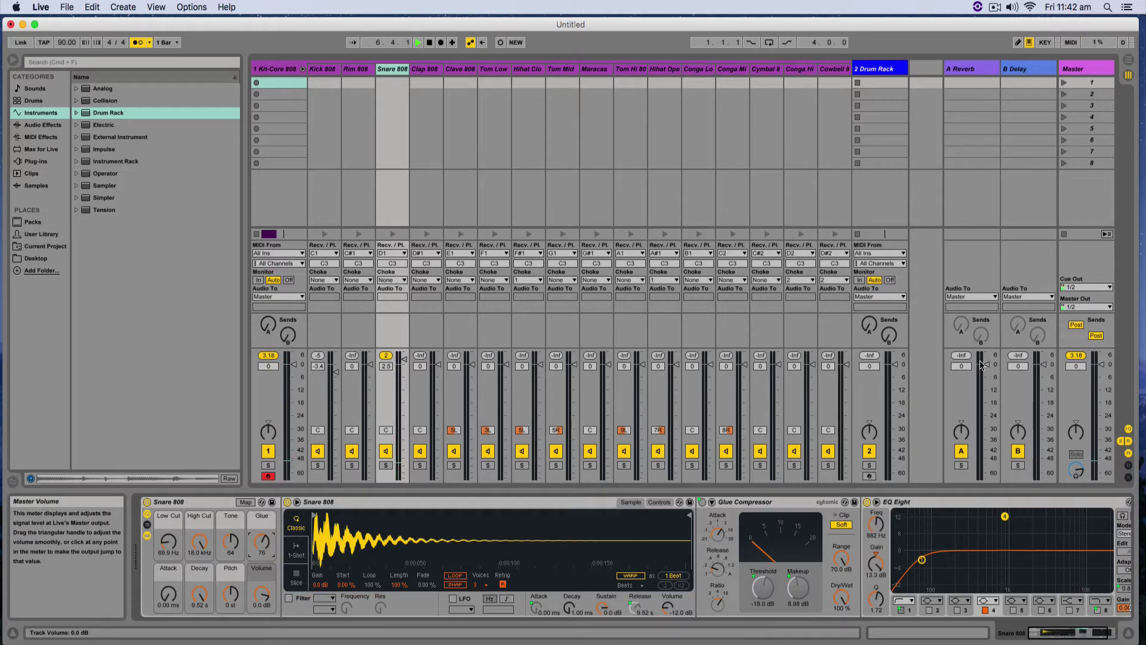
pyautogui.moveTo(405, 359); pyautogui.dragTo(404, 364)
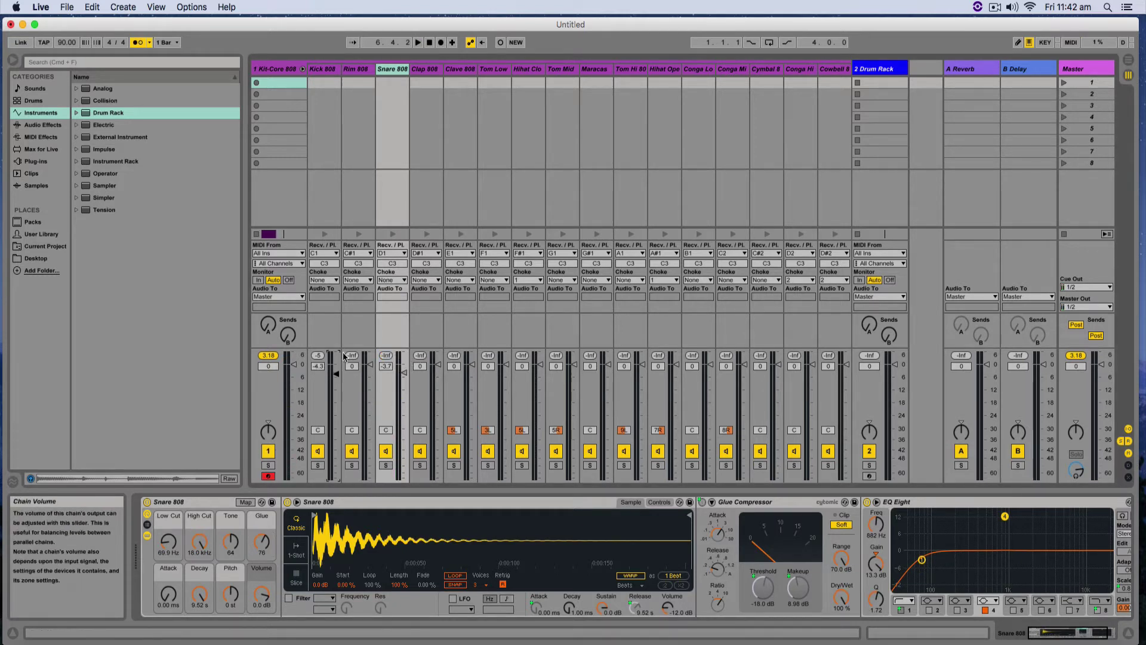
pyautogui.click(302, 69)
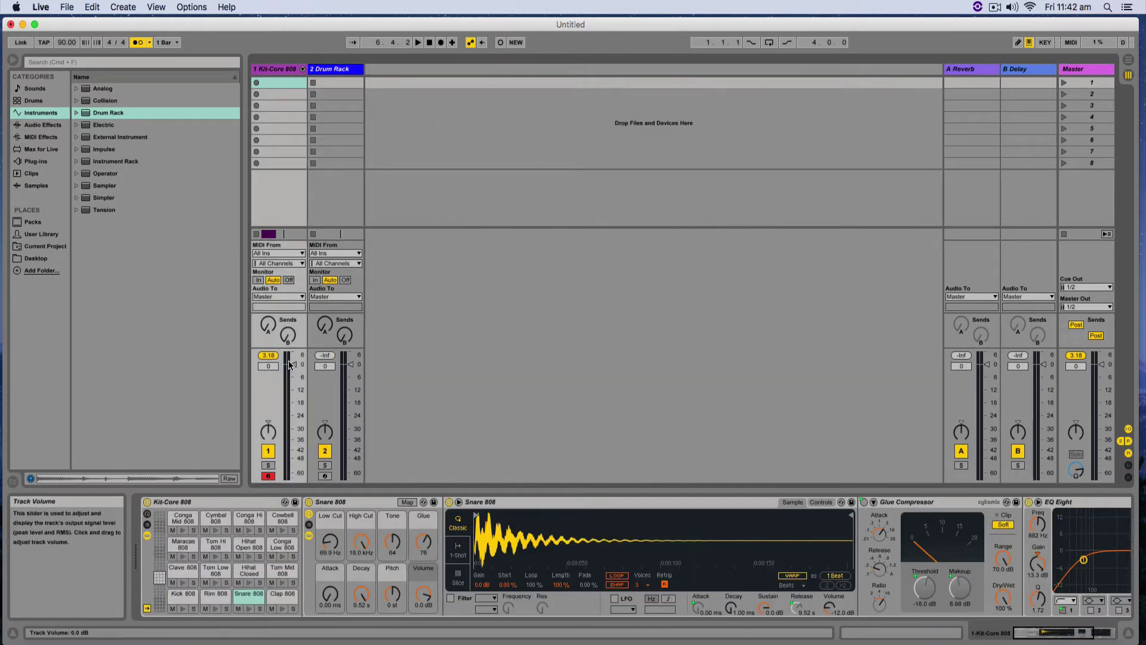
pyautogui.click(269, 356)
pyautogui.moveTo(294, 372); pyautogui.dragTo(294, 368)
pyautogui.click(279, 70)
pyautogui.click(302, 70)
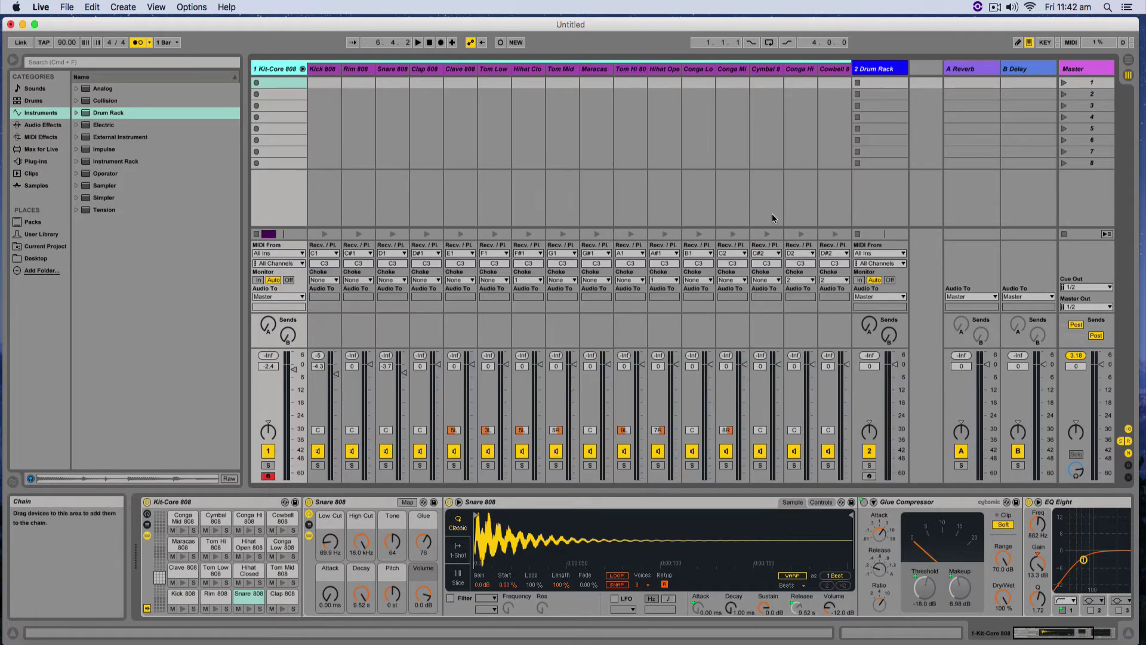
# Switch to the Arrangement View and delete the recorded clips from the Kit-Core 808 track.
pyautogui.press('Tab')
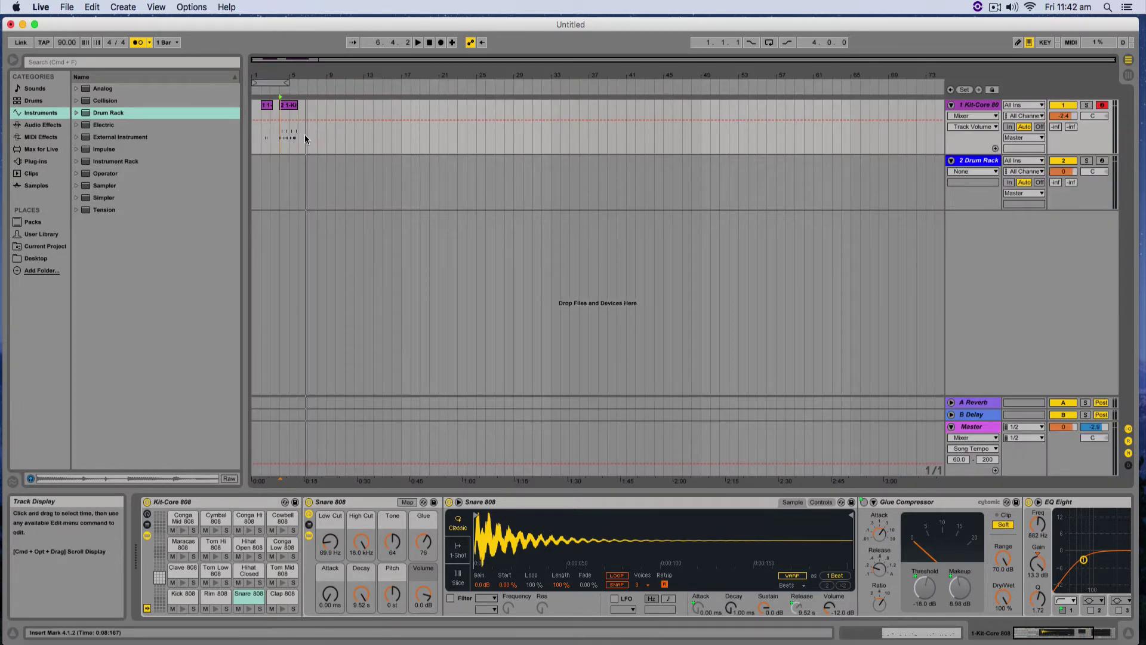
pyautogui.moveTo(309, 143); pyautogui.dragTo(253, 141)
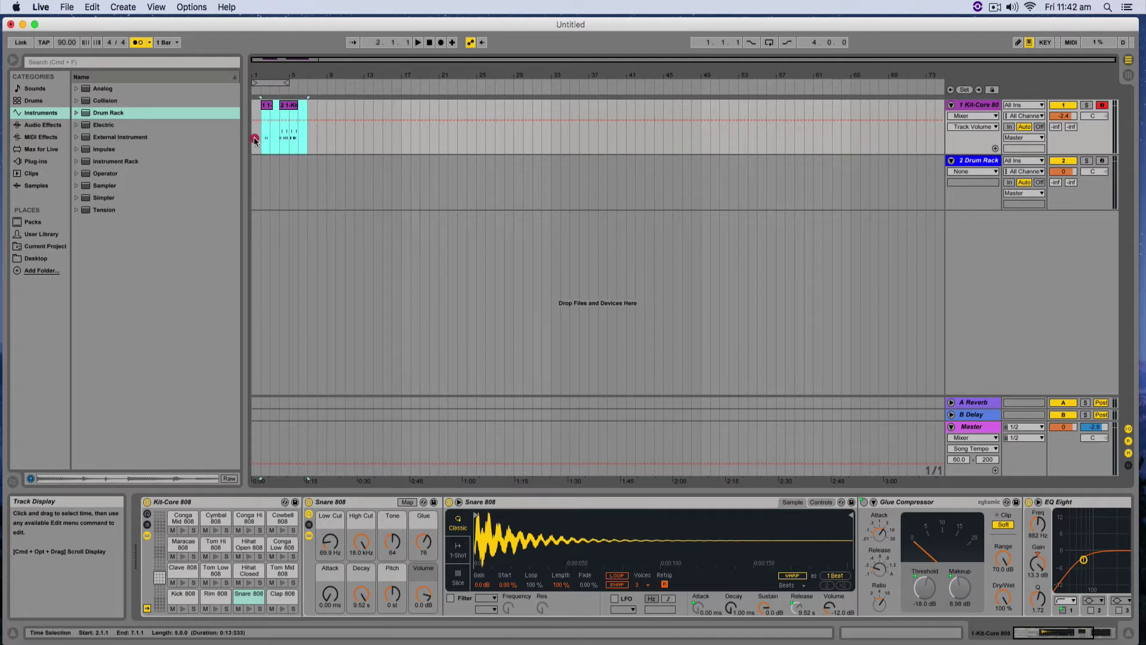
pyautogui.click(271, 138)
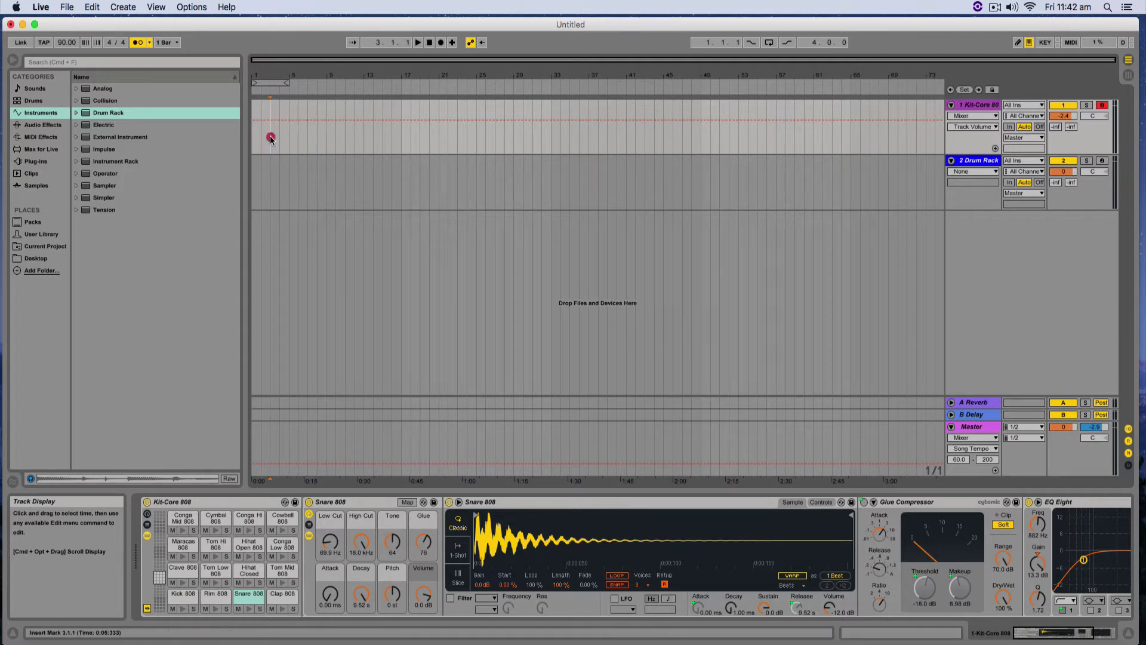
pyautogui.moveTo(292, 130); pyautogui.dragTo(243, 197)
pyautogui.click(289, 138)
# Insert an empty four-bar MIDI clip from 1.1.1 to 5.1.1 on the Kit-Core 808 track and display its notes.
pyautogui.moveTo(278, 80); pyautogui.dragTo(287, 81)
pyautogui.moveTo(254, 134); pyautogui.dragTo(345, 128)
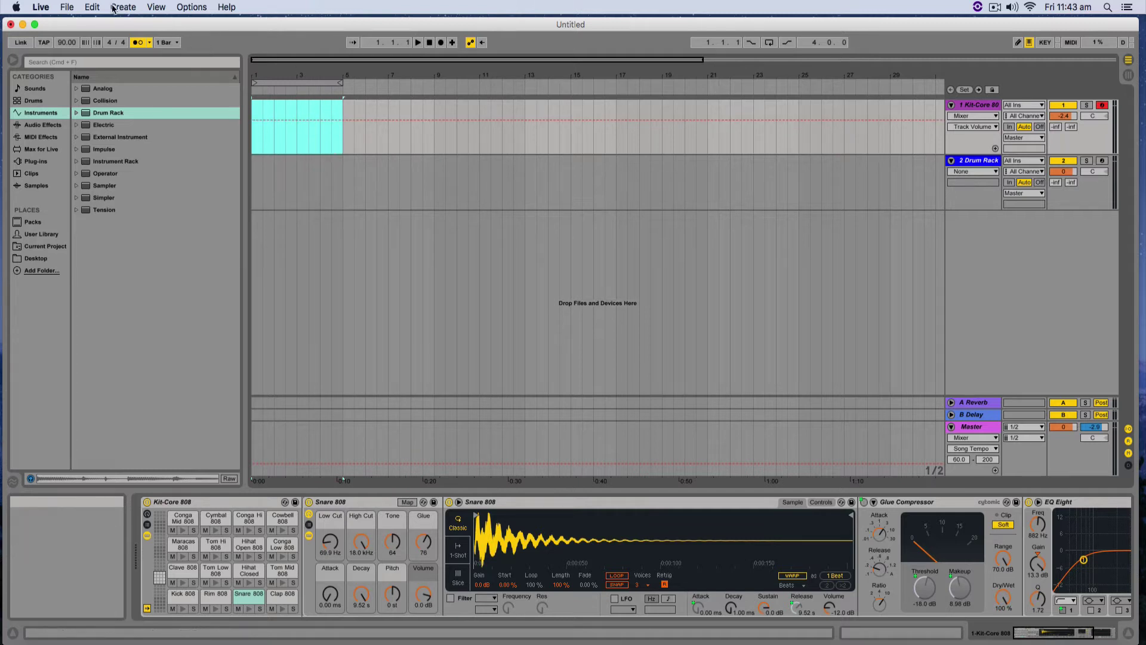
pyautogui.click(92, 7)
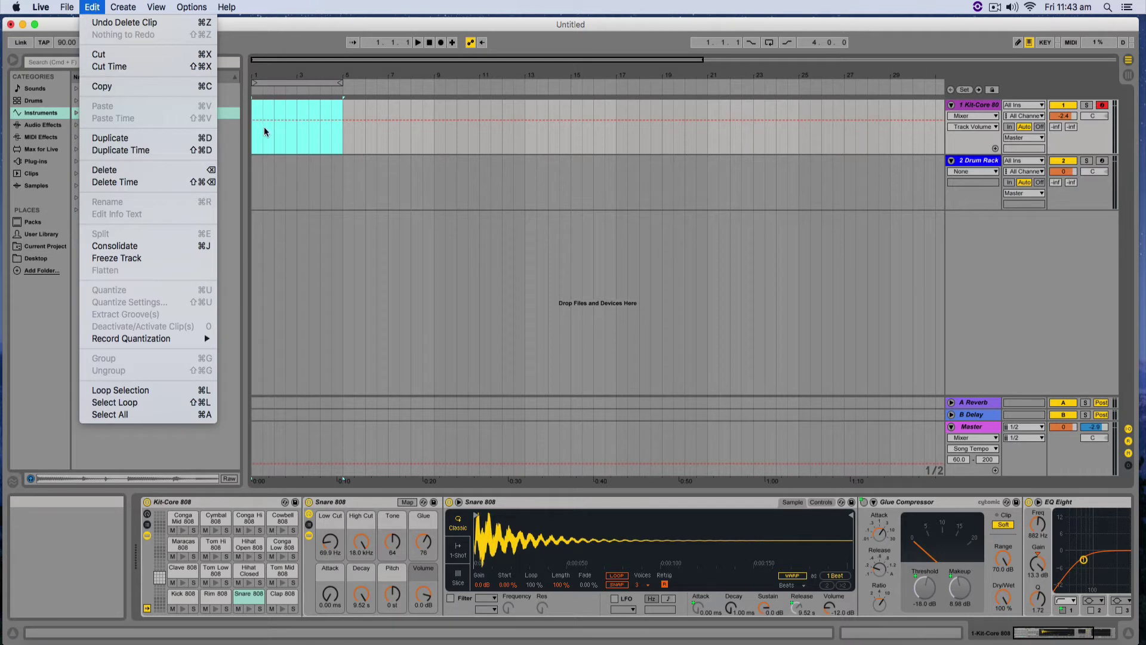
pyautogui.rightClick(288, 139)
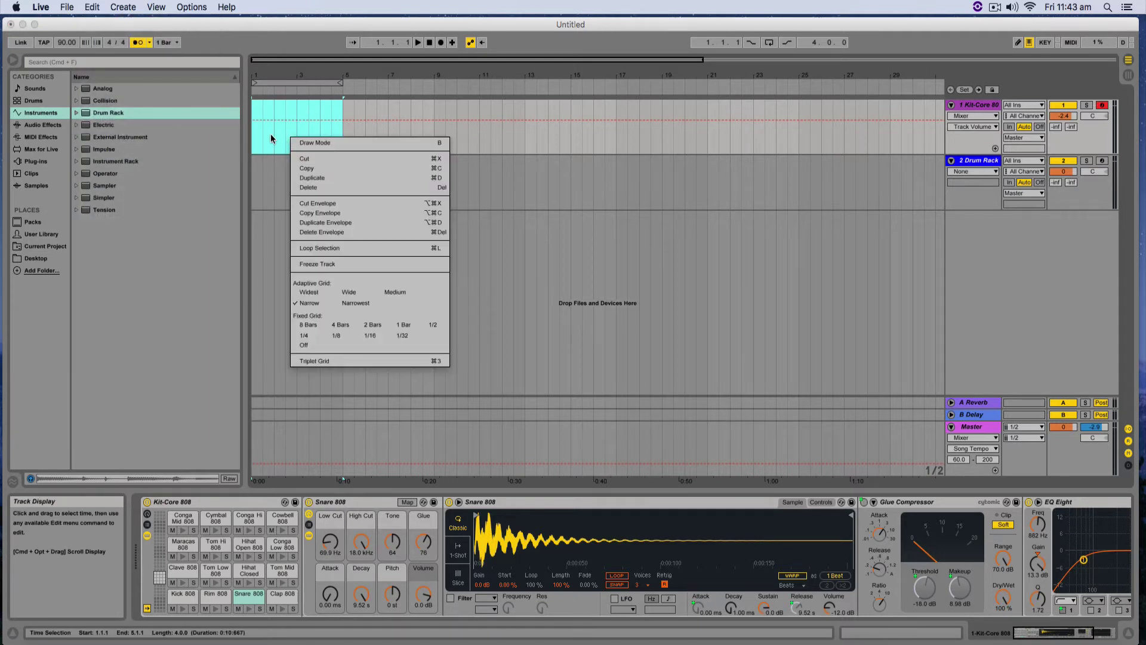
pyautogui.press('Escape')
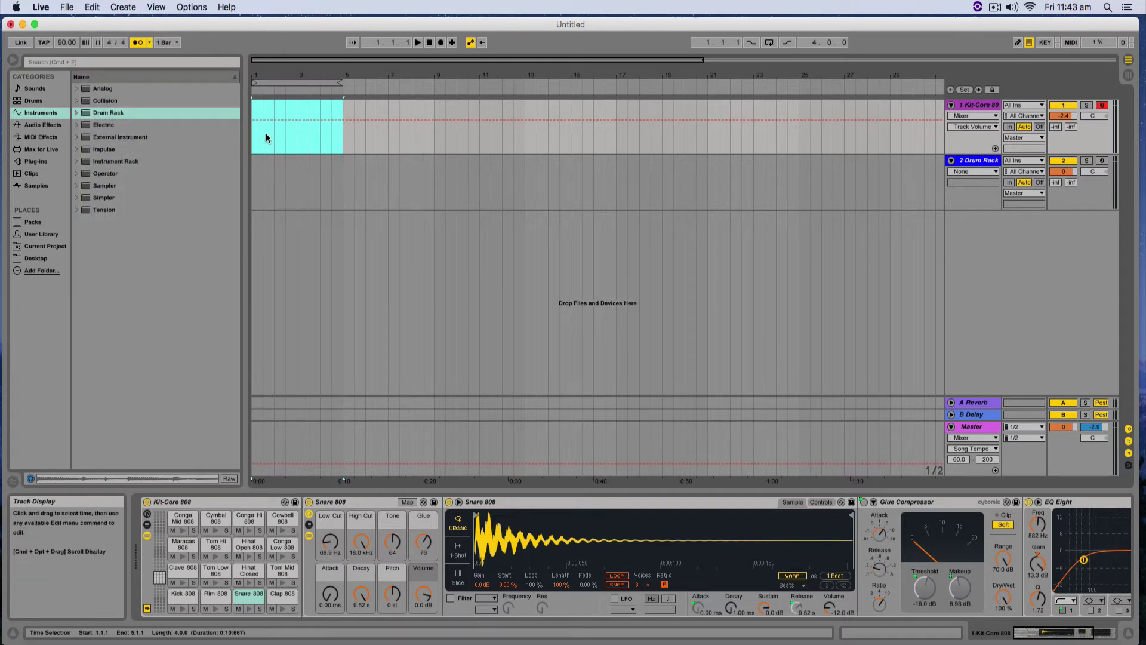
pyautogui.press('super+shift+m')
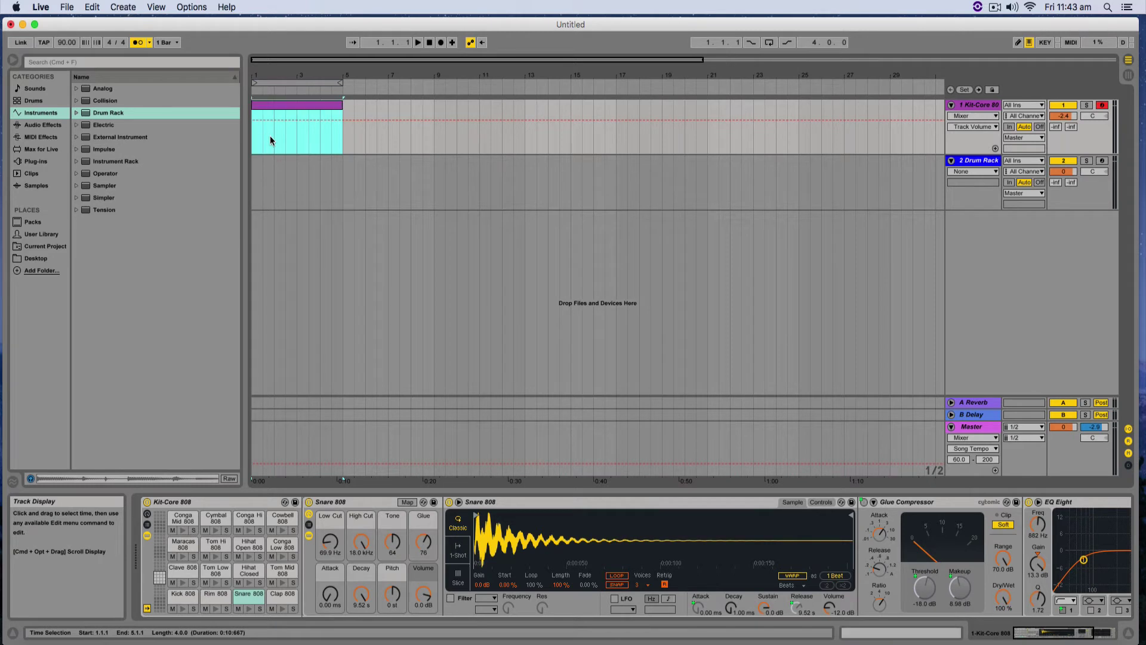
pyautogui.click(295, 105)
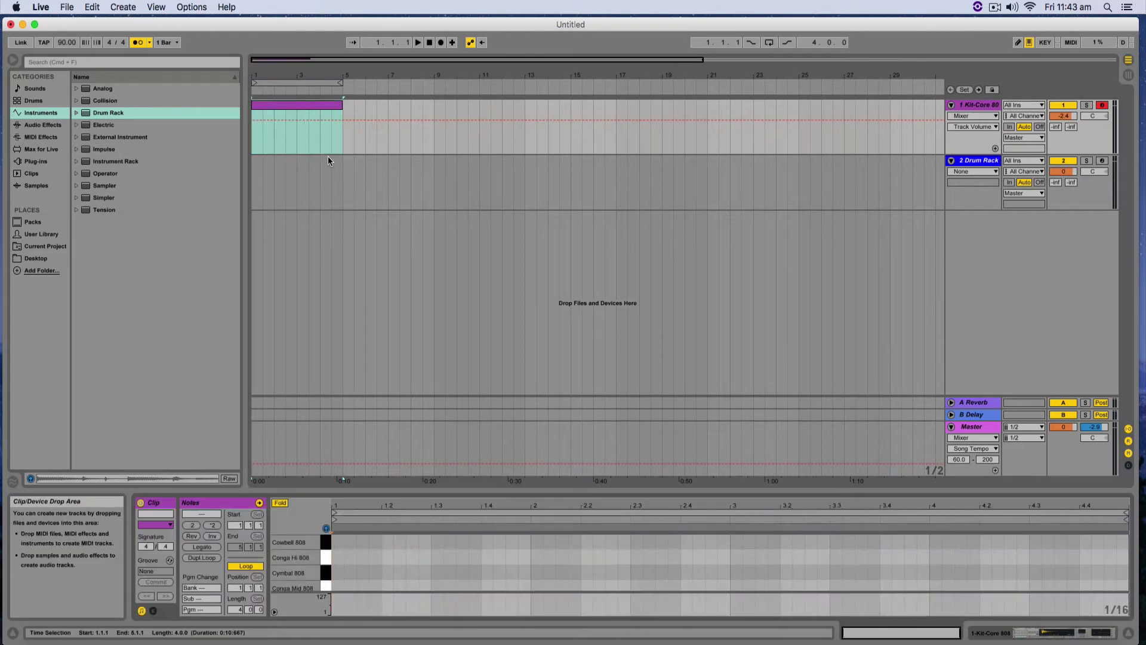
# Try making a clip at bar 9 by recording briefly and extending it to four bars, and delete it.
pyautogui.click(352, 131)
pyautogui.click(435, 127)
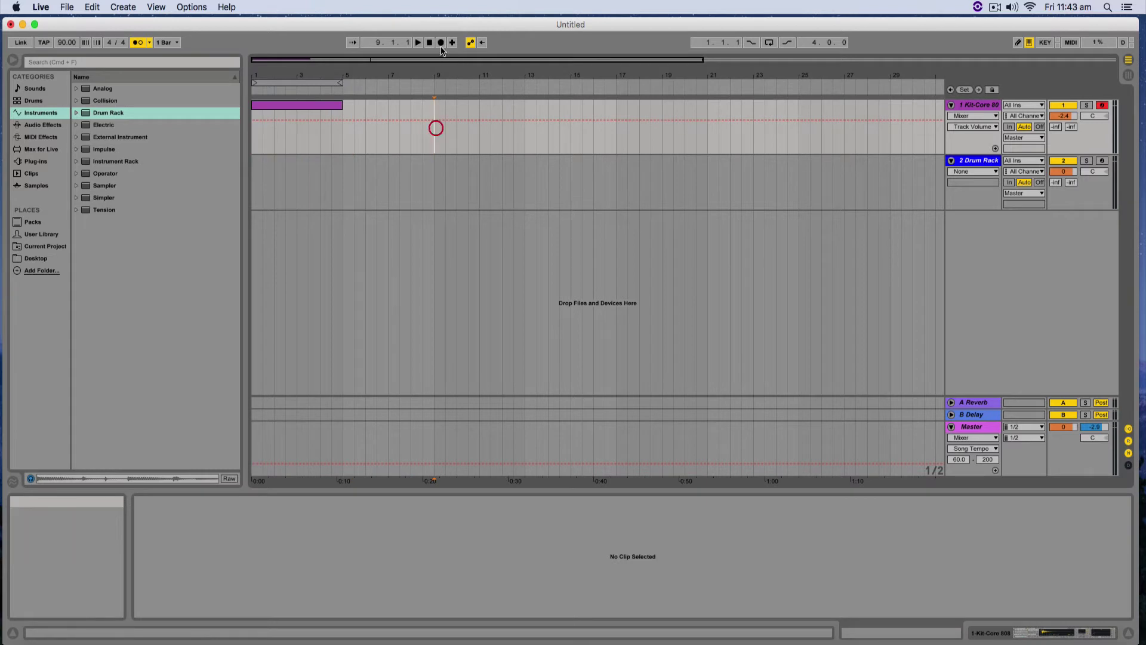
pyautogui.press('F9')
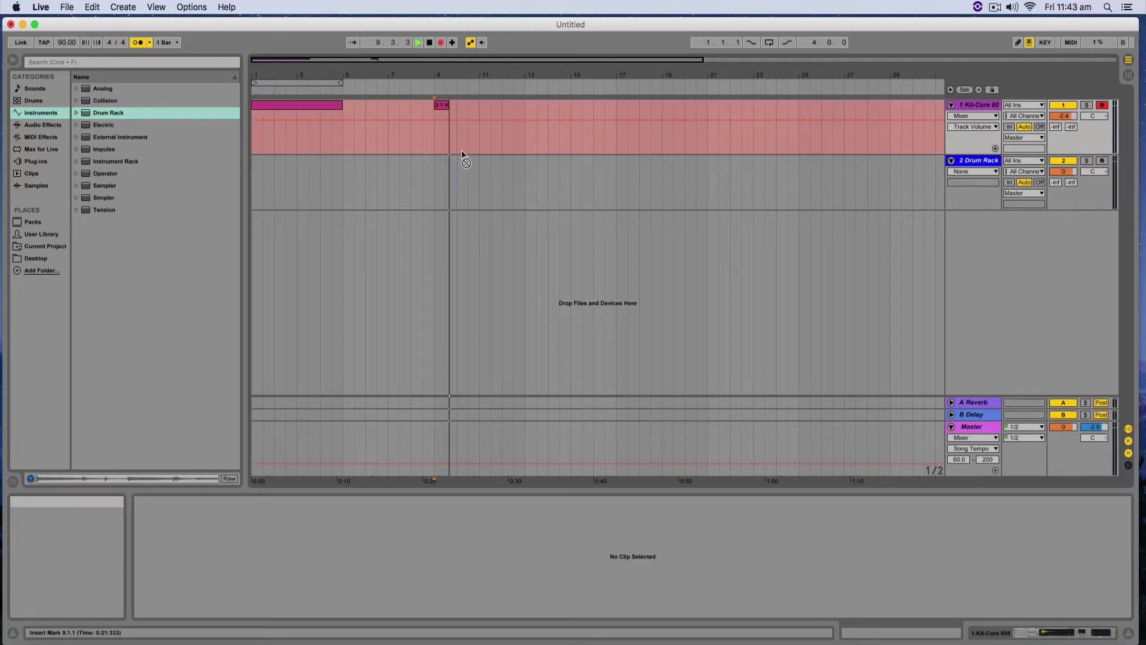
pyautogui.press('space')
pyautogui.moveTo(449, 106); pyautogui.dragTo(525, 106)
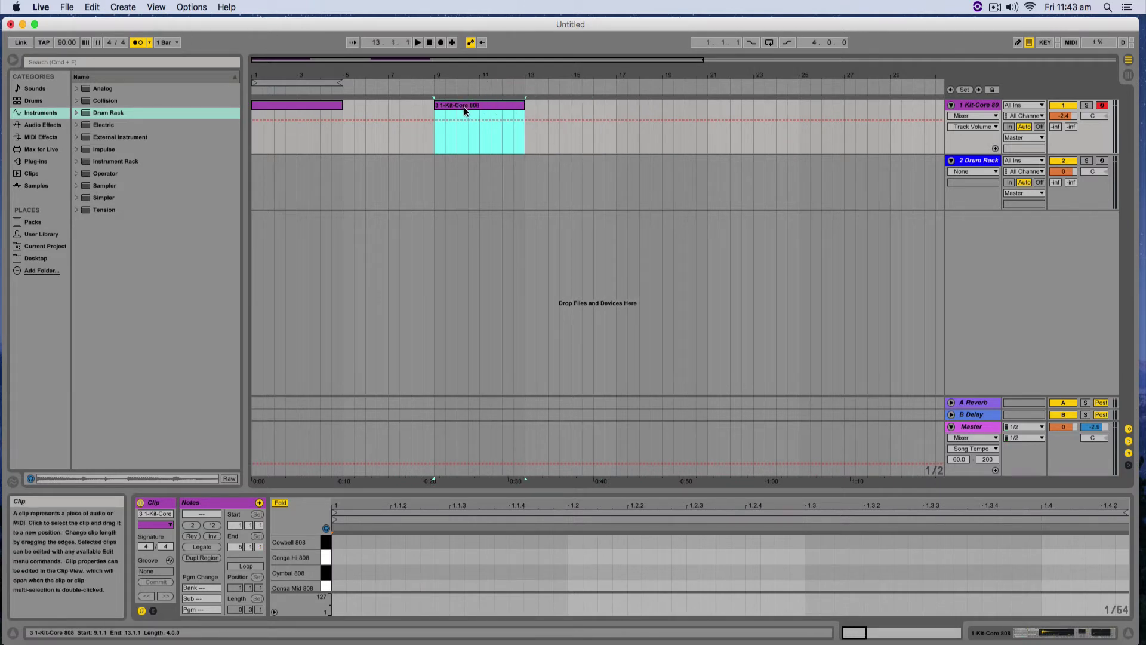
pyautogui.press('Delete')
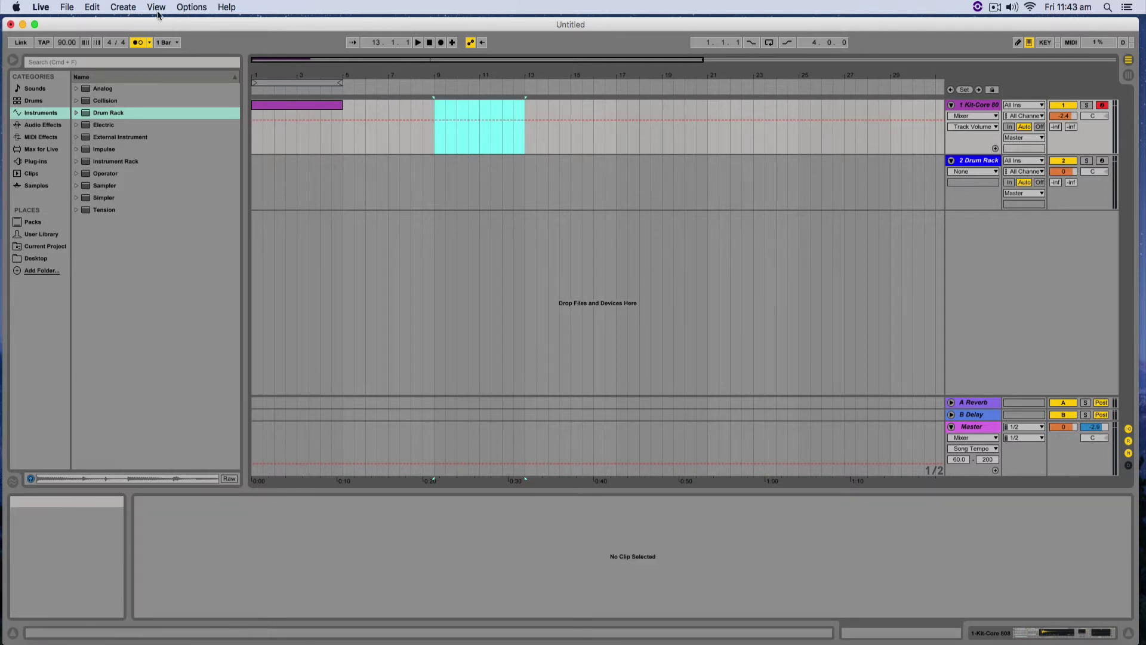
# Try inserting an eight-bar MIDI clip from bar 9 to bar 17 on the Kit-Core 808 track, and delete it.
pyautogui.click(123, 8)
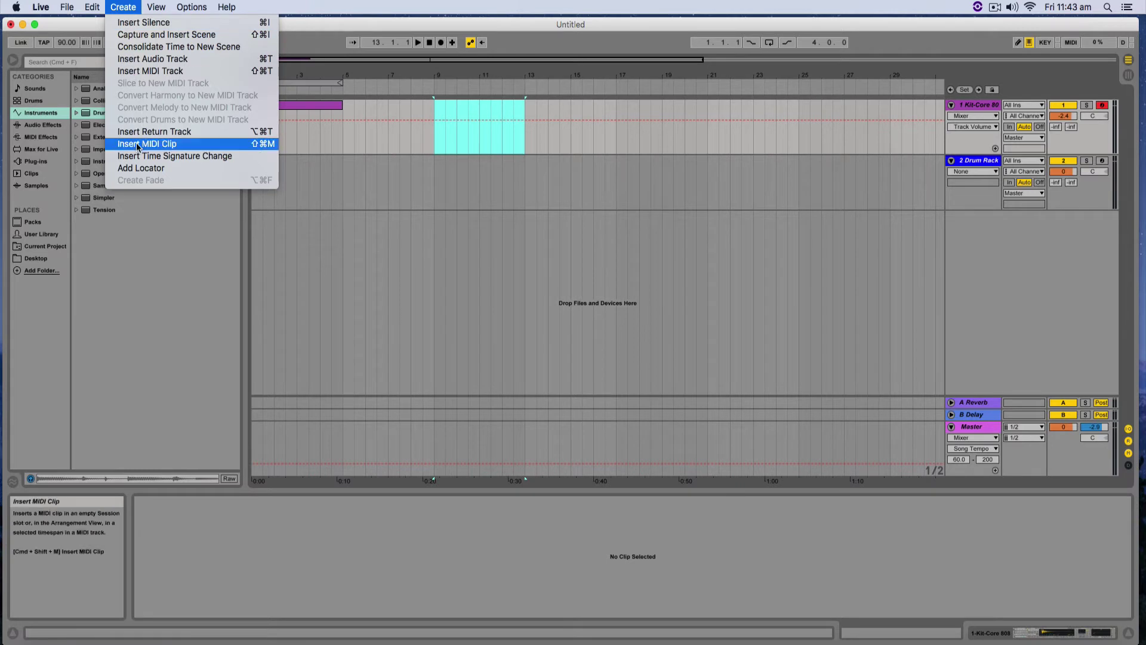
pyautogui.click(444, 137)
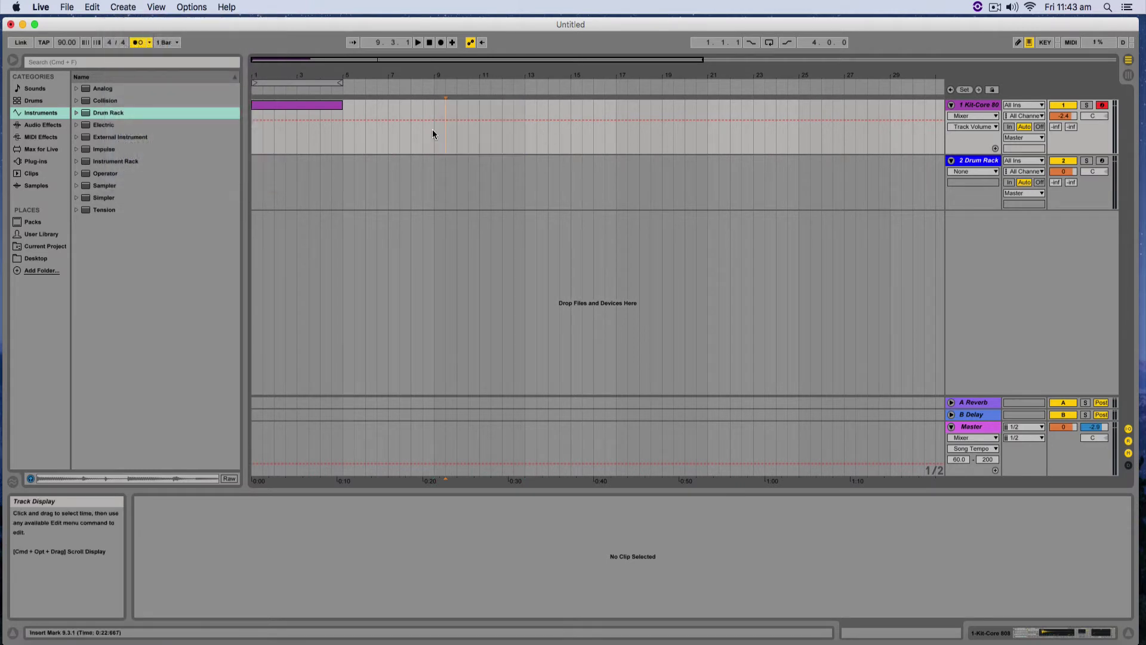
pyautogui.moveTo(432, 129); pyautogui.dragTo(473, 132)
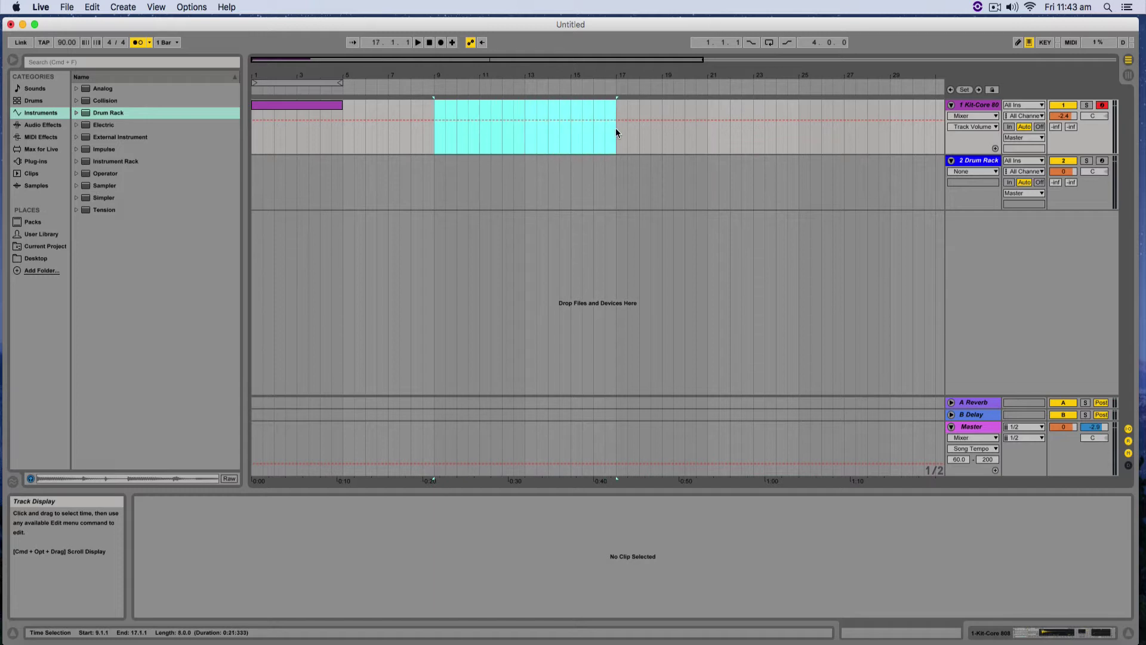
pyautogui.click(124, 8)
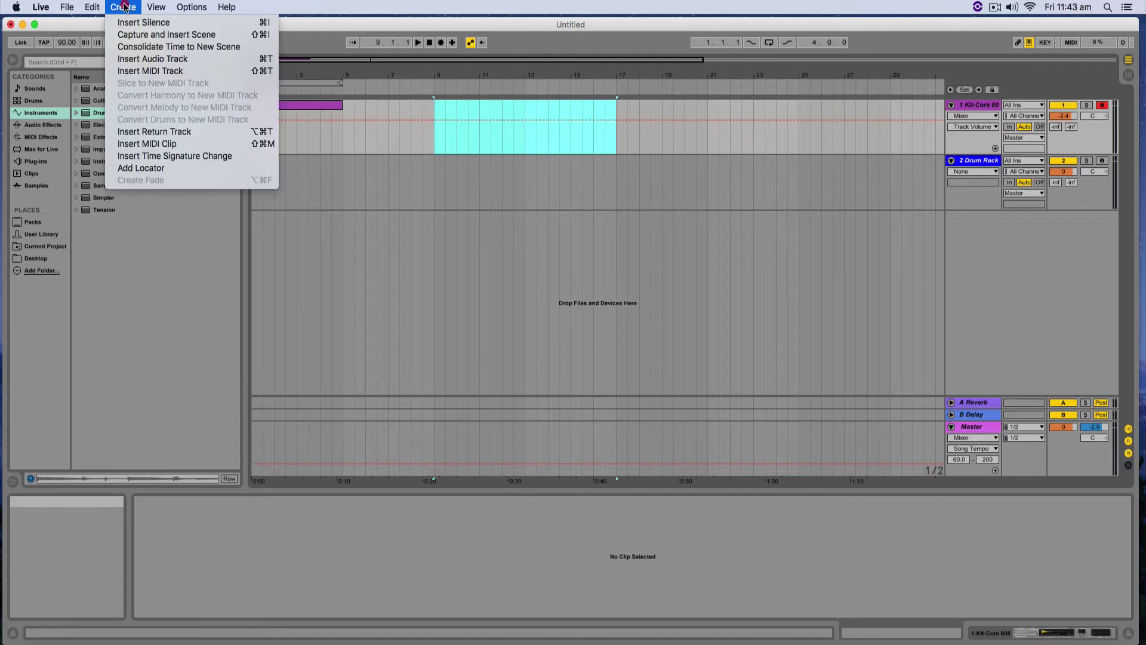
pyautogui.click(159, 144)
pyautogui.press('Delete')
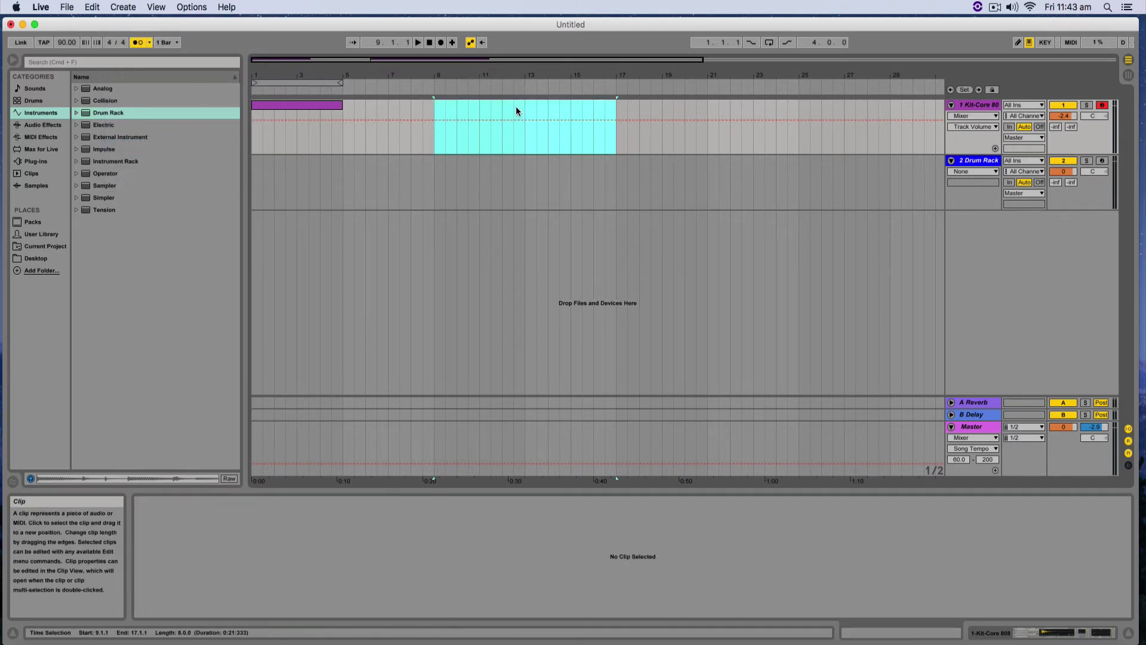
# Open the four-bar clip at bar 1 in an enlarged note editor showing all drum rows, and start looped arrangement playback.
pyautogui.click(306, 105)
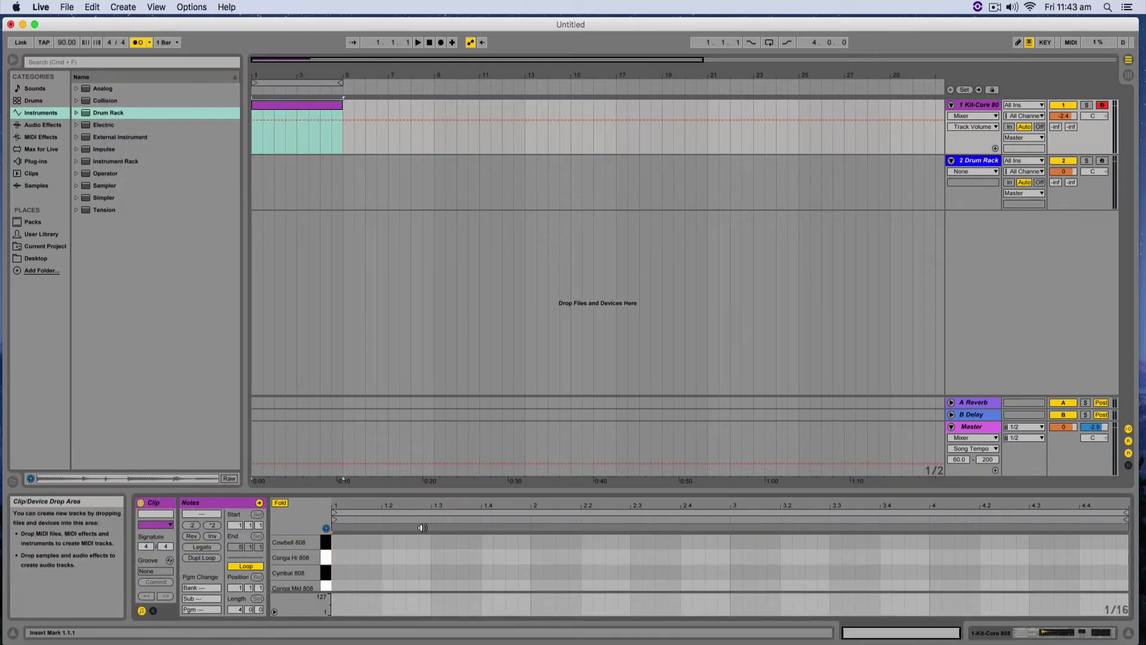
pyautogui.moveTo(521, 490); pyautogui.dragTo(520, 203)
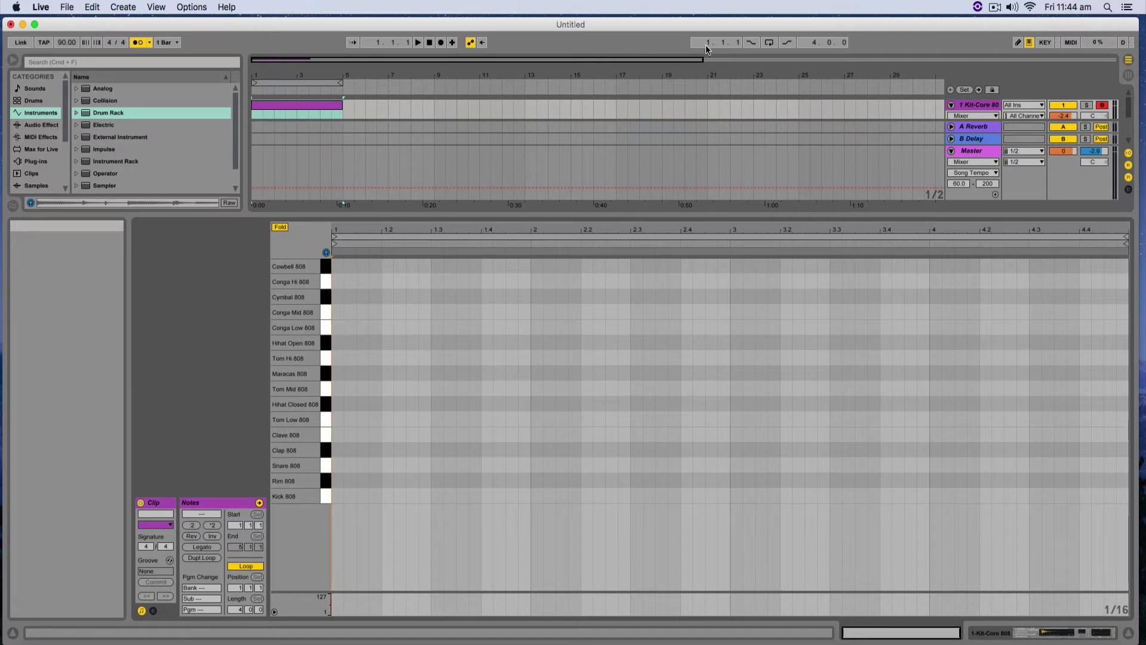
pyautogui.click(770, 43)
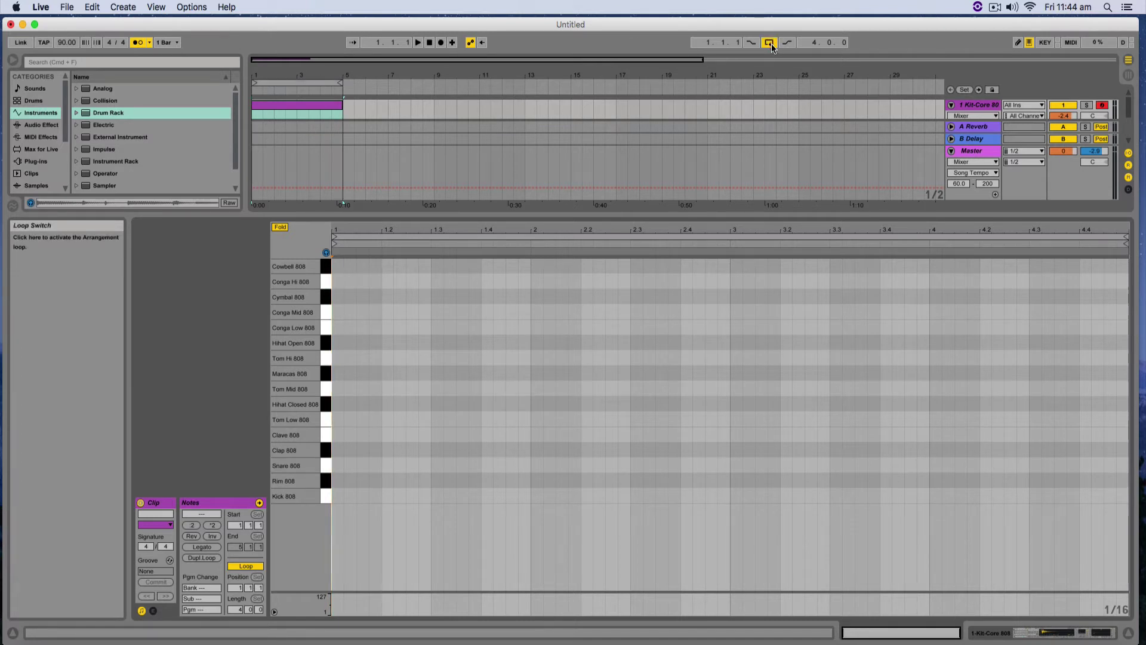
pyautogui.press('space')
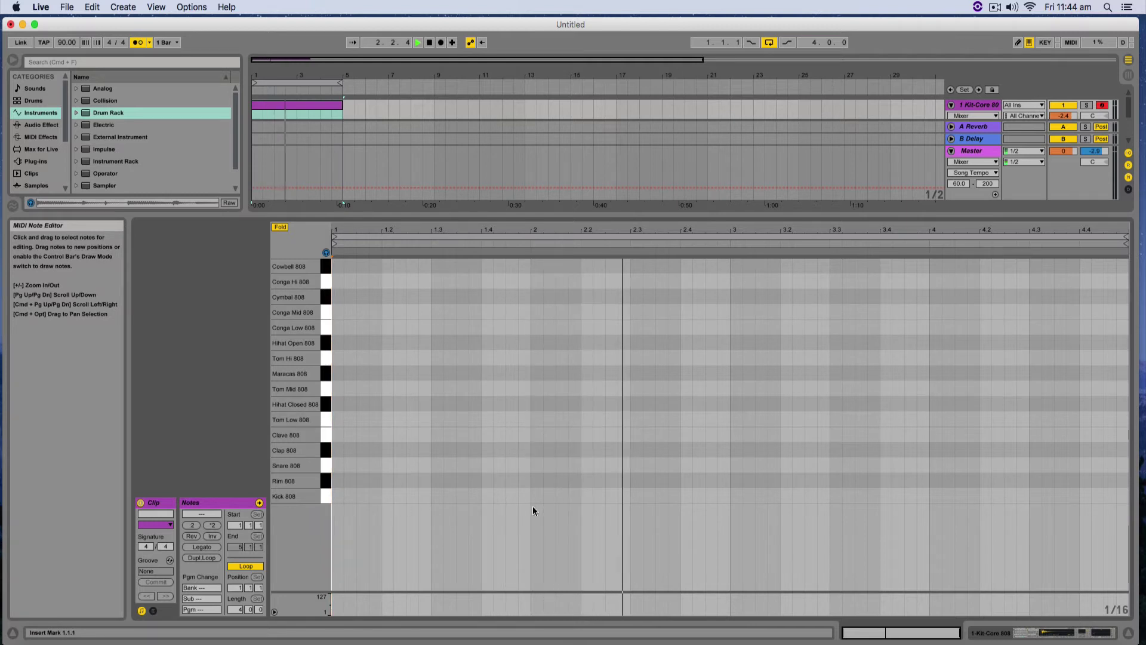
# Add Kick 808 notes at 1.1.1, 1.1.3 and 1.3.2 and Snare 808 notes at 1.2.1 and 1.4.1.
pyautogui.doubleClick(335, 495)
pyautogui.doubleClick(362, 496)
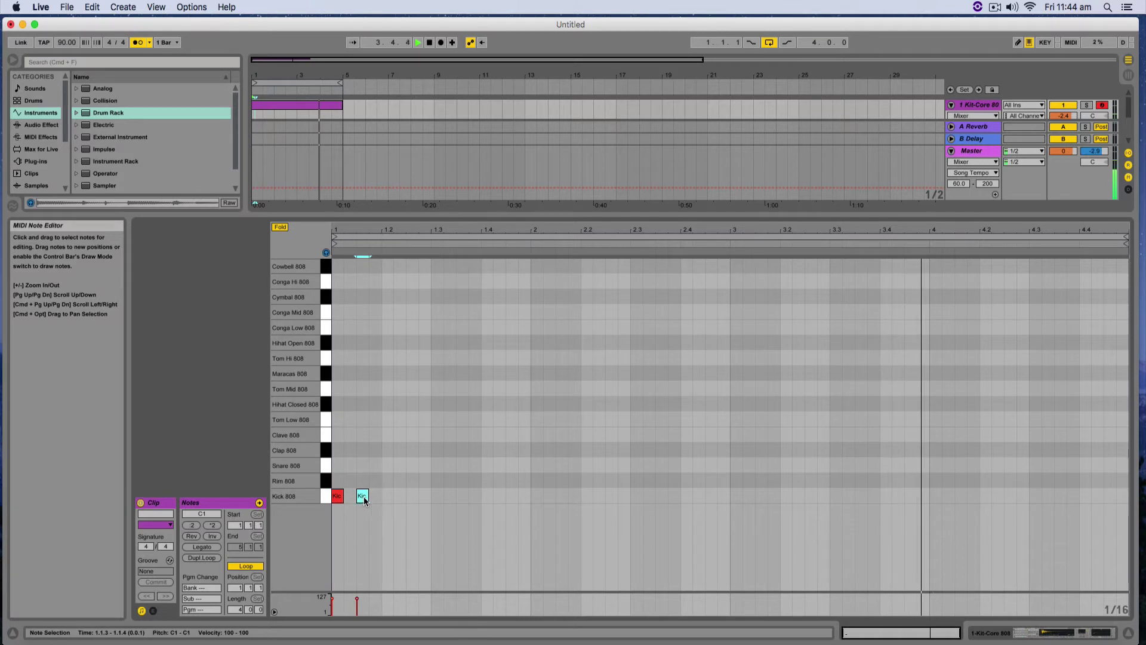
pyautogui.doubleClick(385, 464)
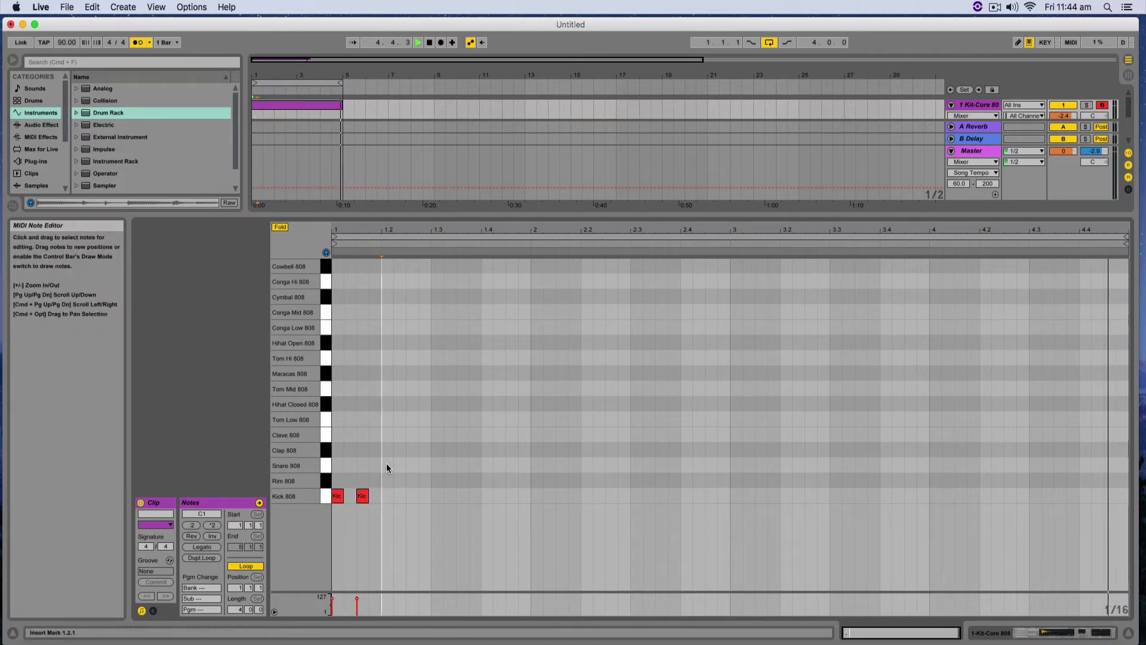
pyautogui.doubleClick(449, 496)
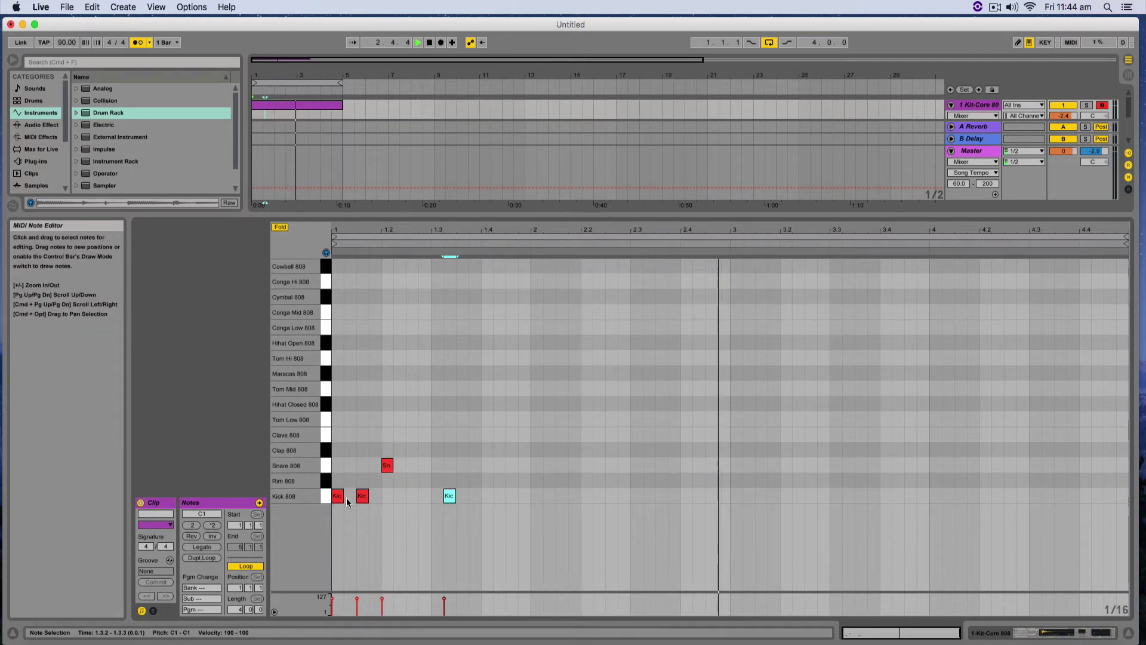
pyautogui.doubleClick(487, 465)
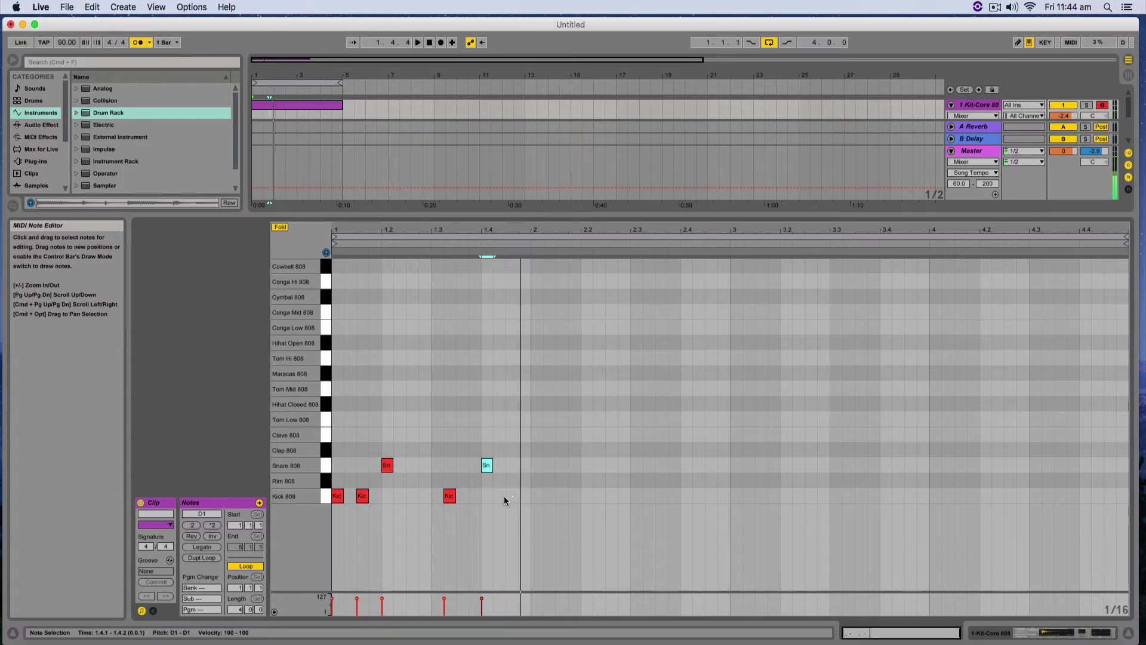
# Copy the one-bar kick and snare pattern across bars 2 to 4 of the clip and play the beat from the start.
pyautogui.moveTo(513, 500); pyautogui.dragTo(370, 440)
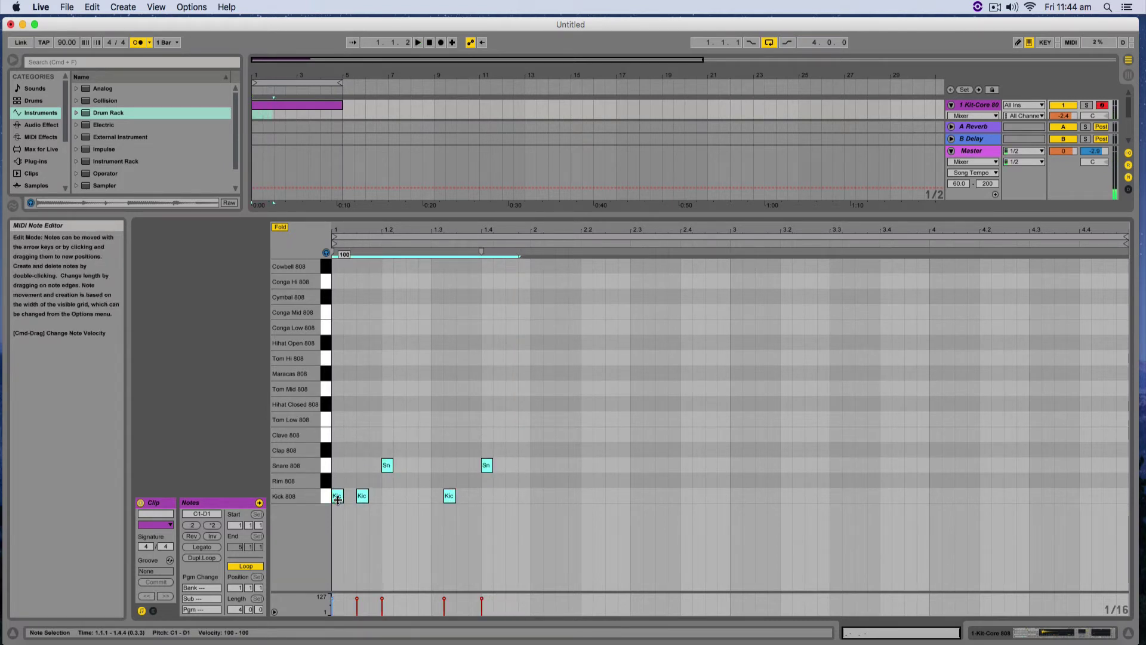
pyautogui.moveTo(337, 500); pyautogui.dragTo(540, 495)
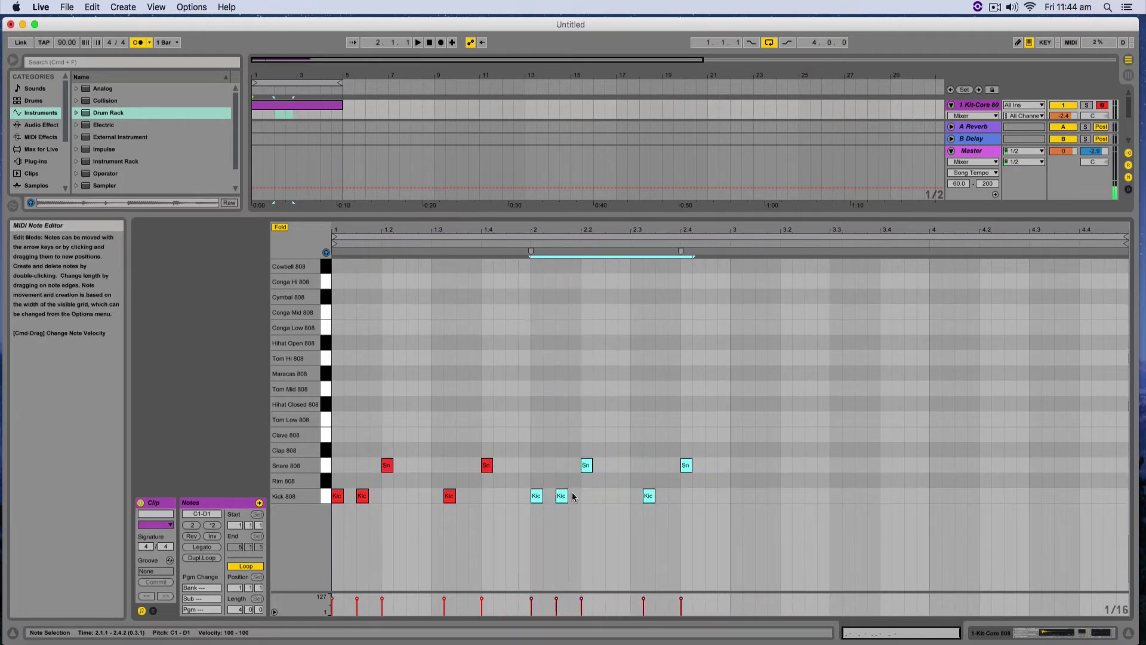
pyautogui.moveTo(710, 503); pyautogui.dragTo(336, 438)
pyautogui.press('super+d')
pyautogui.moveTo(715, 499)
pyautogui.mouseDown()
pyautogui.moveTo(742, 499)
pyautogui.moveTo(702, 500)
pyautogui.moveTo(736, 500)
pyautogui.mouseUp()
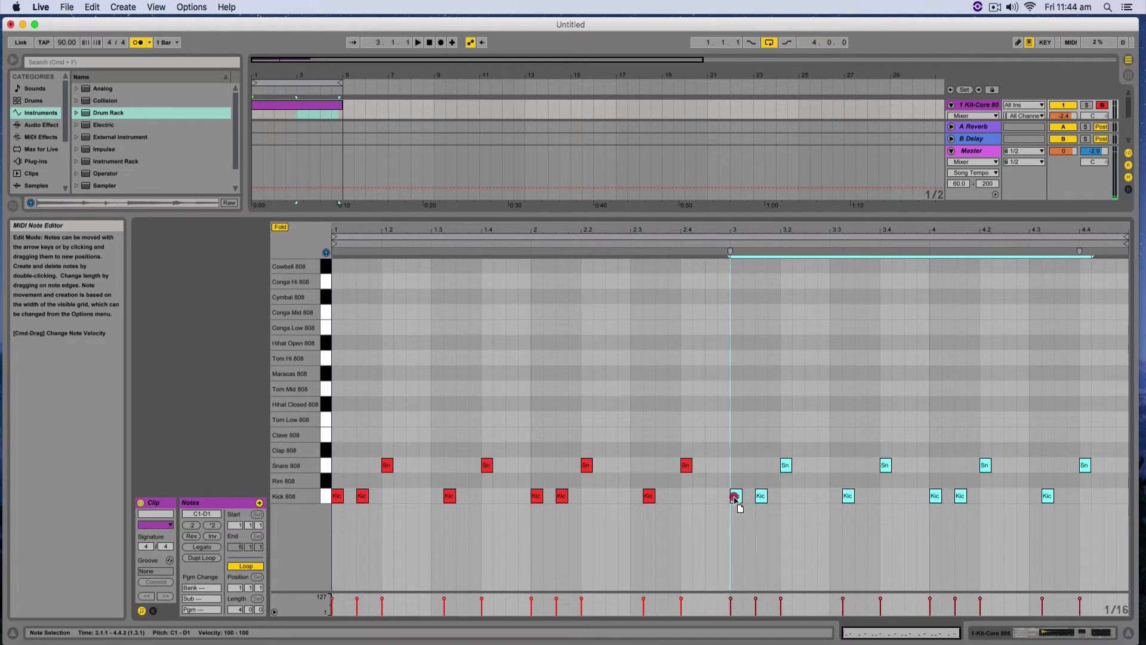
pyautogui.click(753, 500)
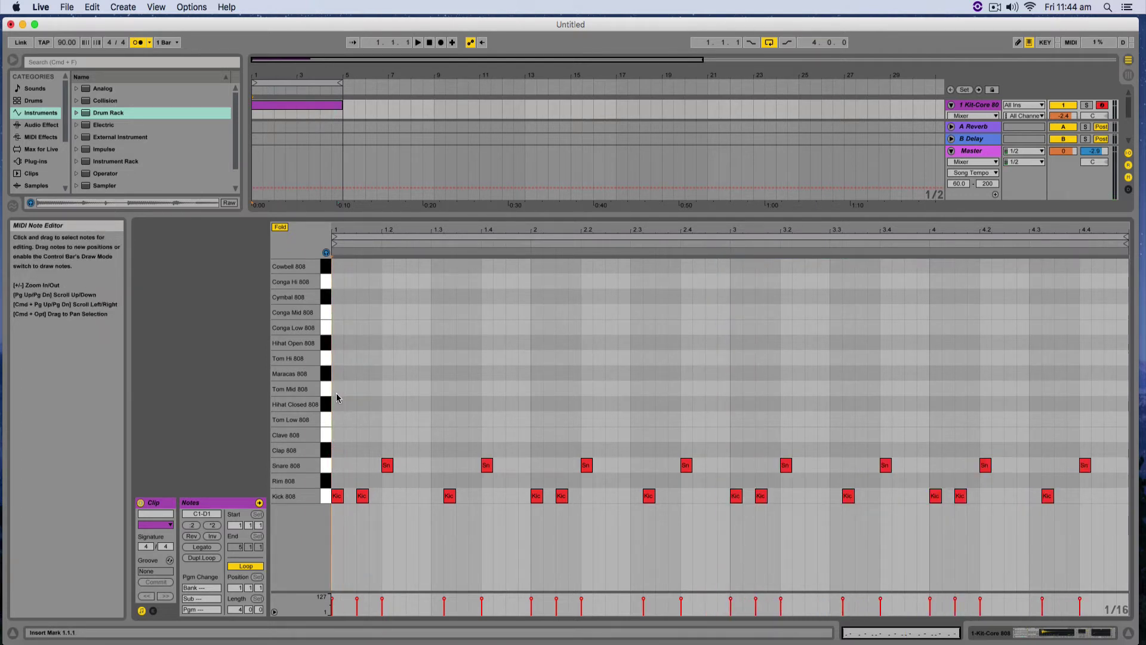
pyautogui.press('space')
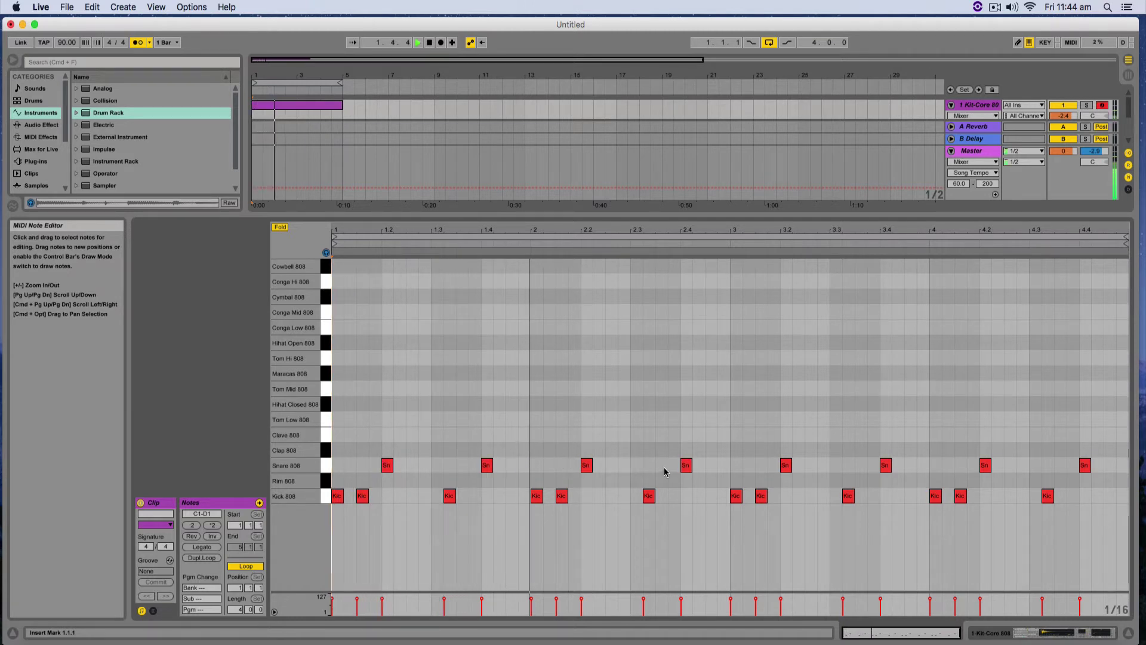
# Add Kick 808 notes at 2.1.4 and 3.4.2, and try a Hihat Open 808 note at 1.1.1.
pyautogui.doubleClick(575, 496)
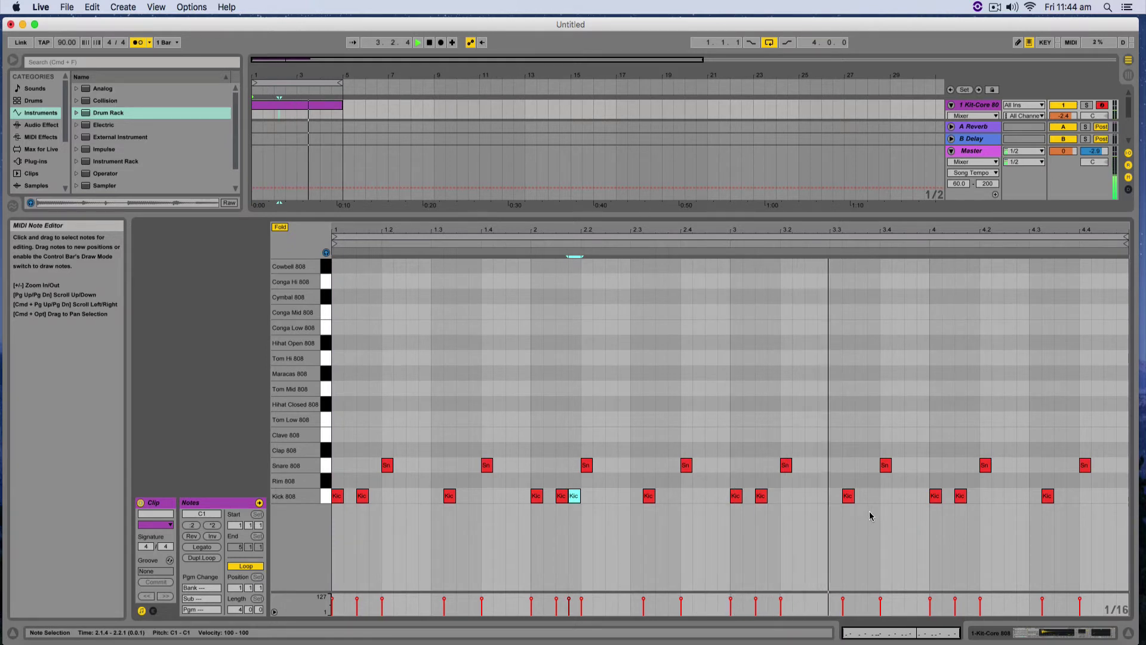
pyautogui.doubleClick(899, 496)
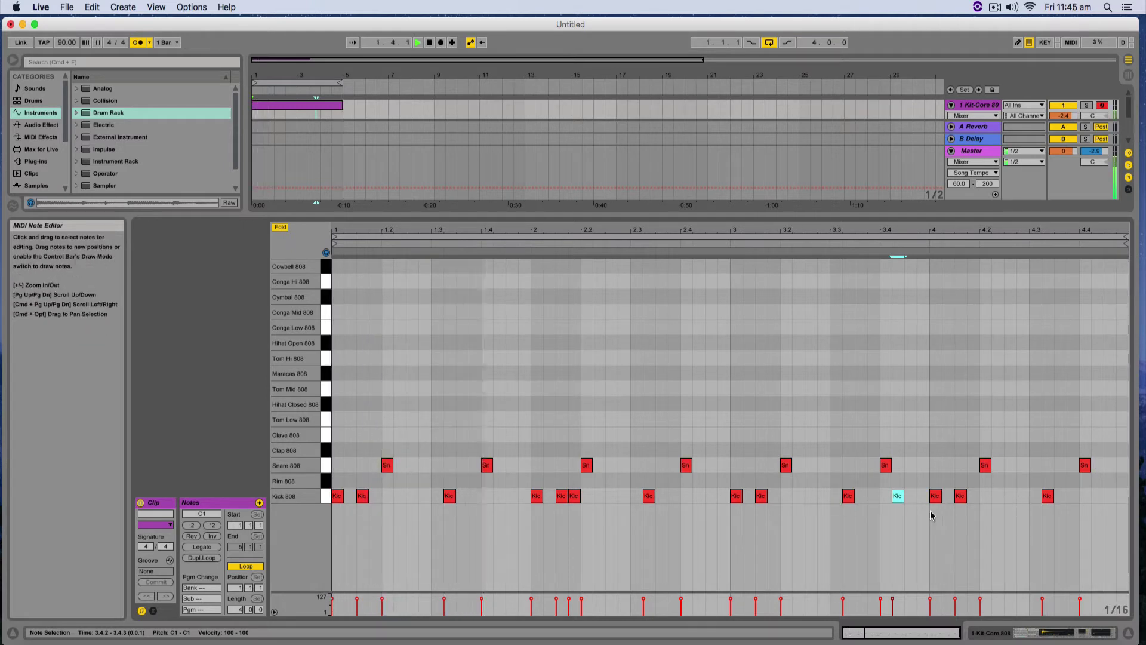
pyautogui.doubleClick(339, 344)
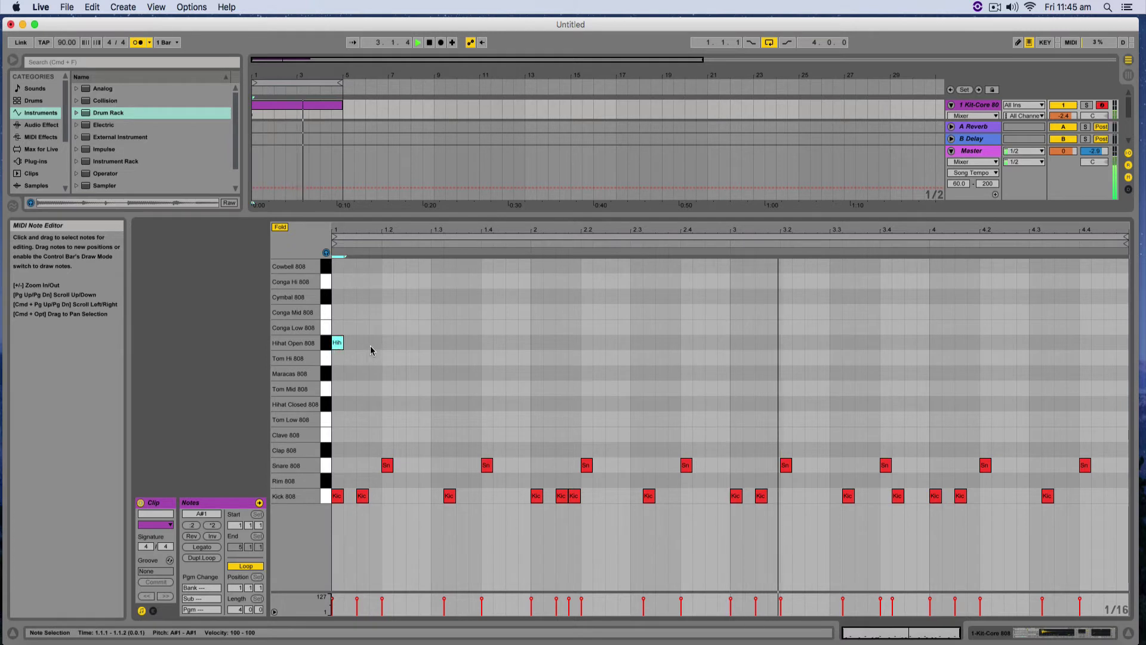
pyautogui.doubleClick(338, 344)
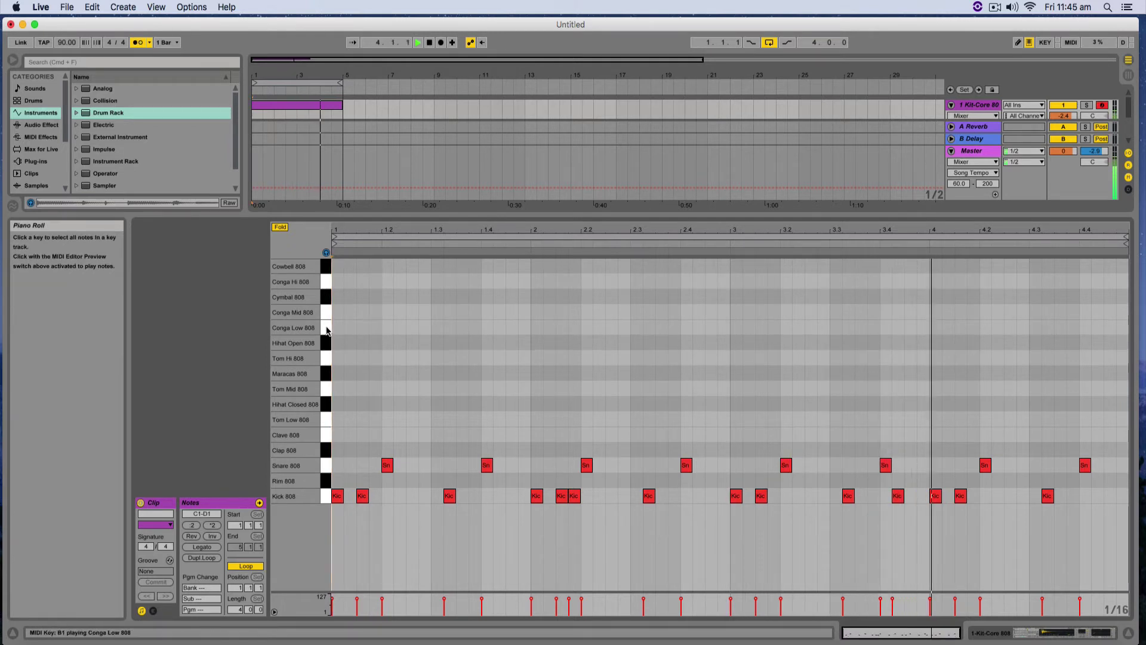
# Add Hihat Closed 808 notes at 1.1.1, 1.1.3, 1.2.1, 1.2.3 and 1.3.1.
pyautogui.doubleClick(337, 404)
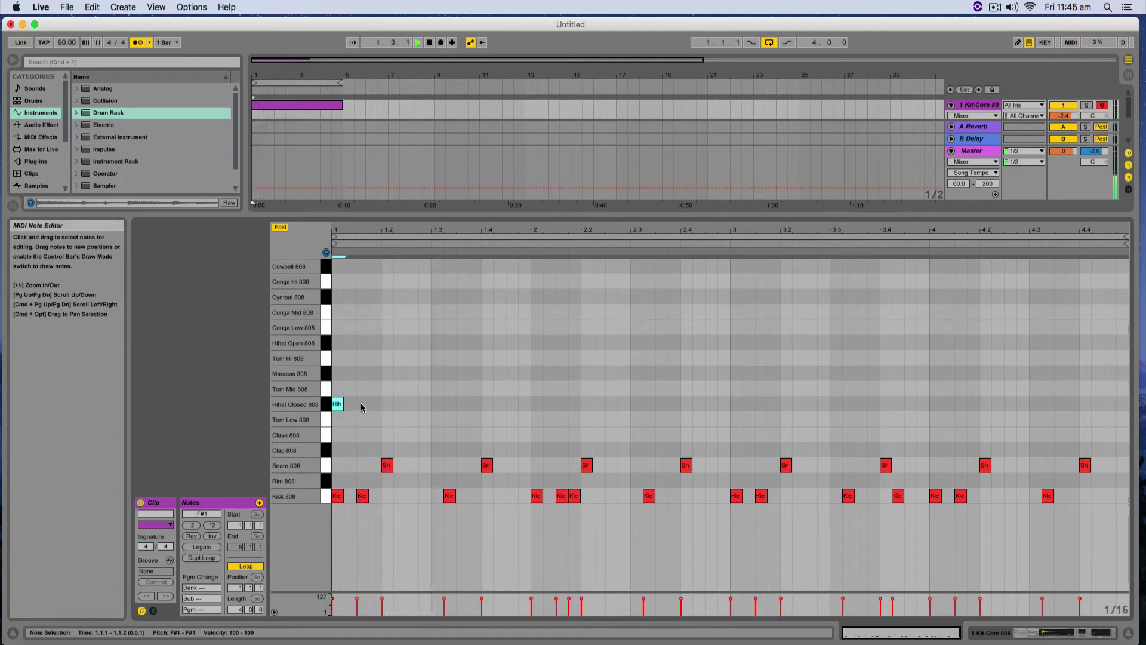
pyautogui.doubleClick(362, 404)
pyautogui.doubleClick(387, 404)
pyautogui.doubleClick(412, 404)
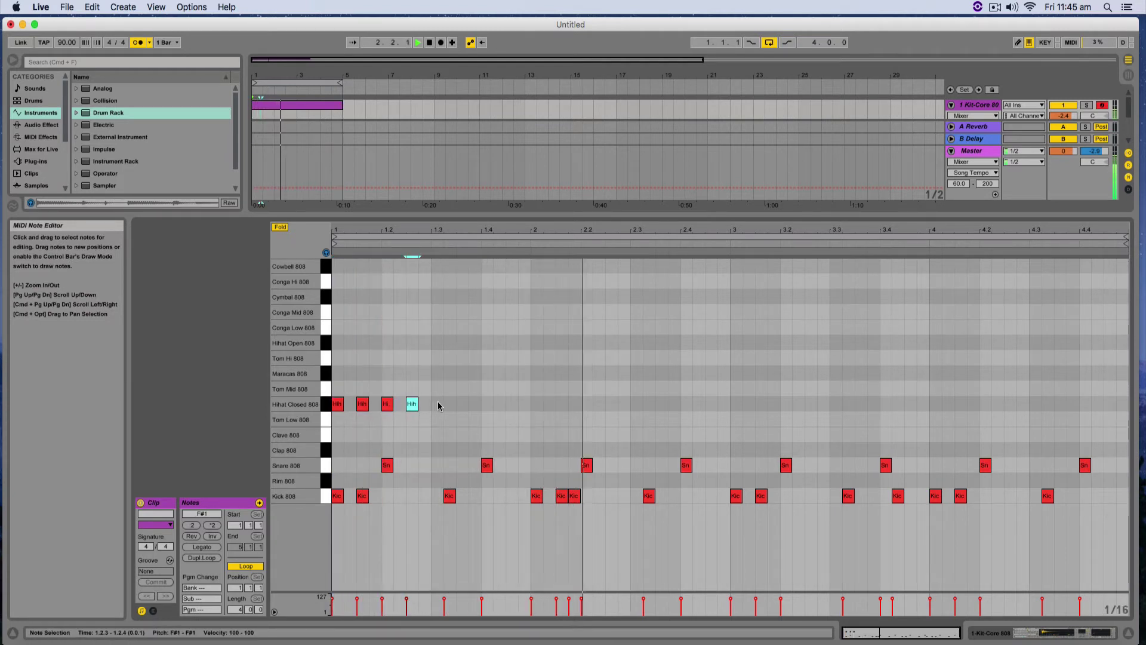
pyautogui.click(432, 406)
pyautogui.doubleClick(435, 406)
# Duplicate the five Hihat Closed 808 notes repeatedly to fill all four bars, and delete the notes past the clip's end at bar 5.
pyautogui.moveTo(455, 410); pyautogui.dragTo(337, 402)
pyautogui.press('super+d')
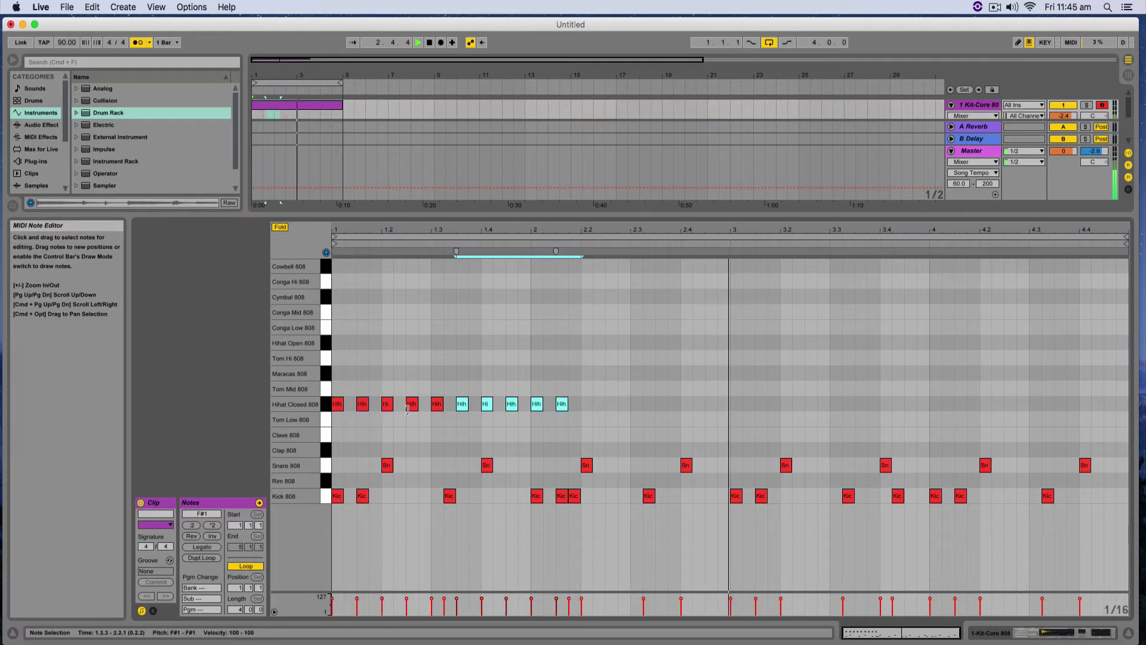
pyautogui.press('super+d')
pyautogui.press('super+d')
pyautogui.press('super+d')
pyautogui.press('super+d')
pyautogui.press('super+d')
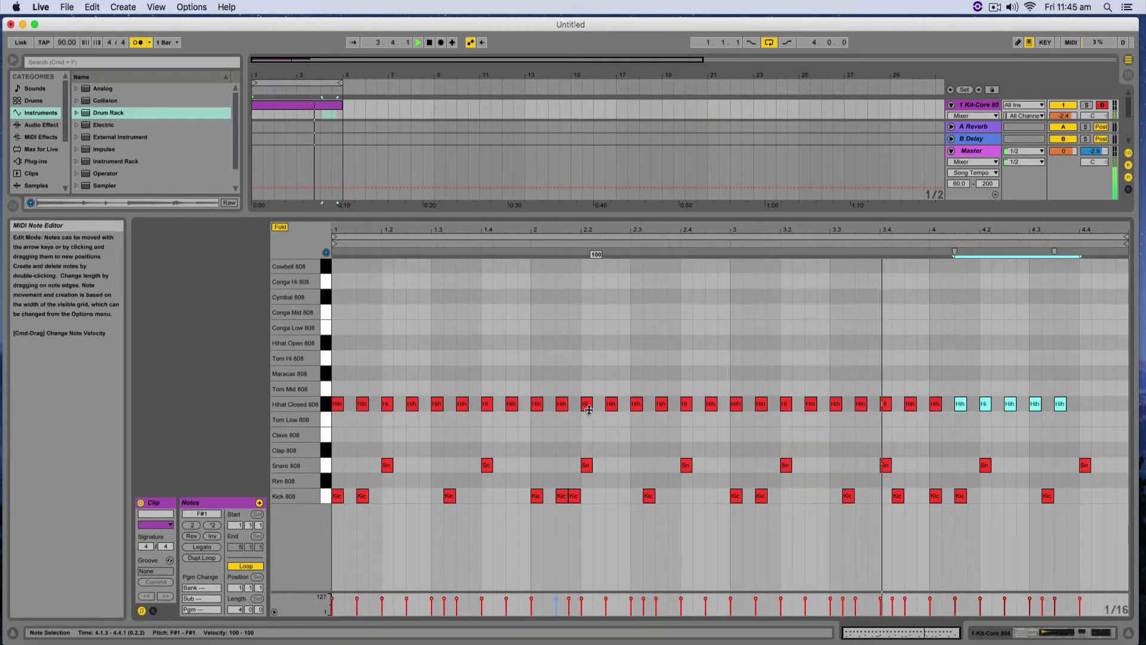
pyautogui.click(1033, 427)
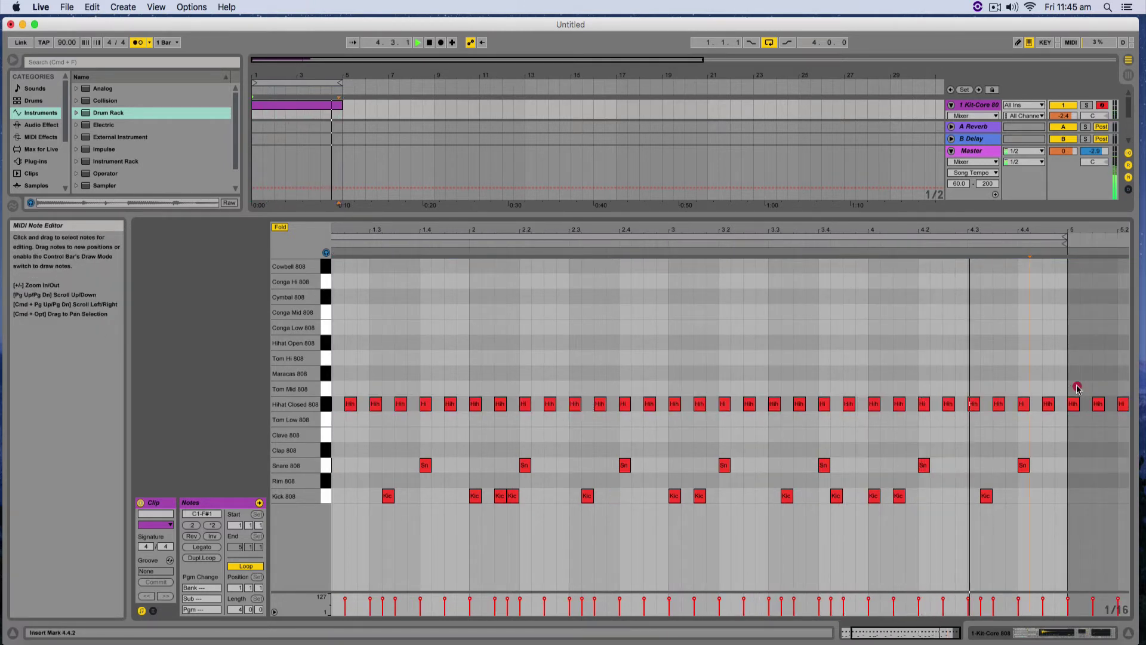
pyautogui.moveTo(1075, 389); pyautogui.dragTo(1118, 423)
pyautogui.press('Delete')
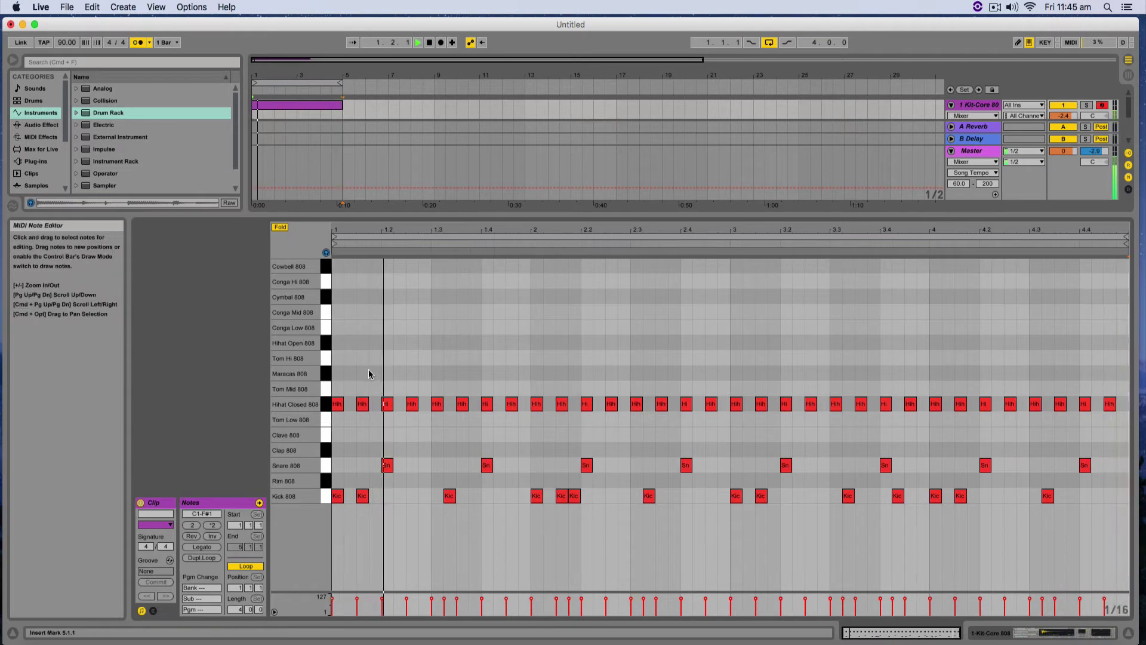
# Add extra Hihat Closed 808 notes at 1.2.4, 2.1.2, 3.1.2 and 3.1.4, and enlarge the velocity lane.
pyautogui.doubleClick(423, 404)
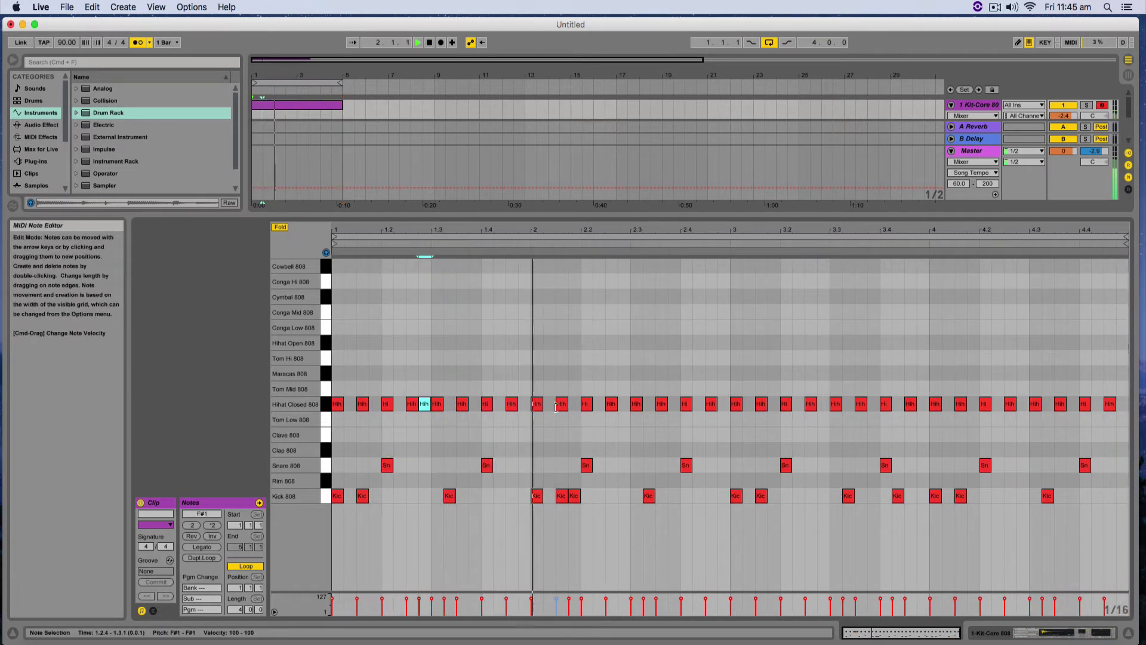
pyautogui.doubleClick(549, 404)
pyautogui.click(676, 408)
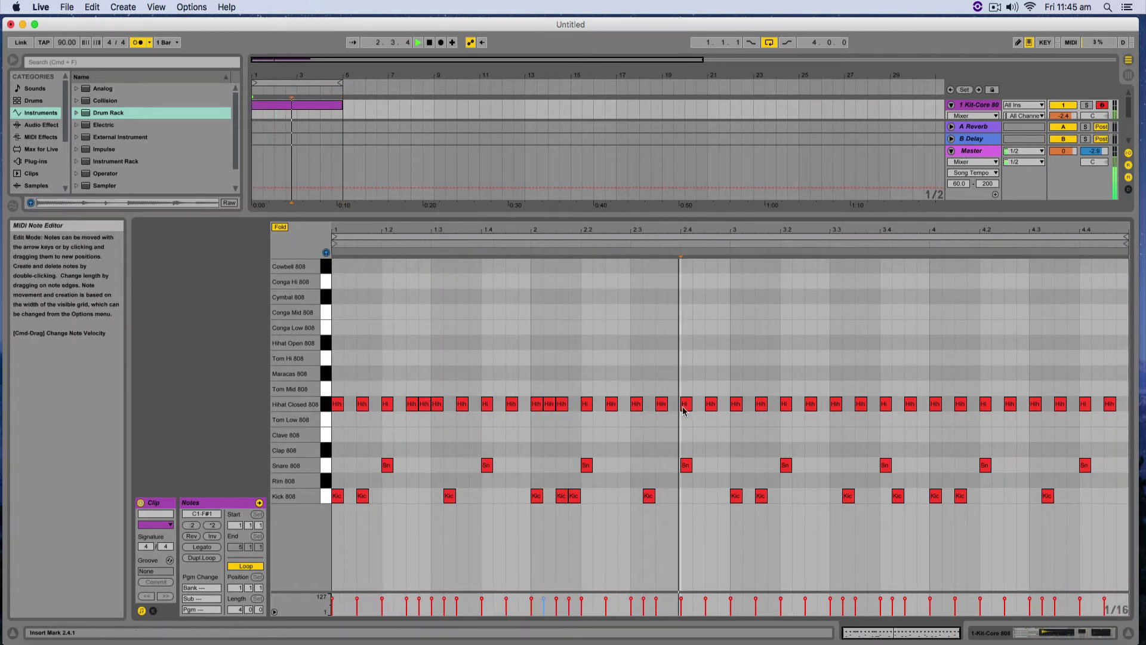
pyautogui.click(746, 408)
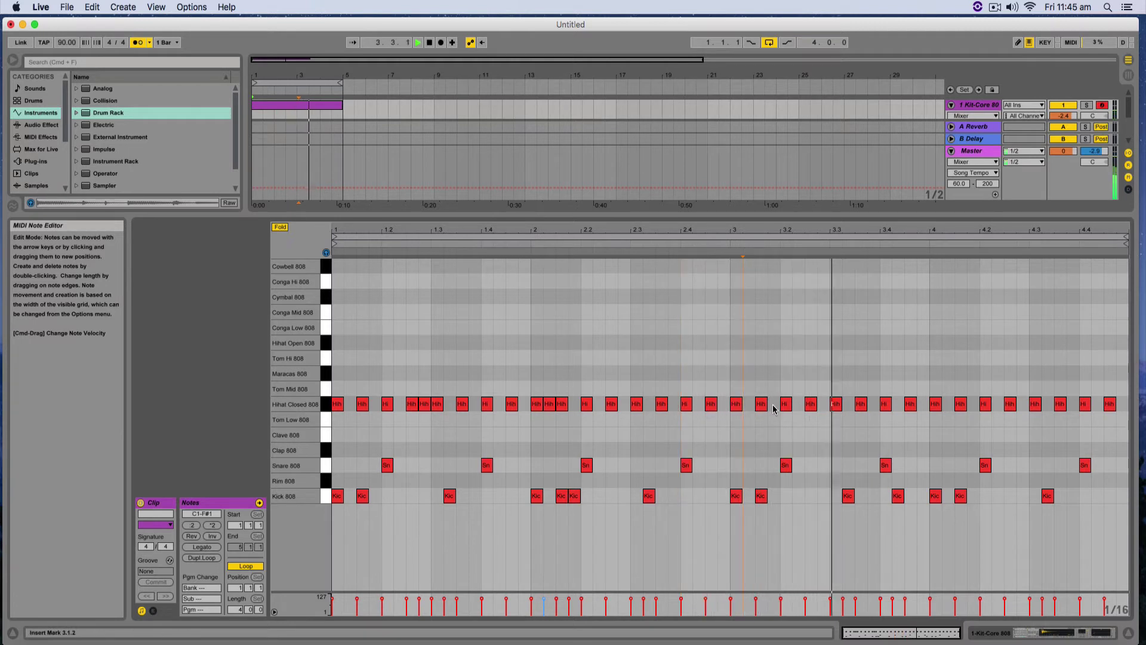
pyautogui.doubleClick(749, 404)
pyautogui.doubleClick(774, 404)
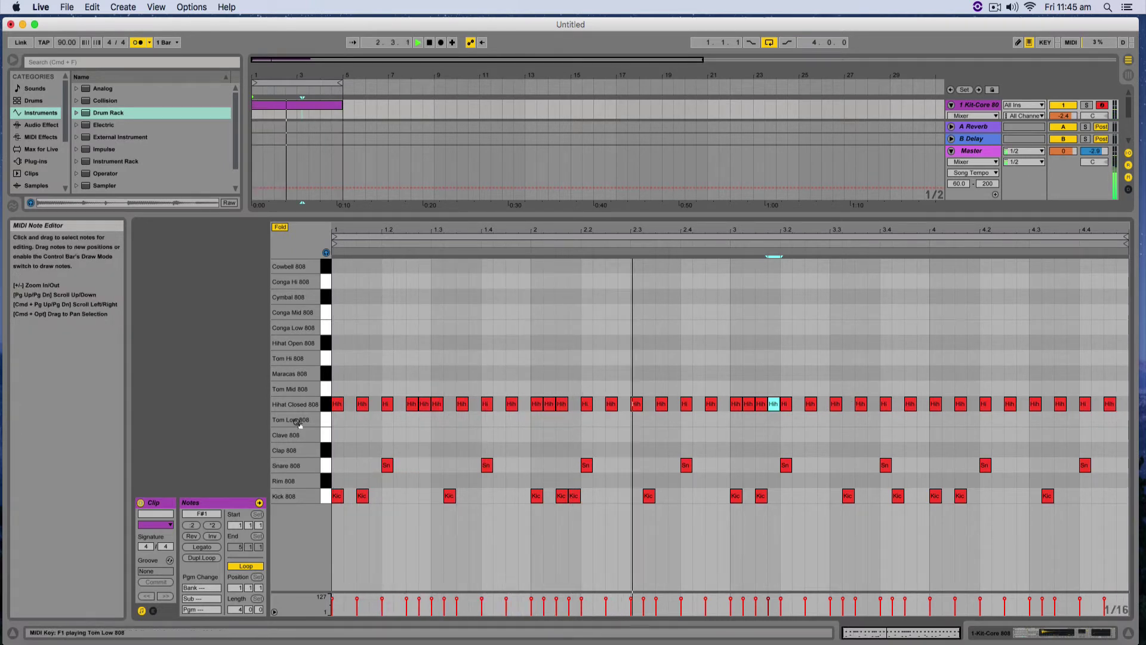
pyautogui.moveTo(359, 592); pyautogui.dragTo(366, 540)
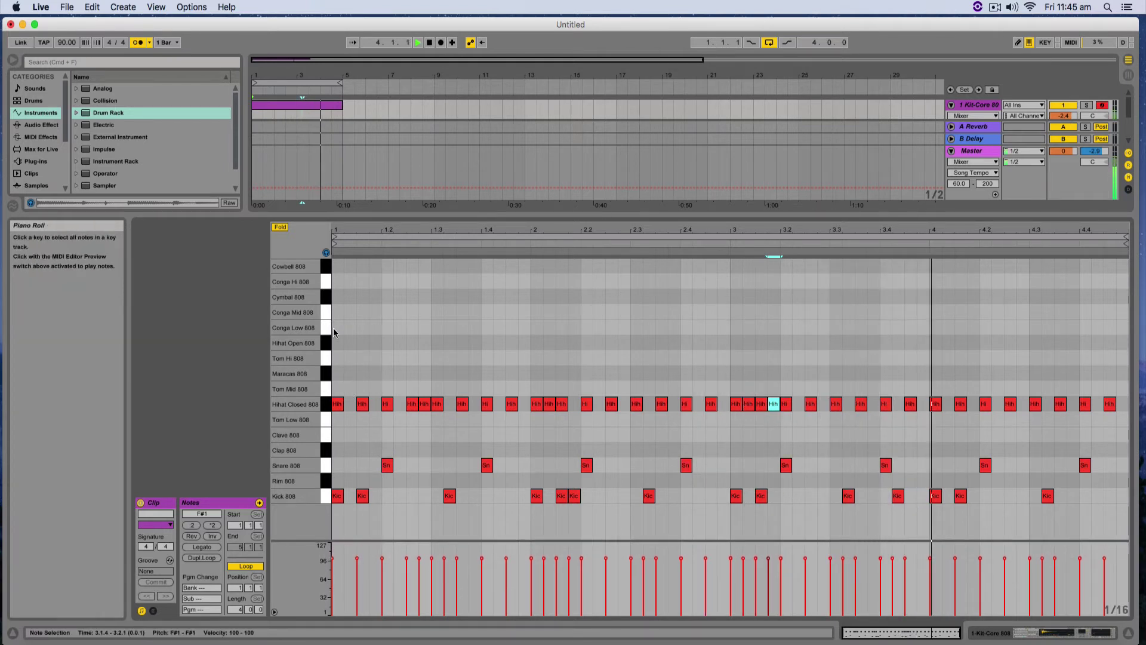
# Place Conga Hi 808 notes at 1.1.4 and 1.3.3, and copy the pair to 1.4.4 and 2.2.3.
pyautogui.doubleClick(363, 281)
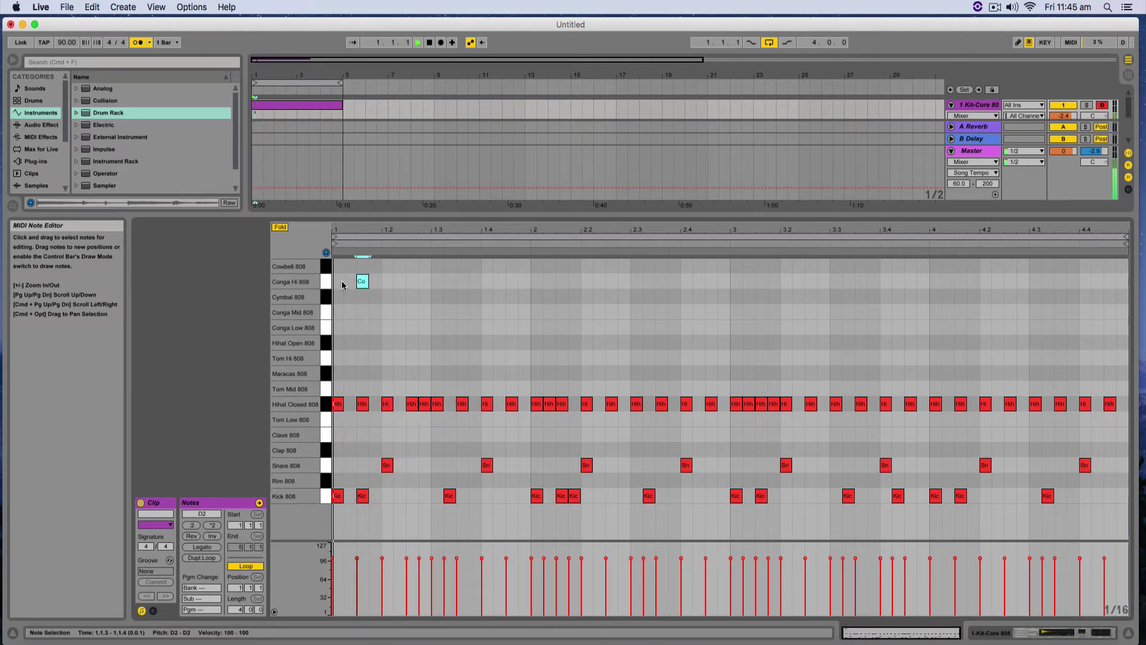
pyautogui.moveTo(372, 288); pyautogui.dragTo(383, 291)
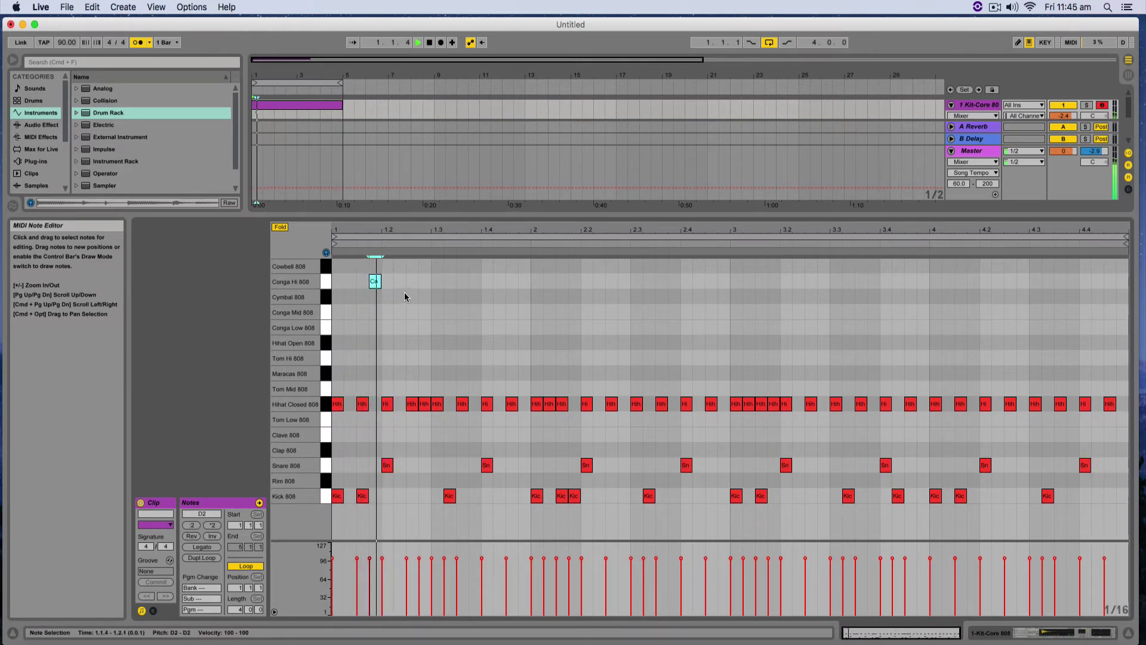
pyautogui.doubleClick(471, 283)
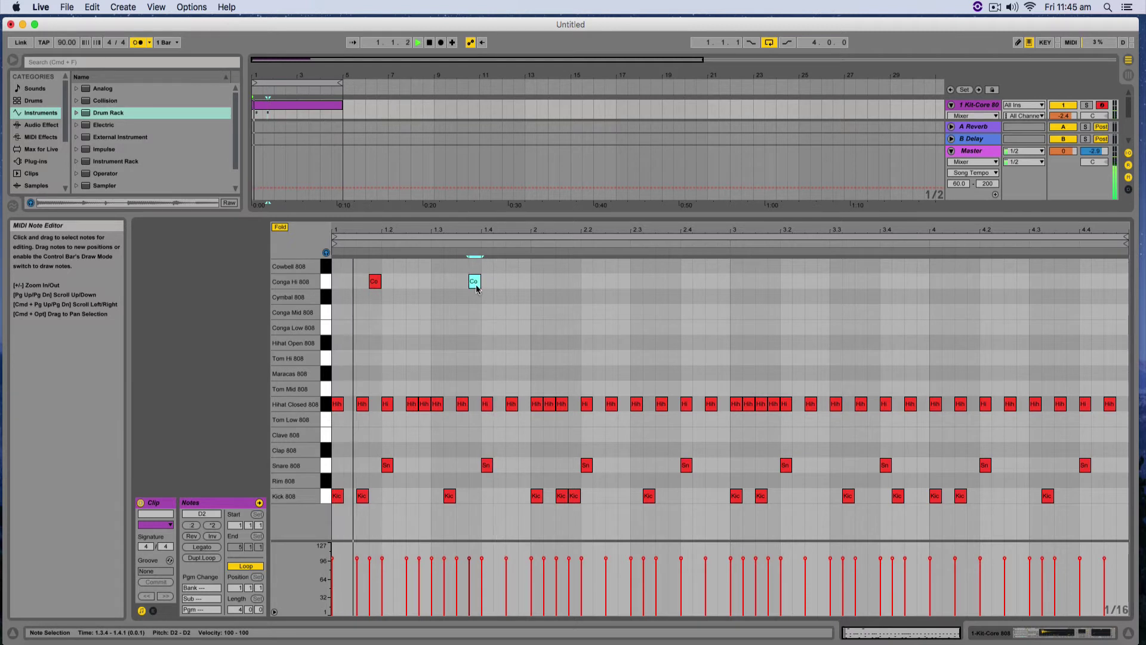
pyautogui.moveTo(475, 285); pyautogui.dragTo(361, 274)
pyautogui.moveTo(375, 287); pyautogui.dragTo(525, 289)
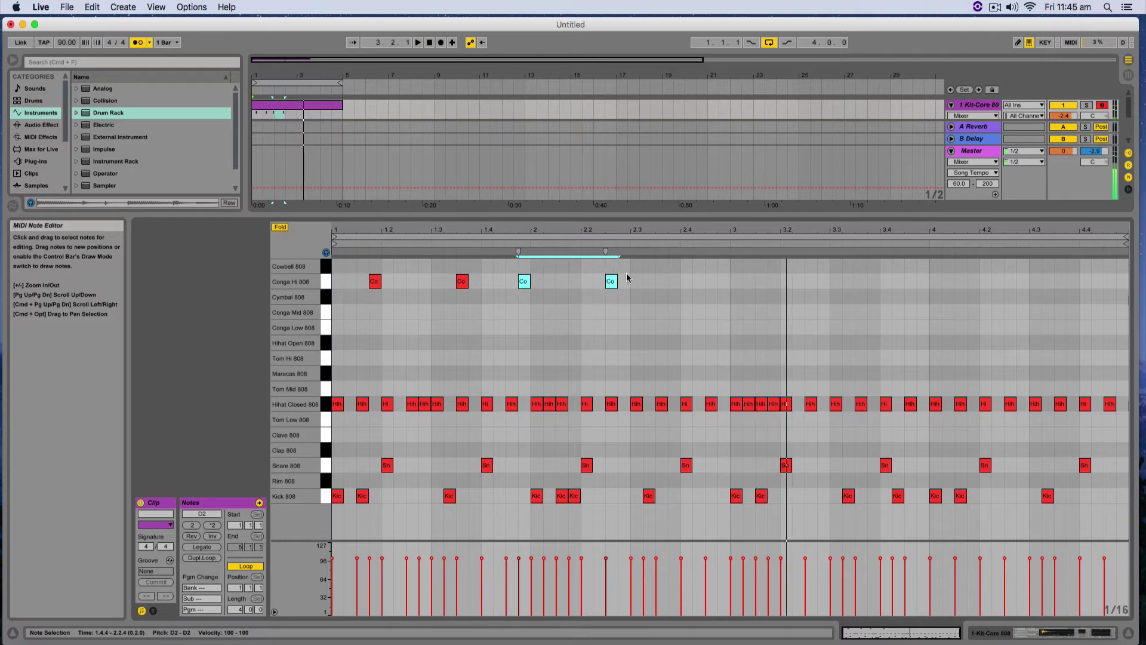
# Copy the four Conga Hi 808 notes to start at 2.3.4, and add notes at 4.2.2 and 4.3.3 while playing from the start.
pyautogui.moveTo(628, 275); pyautogui.dragTo(352, 287)
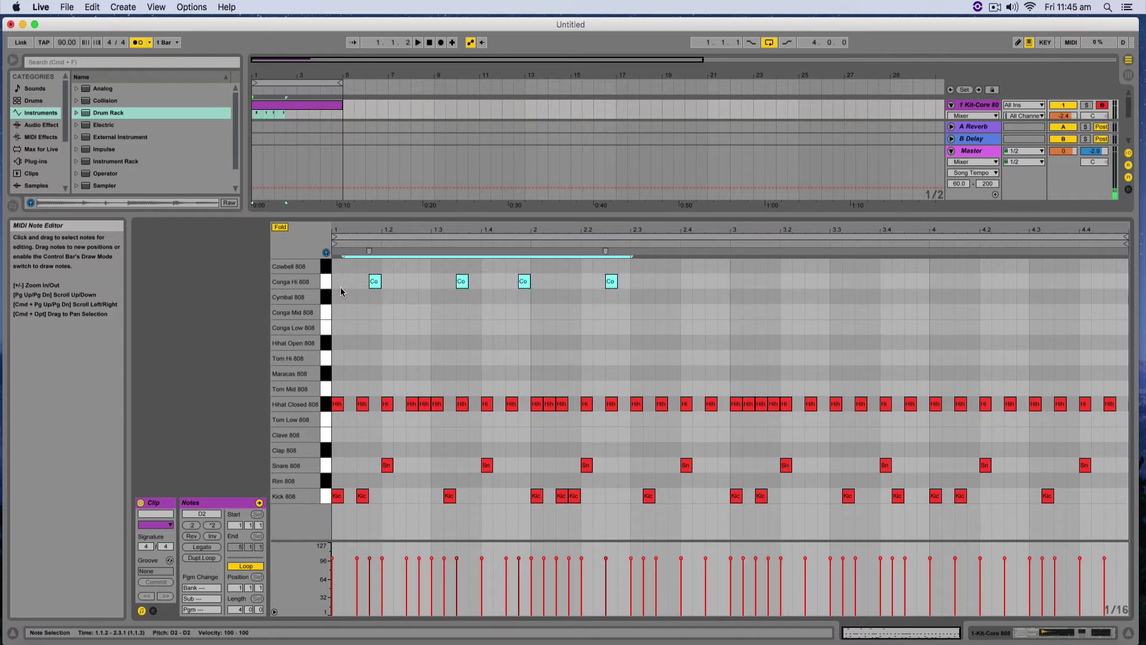
pyautogui.press('super+d')
pyautogui.moveTo(660, 285); pyautogui.dragTo(673, 282)
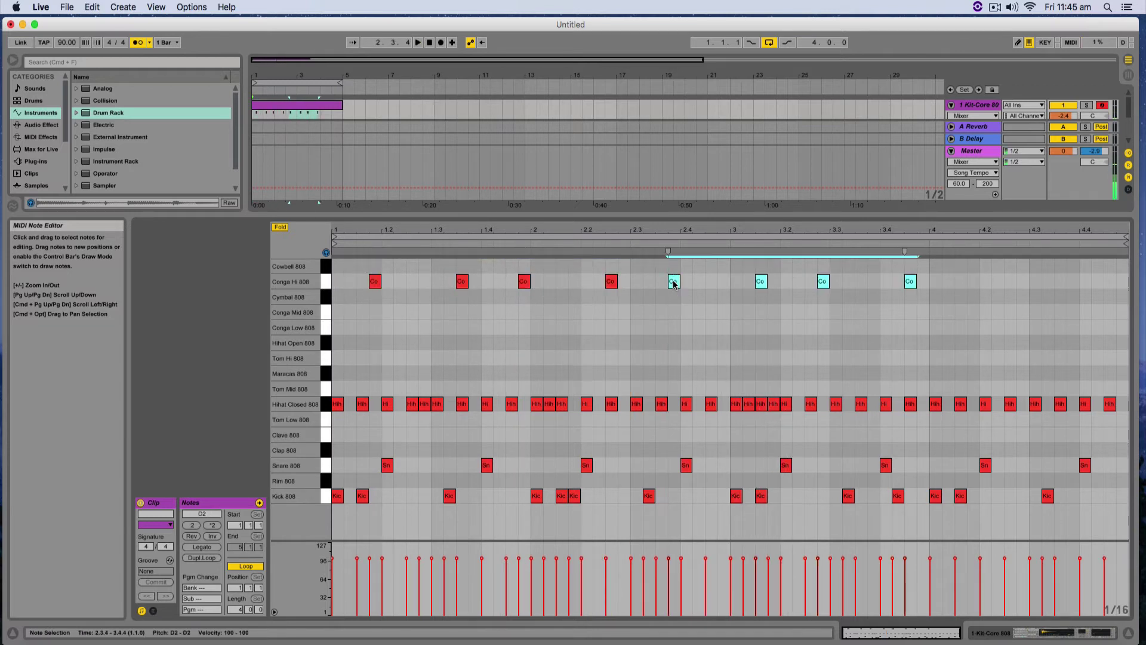
pyautogui.click(418, 281)
pyautogui.click(336, 267)
pyautogui.press('space')
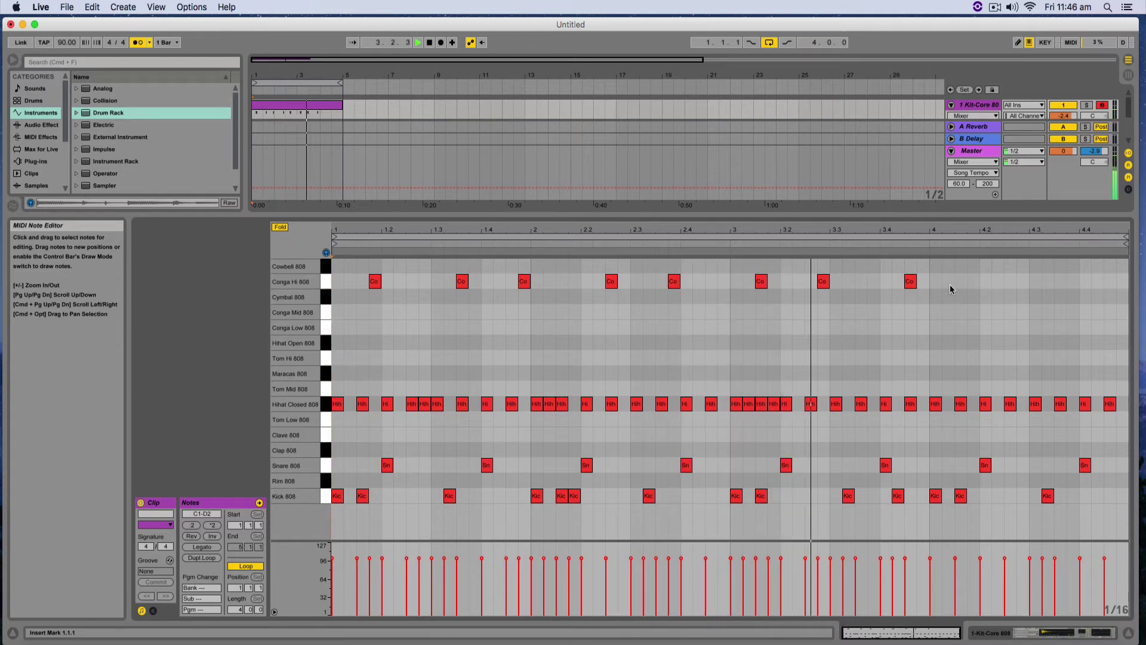
pyautogui.doubleClick(996, 281)
pyautogui.doubleClick(1062, 282)
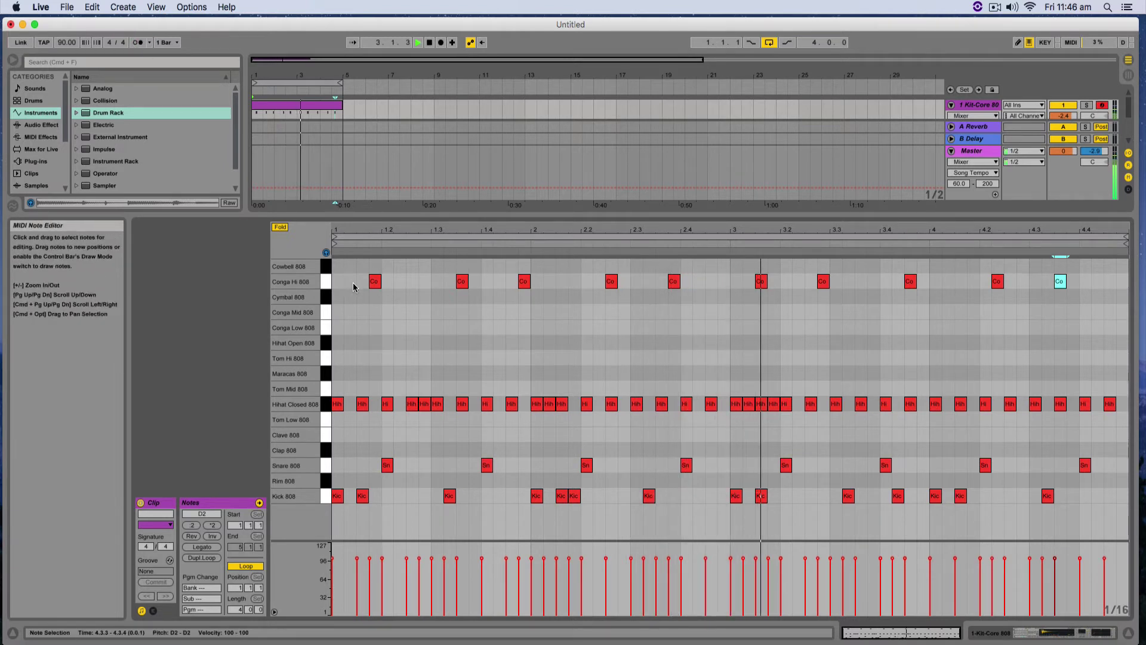
# Audition the Maracas 808 sound and place Maracas 808 notes at 1.1.1, 1.1.3 and 1.3.1.
pyautogui.click(327, 374)
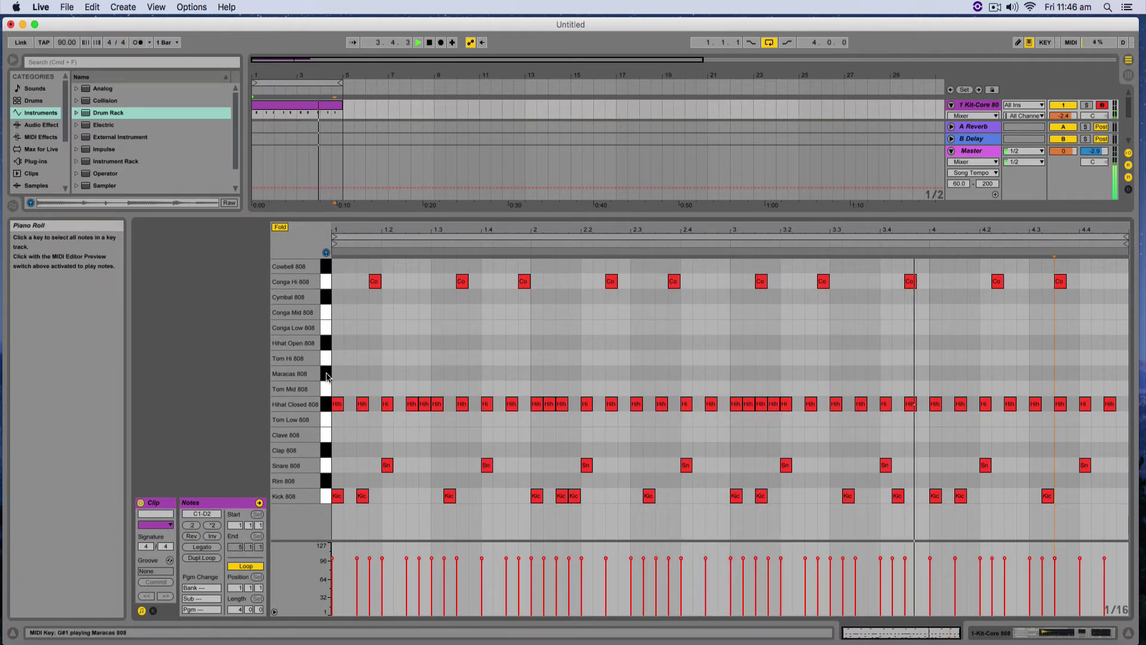
pyautogui.doubleClick(337, 374)
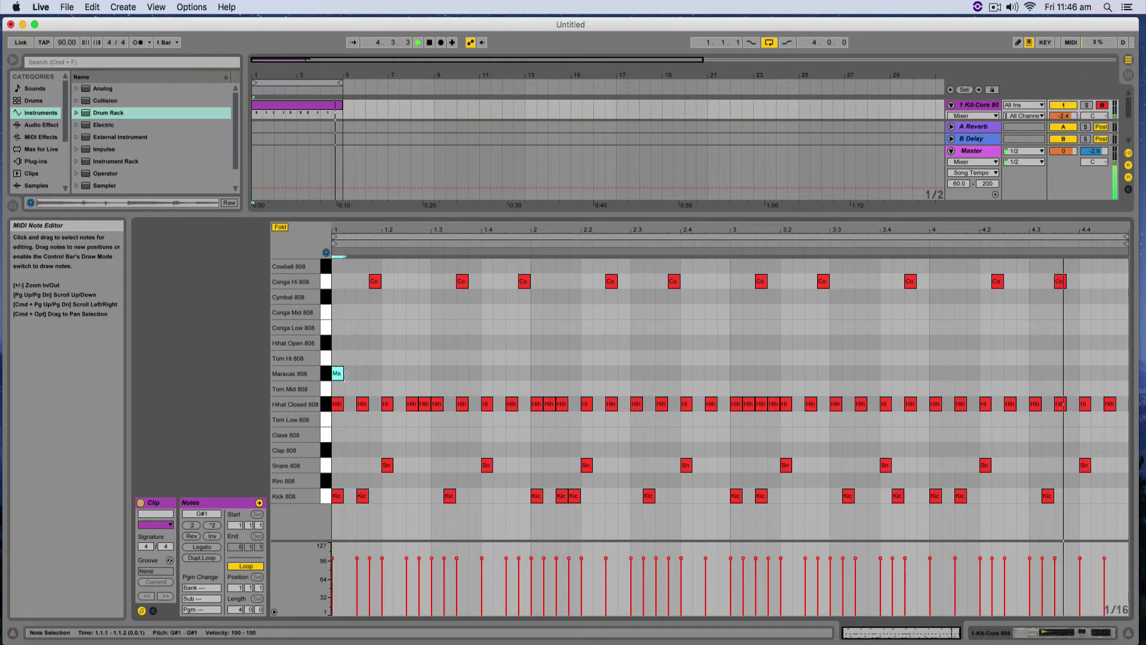
pyautogui.doubleClick(381, 374)
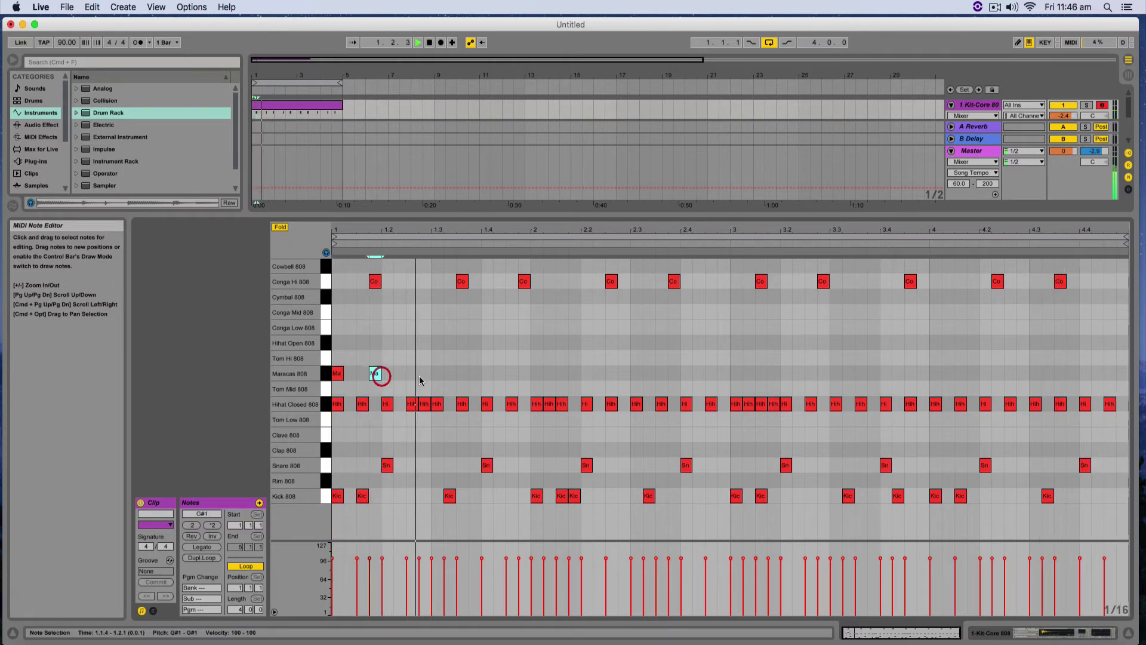
pyautogui.doubleClick(436, 373)
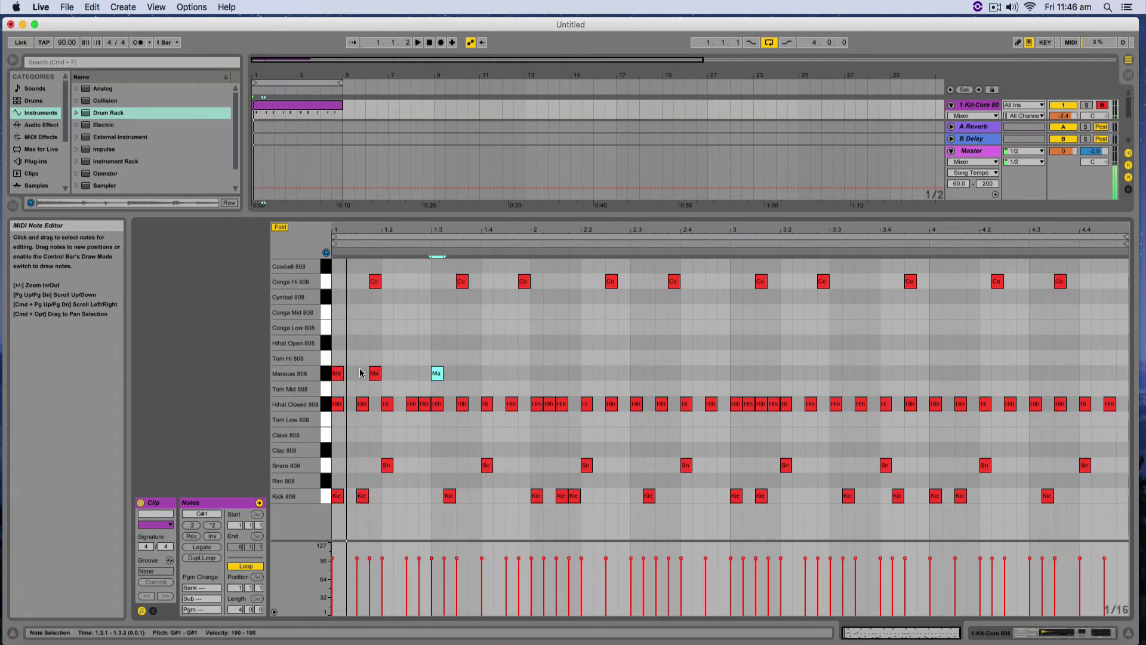
pyautogui.moveTo(378, 374); pyautogui.dragTo(365, 374)
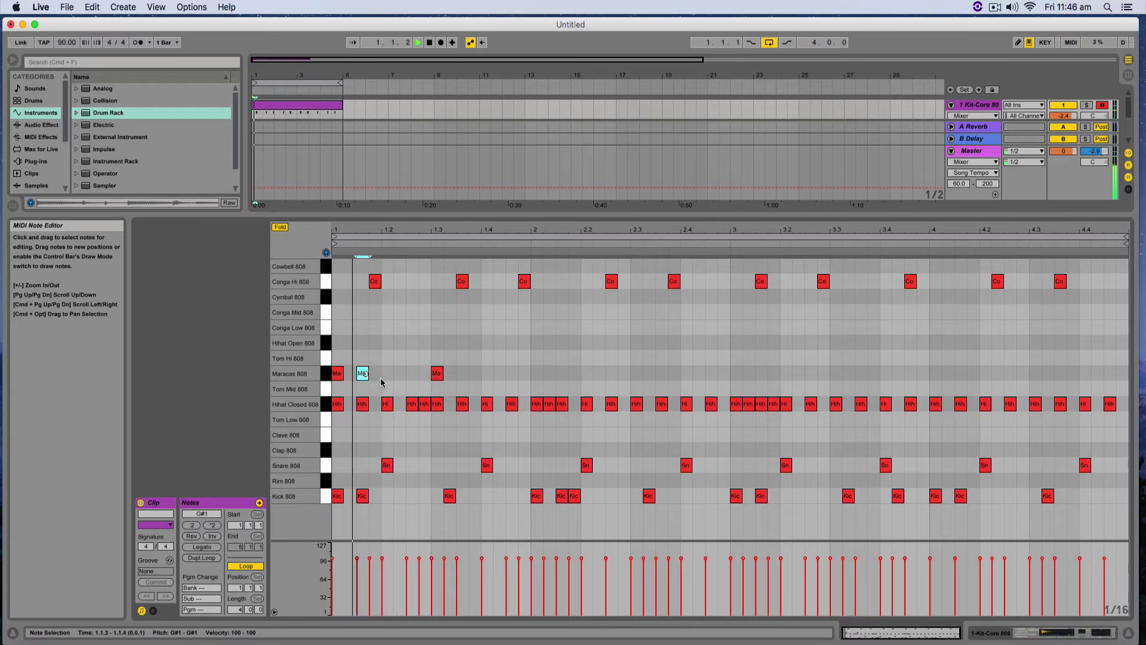
# Remove the Maracas 808 note at 1.3.1 and add notes at 1.2.2, 1.3.3, 1.3.4 and 1.4.2.
pyautogui.doubleClick(399, 374)
pyautogui.doubleClick(436, 374)
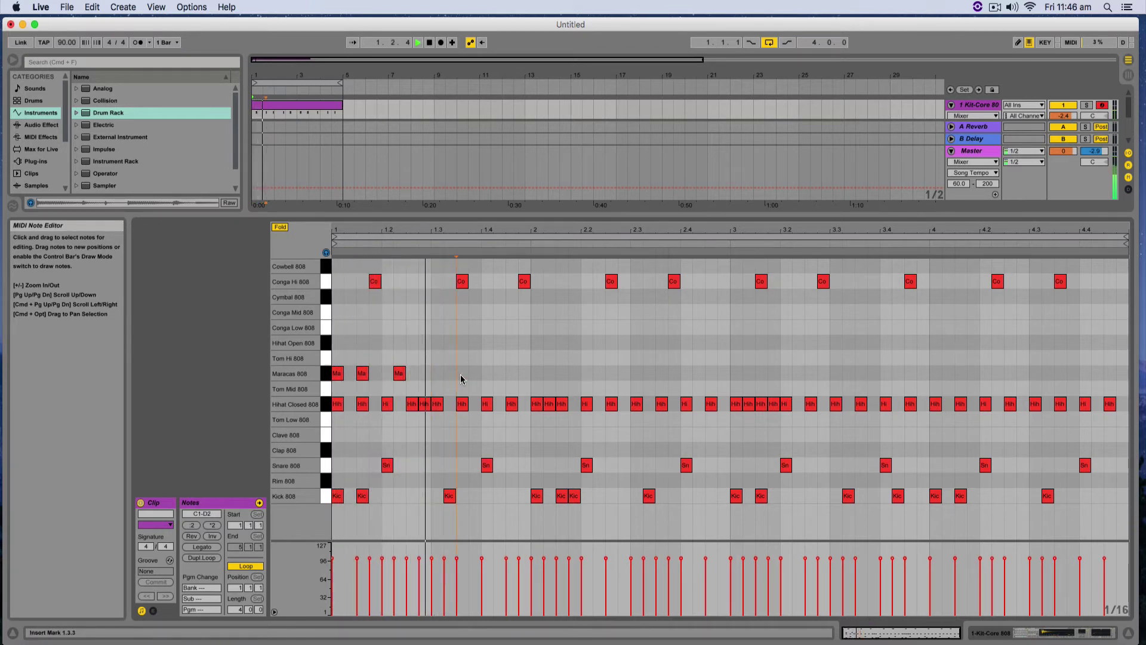
pyautogui.doubleClick(461, 374)
pyautogui.doubleClick(474, 374)
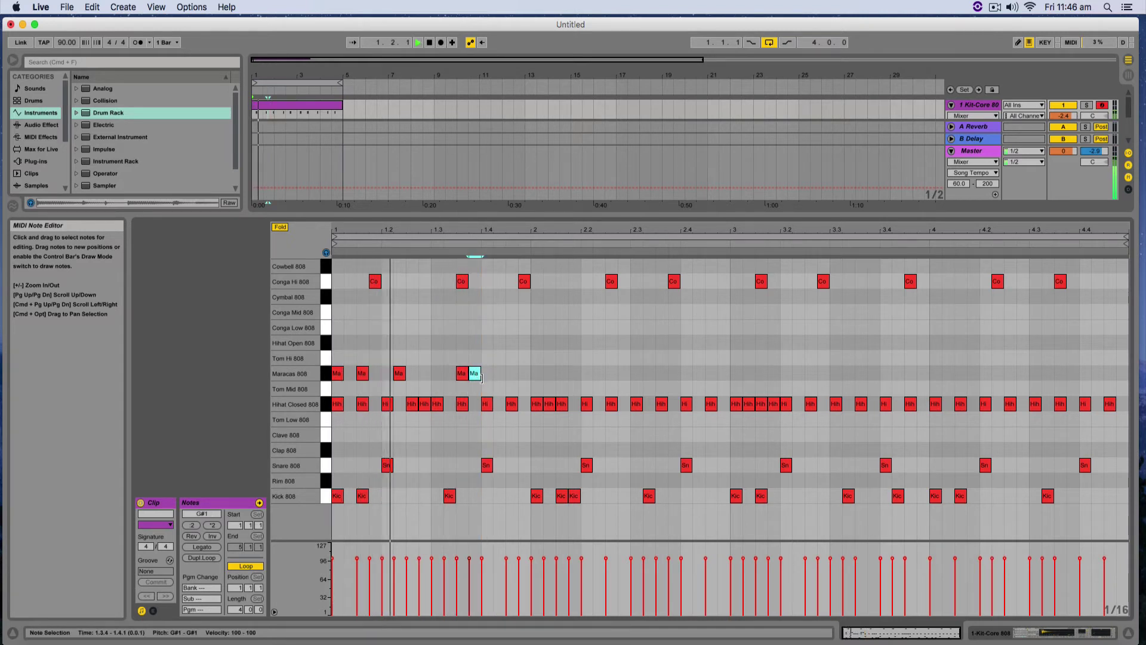
pyautogui.doubleClick(511, 375)
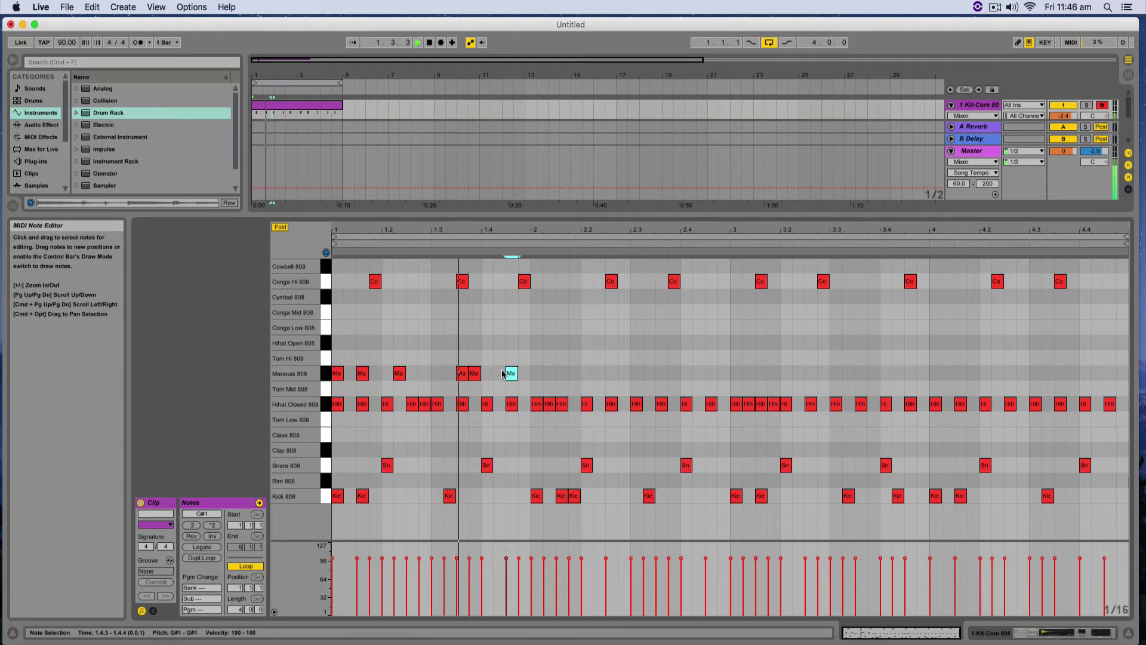
pyautogui.press('Left')
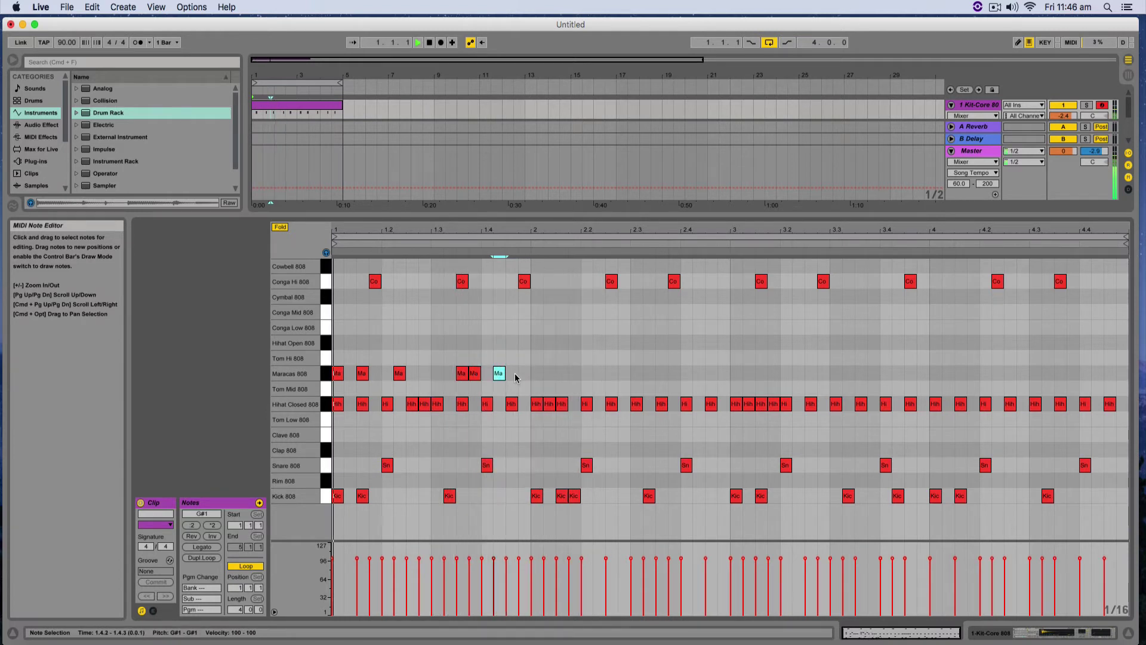
# Duplicate the six-note Maracas 808 phrase to start at 1.4.4, and duplicate both phrases to start at 2.4.3.
pyautogui.moveTo(517, 378); pyautogui.dragTo(332, 371)
pyautogui.press('super+d')
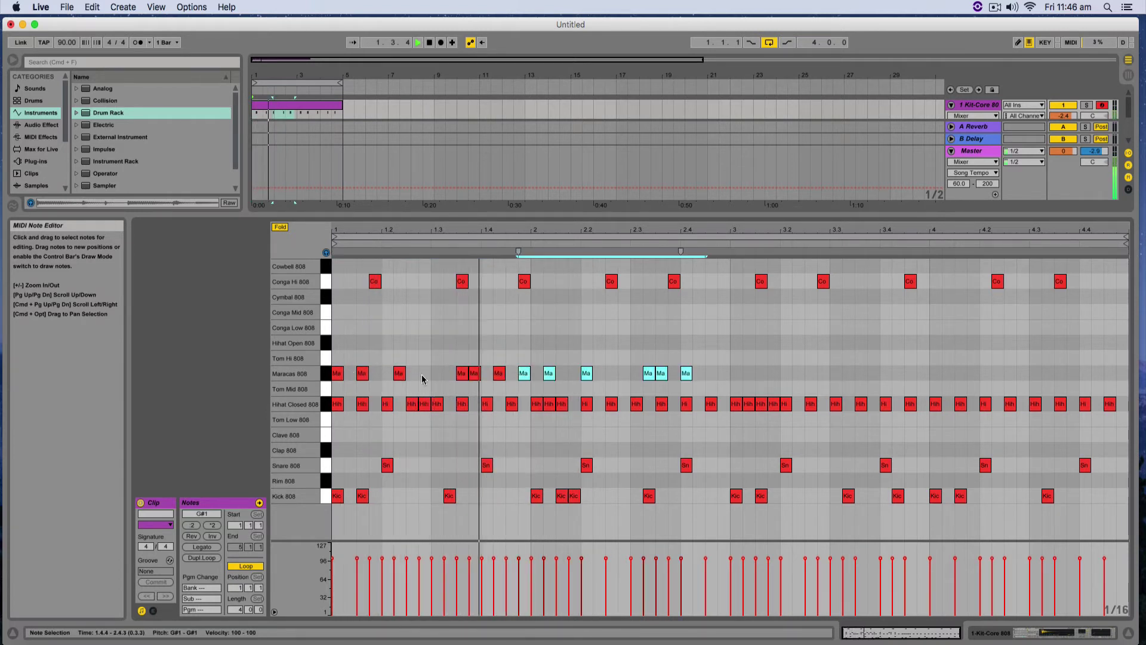
pyautogui.moveTo(521, 375); pyautogui.dragTo(524, 375)
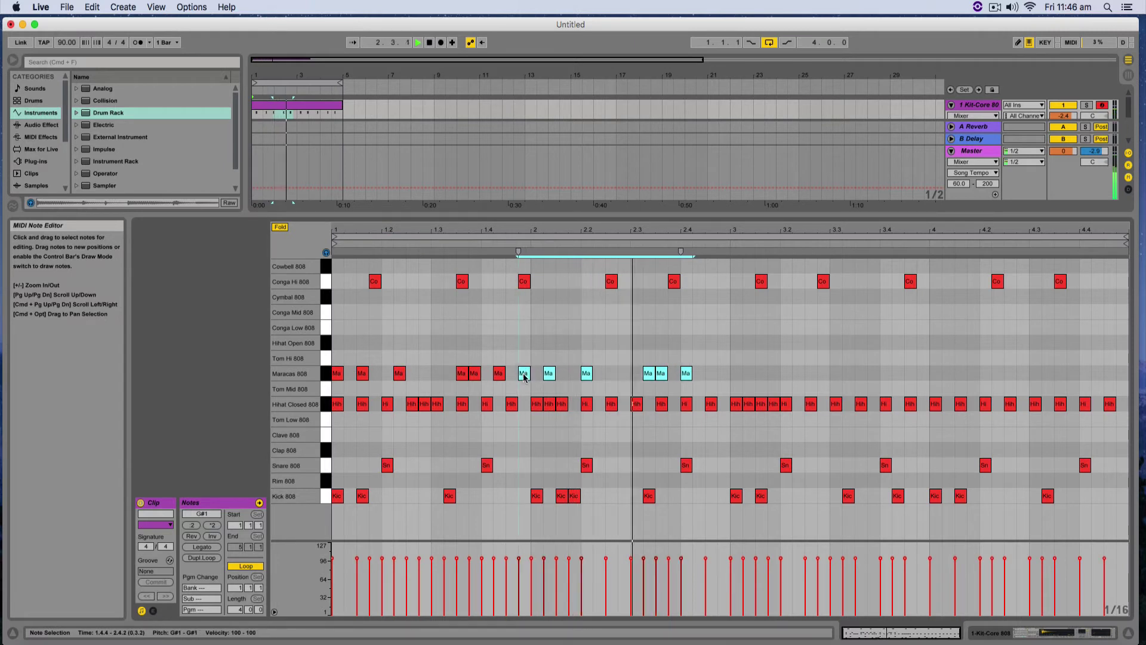
pyautogui.moveTo(704, 380); pyautogui.dragTo(342, 377)
pyautogui.press('super+d')
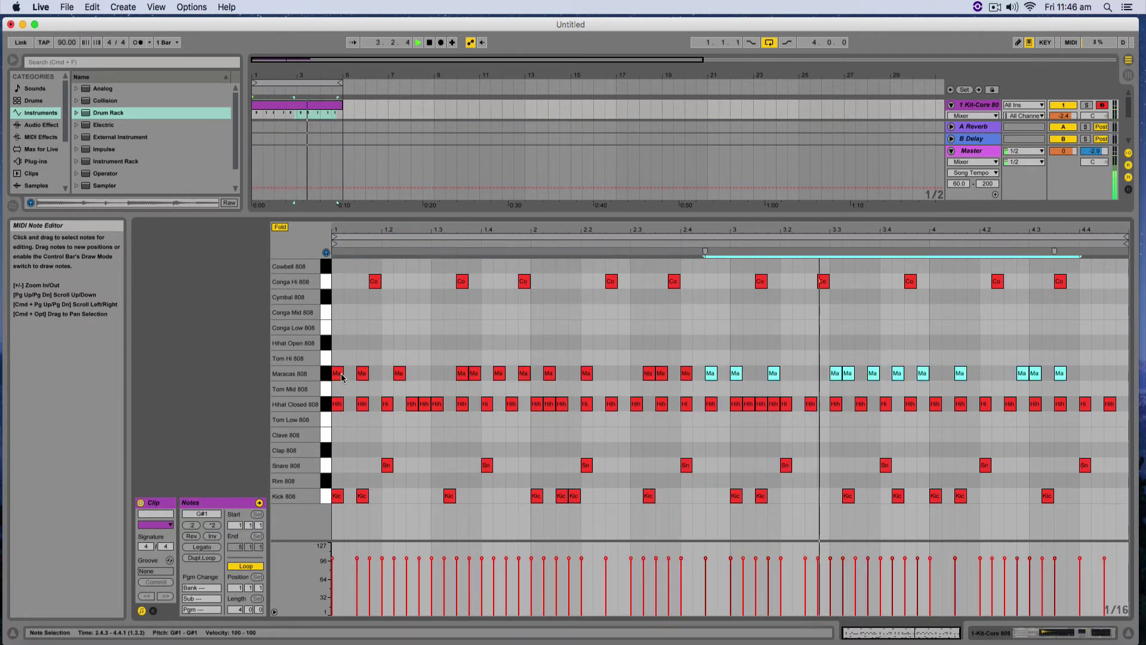
# Place Hihat Open 808 notes at 1.2.2, 2.1.4, 2.4.2 and 3.3.3 while the beat plays, and stop playback.
pyautogui.click(754, 357)
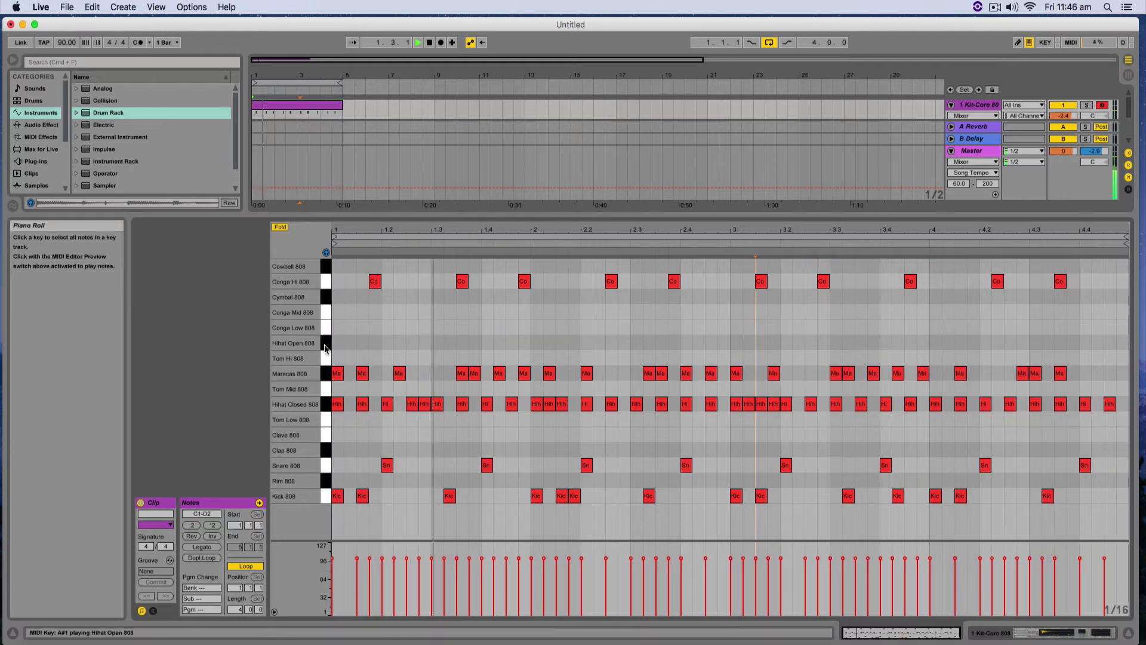
pyautogui.doubleClick(400, 343)
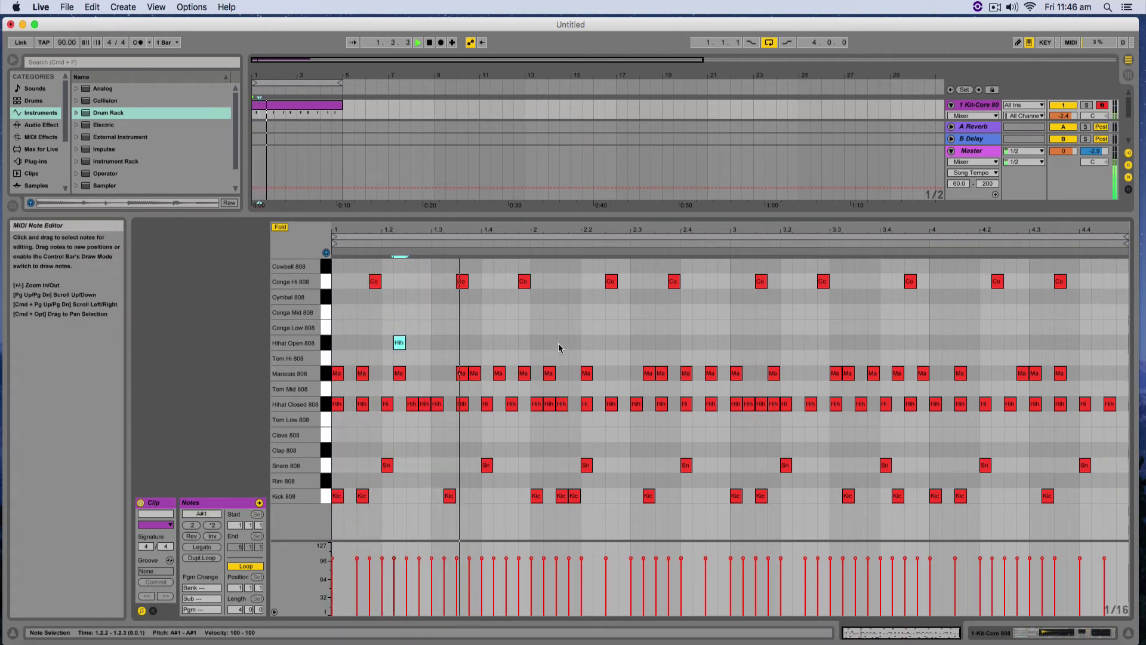
pyautogui.click(529, 344)
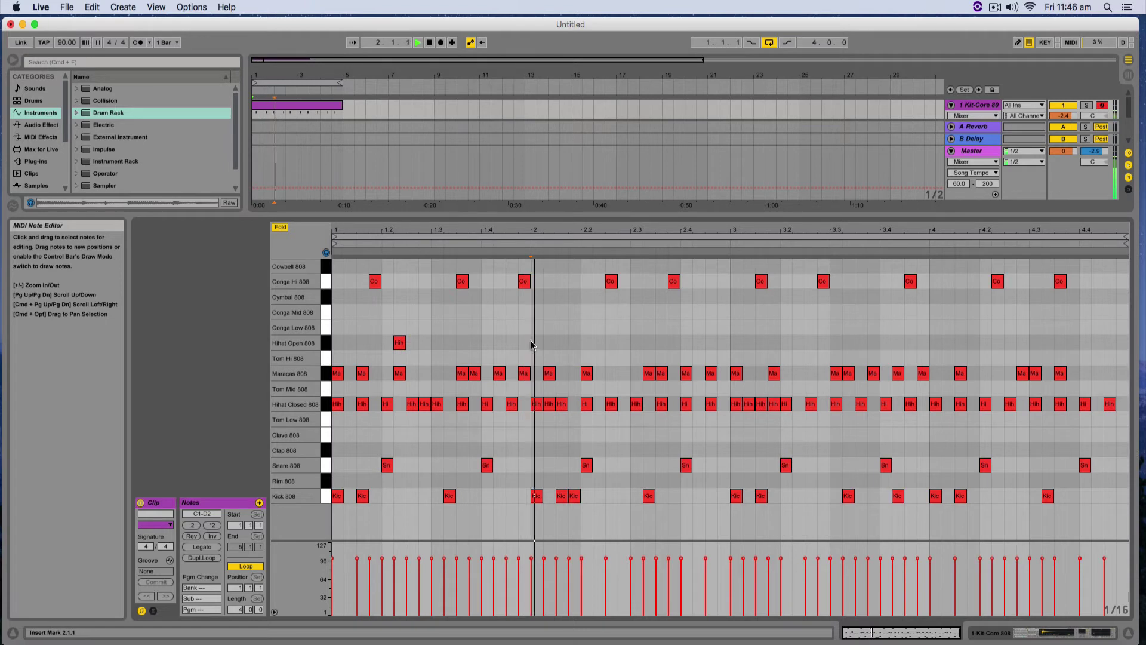
pyautogui.doubleClick(575, 343)
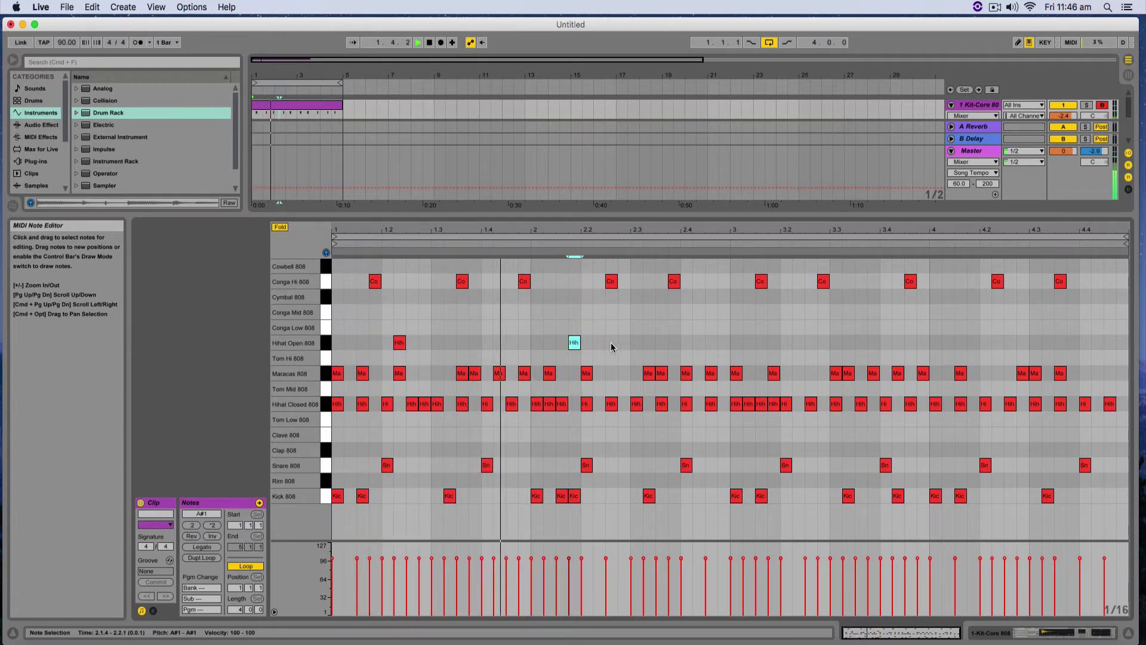
pyautogui.doubleClick(699, 343)
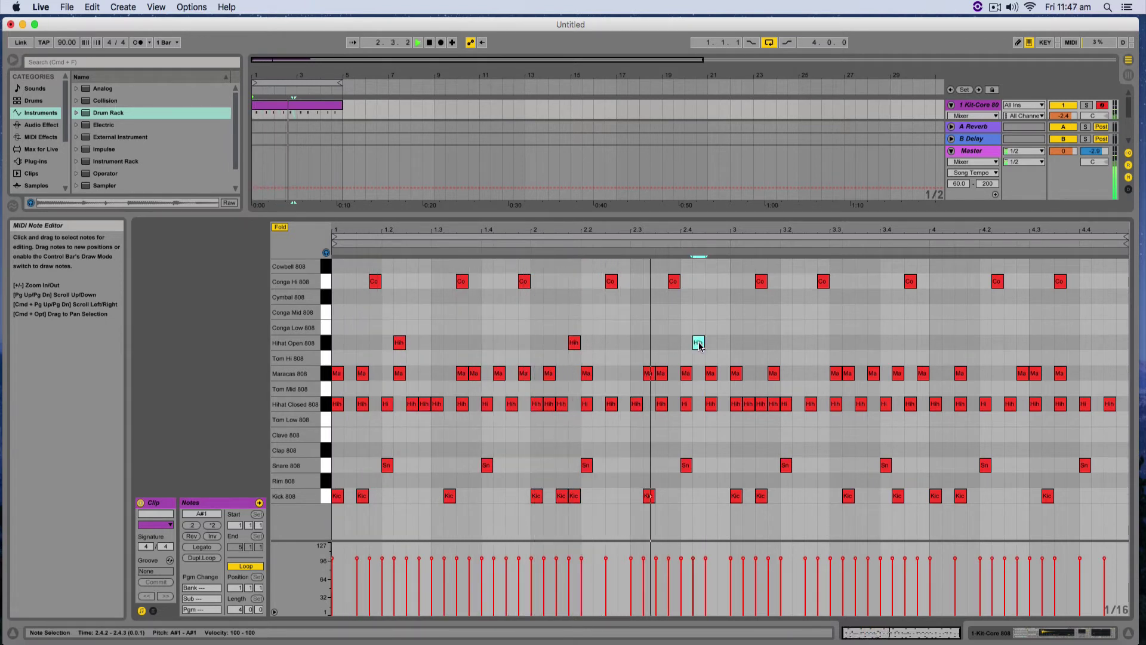
pyautogui.doubleClick(837, 344)
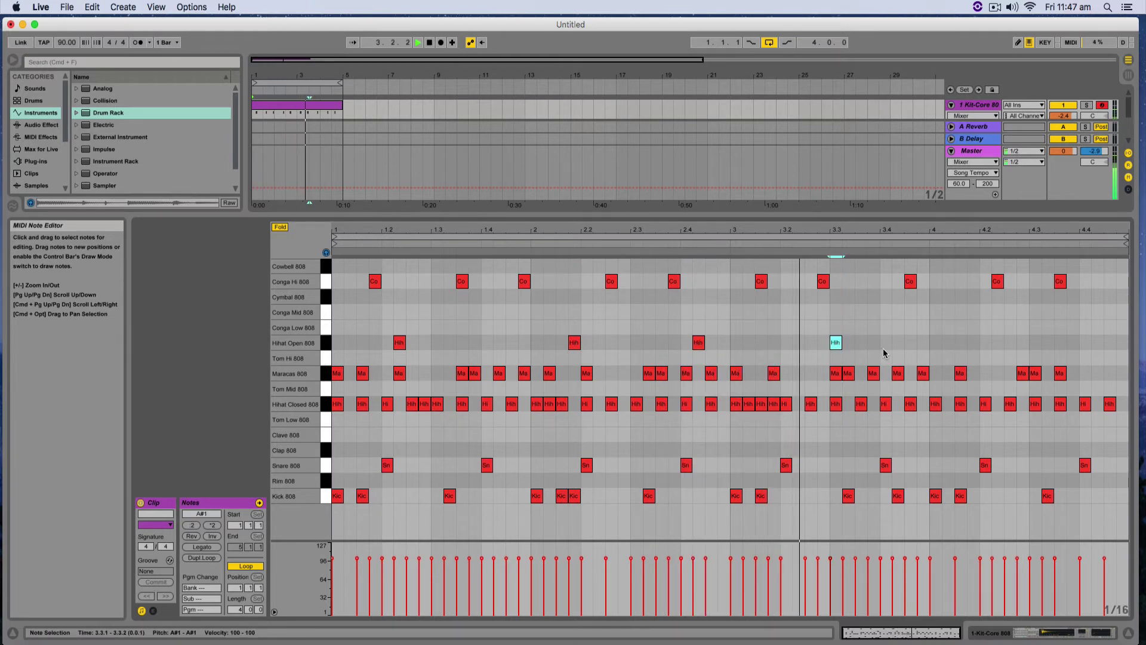
pyautogui.moveTo(836, 343); pyautogui.dragTo(861, 344)
pyautogui.press('space')
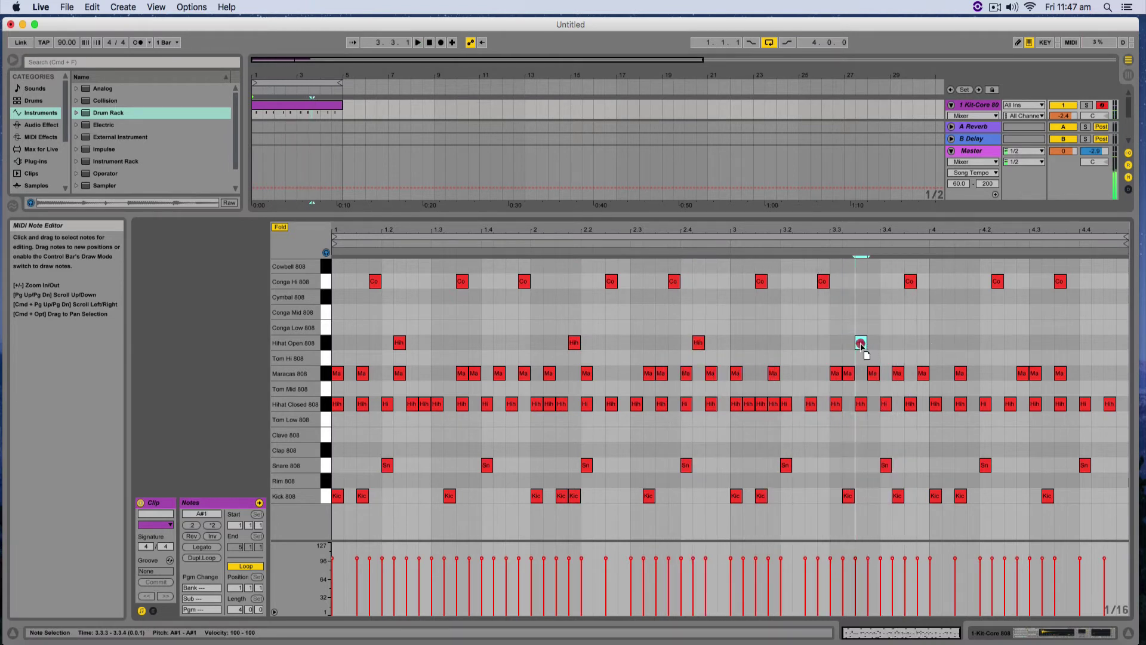
# Audition other Kit-Core 808 sounds against the looping four-bar beat, and stop playback.
pyautogui.click(328, 361)
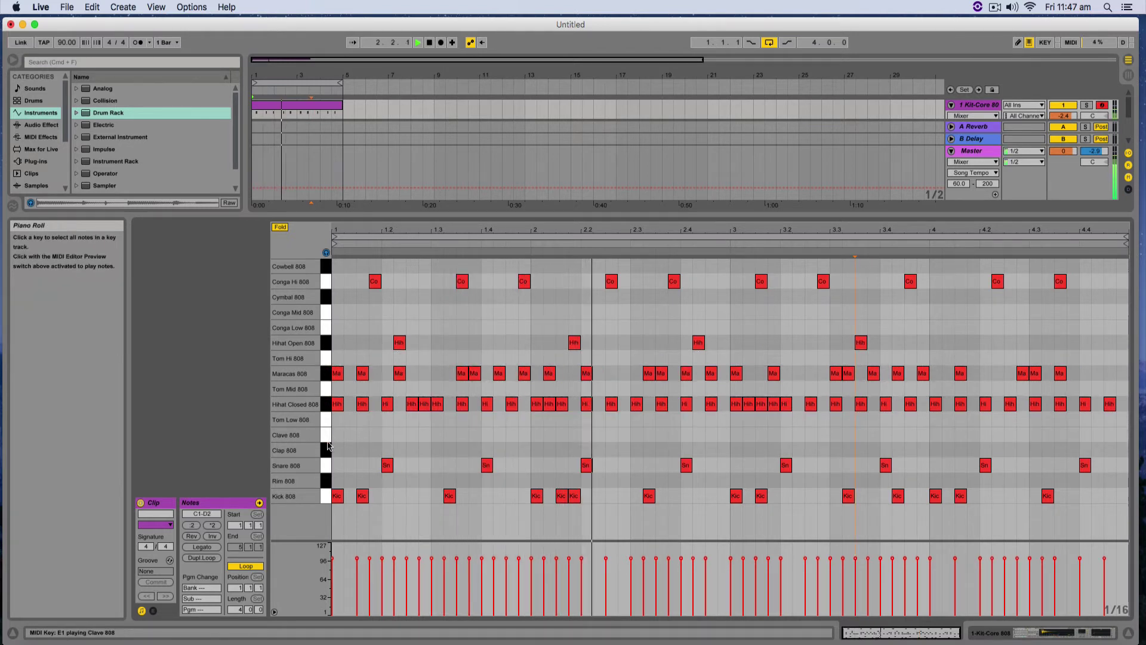
pyautogui.click(326, 465)
pyautogui.click(369, 482)
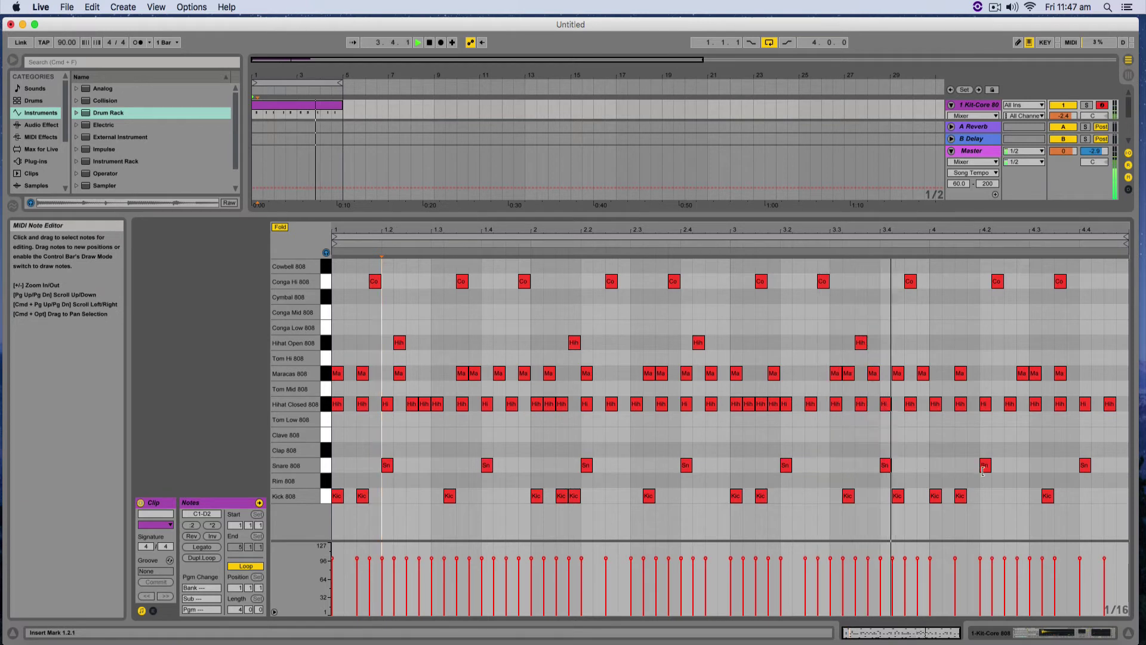
pyautogui.press('space')
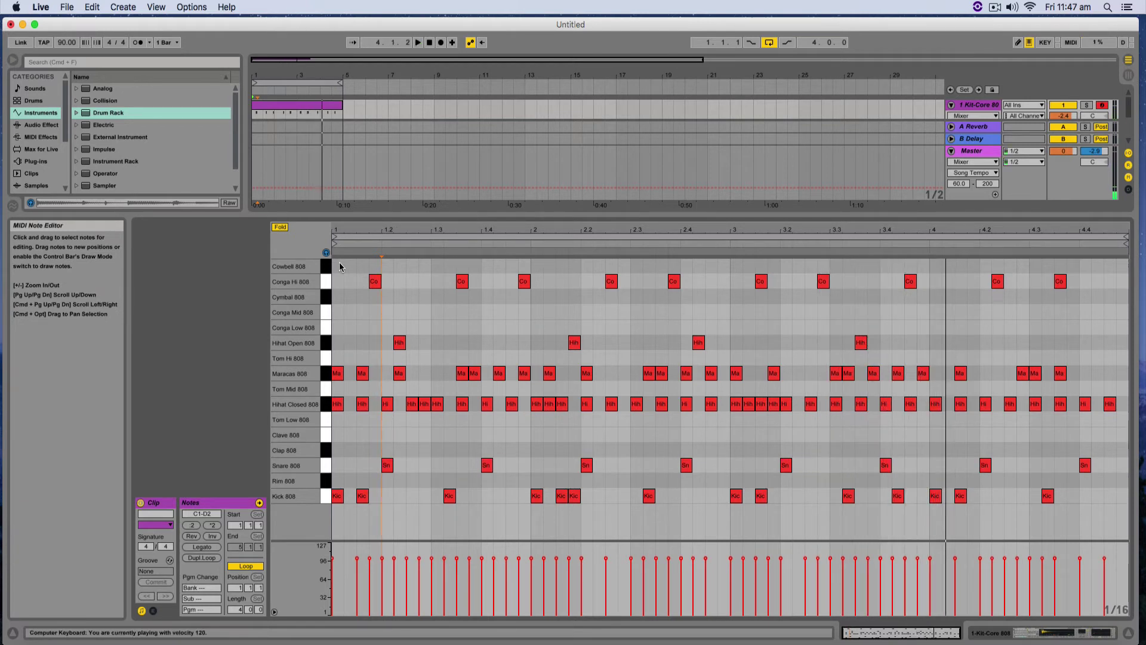
pyautogui.moveTo(339, 263)
pyautogui.mouseDown()
pyautogui.moveTo(458, 465)
pyautogui.moveTo(1069, 531)
pyautogui.mouseUp()
pyautogui.click(1097, 531)
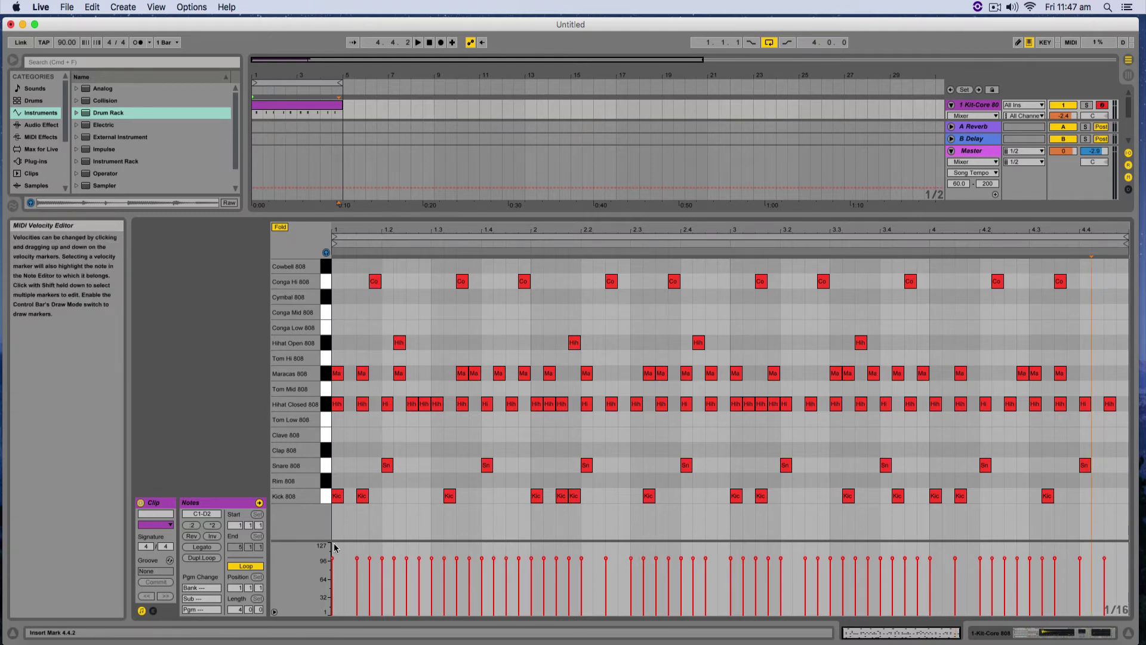
# Enlarge the velocity editor beneath the MIDI notes.
pyautogui.moveTo(355, 541); pyautogui.dragTo(392, 504)
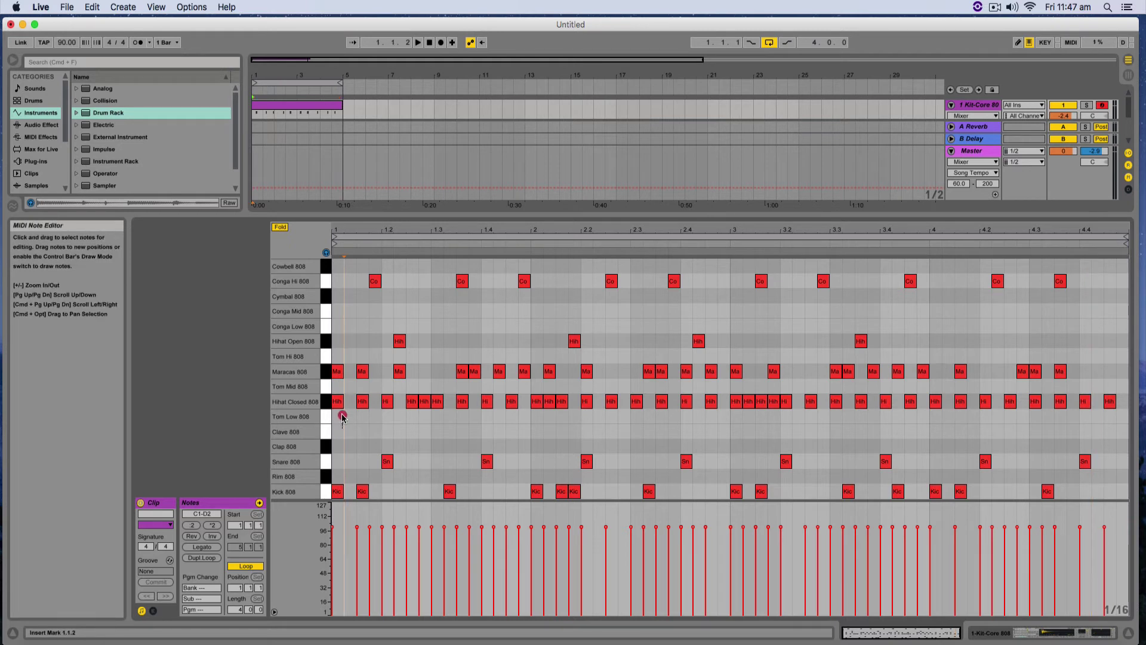
pyautogui.moveTo(342, 416); pyautogui.dragTo(1114, 403)
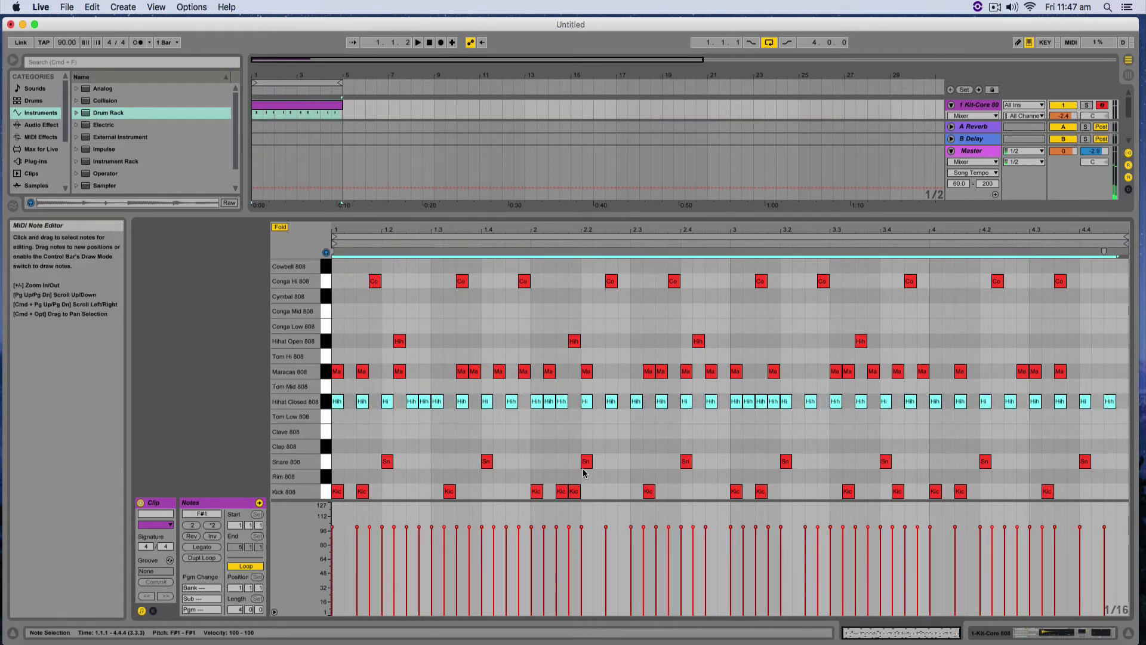
pyautogui.click(435, 435)
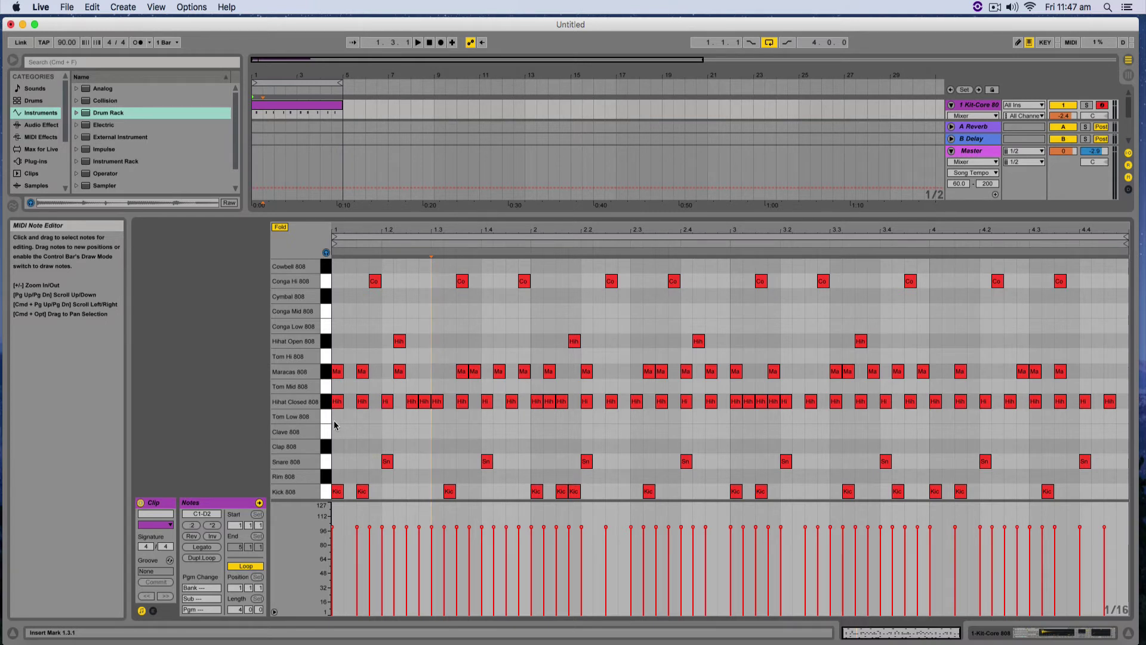
# Lower the velocities of the Hihat Closed 808 notes at 1.1.3 and 1.2.1, setting the 1.2.1 note to 84.
pyautogui.click(337, 402)
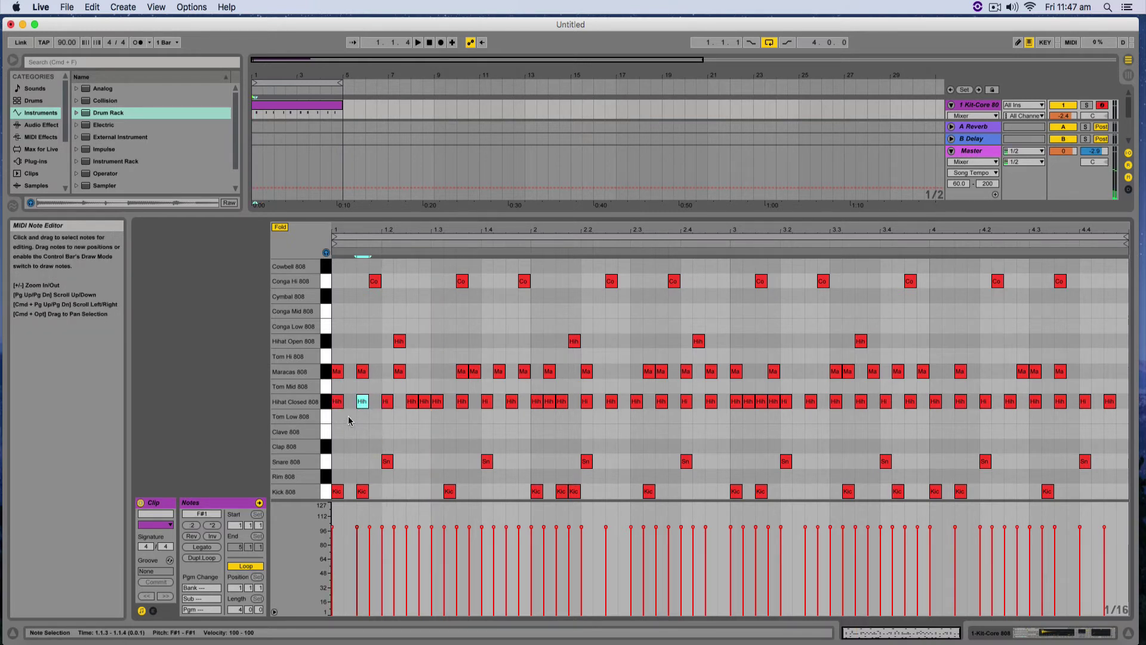
pyautogui.click(338, 401)
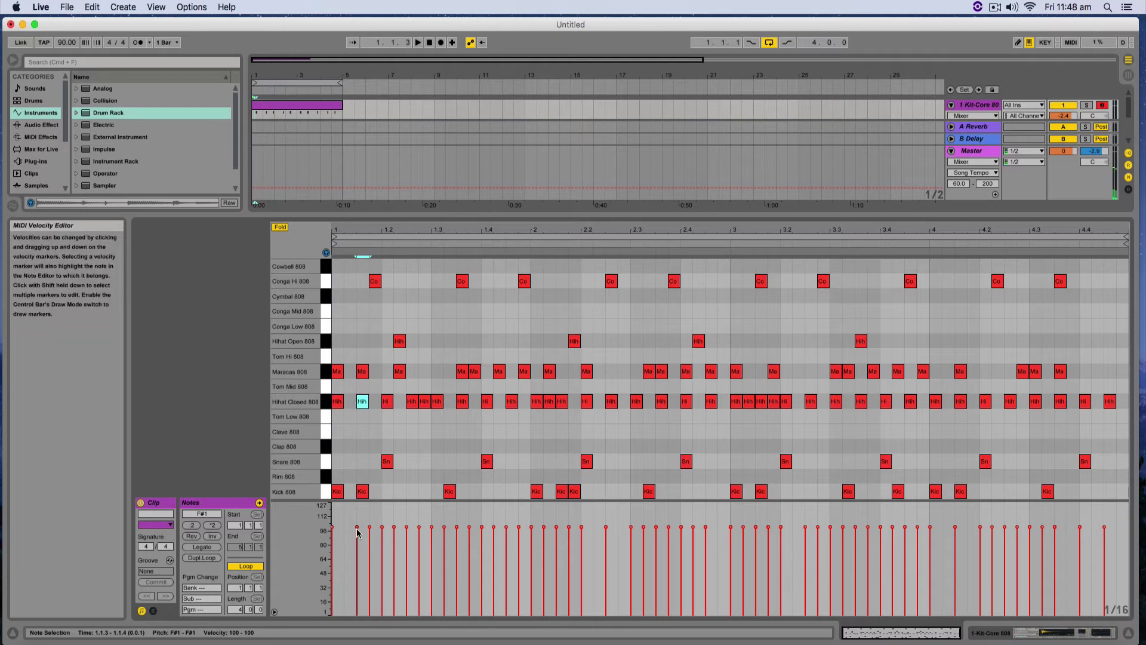
pyautogui.moveTo(357, 527); pyautogui.dragTo(357, 539)
pyautogui.click(337, 401)
pyautogui.click(365, 404)
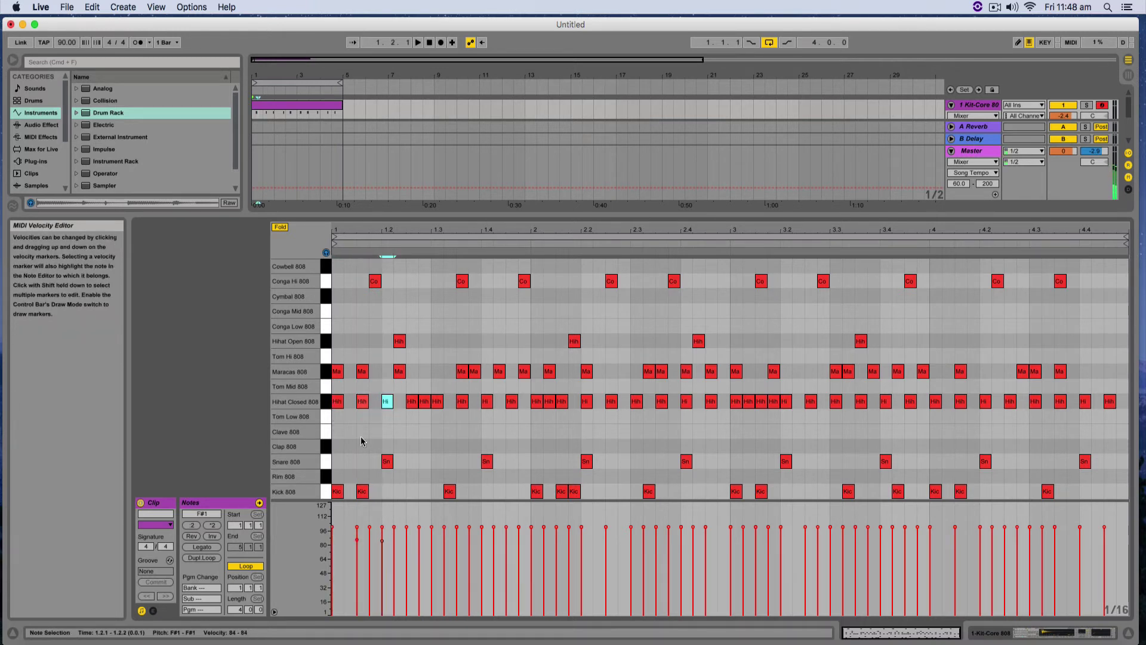
# Play the beat from 1.1.1 and lower the Hihat Closed 808 velocities at 1.2.4, 1.3.3 and 1.4.3.
pyautogui.click(336, 405)
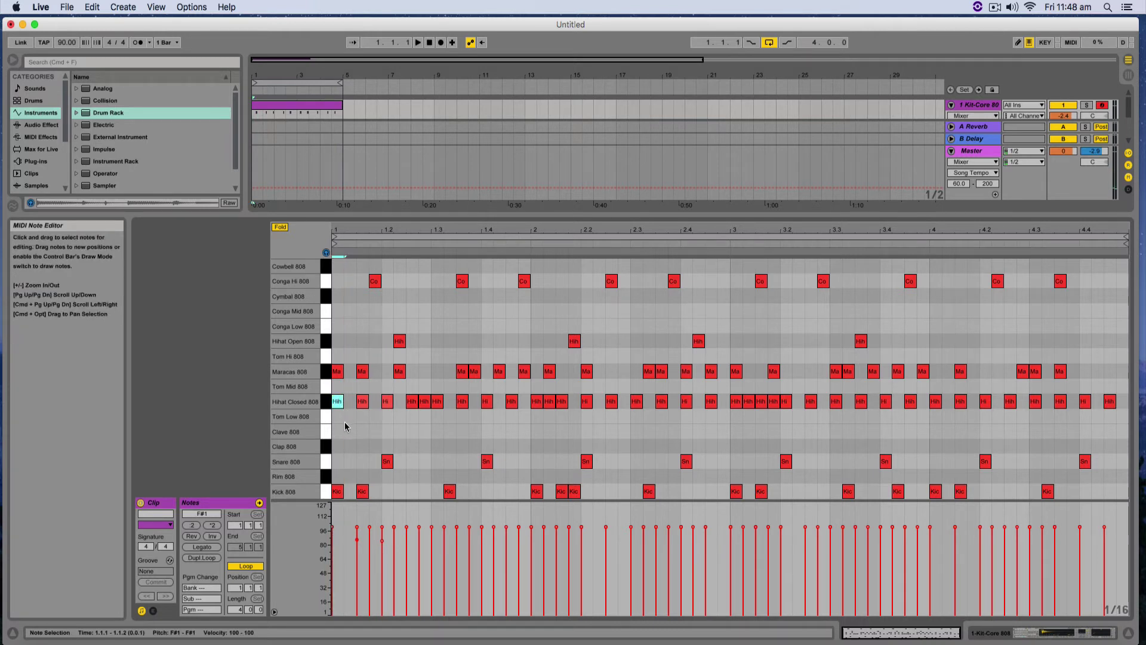
pyautogui.press('space')
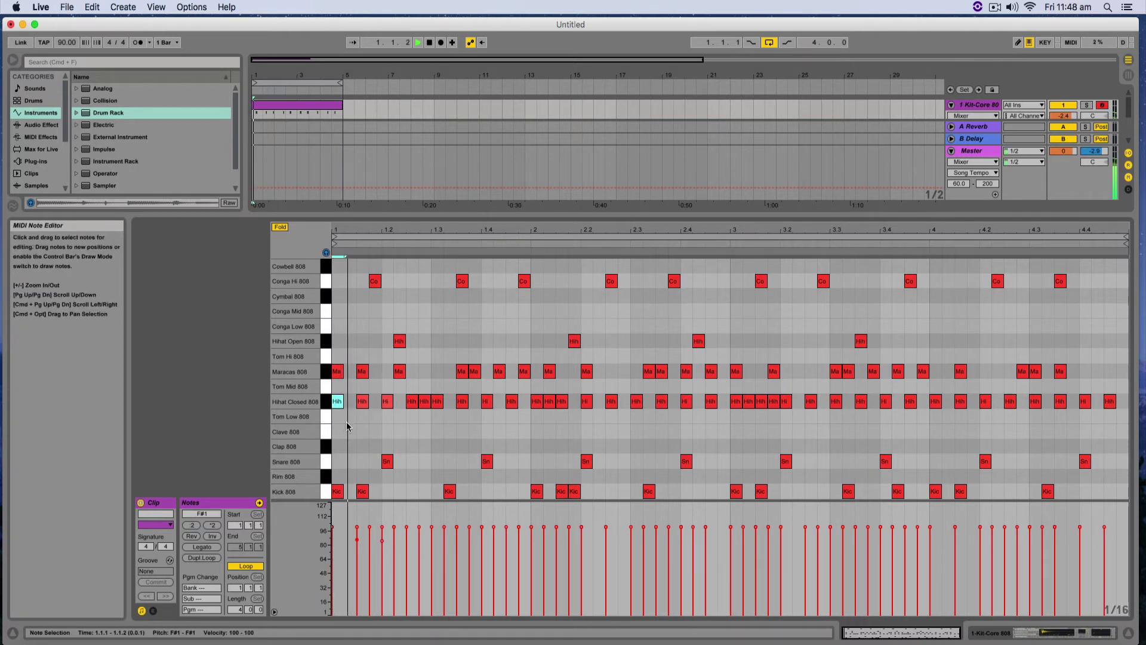
pyautogui.click(425, 405)
pyautogui.click(438, 403)
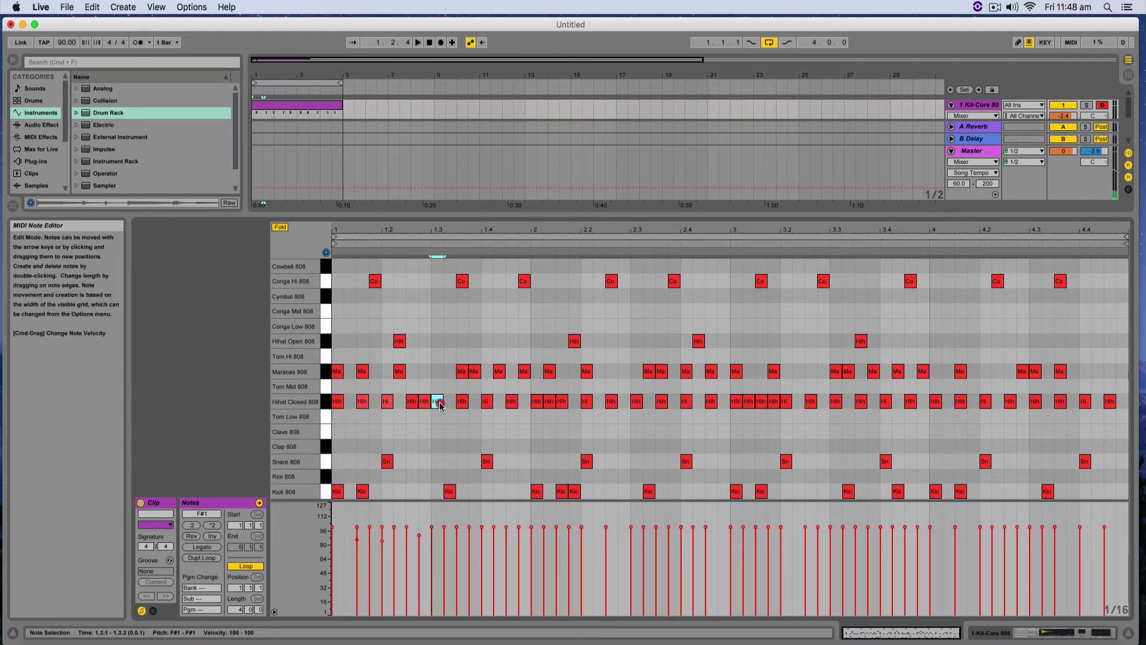
pyautogui.click(463, 404)
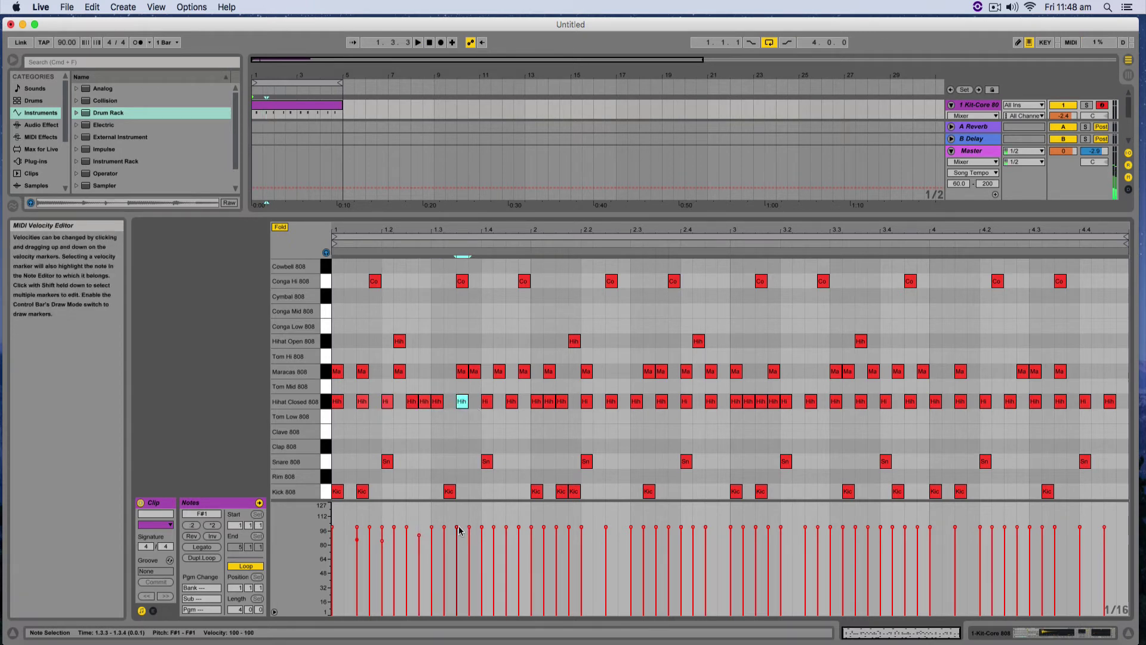
pyautogui.click(511, 401)
# Lower the Hihat Closed 808 velocities at 2.1.2, 2.1.3 and 2.2.3, and set the 2.2.1 note to 97.
pyautogui.click(538, 402)
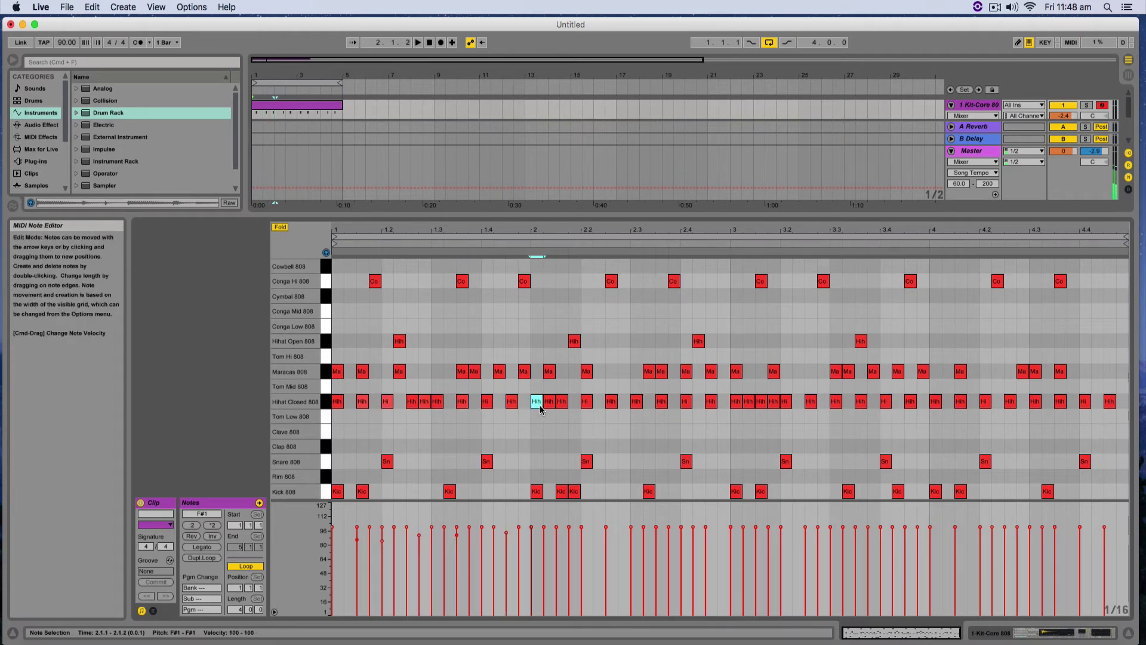
pyautogui.moveTo(565, 416); pyautogui.dragTo(545, 402)
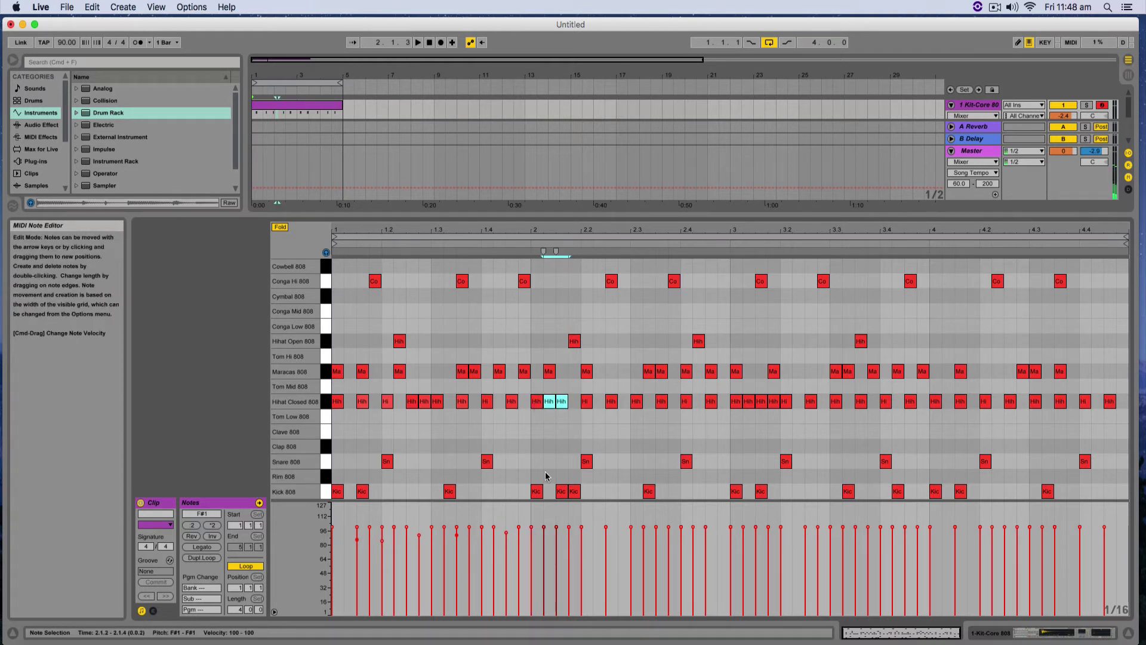
pyautogui.click(587, 403)
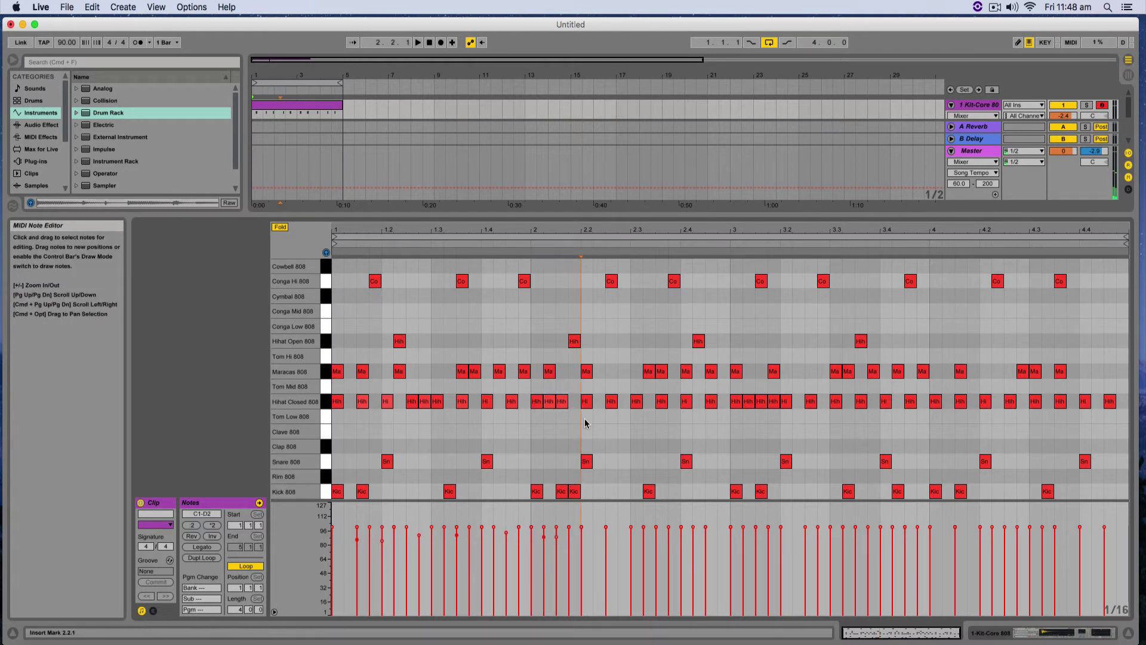
pyautogui.moveTo(581, 527); pyautogui.dragTo(581, 527)
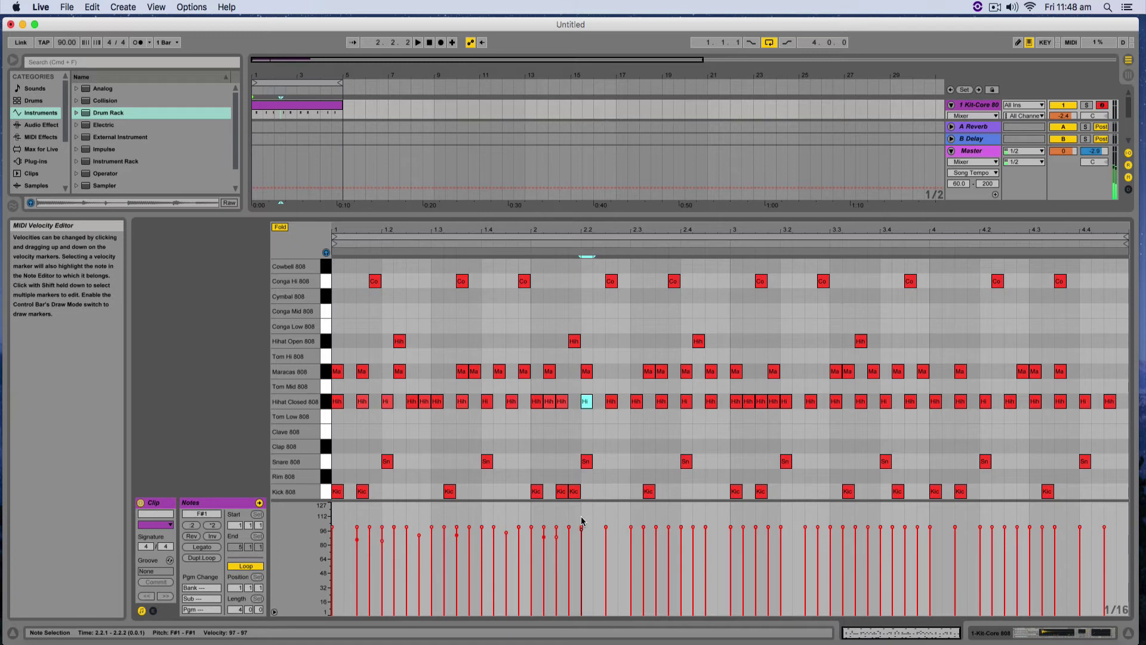
pyautogui.click(611, 401)
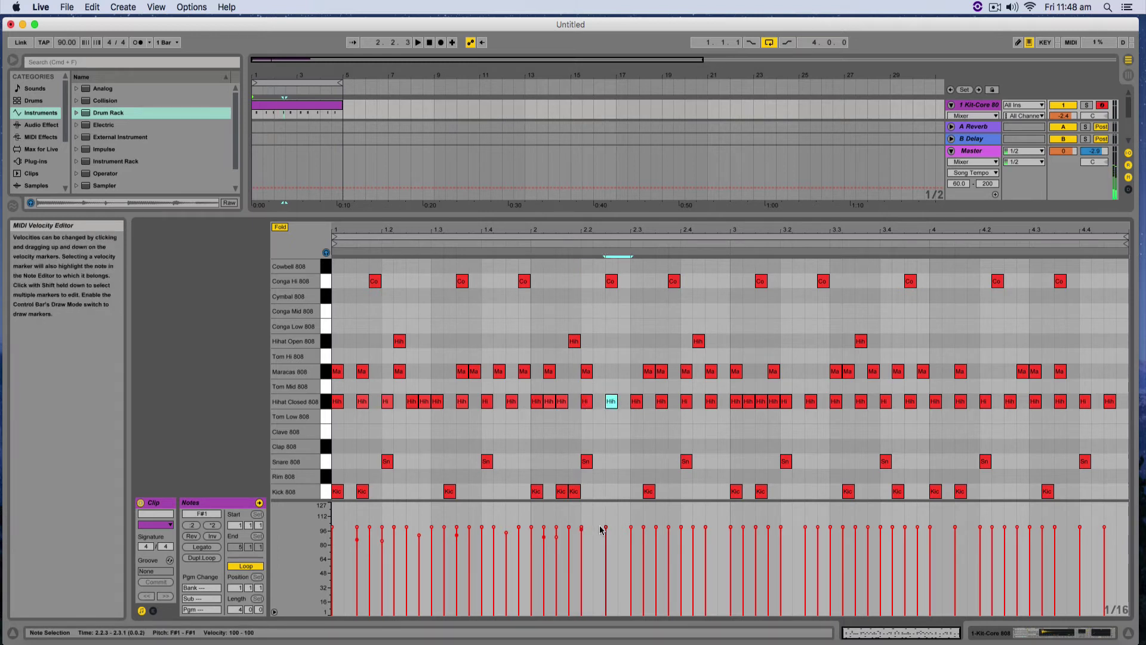
pyautogui.moveTo(606, 530); pyautogui.dragTo(605, 537)
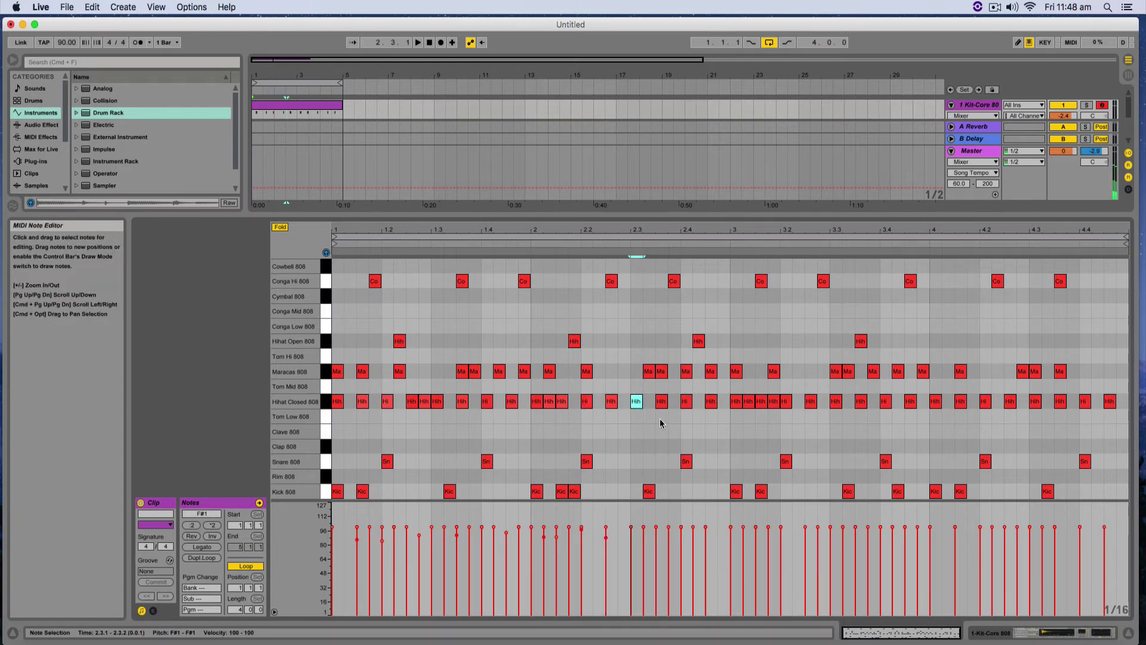
# Lower the Hihat Closed 808 velocities slightly at 2.3.3, 2.4.1, 2.4.3 and from 3.1.2 to 3.1.4.
pyautogui.moveTo(680, 403); pyautogui.dragTo(657, 399)
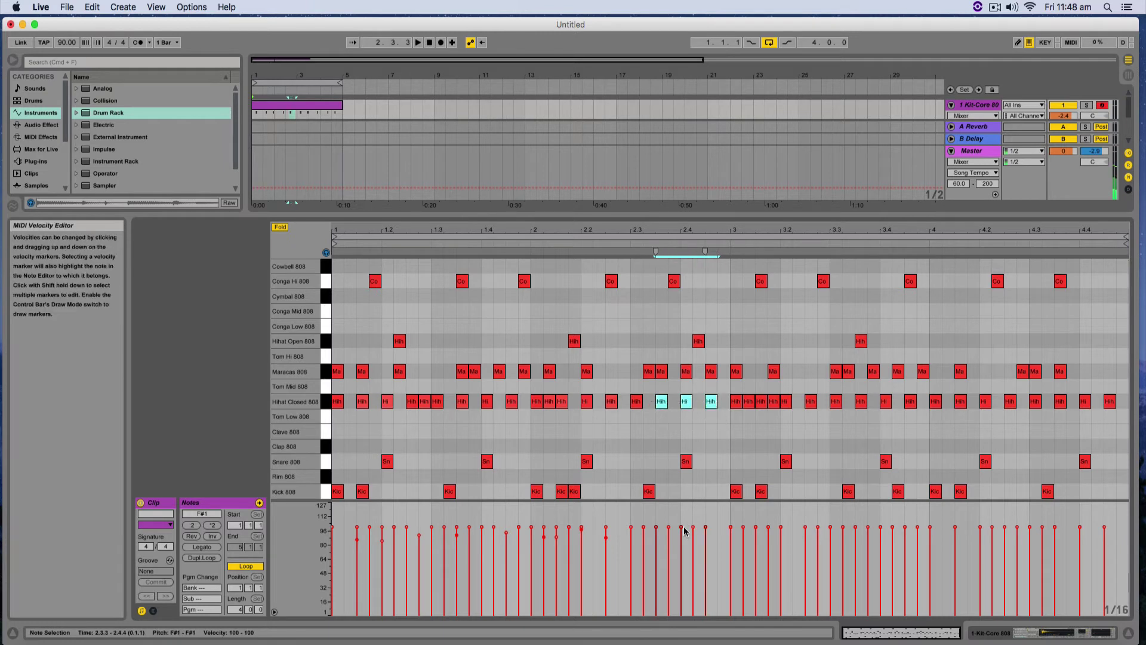
pyautogui.moveTo(746, 421); pyautogui.dragTo(755, 410)
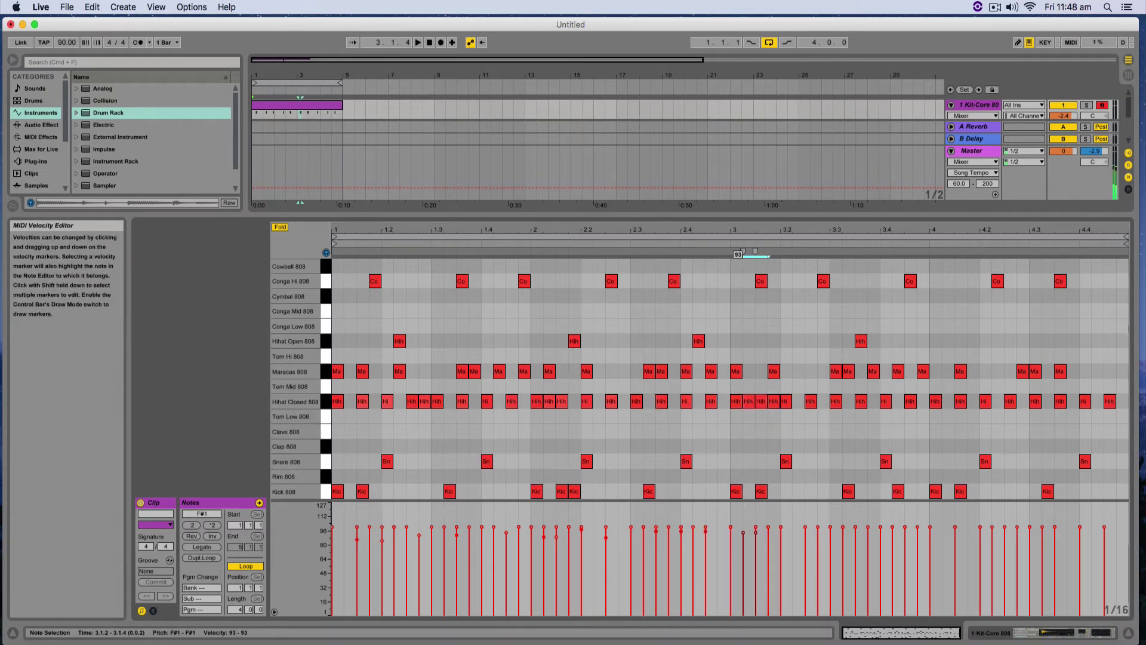
pyautogui.click(769, 443)
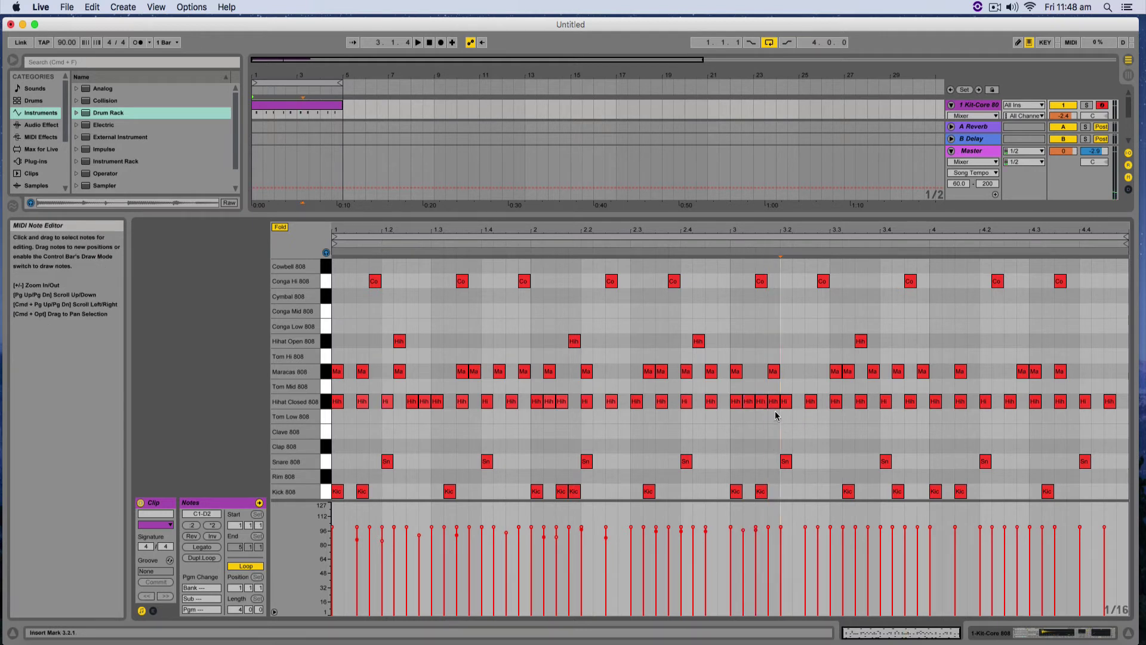
pyautogui.click(767, 534)
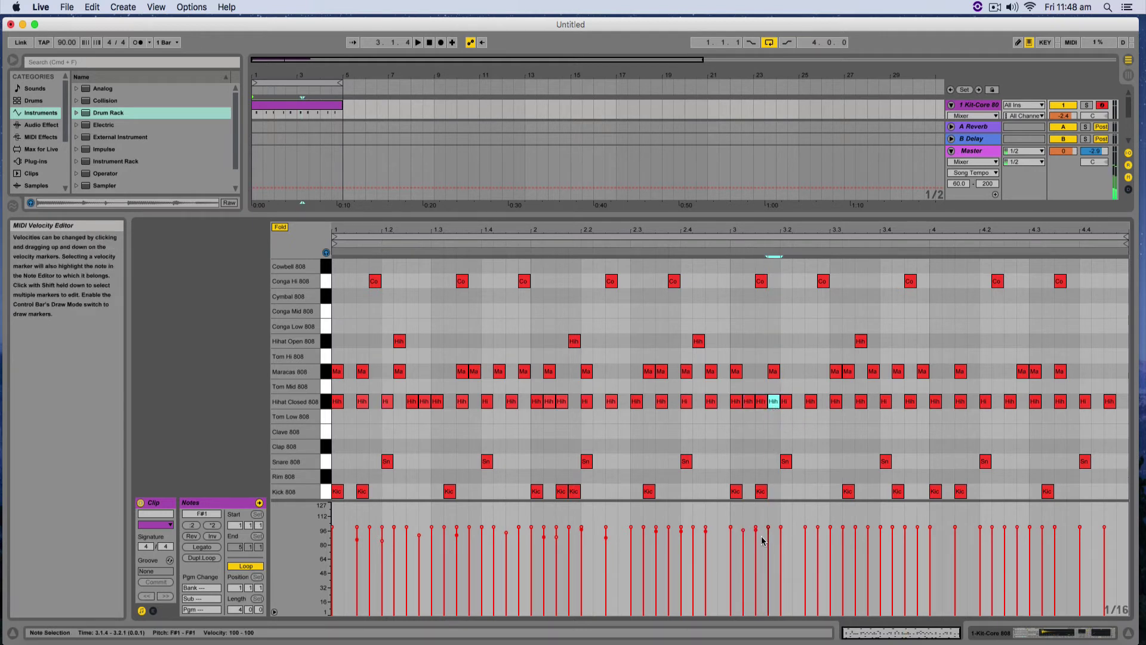
# Lower the Hihat Closed 808 velocities at 3.2.3 and in three groups of three notes between 3.3.3 and 4.4.3, and play back the beat.
pyautogui.click(832, 421)
pyautogui.click(809, 405)
pyautogui.moveTo(805, 528); pyautogui.dragTo(805, 538)
pyautogui.moveTo(852, 416)
pyautogui.mouseDown()
pyautogui.moveTo(913, 399)
pyautogui.moveTo(1111, 405)
pyautogui.mouseUp()
pyautogui.click(923, 434)
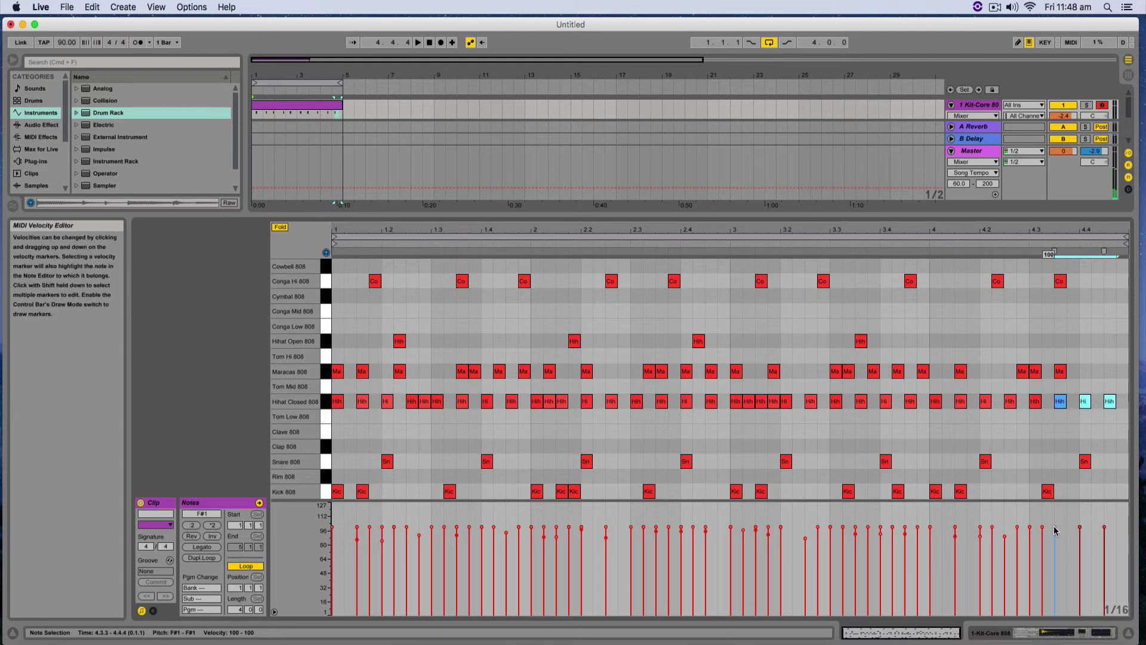
pyautogui.click(1044, 478)
pyautogui.press('space')
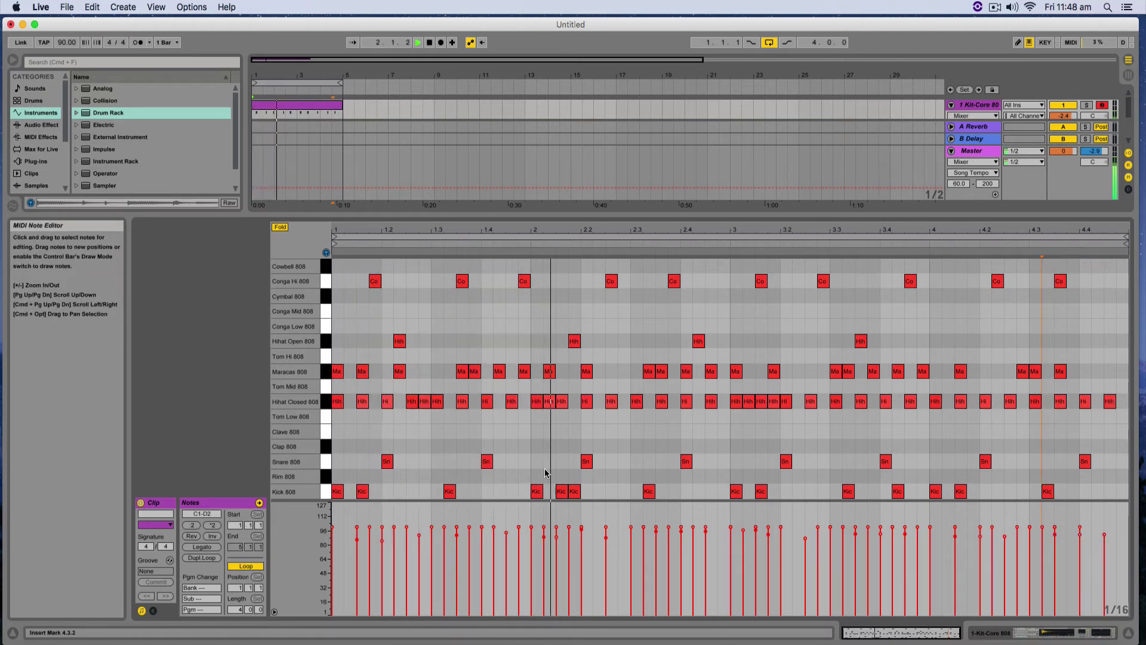
# Lower the Snare 808 notes at 1.4.1, 2.4.1, 3.4.1 and 4.4.1 to velocity 94.
pyautogui.click(486, 461)
pyautogui.press('space')
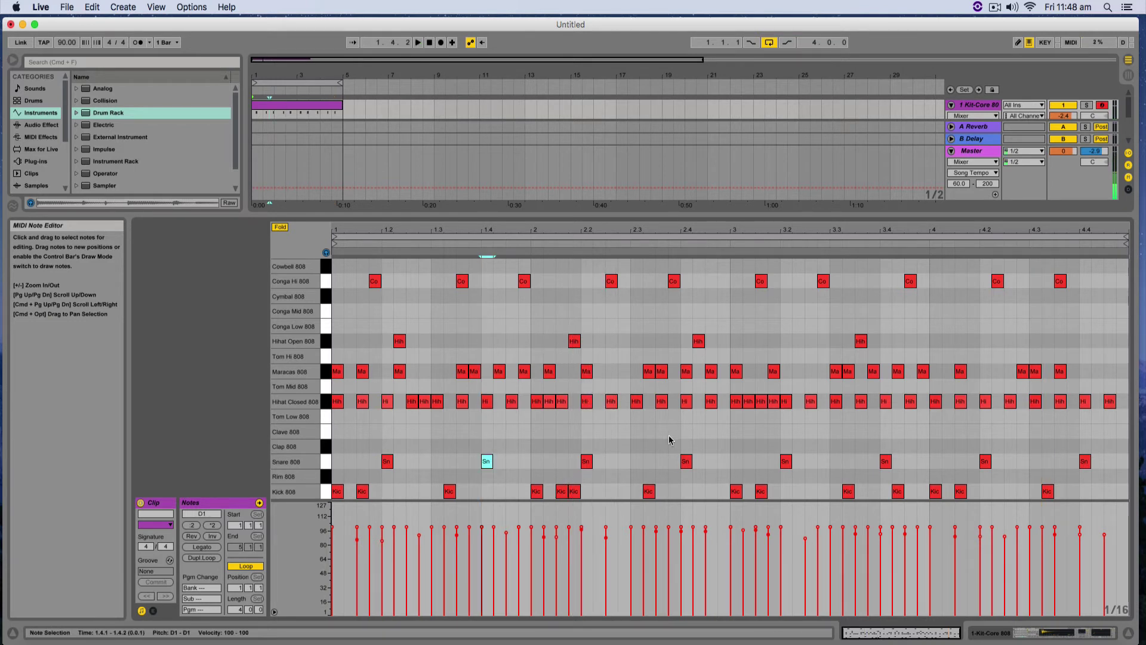
pyautogui.moveTo(656, 439); pyautogui.dragTo(694, 469)
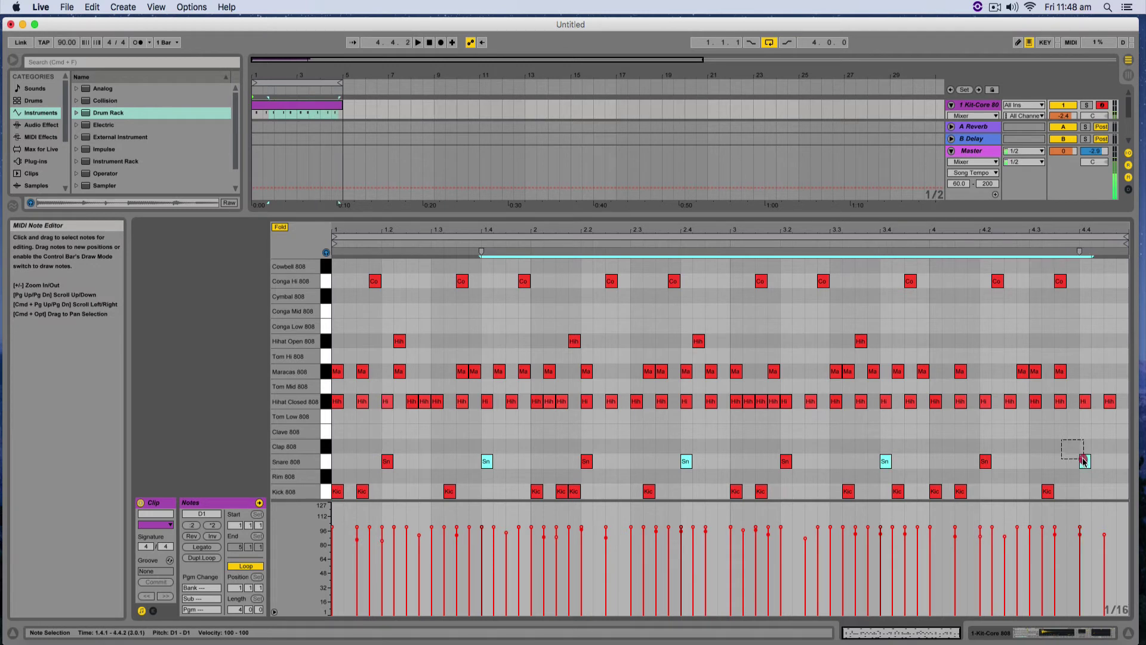
pyautogui.moveTo(483, 530); pyautogui.dragTo(483, 535)
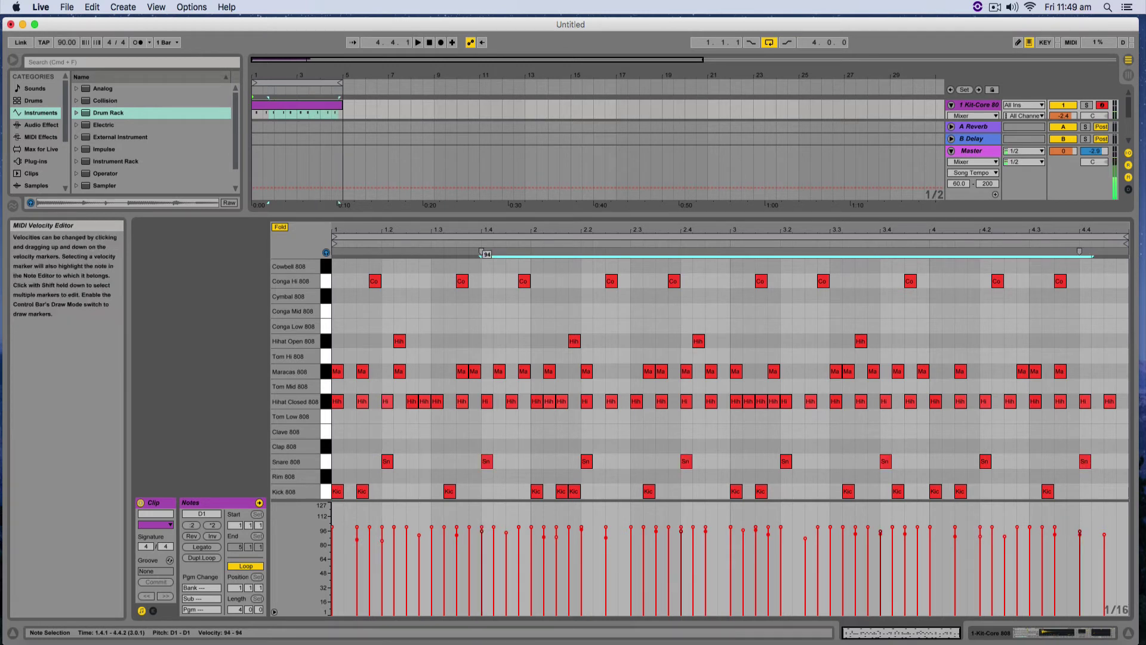
pyautogui.click(519, 481)
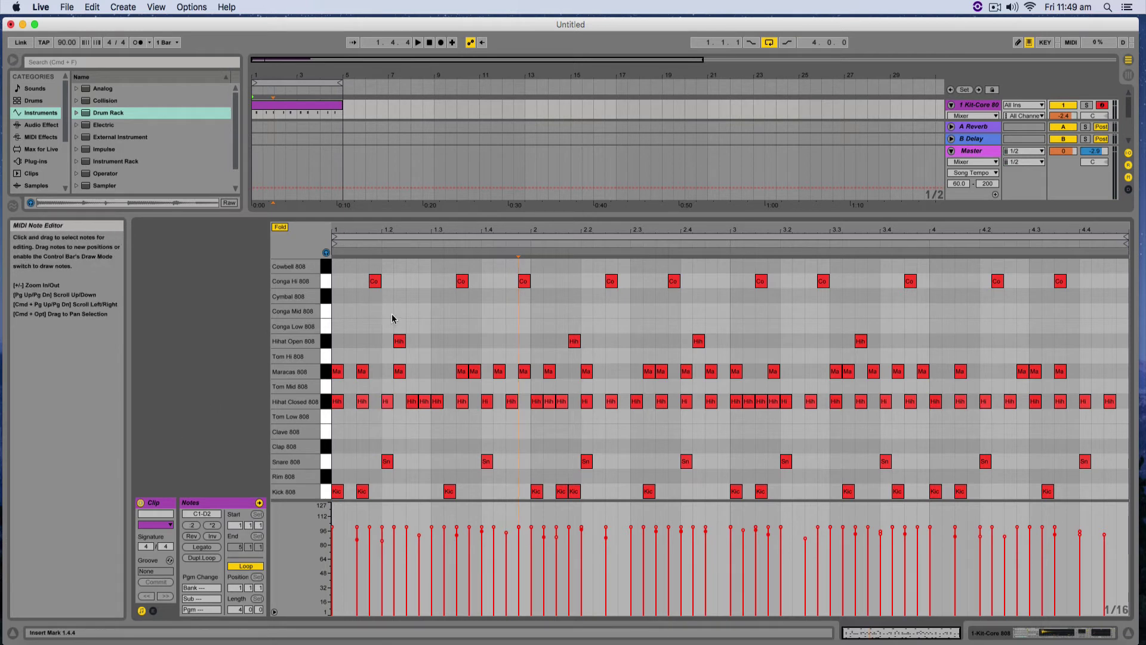
# Play part of the beat and lower the Conga Hi 808 notes at 1.3.3 and 1.4.4 to velocity 73.
pyautogui.click(377, 284)
pyautogui.press('space')
pyautogui.click(433, 289)
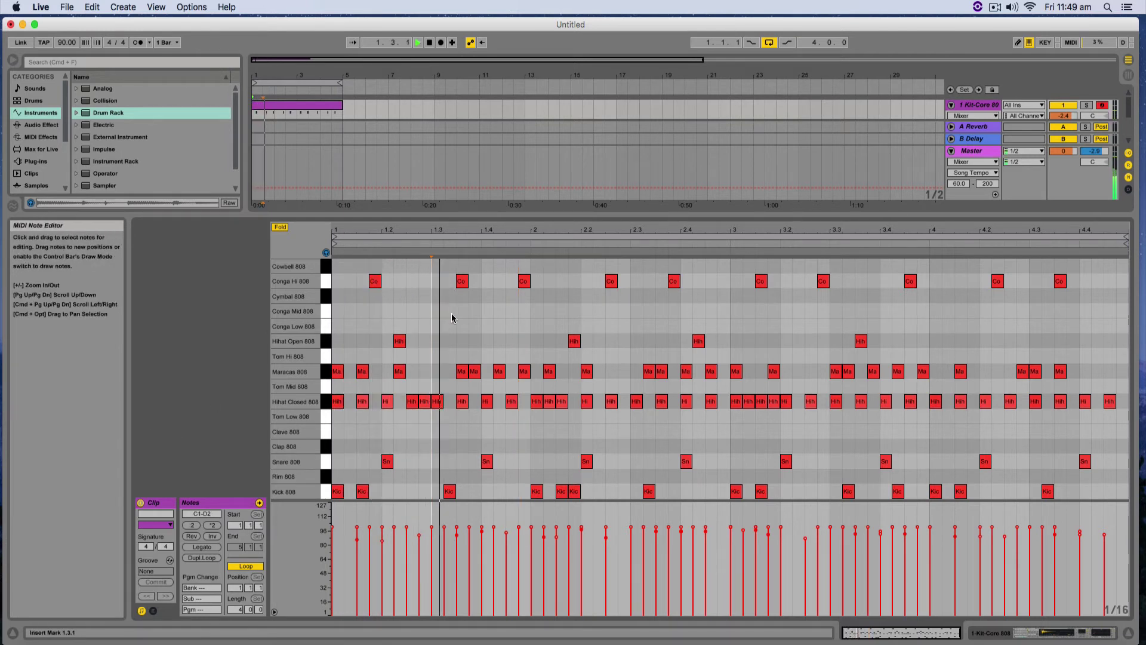
pyautogui.press('space')
pyautogui.moveTo(545, 304); pyautogui.dragTo(435, 271)
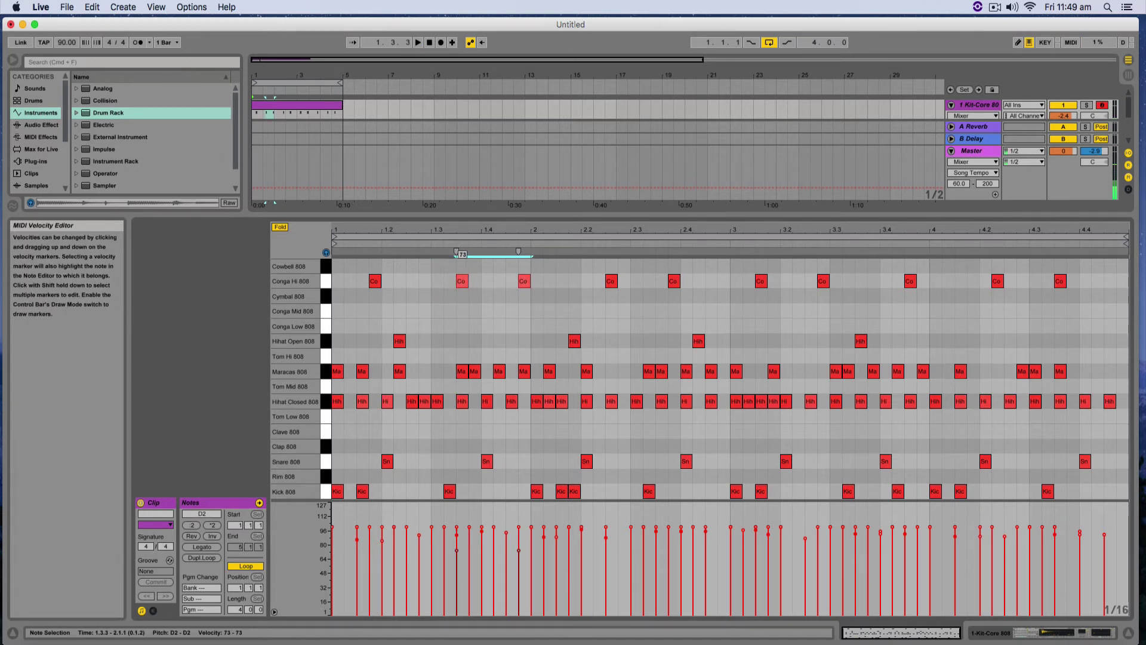
# Play the beat from 2.2.3 and lower the Conga Hi 808 notes at 2.2.3 and 2.3.4 to velocity 85.
pyautogui.moveTo(650, 327); pyautogui.dragTo(767, 268)
pyautogui.click(610, 320)
pyautogui.press('space')
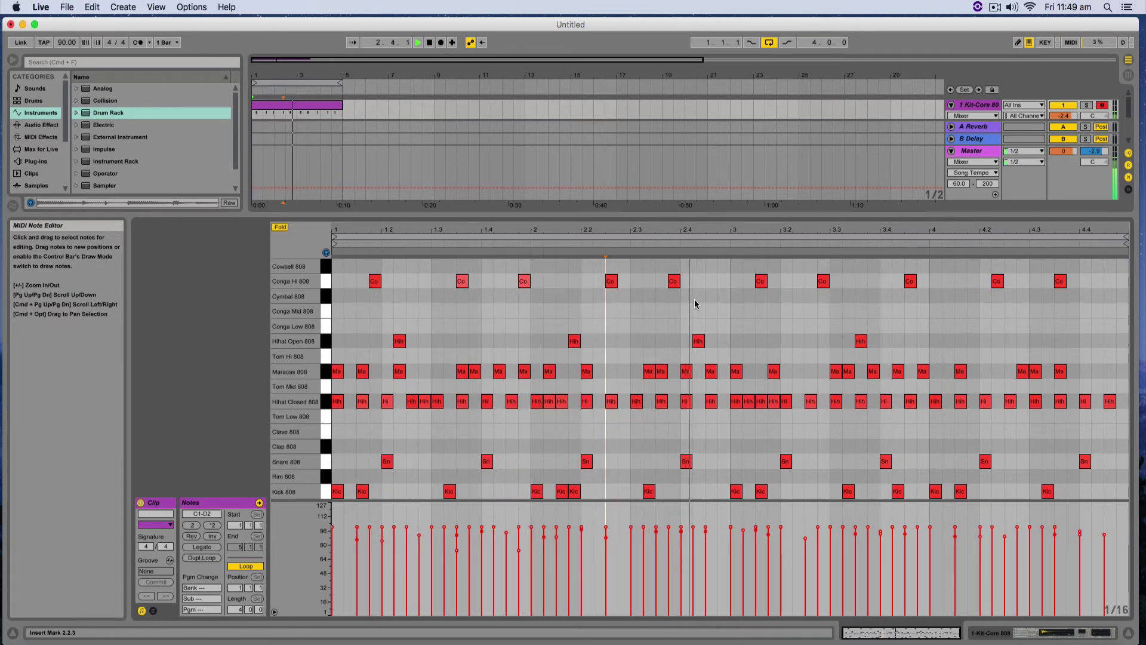
pyautogui.moveTo(694, 299); pyautogui.dragTo(605, 276)
pyautogui.press('space')
pyautogui.moveTo(605, 530); pyautogui.dragTo(605, 538)
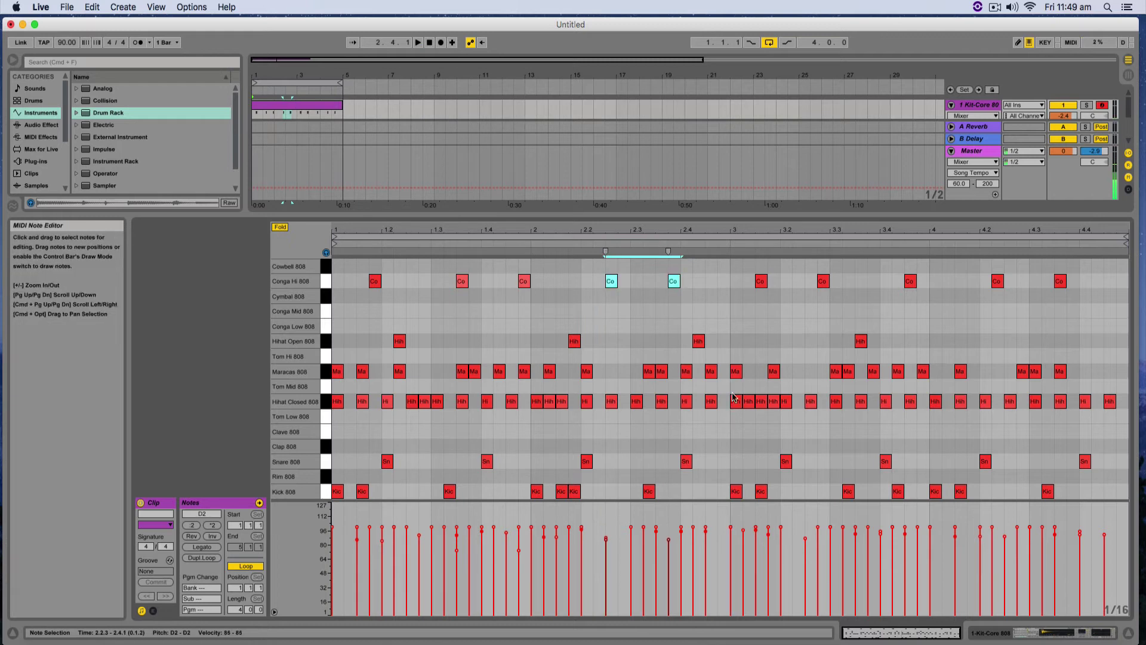
# Lower the Conga Hi 808 notes from 3.2.4 to 4.3.3 to velocity 81.
pyautogui.click(761, 284)
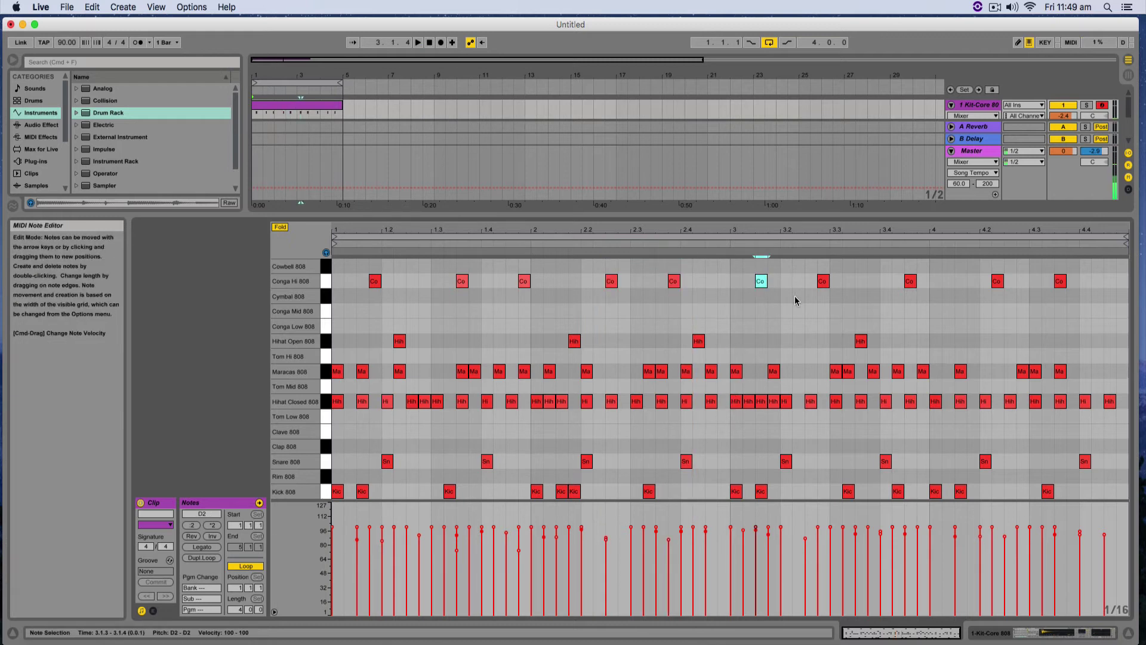
pyautogui.moveTo(803, 298); pyautogui.dragTo(1069, 276)
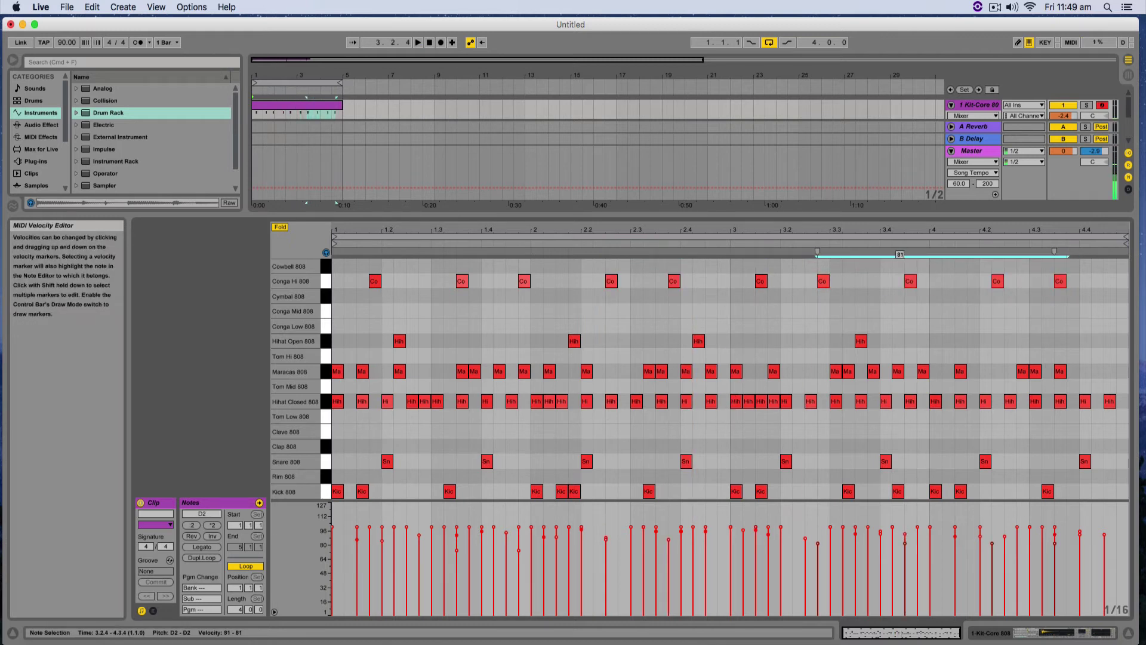
pyautogui.click(916, 447)
# Set the Maracas 808 notes at 1.1.3 and 1.2.2 to velocity 75, those from 1.3.4 to 1.4.4 to 84, and lower those from 2.2.1 to 2.3.3.
pyautogui.moveTo(362, 373); pyautogui.dragTo(387, 375)
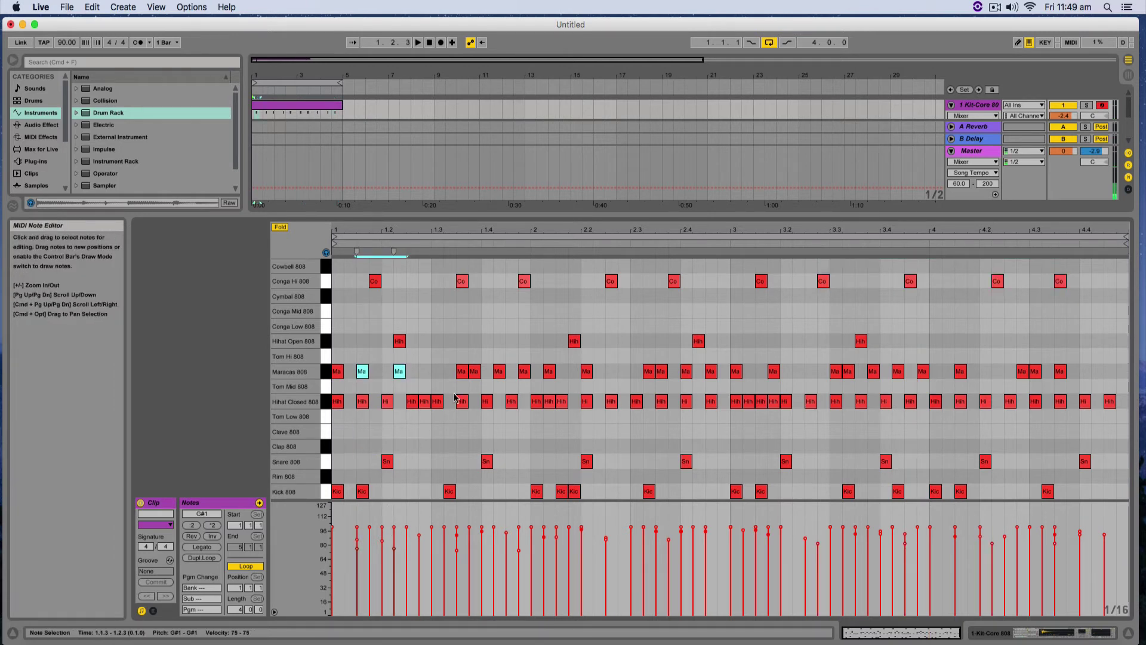
pyautogui.moveTo(476, 356); pyautogui.dragTo(529, 382)
pyautogui.moveTo(518, 531); pyautogui.dragTo(519, 541)
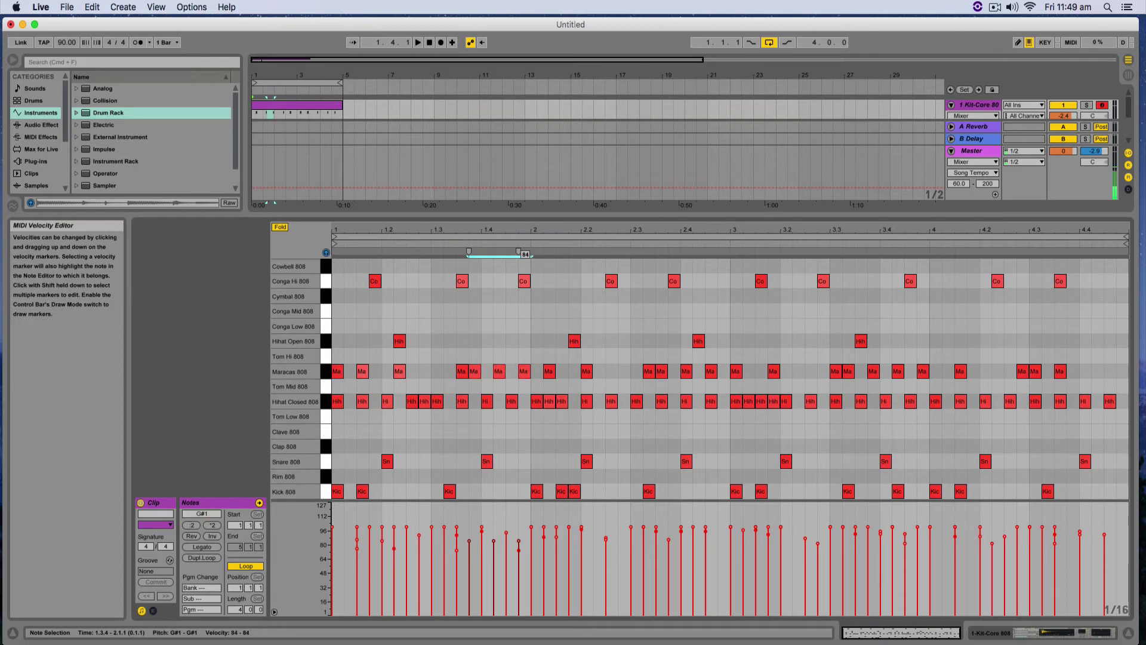
pyautogui.moveTo(566, 365); pyautogui.dragTo(671, 379)
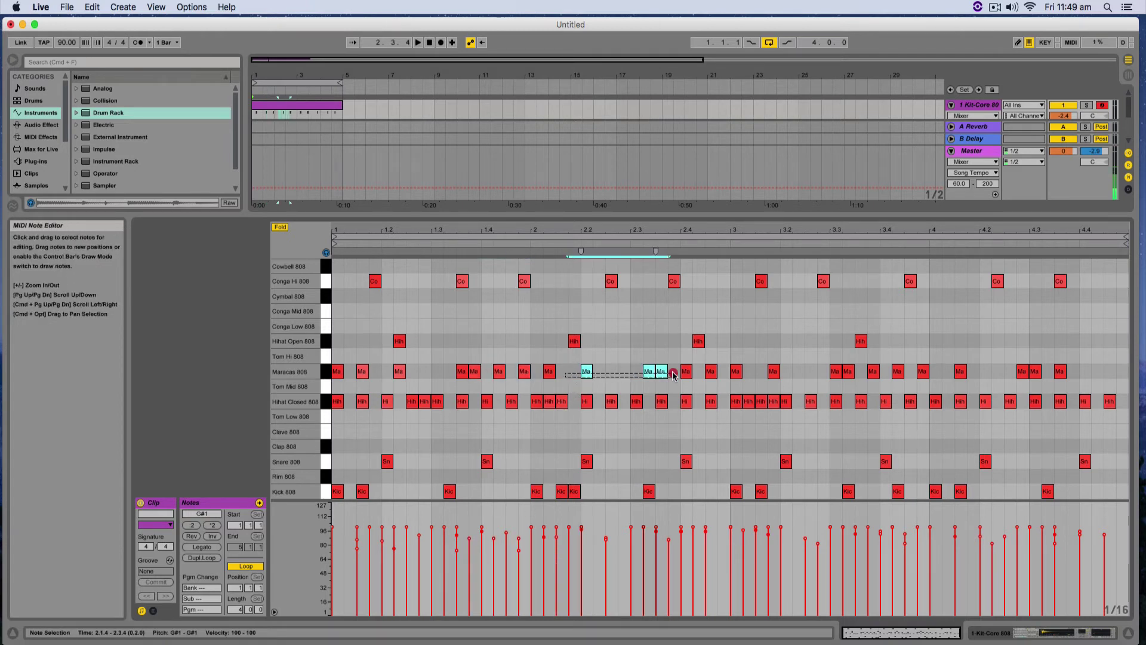
pyautogui.moveTo(643, 538); pyautogui.dragTo(643, 541)
# Set the Maracas 808 notes at 2.4.3, 3.1.1 and 3.1.4 to velocity 83, and slightly lower those from 3.3.2 to 3.4.4.
pyautogui.moveTo(697, 386); pyautogui.dragTo(779, 366)
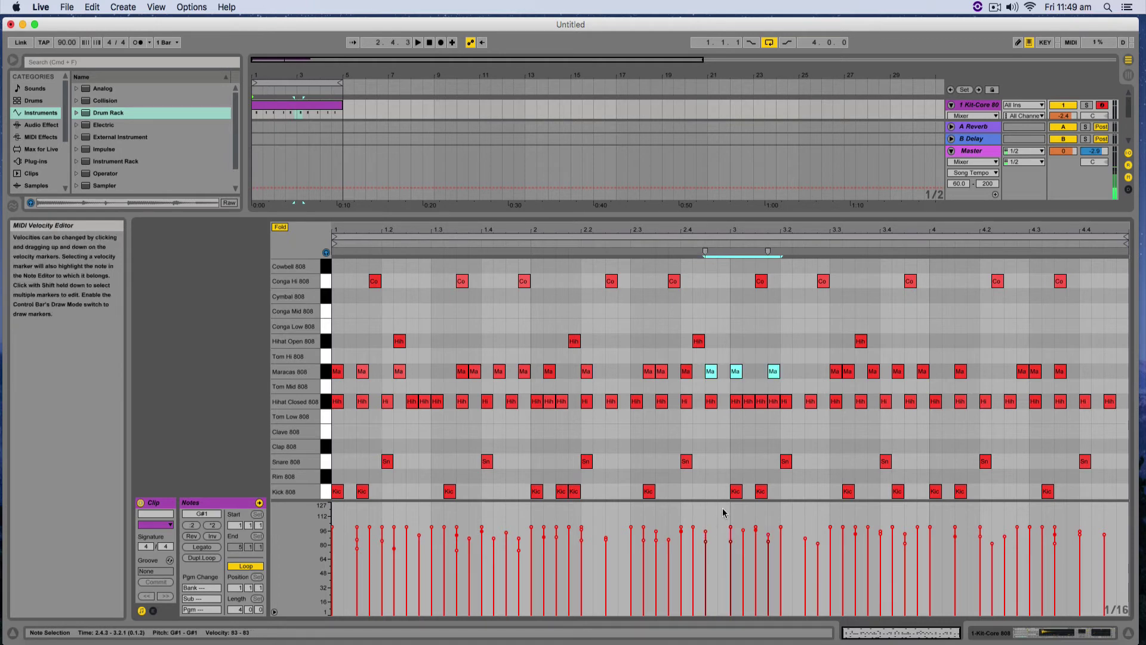
pyautogui.moveTo(848, 385); pyautogui.dragTo(928, 362)
pyautogui.moveTo(867, 526); pyautogui.dragTo(868, 535)
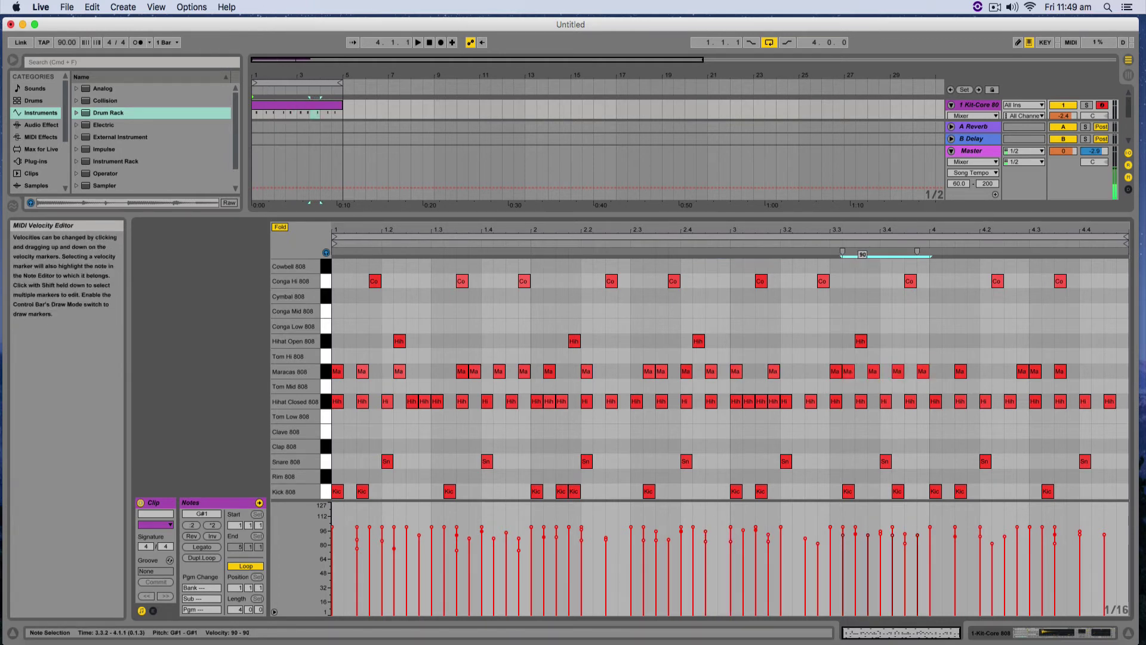
pyautogui.moveTo(992, 384); pyautogui.dragTo(1061, 366)
pyautogui.click(1043, 381)
pyautogui.click(1036, 373)
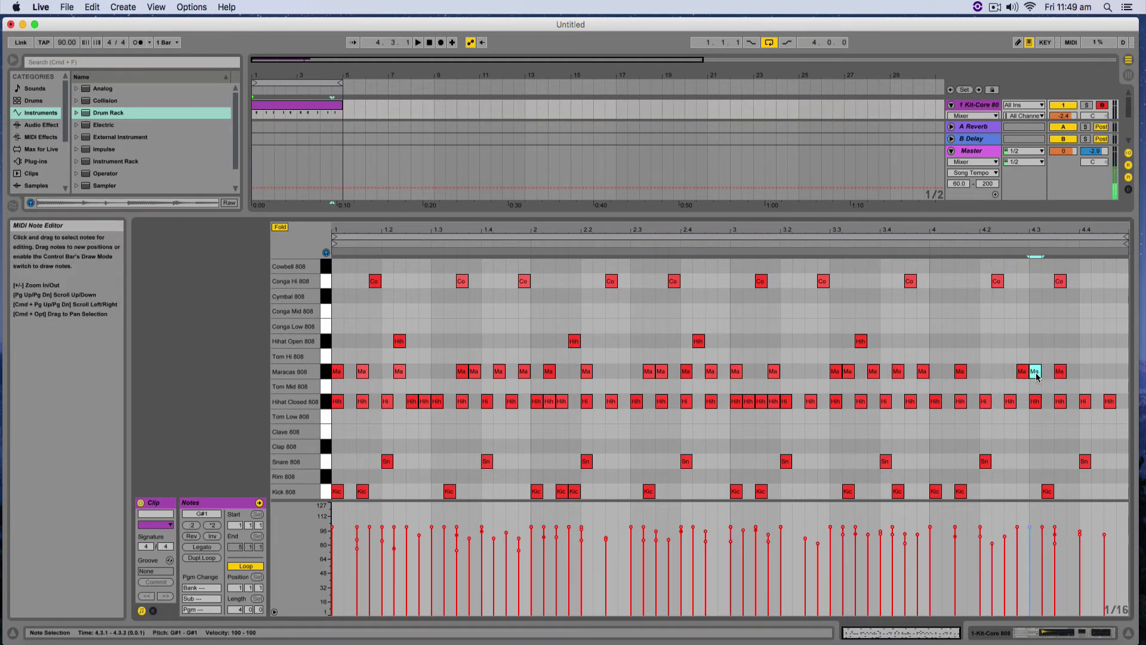
# Play back the beat, enlarge the arrangement area and select the four-bar range of the drum clip.
pyautogui.click(901, 310)
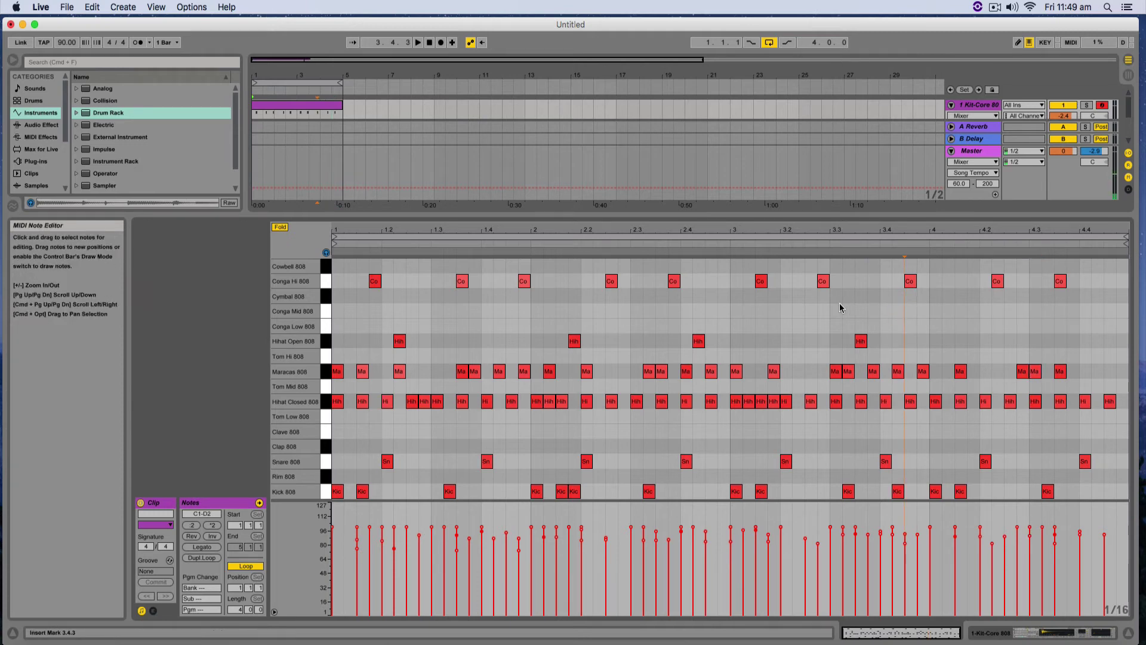
pyautogui.press('space')
pyautogui.moveTo(788, 219); pyautogui.dragTo(780, 373)
pyautogui.click(307, 105)
pyautogui.click(296, 83)
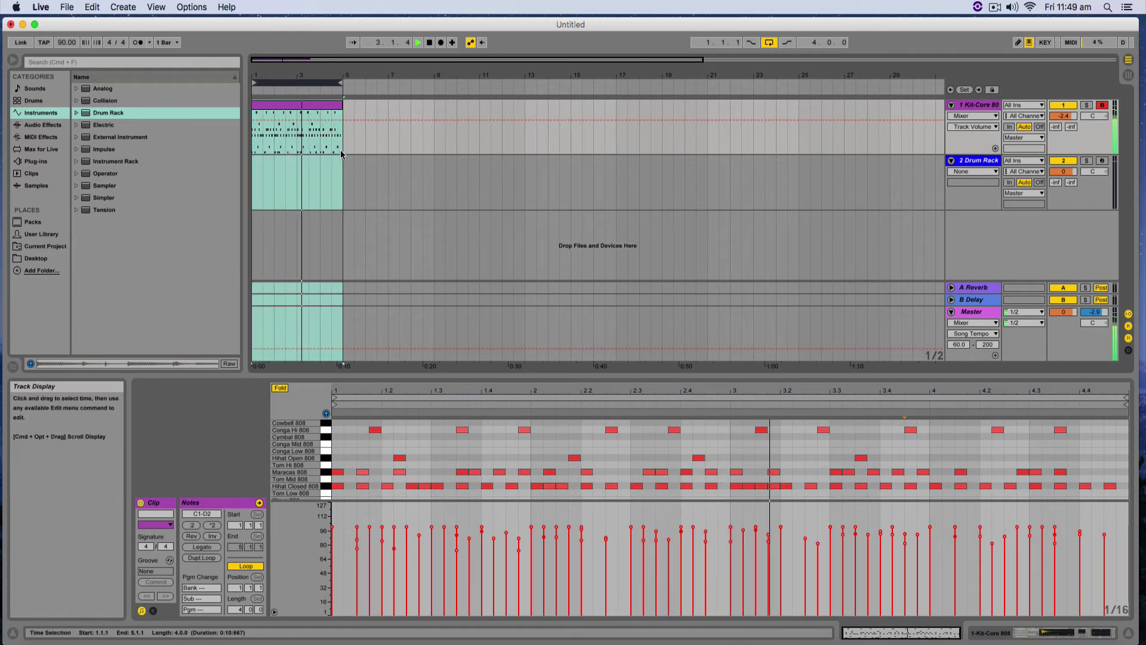
pyautogui.click(334, 105)
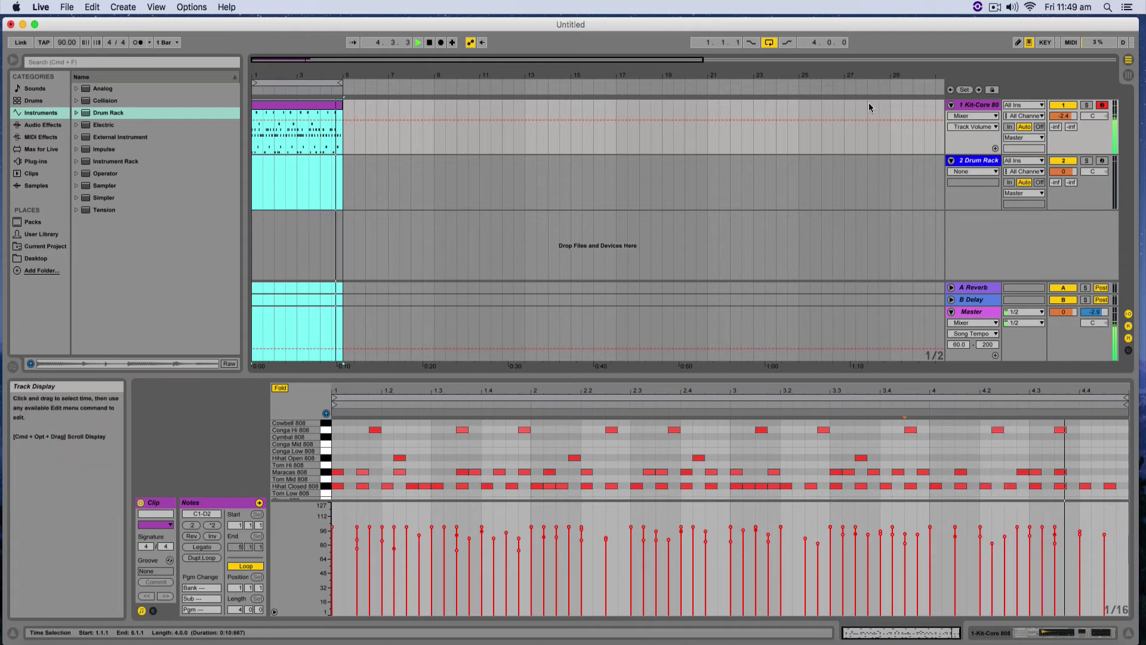
# Show the Kit-Core 808 devices, select the Kick 808 pad and unfold its Glue Compressor and EQ Eight.
pyautogui.click(974, 106)
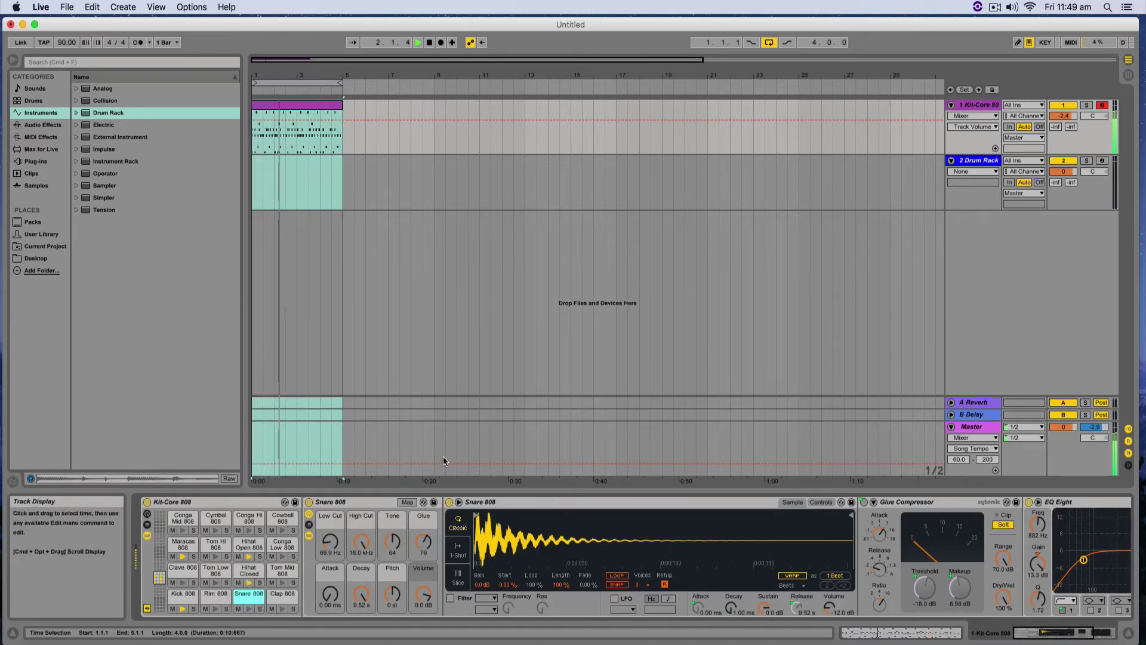
pyautogui.click(182, 595)
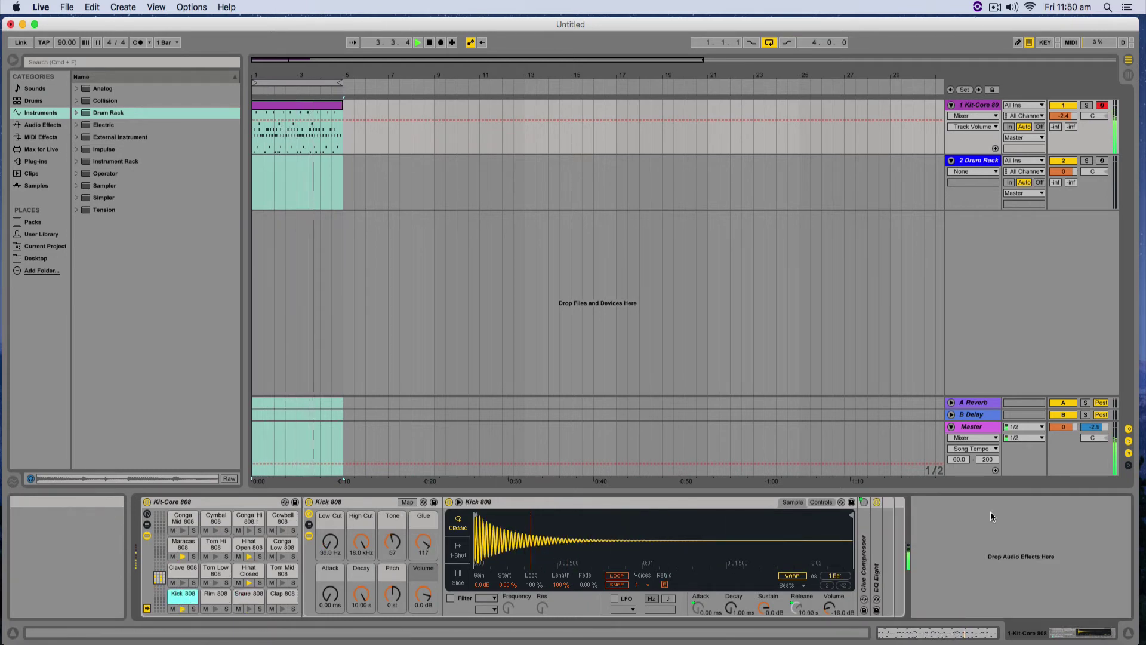
pyautogui.doubleClick(876, 558)
pyautogui.doubleClick(865, 552)
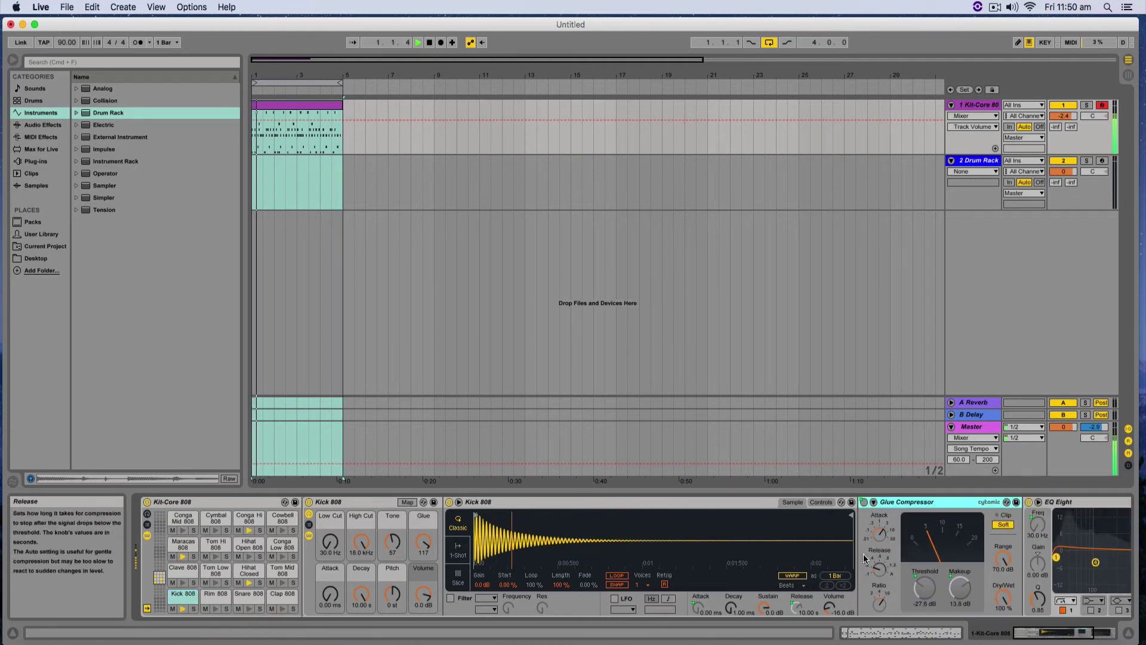
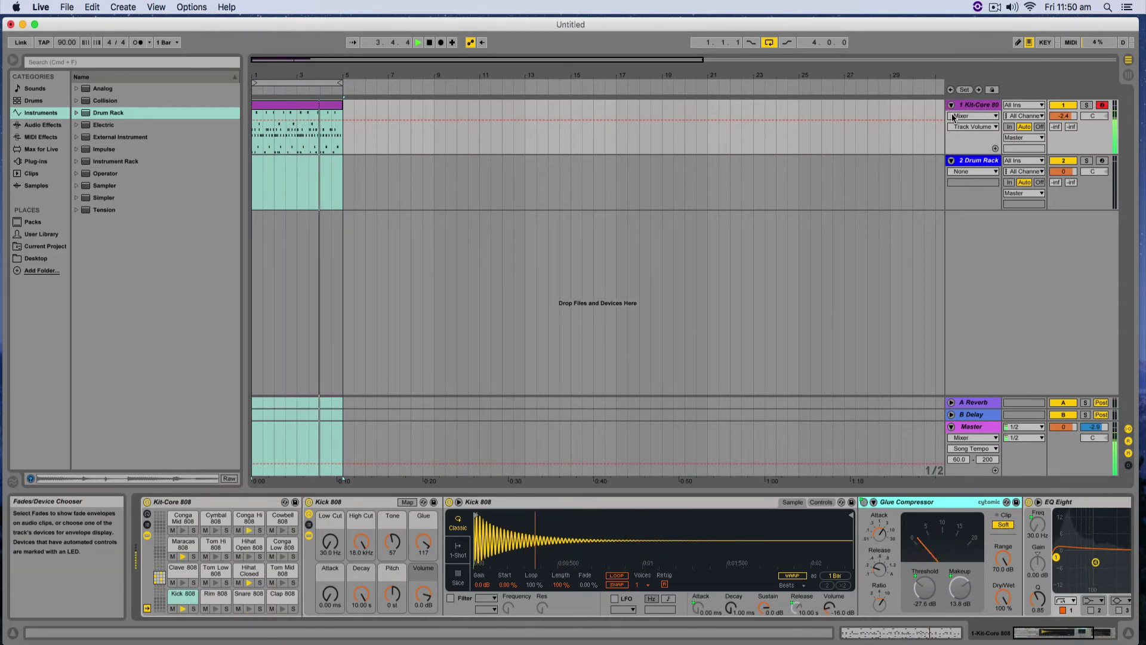
# Switch to the Session View mixer and raise the Kit-Core 808 track's send to A Reverb.
pyautogui.press('Tab')
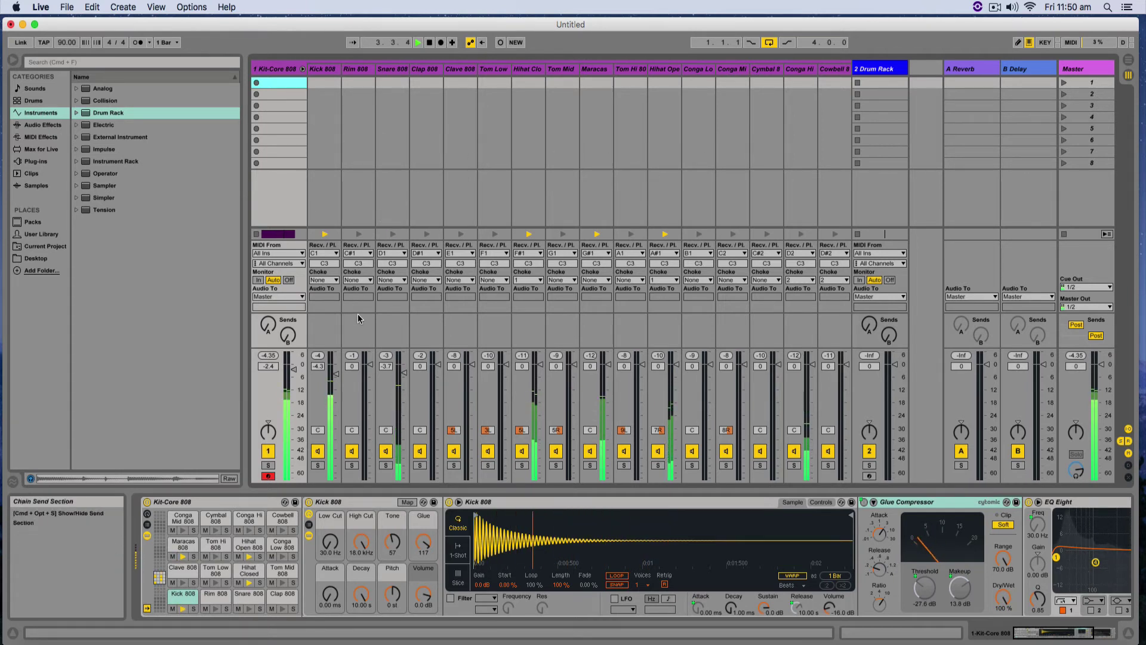
pyautogui.moveTo(268, 328)
pyautogui.mouseDown()
pyautogui.moveTo(267, 304)
pyautogui.moveTo(267, 328)
pyautogui.mouseUp()
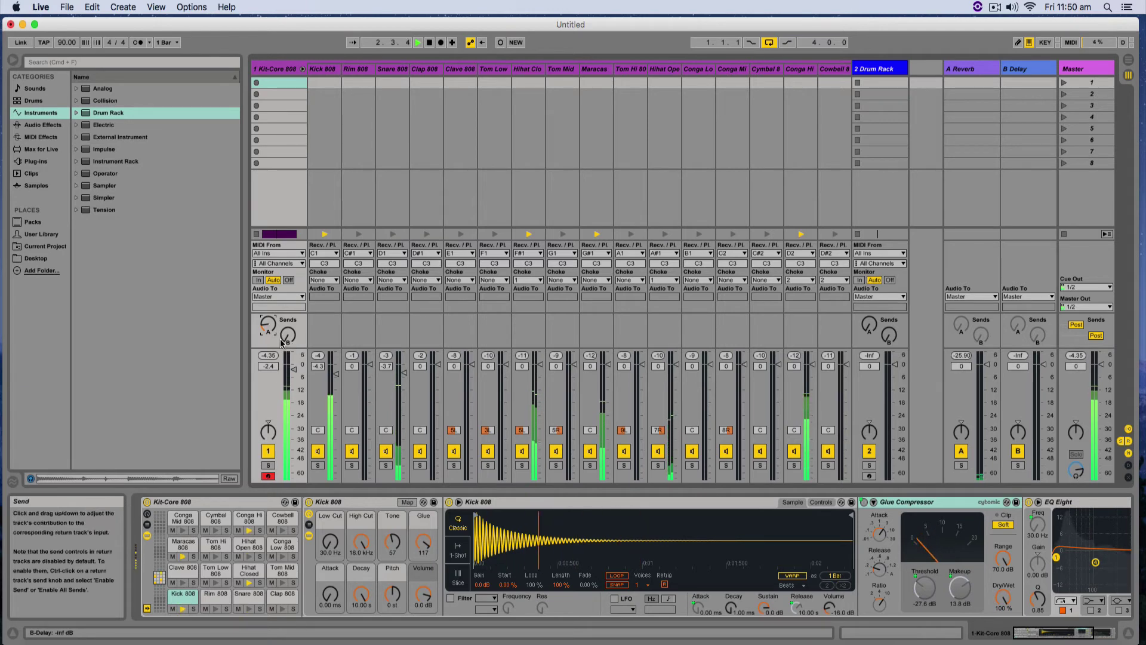
# Check the send sections of the individual Kit-Core 808 drum chains, including kick, rim and snare.
pyautogui.click(316, 324)
pyautogui.click(358, 325)
pyautogui.click(397, 322)
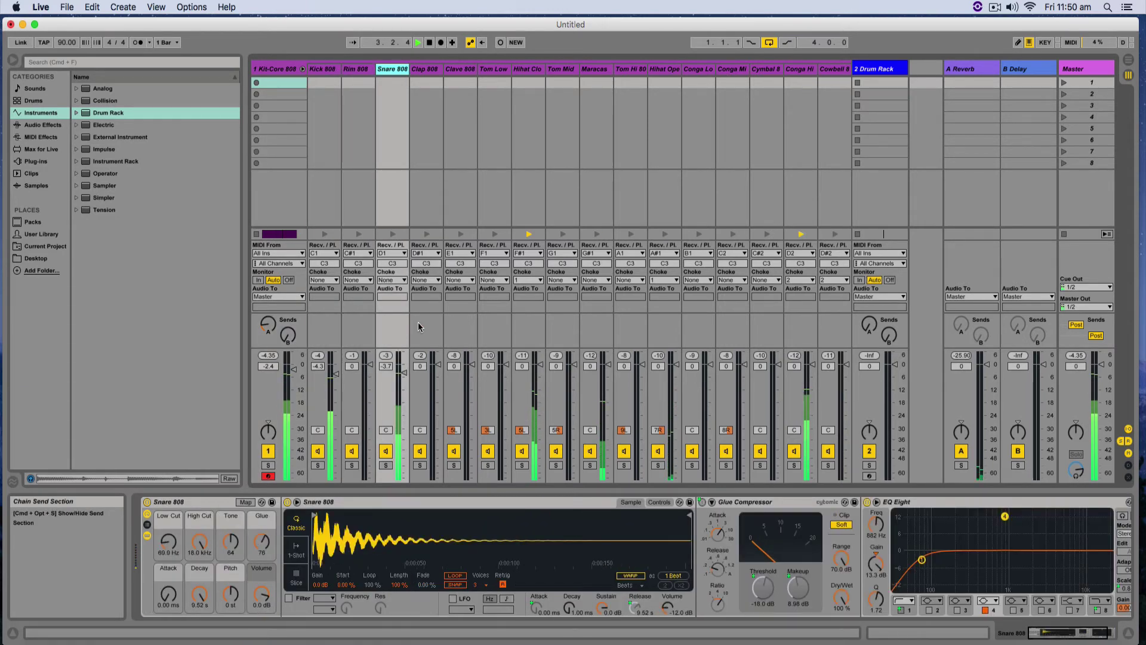
pyautogui.click(420, 321)
pyautogui.click(449, 324)
pyautogui.click(366, 331)
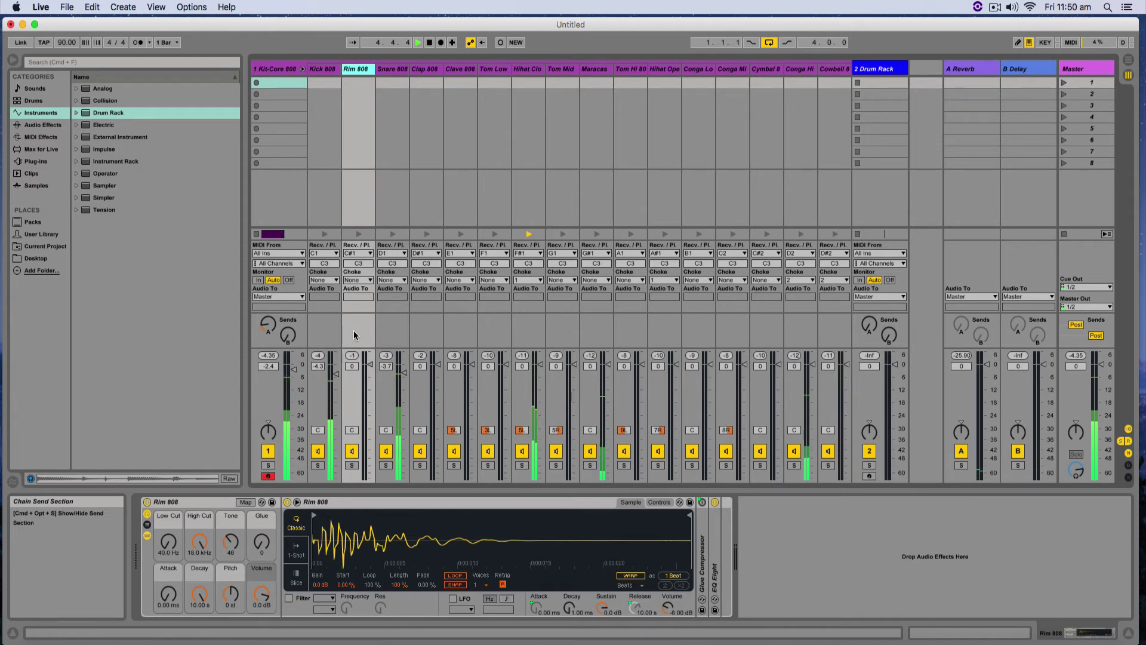
pyautogui.click(331, 331)
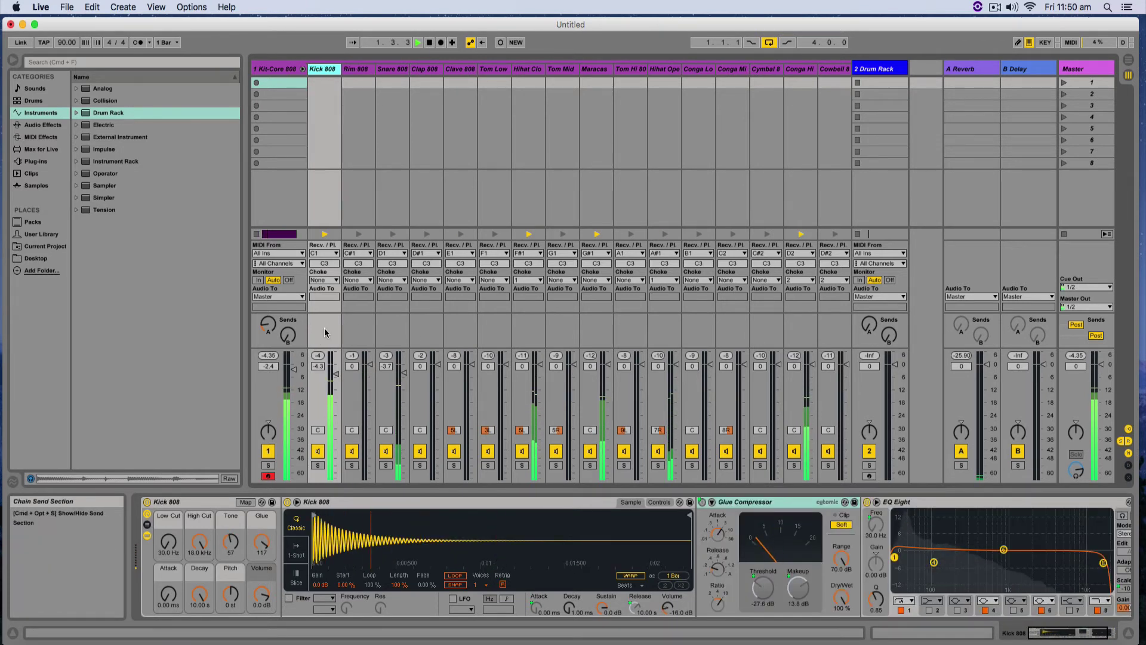
pyautogui.click(366, 326)
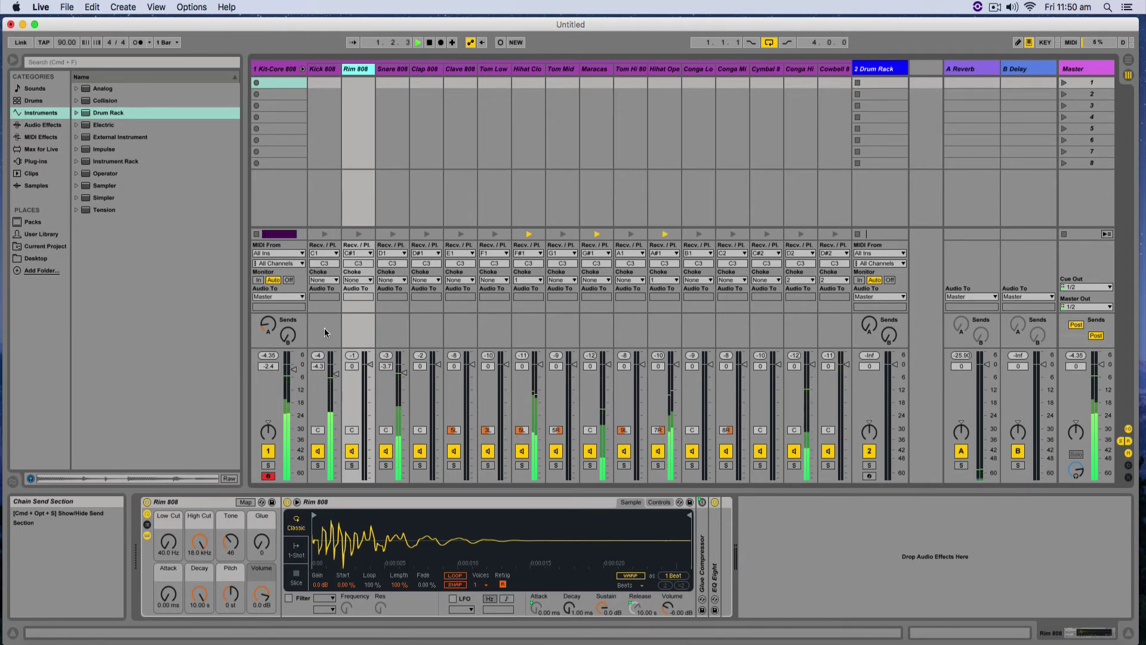
# Add a Reverb after EQ Eight on the Snare 808 chain, trying its Dry/Wet at 7.9 % and raising it to 100 %.
pyautogui.click(392, 69)
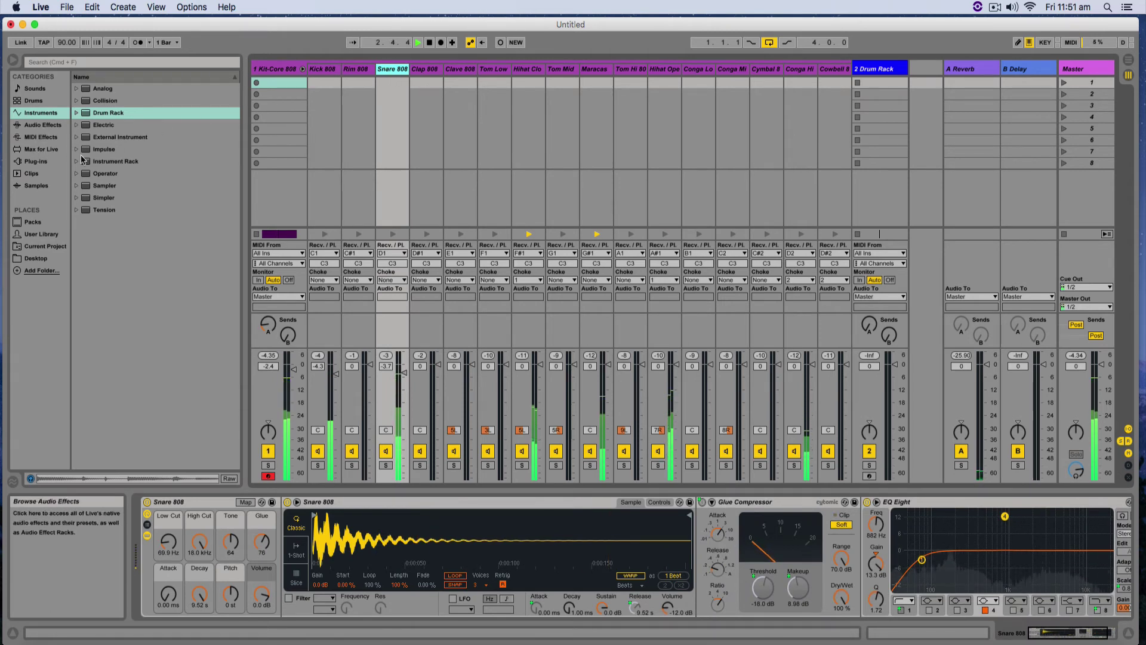
pyautogui.click(42, 125)
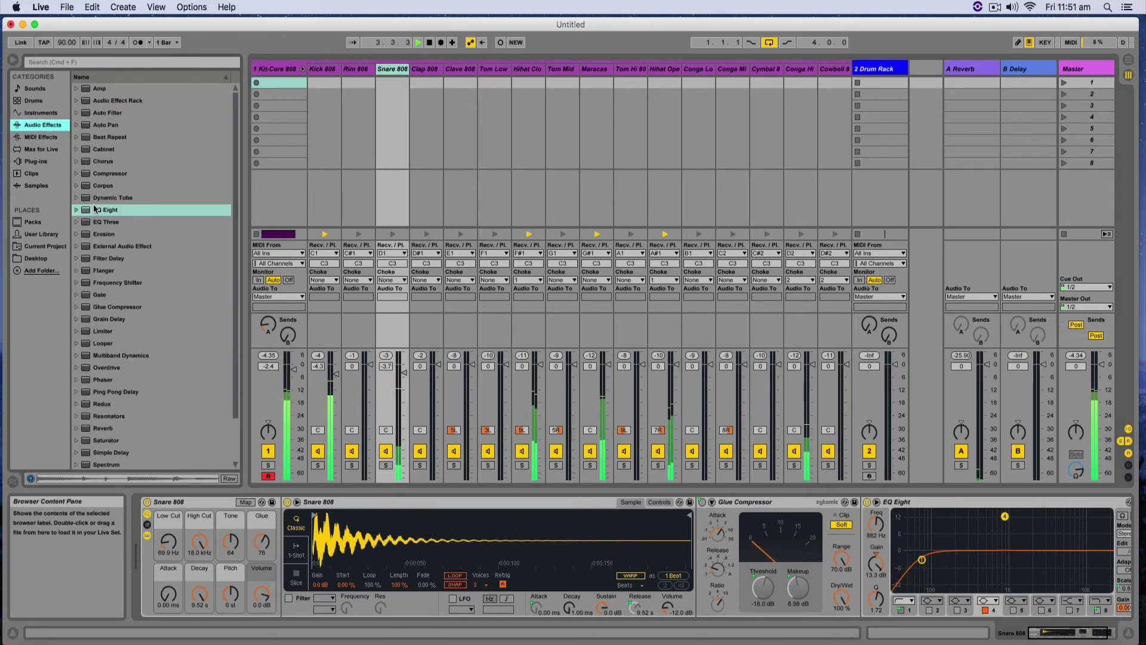
pyautogui.scroll(-1, 110, 392)
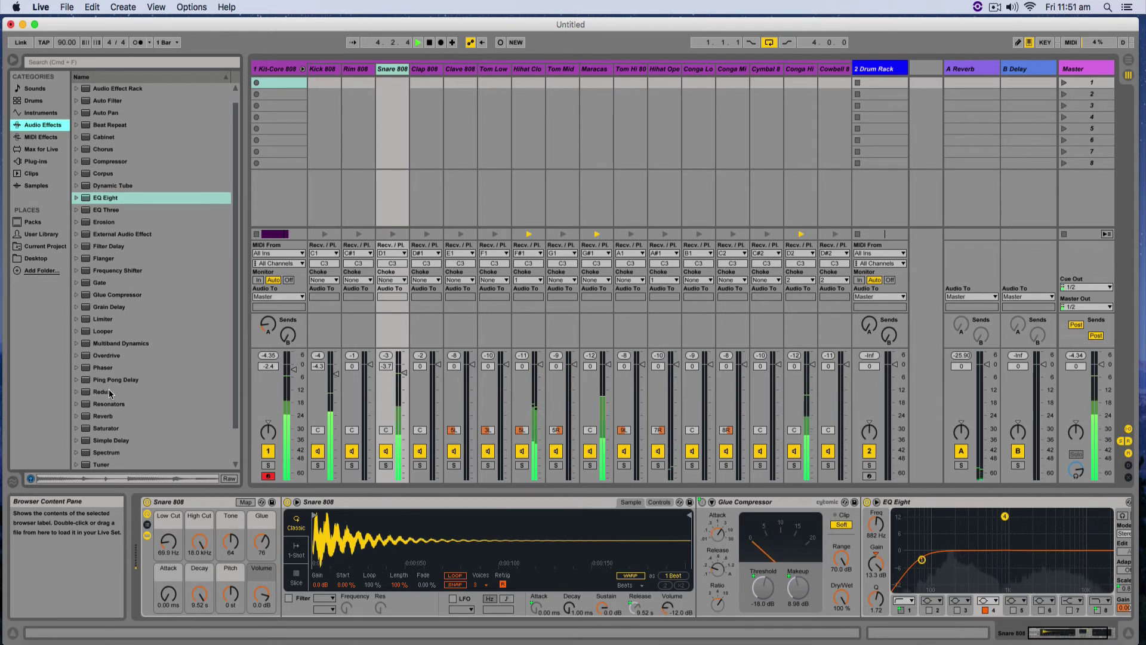
pyautogui.moveTo(125, 416); pyautogui.dragTo(555, 430)
pyautogui.moveTo(718, 501); pyautogui.dragTo(1054, 558)
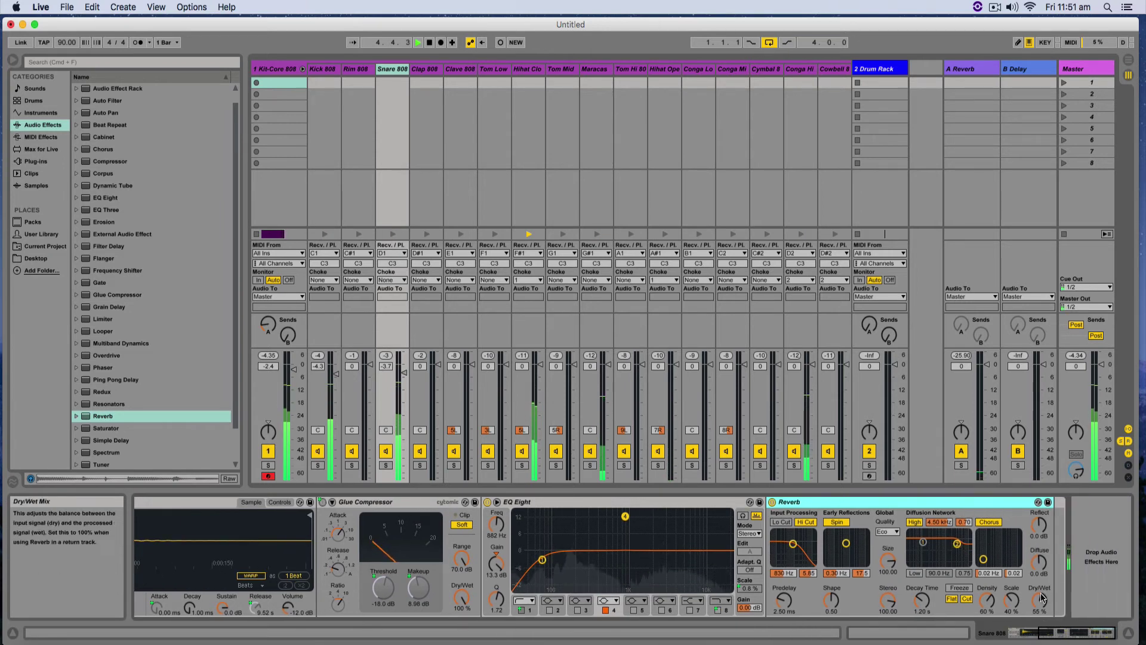
pyautogui.moveTo(1039, 600); pyautogui.dragTo(1039, 633)
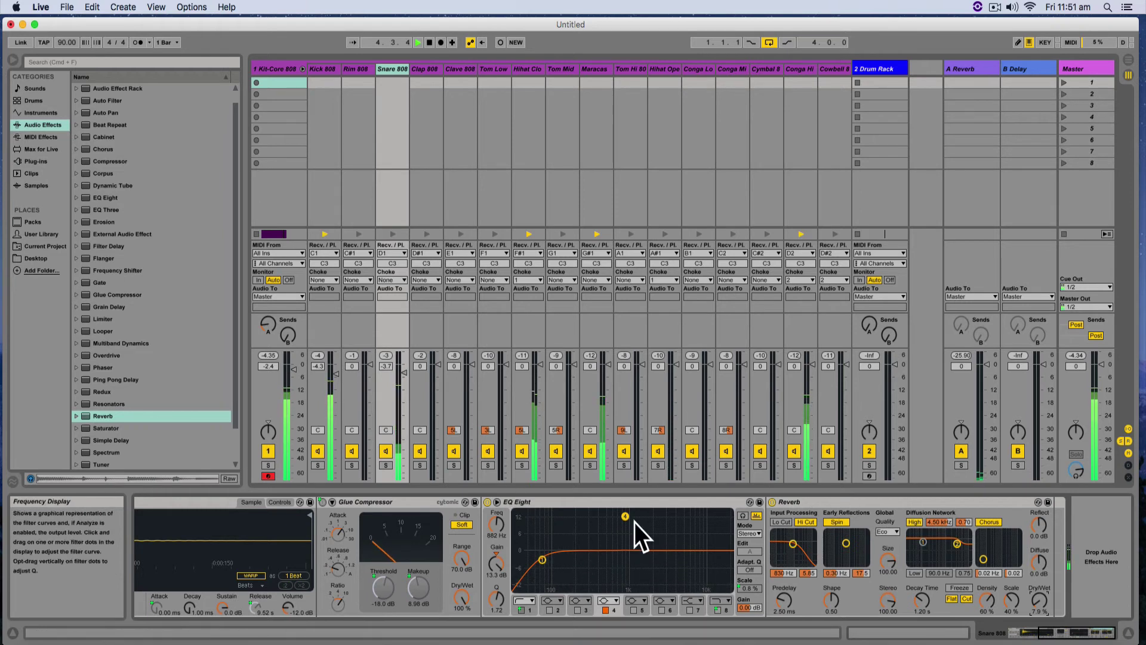
pyautogui.moveTo(1039, 601); pyautogui.dragTo(1039, 582)
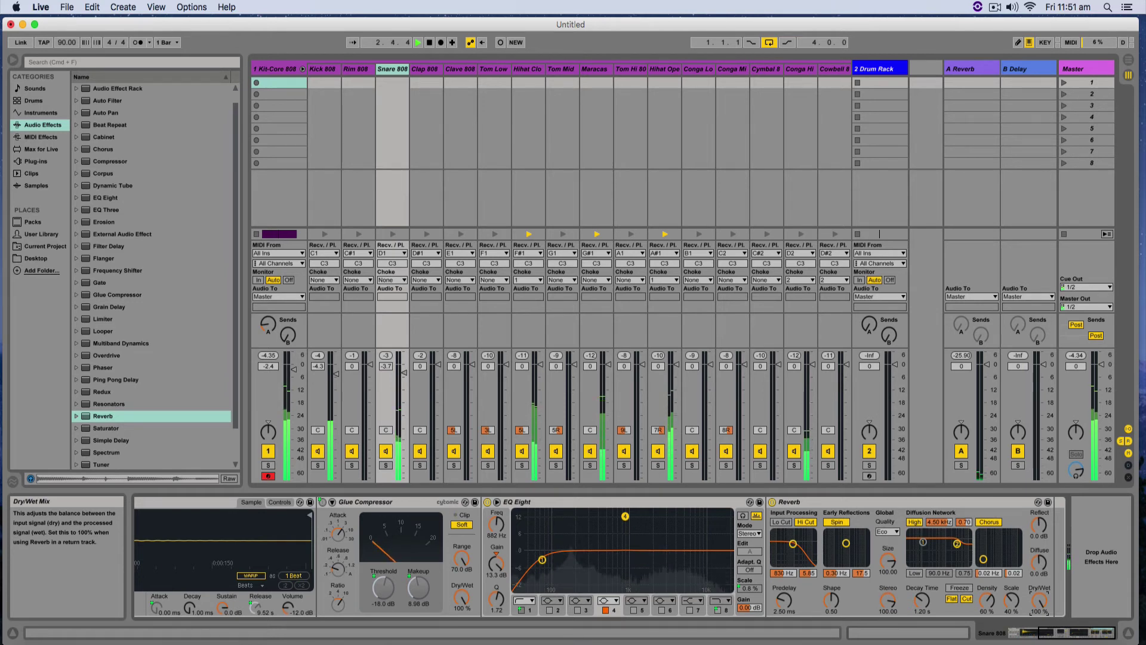
# Lower the Snare 808 Reverb's Dry/Wet to 7.1 %, and set the A Reverb return's Size to 3.72 and Decay Time to 4.34 s.
pyautogui.moveTo(1039, 599); pyautogui.dragTo(1039, 644)
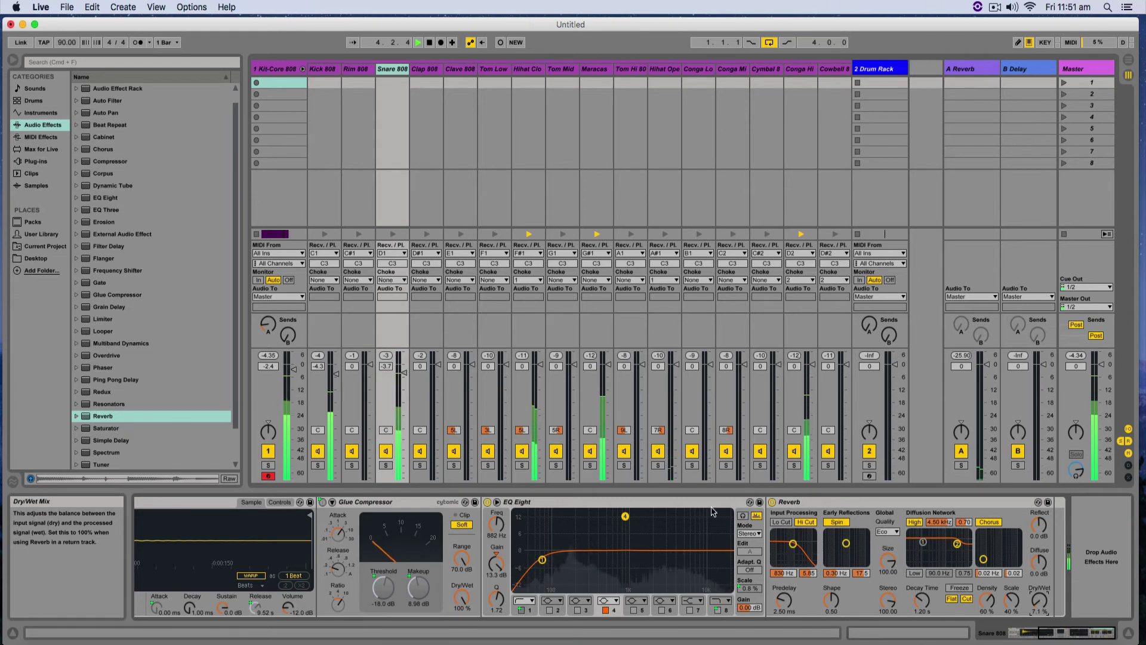
pyautogui.hscroll(-6, 621, 523)
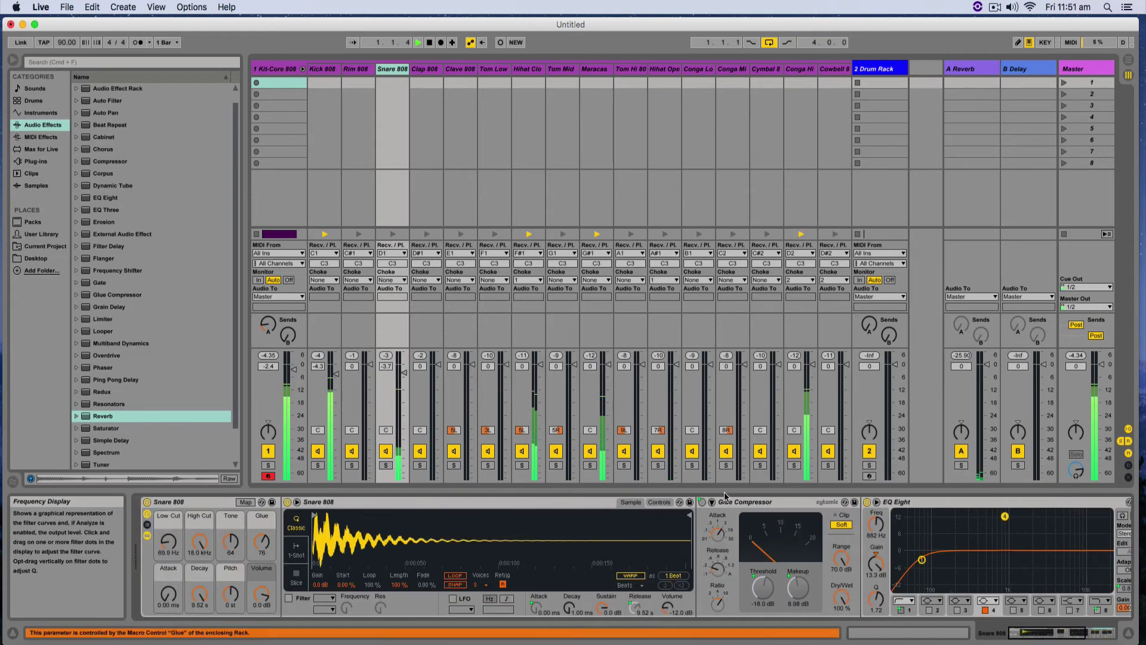
pyautogui.click(975, 70)
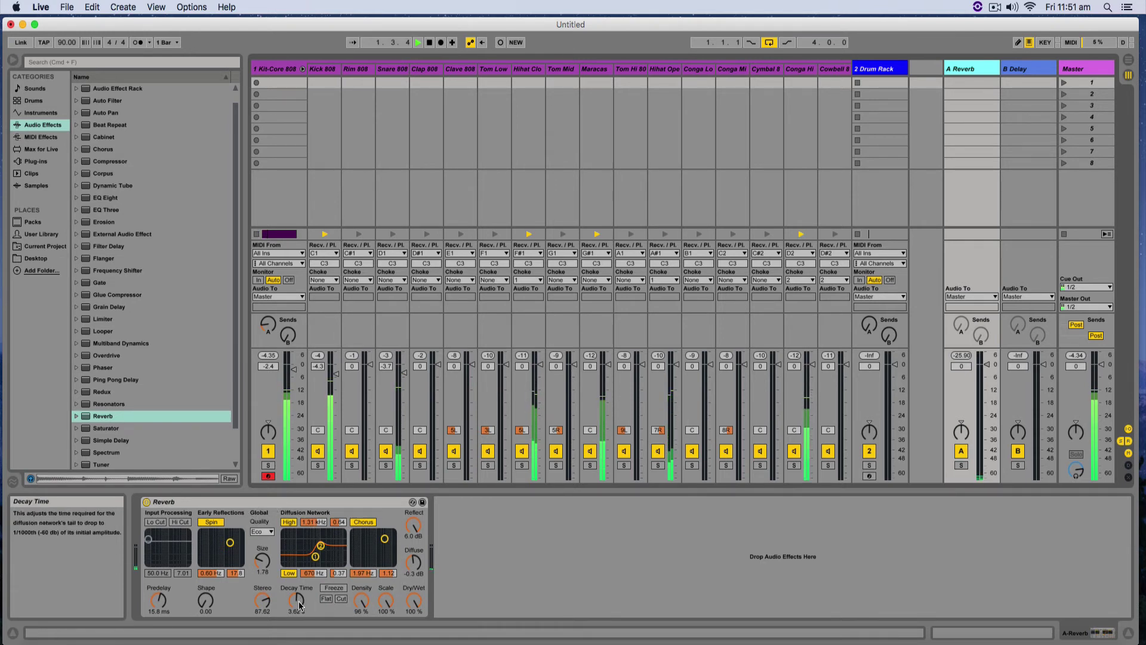
pyautogui.moveTo(263, 563); pyautogui.dragTo(263, 555)
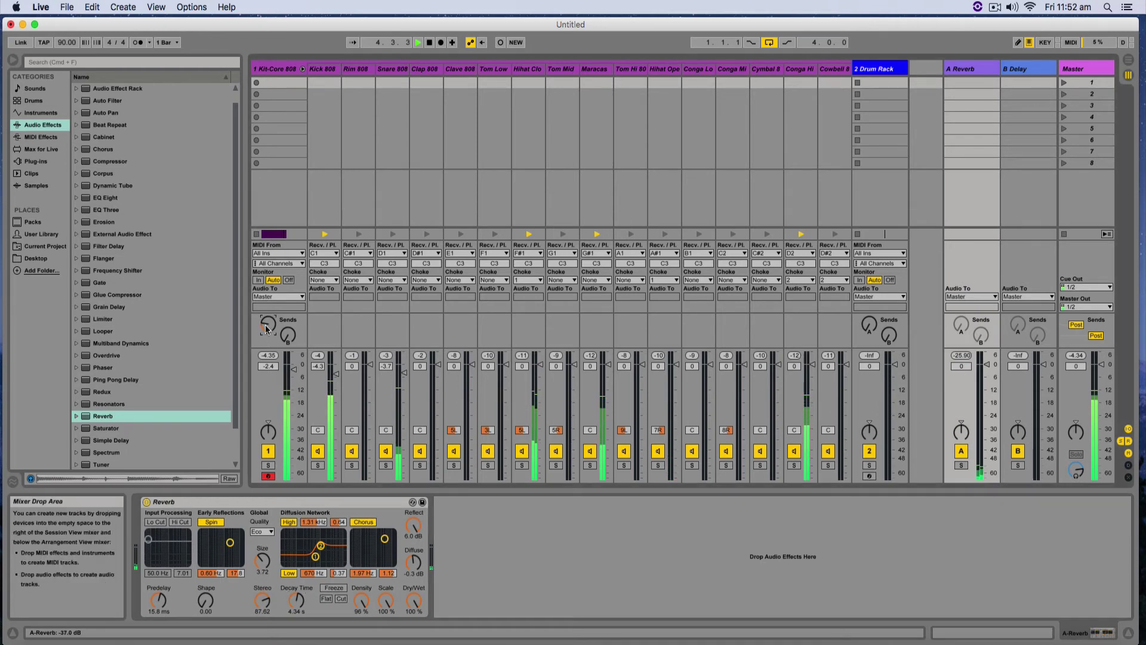
# Return to the Arrangement View, delete the empty Drum Rack track and play the Kit-Core 808 loop.
pyautogui.press('Tab')
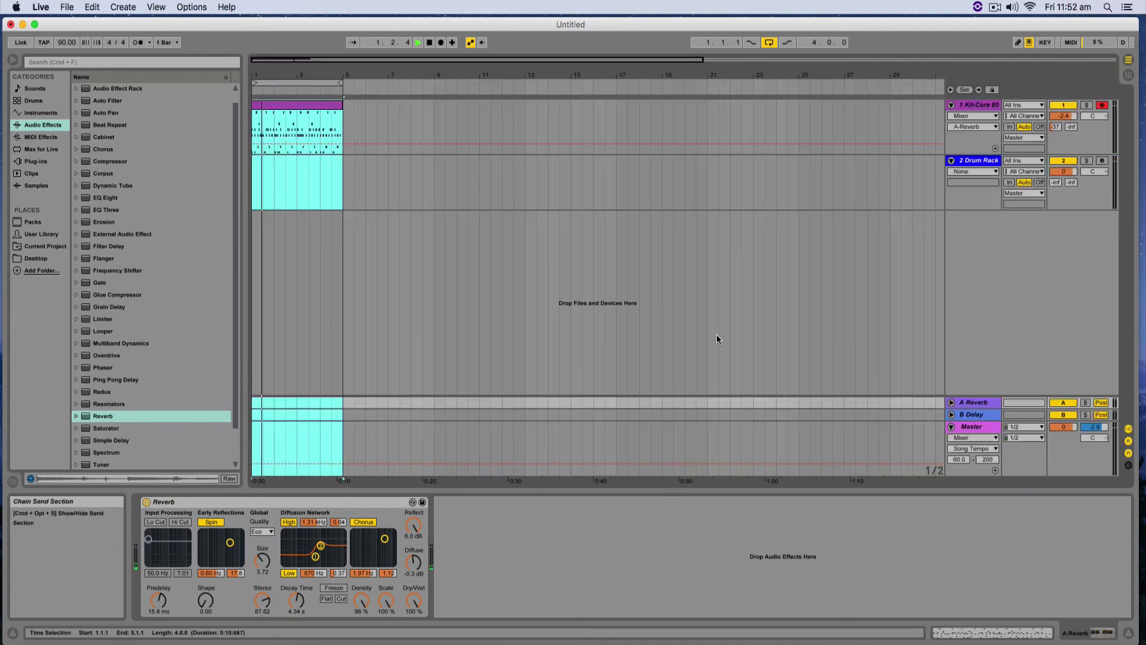
pyautogui.click(355, 220)
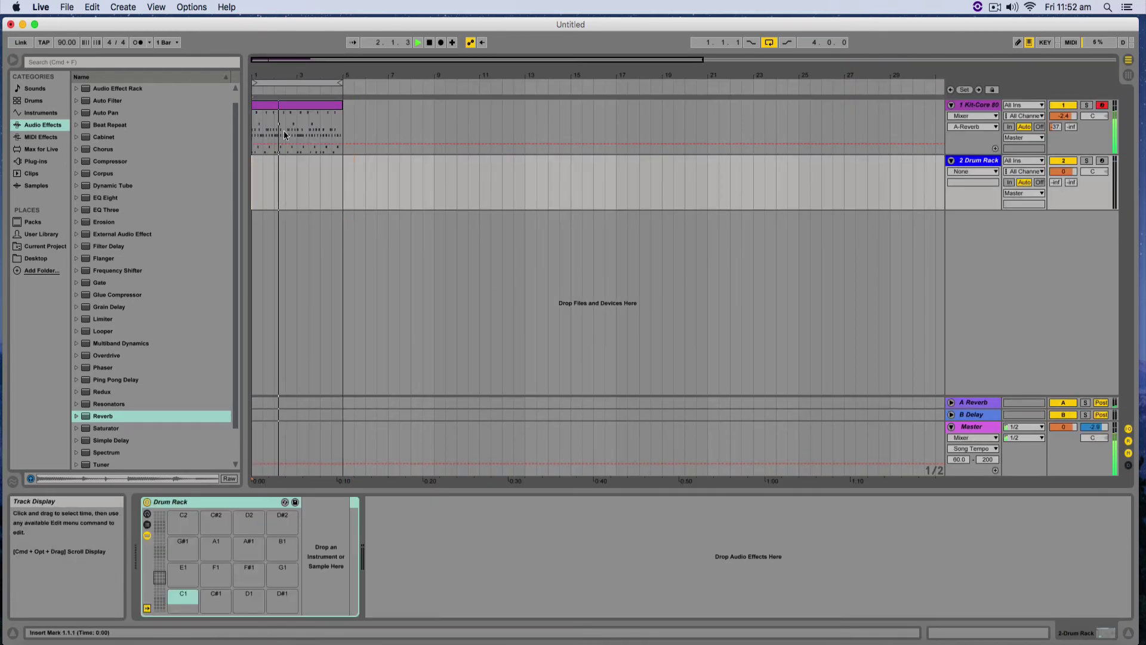
pyautogui.click(290, 106)
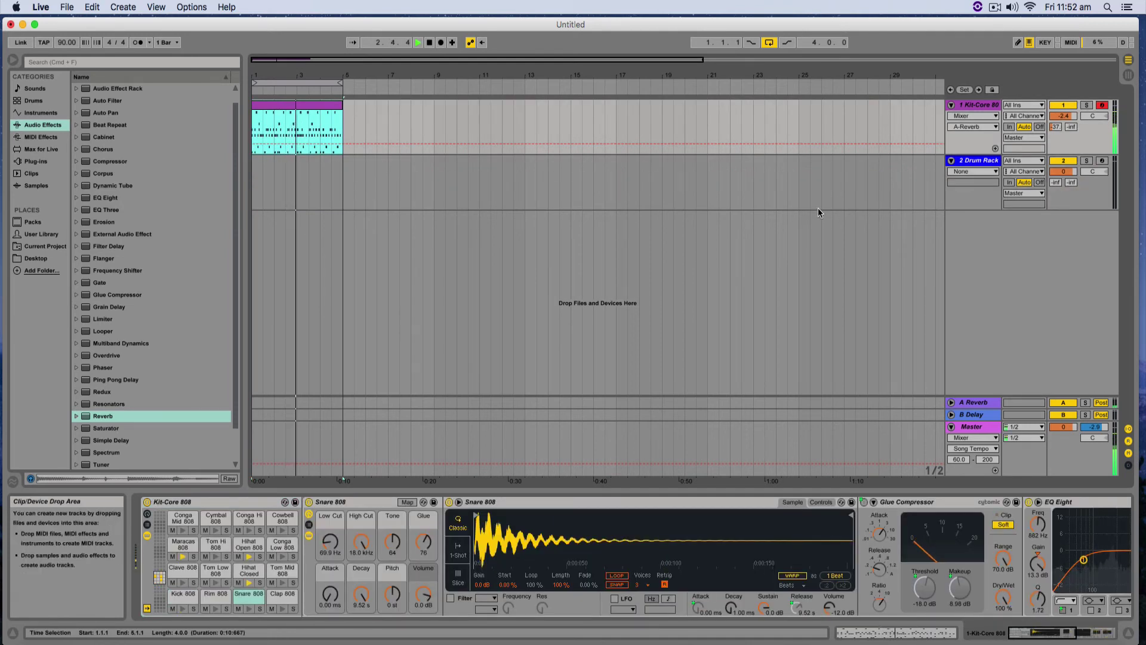
pyautogui.click(973, 152)
pyautogui.click(972, 156)
pyautogui.rightClick(973, 156)
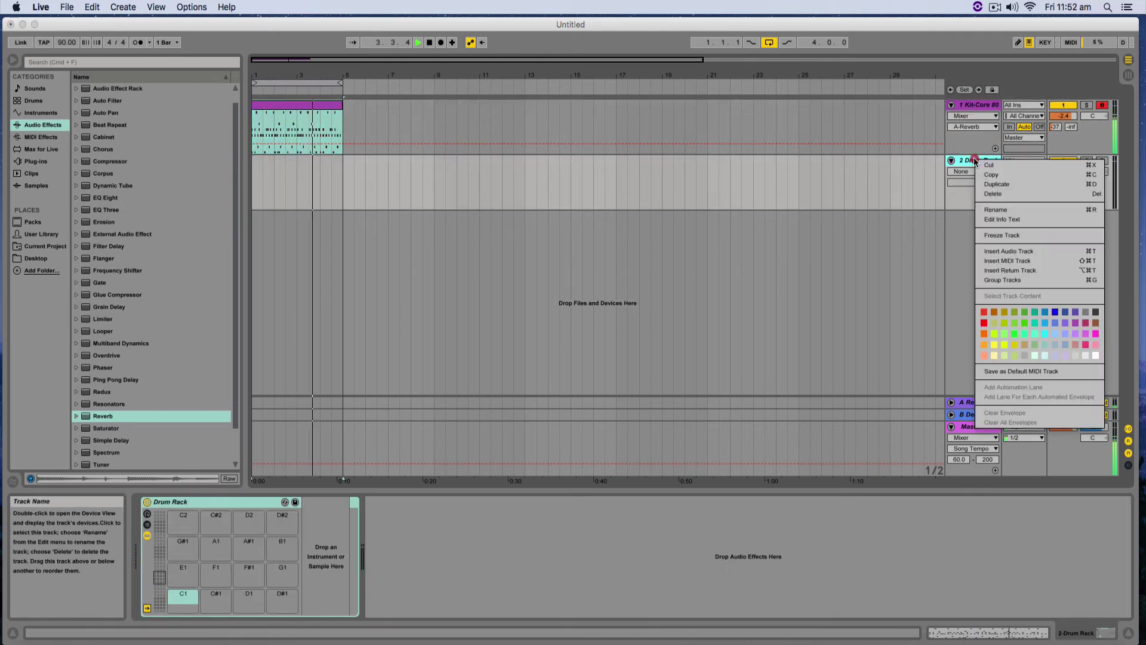
pyautogui.click(993, 194)
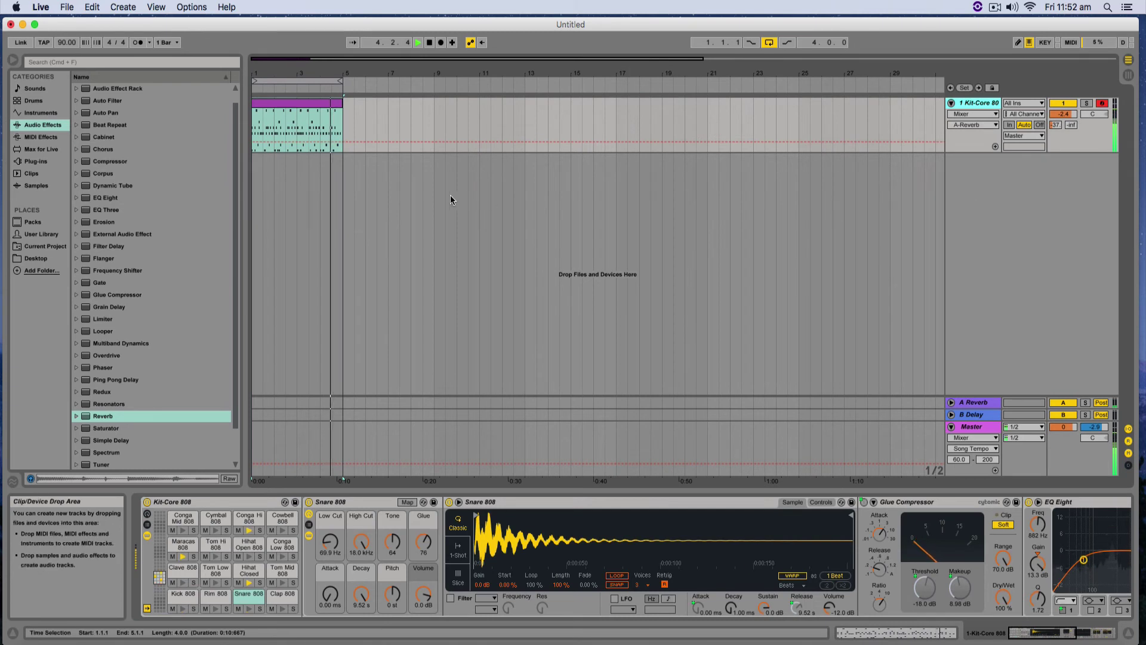
pyautogui.press('space')
pyautogui.click(269, 183)
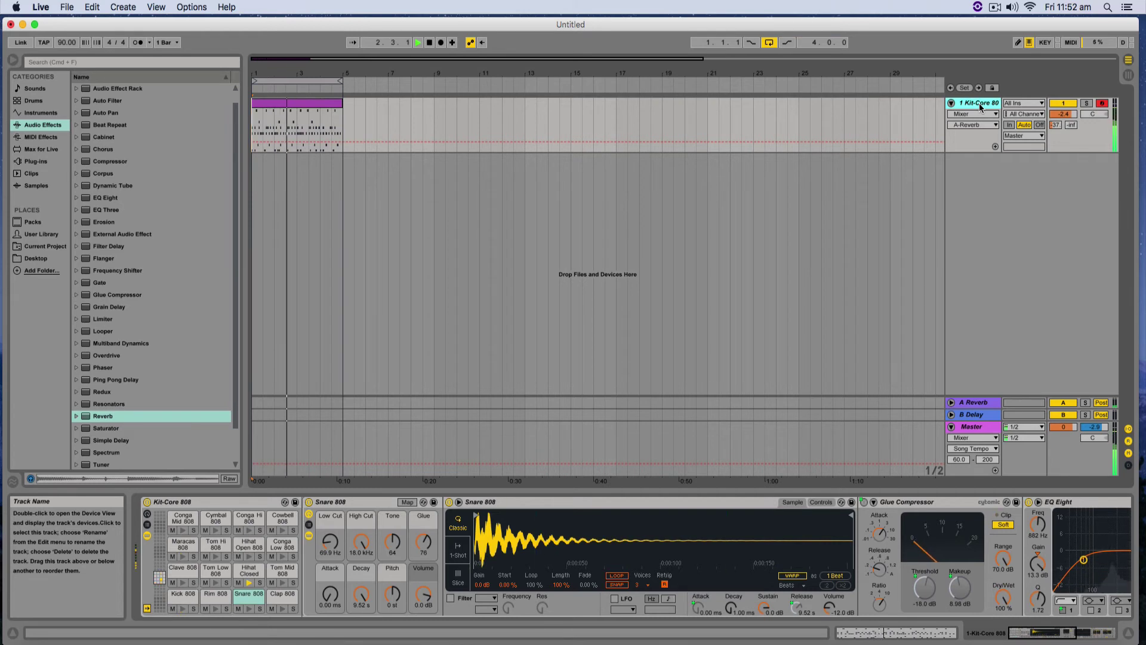
# Stop playback and add a default Glue Compressor to the Master track.
pyautogui.click(967, 427)
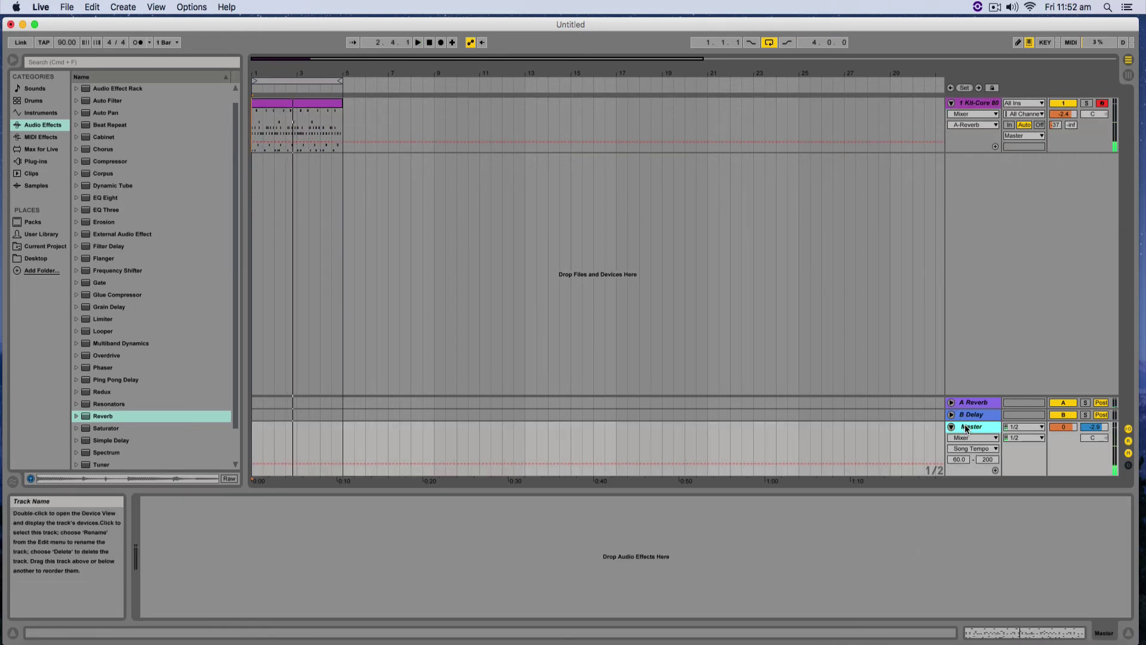
pyautogui.moveTo(234, 267); pyautogui.dragTo(234, 256)
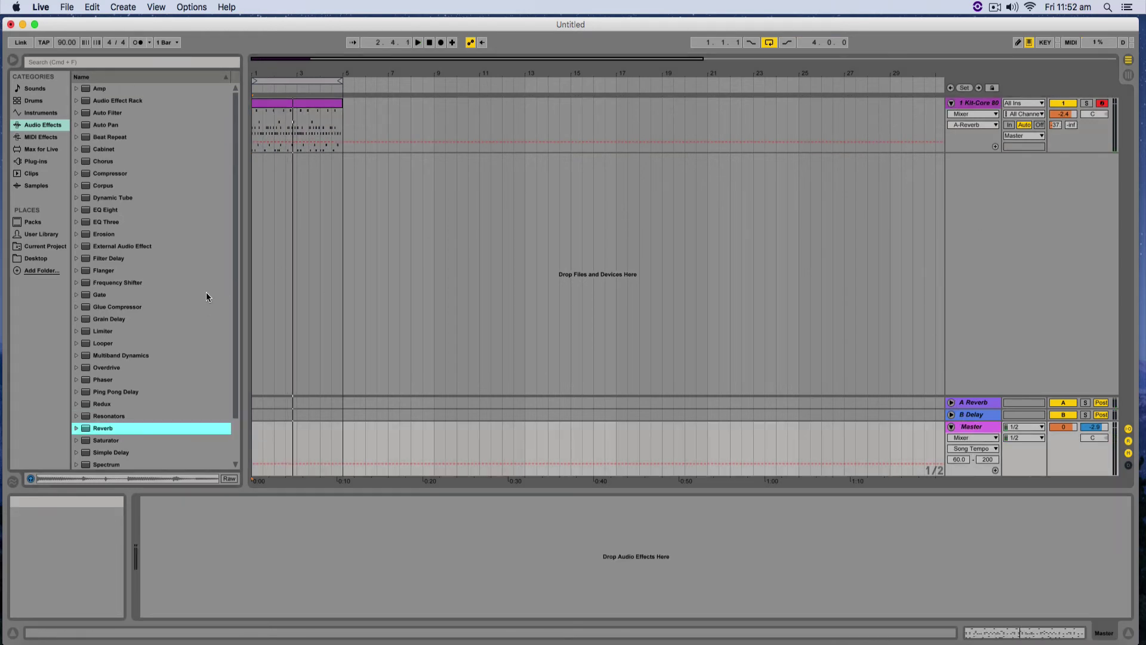
pyautogui.click(82, 307)
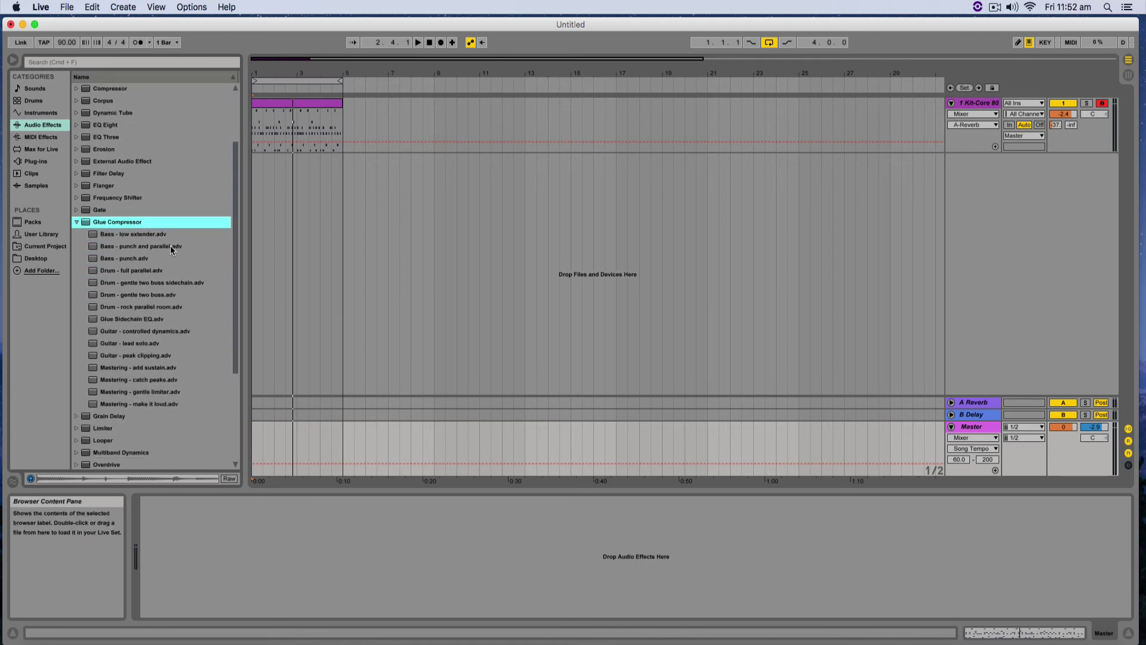
pyautogui.scroll(-2, 178, 295)
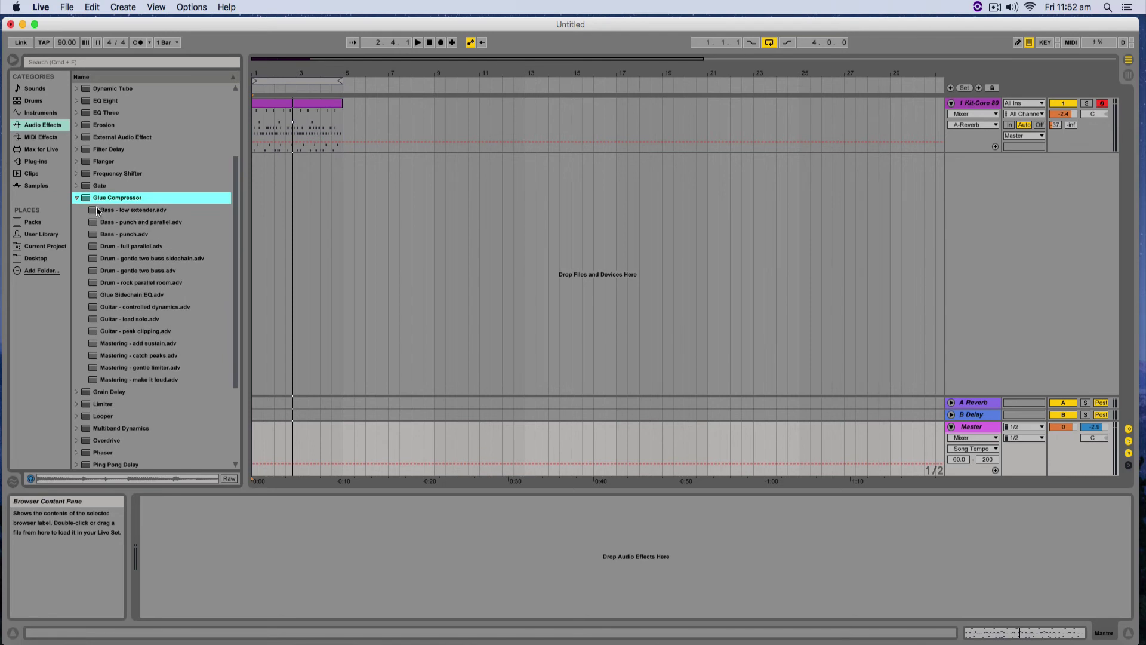
pyautogui.click(77, 197)
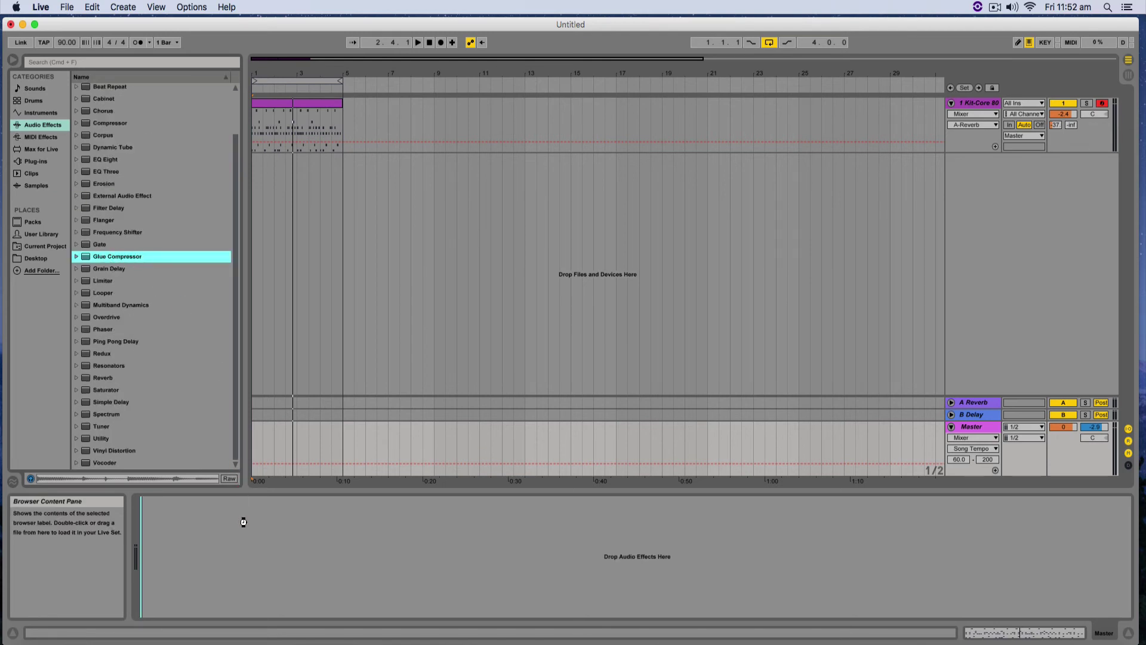
pyautogui.moveTo(243, 522); pyautogui.dragTo(243, 523)
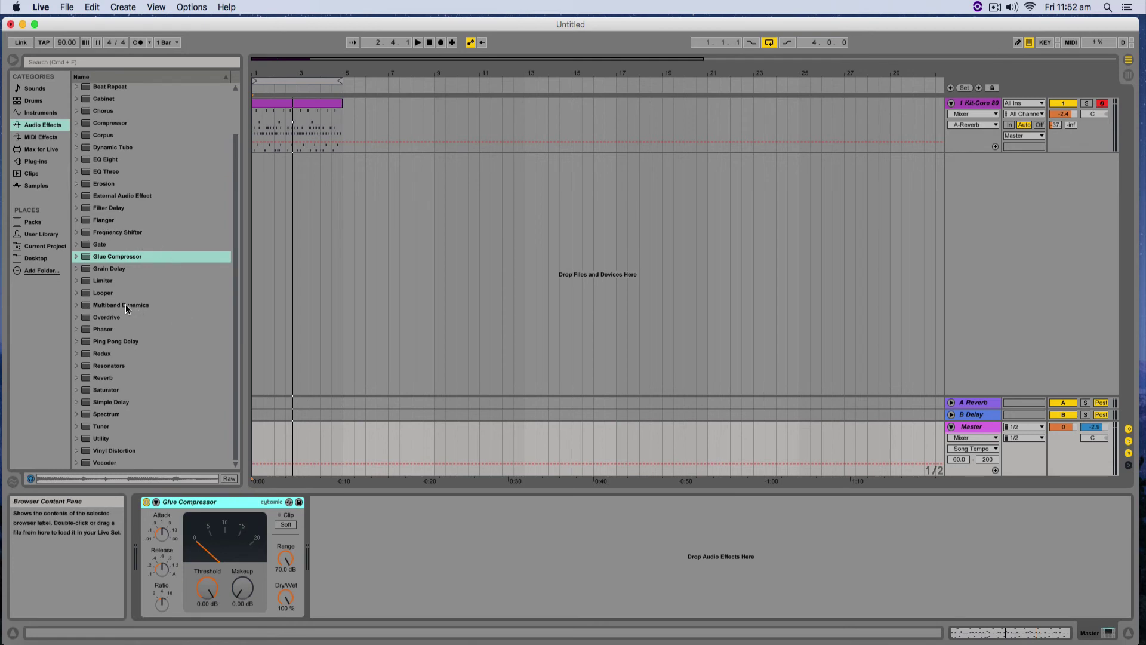
# Add Multiband Dynamics and a Limiter after the Master's Glue Compressor, and place an EQ Eight in front of it.
pyautogui.moveTo(125, 303); pyautogui.dragTo(330, 528)
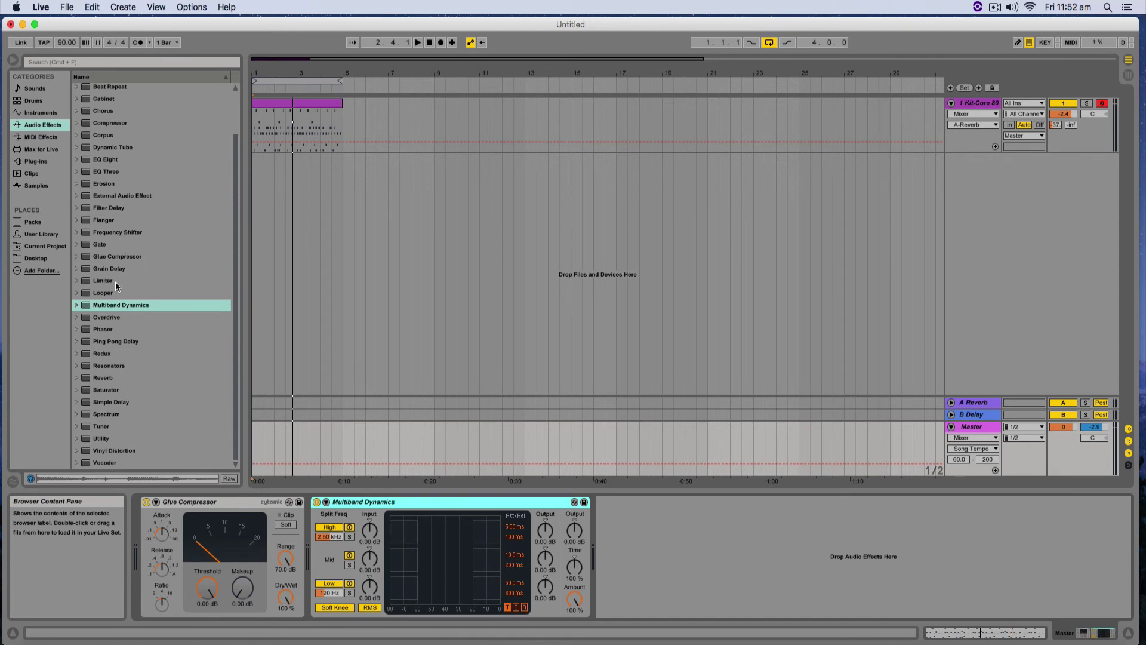
pyautogui.moveTo(115, 282); pyautogui.dragTo(487, 388)
pyautogui.moveTo(652, 533); pyautogui.dragTo(654, 534)
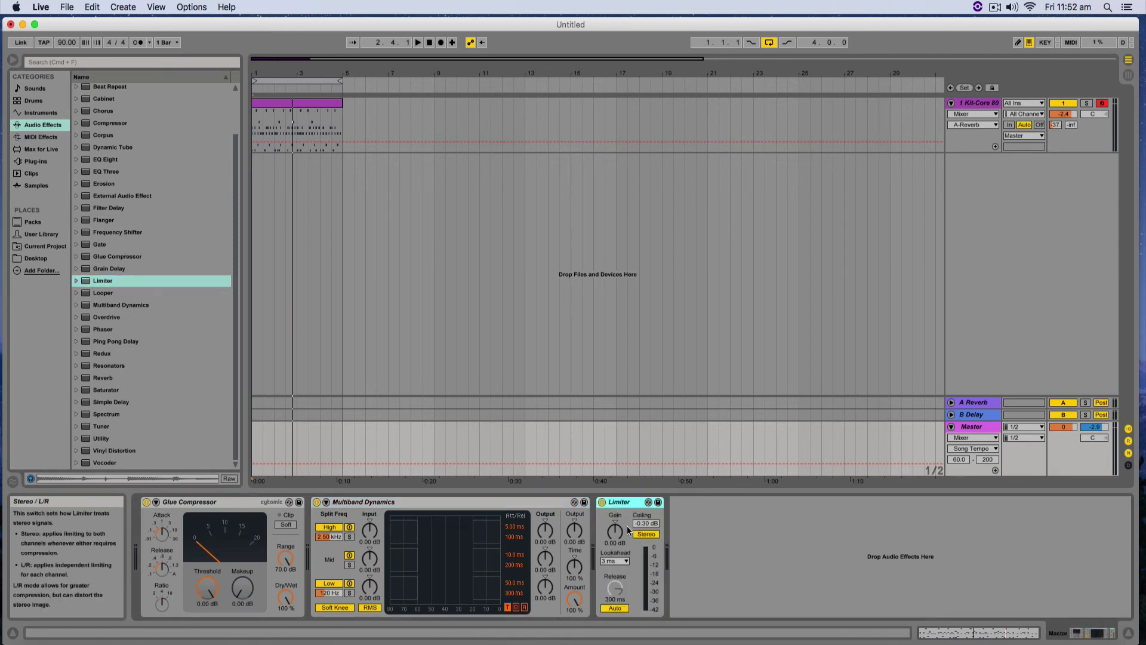
pyautogui.moveTo(106, 156); pyautogui.dragTo(143, 500)
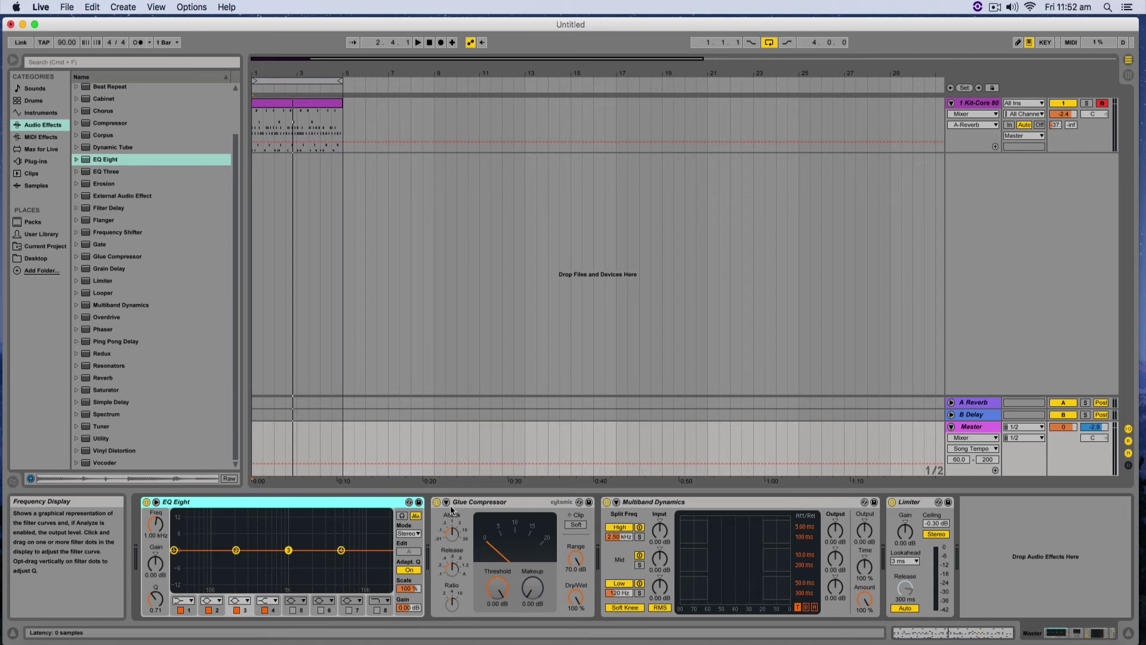
pyautogui.click(907, 503)
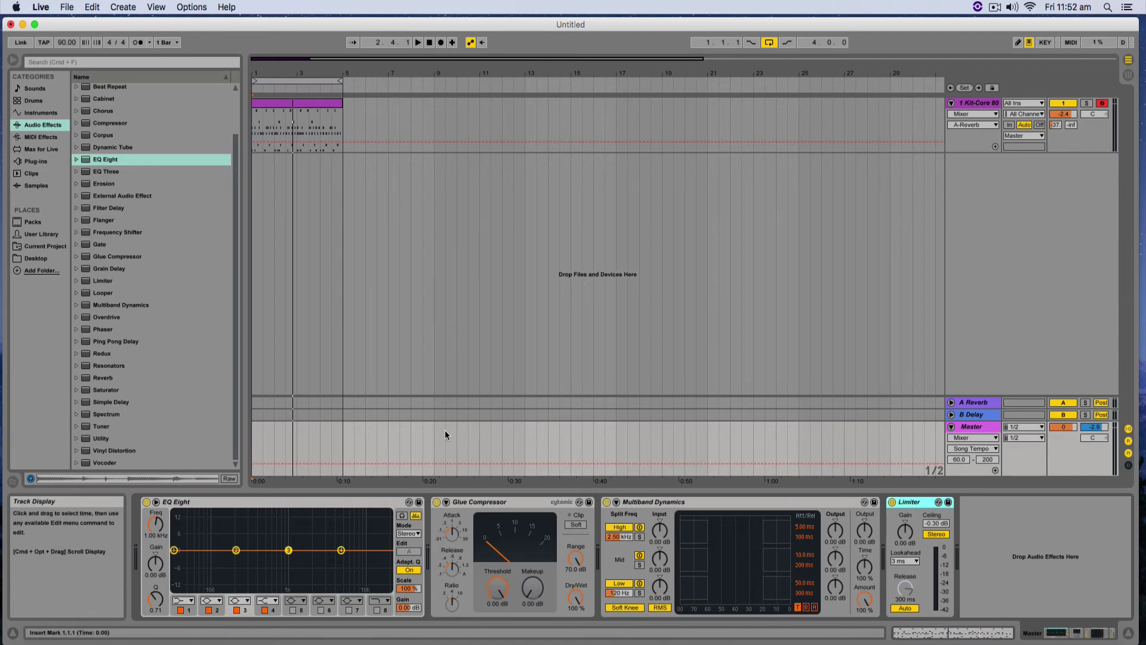
# On the Master EQ Eight, boost band 4 by 0.69 dB at 6.70 kHz and band 2 by 0.78 dB at 60.4 Hz with Q 2.57.
pyautogui.click(265, 505)
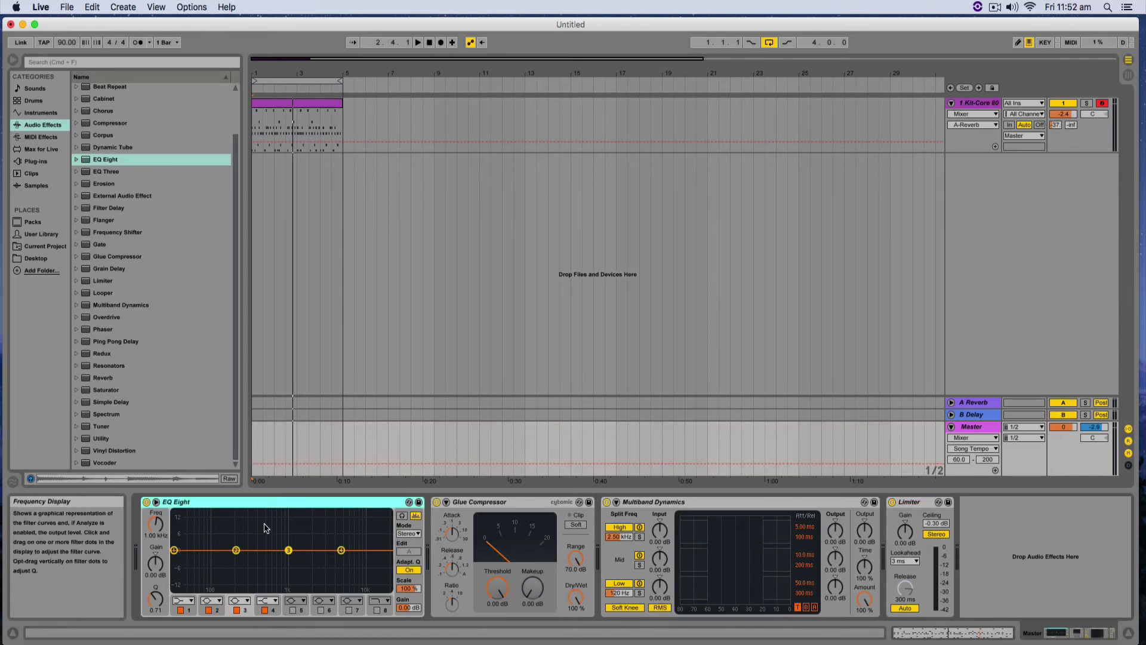
pyautogui.click(402, 515)
pyautogui.moveTo(930, 369); pyautogui.dragTo(952, 369)
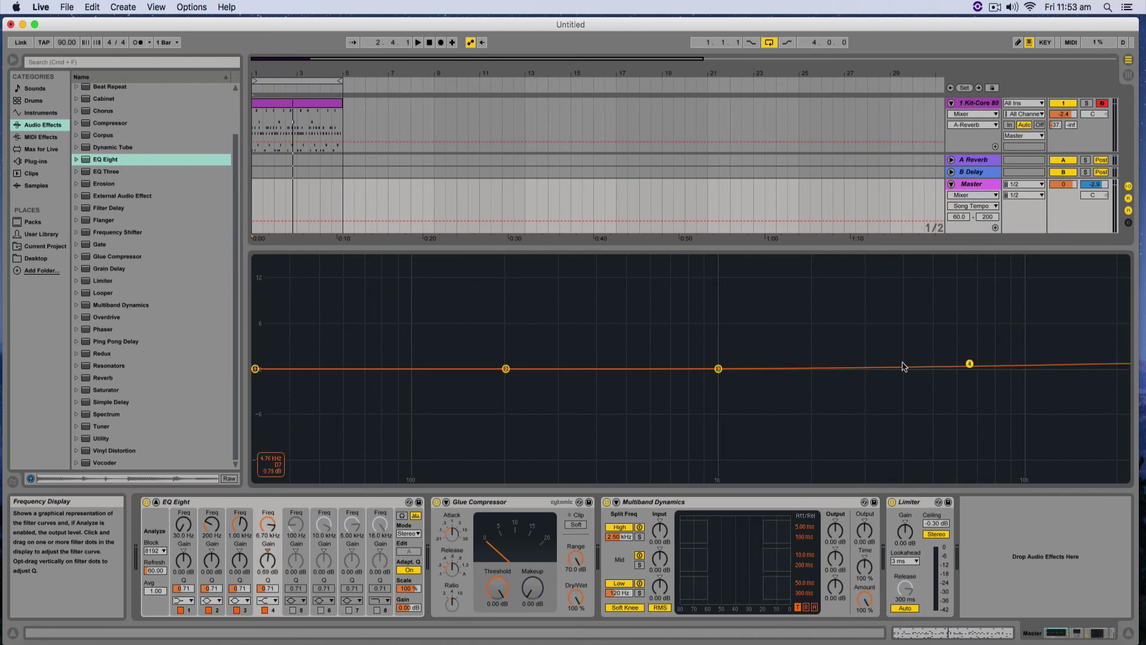
pyautogui.moveTo(506, 368); pyautogui.dragTo(351, 359)
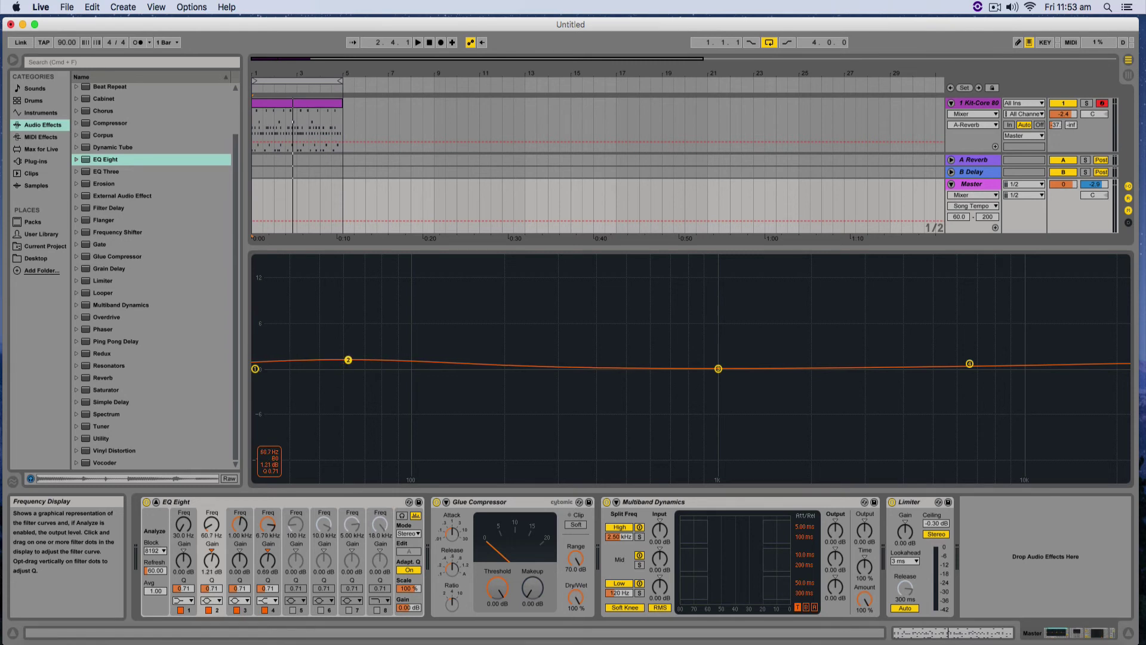
pyautogui.moveTo(211, 589)
pyautogui.mouseDown()
pyautogui.moveTo(212, 566)
pyautogui.moveTo(211, 584)
pyautogui.mouseUp()
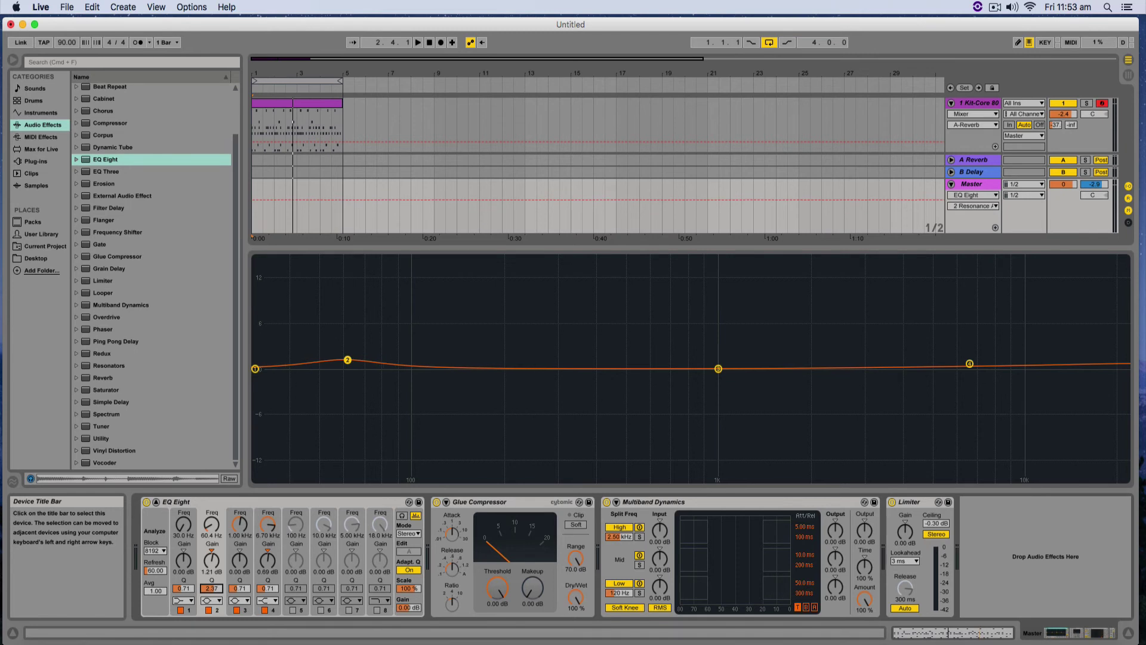
pyautogui.press('space')
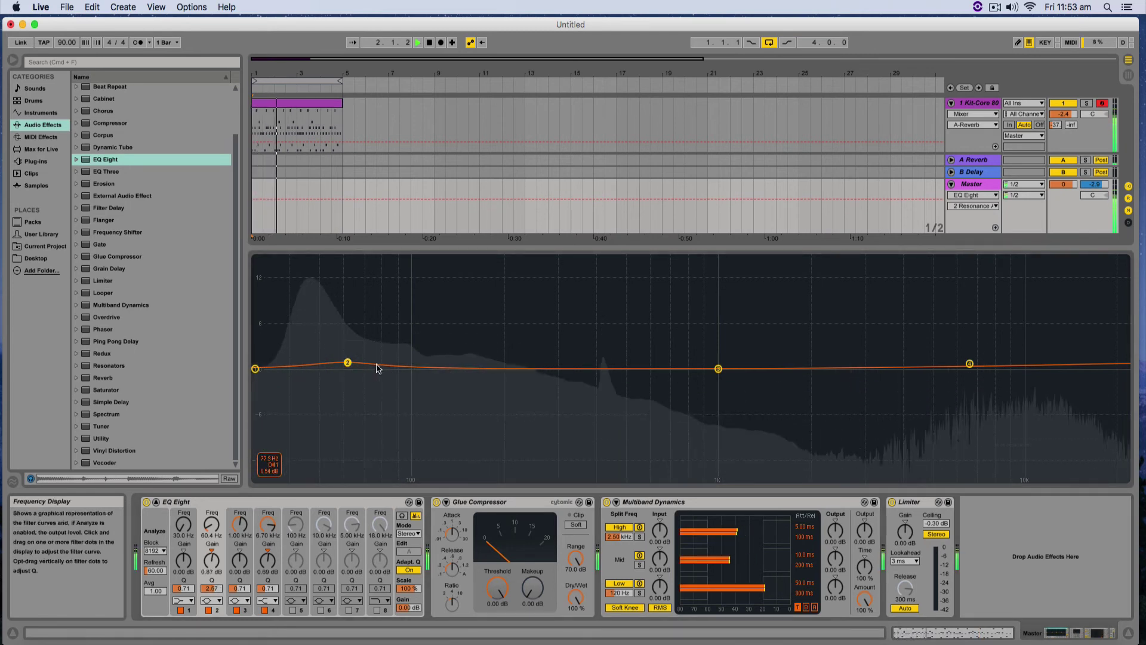
pyautogui.moveTo(347, 360); pyautogui.dragTo(349, 363)
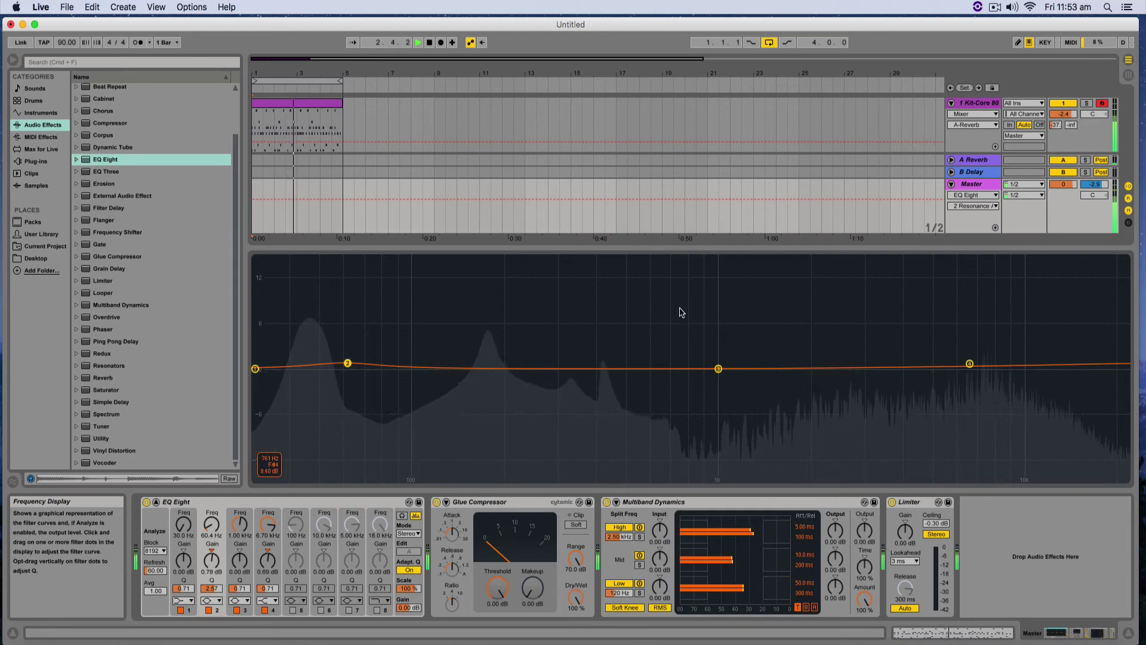
pyautogui.click(699, 336)
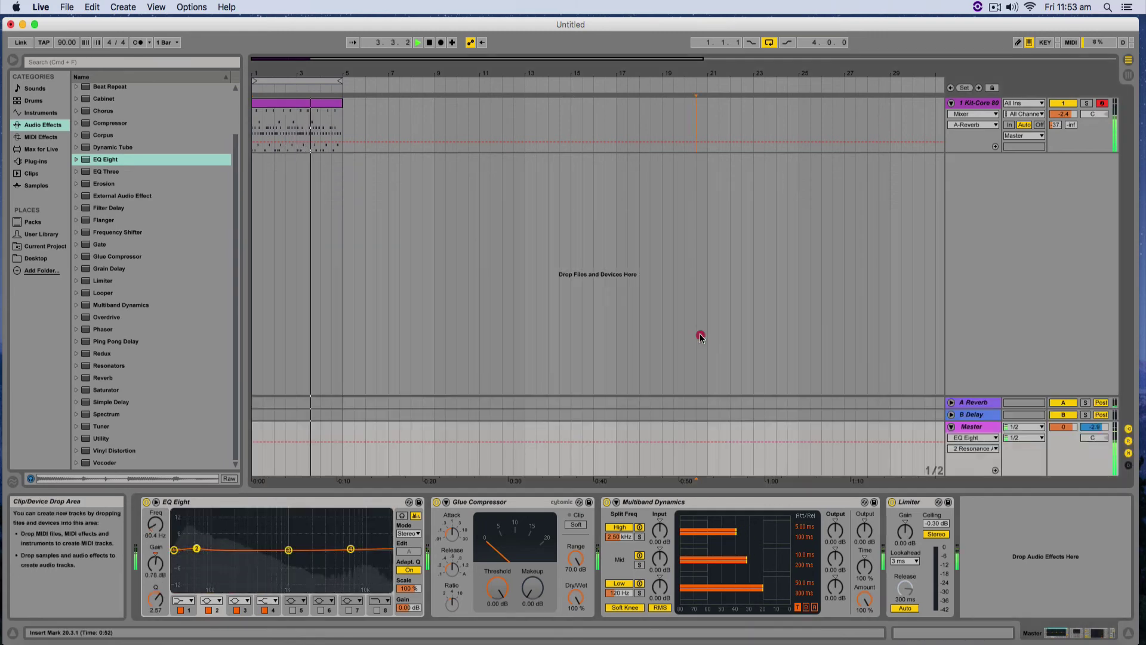
# Adjust the Master Glue Compressor's Attack and Release, and set its Threshold to -13.0 dB and Makeup to 1.11 dB.
pyautogui.click(971, 427)
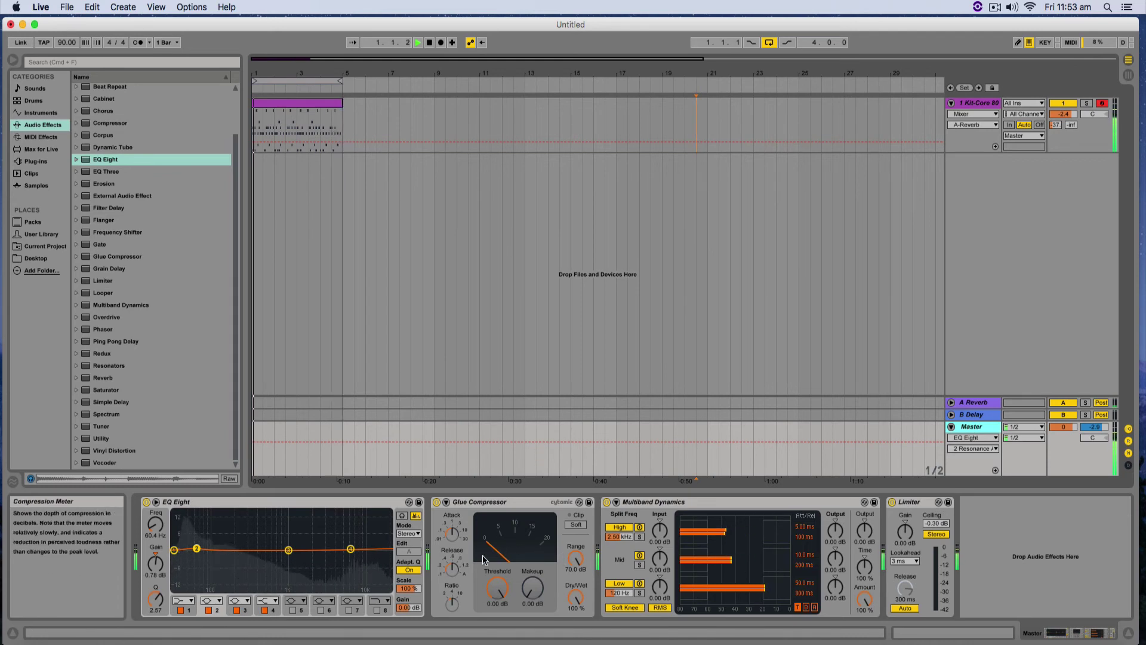
pyautogui.click(453, 572)
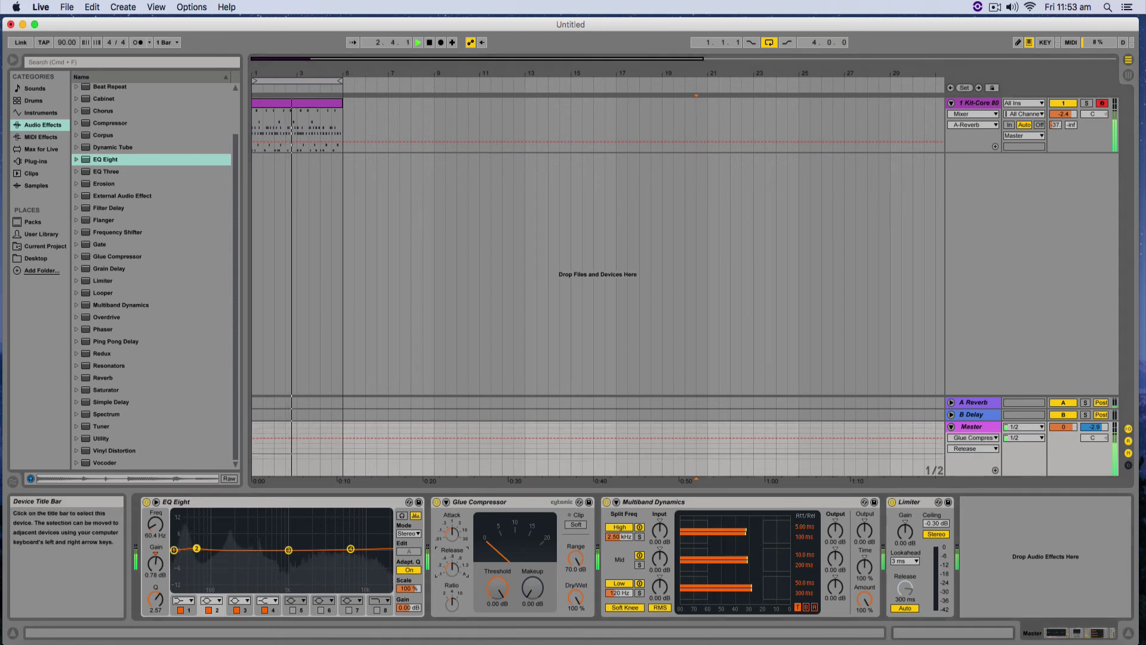
pyautogui.click(454, 537)
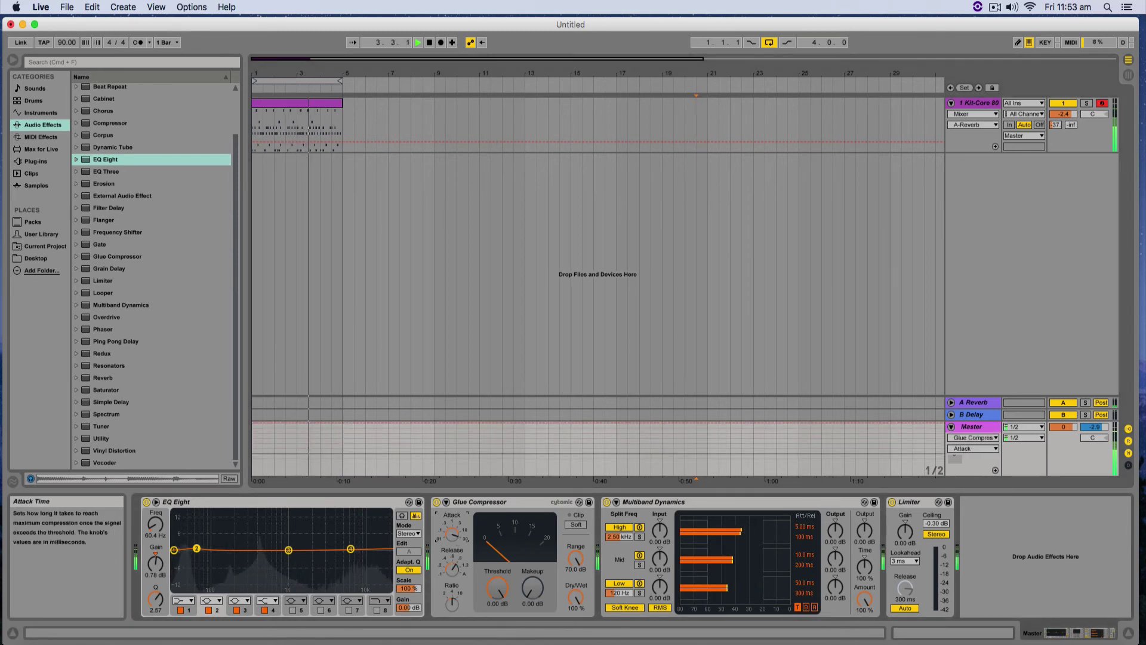
pyautogui.click(452, 565)
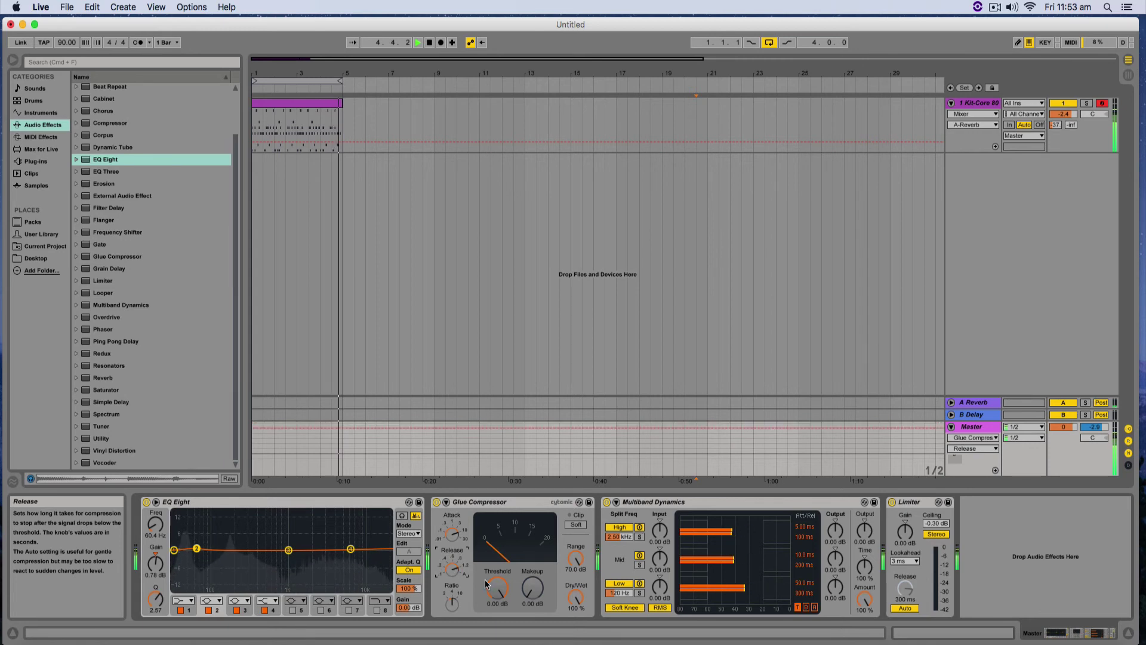
pyautogui.moveTo(486, 584); pyautogui.dragTo(533, 584)
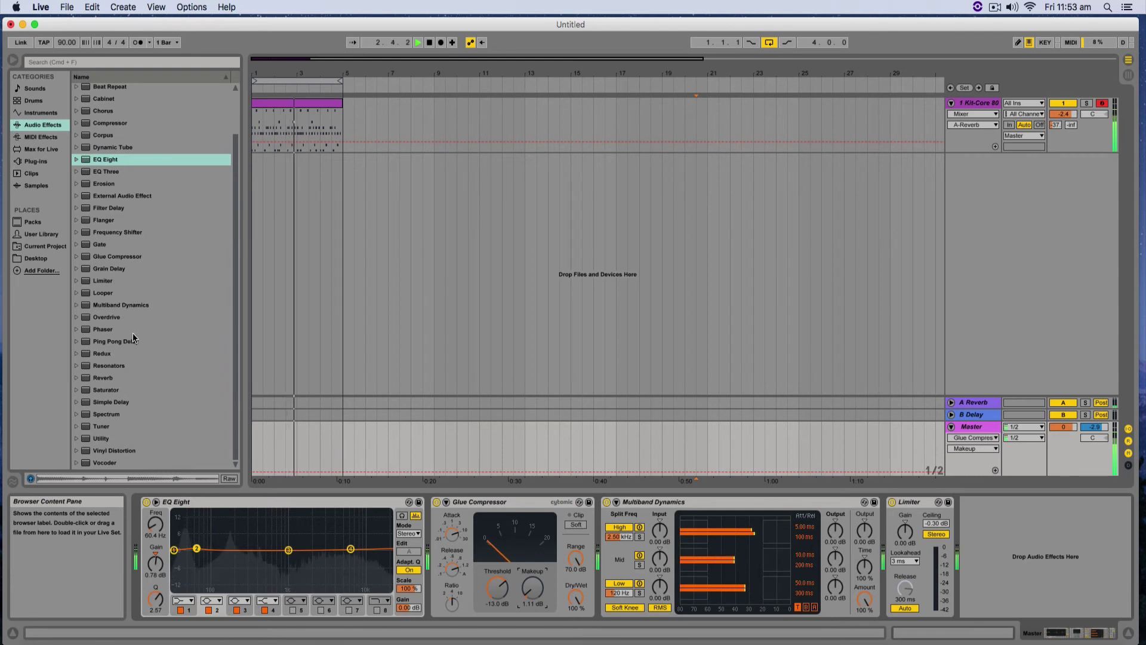
# Insert the Glue Compressor preset "Mastering - catch peaks" between EQ Eight and the existing Glue Compressor on the Master.
pyautogui.scroll(3, 130, 316)
pyautogui.scroll(-3, 135, 338)
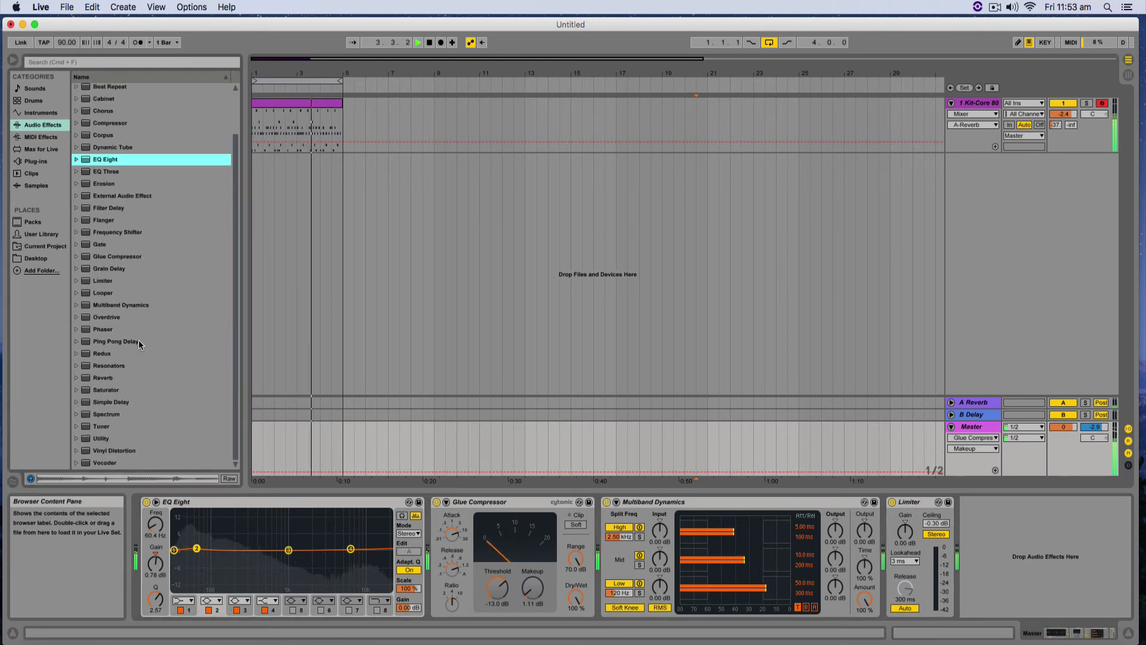
pyautogui.click(79, 258)
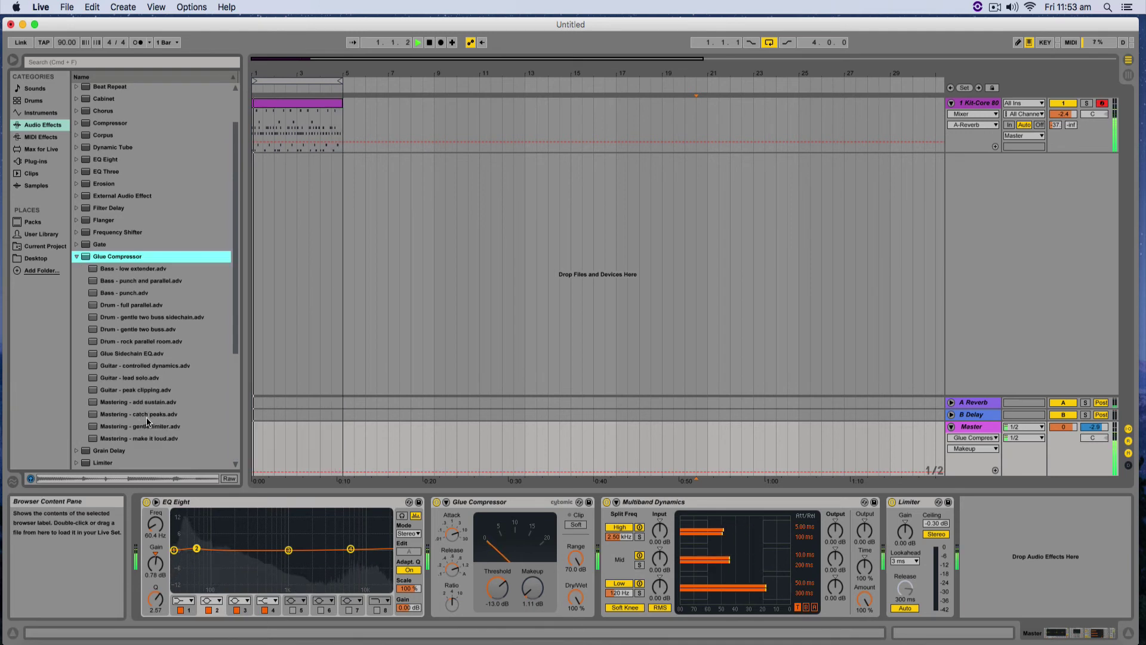
pyautogui.moveTo(137, 413)
pyautogui.mouseDown()
pyautogui.moveTo(306, 422)
pyautogui.moveTo(430, 527)
pyautogui.mouseUp()
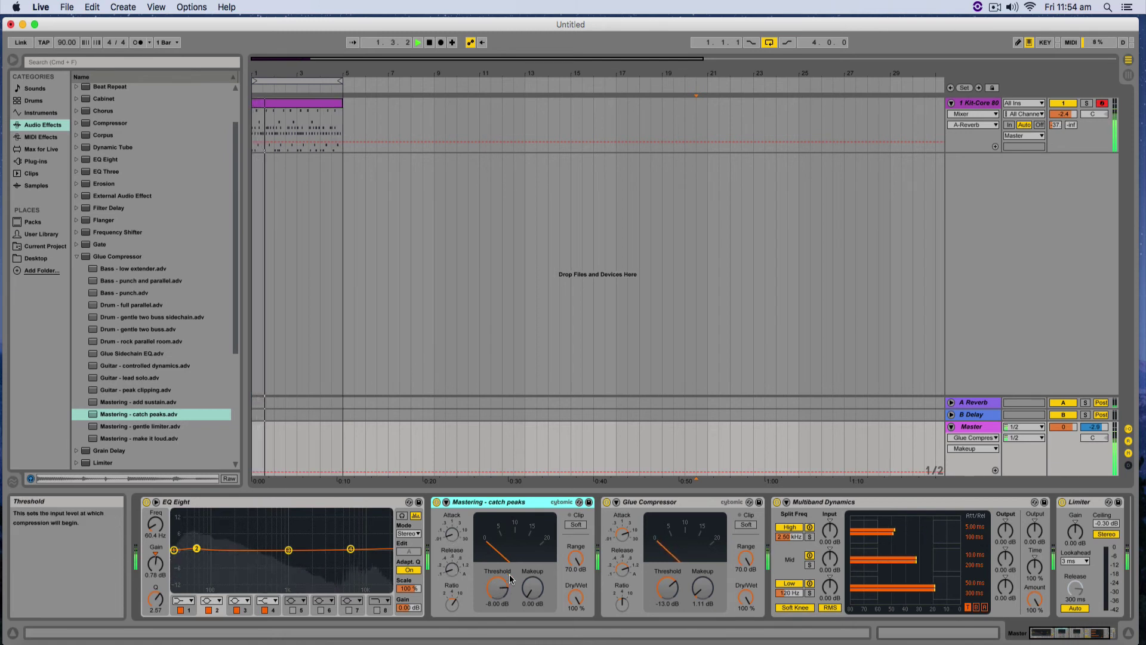
# Swap the Master's "catch peaks" preset for the Glue Compressor preset "Mastering - gentle limiter", and delete that device.
pyautogui.moveTo(148, 426); pyautogui.dragTo(445, 528)
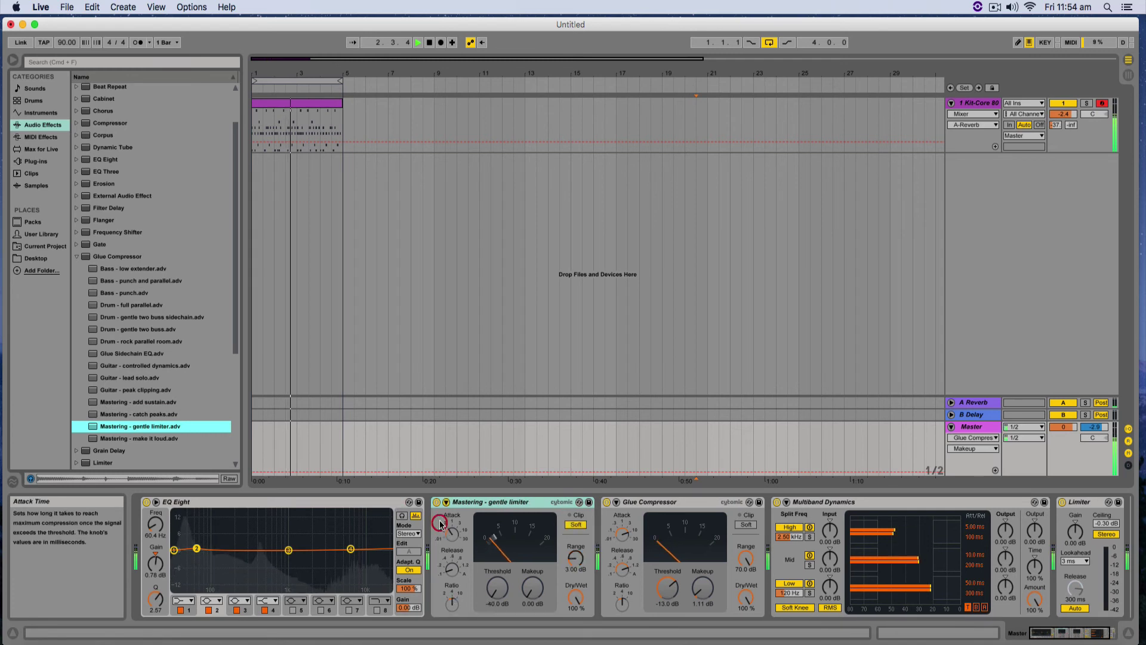
pyautogui.click(525, 504)
pyautogui.press('Delete')
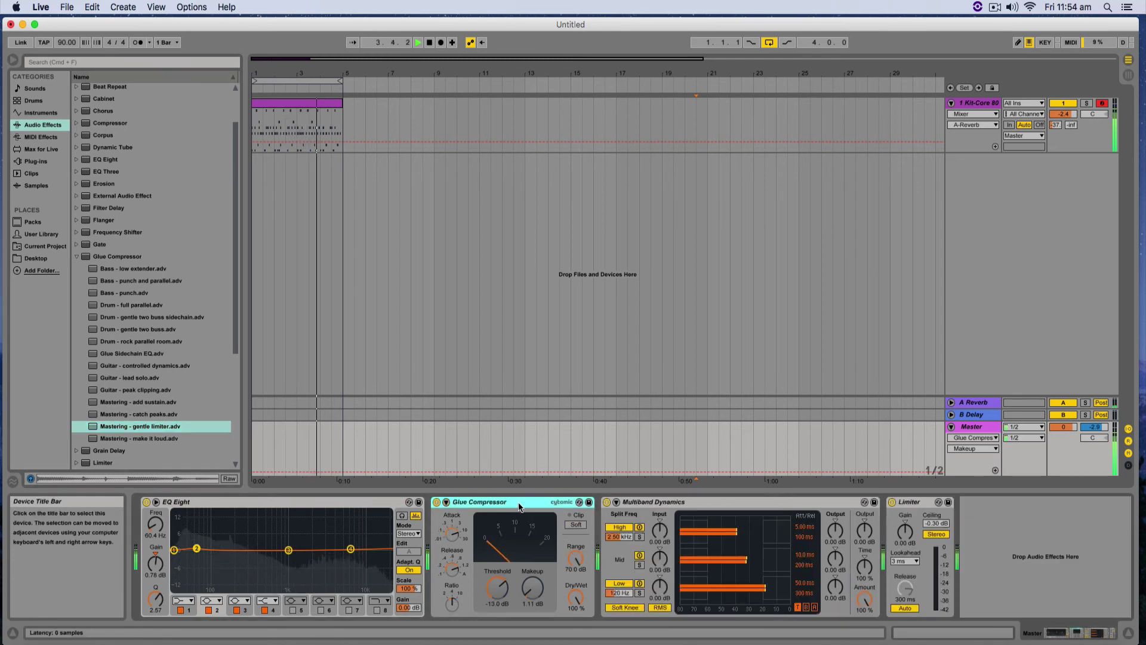
# Insert the Glue Compressor preset "Mastering - make it loud" after the Master's EQ Eight and delete the original Glue Compressor.
pyautogui.click(149, 438)
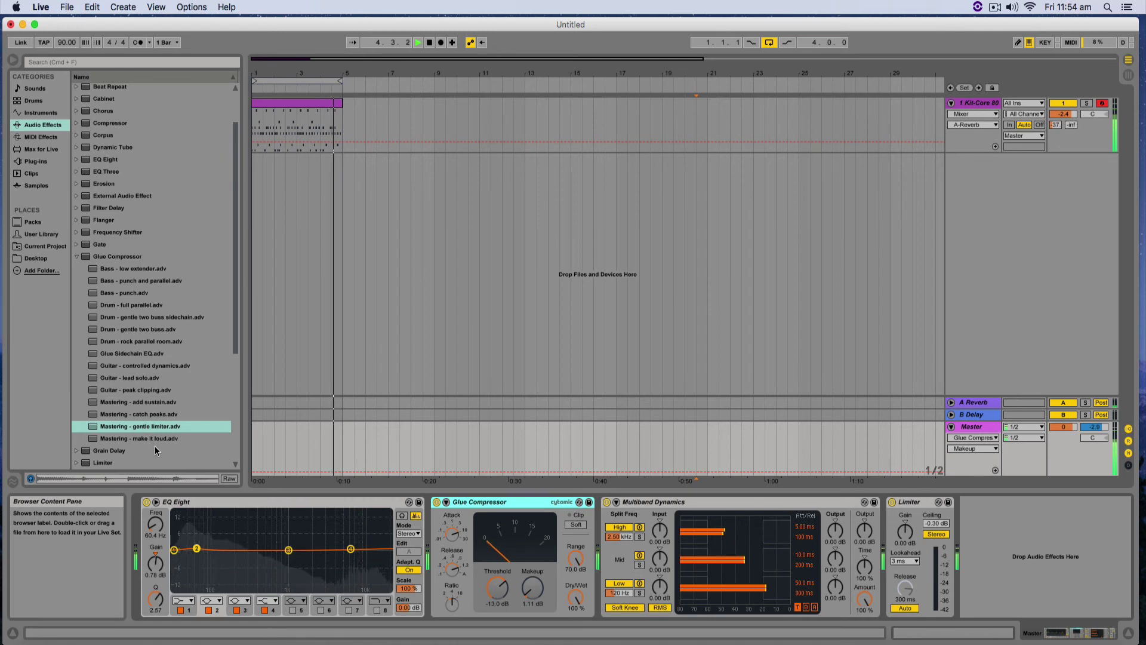
pyautogui.moveTo(413, 530); pyautogui.dragTo(425, 534)
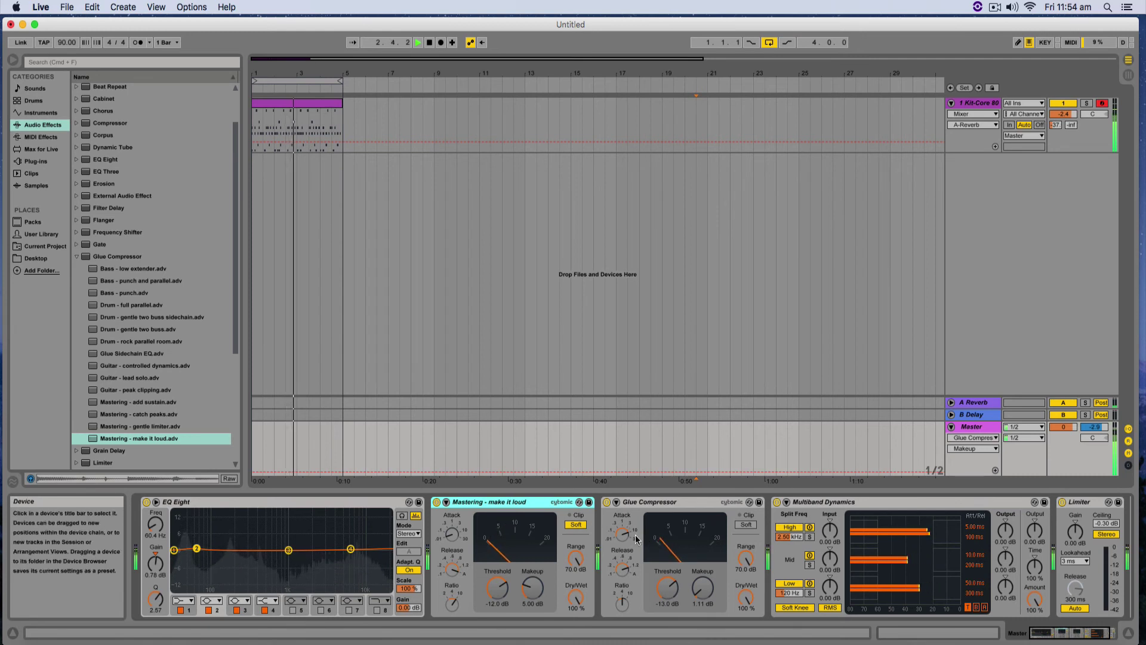
pyautogui.click(667, 504)
pyautogui.press('Delete')
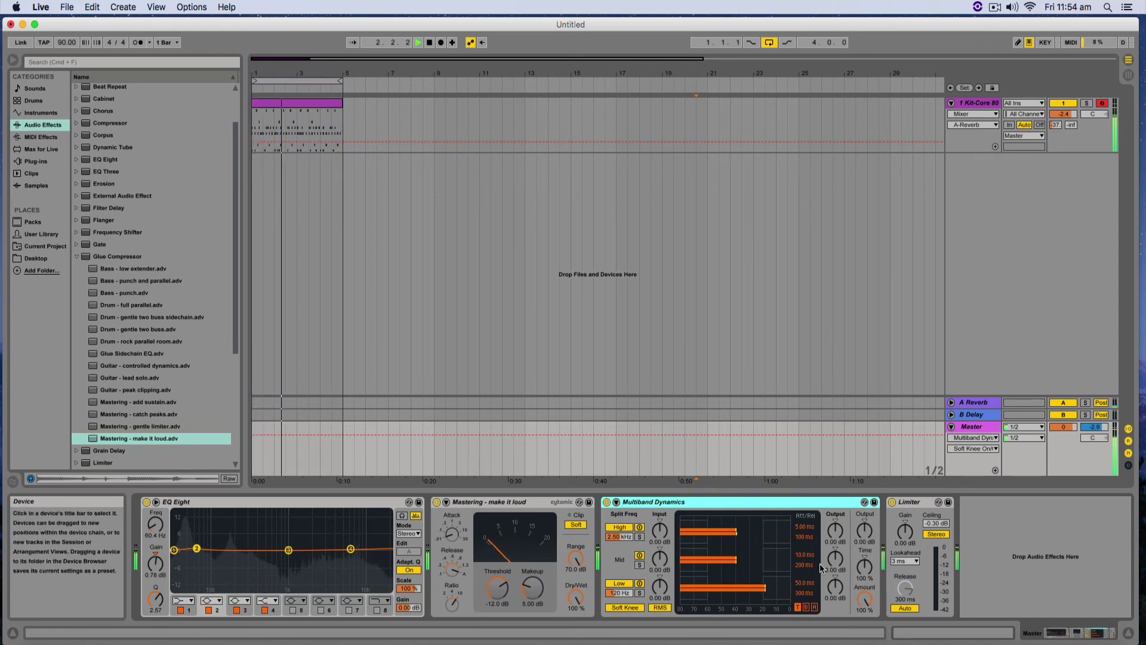
# Try the "A Standard Multiband Comp" preset on the Master's Multiband Dynamics and restore the default Multiband Dynamics device.
pyautogui.click(76, 256)
pyautogui.click(77, 306)
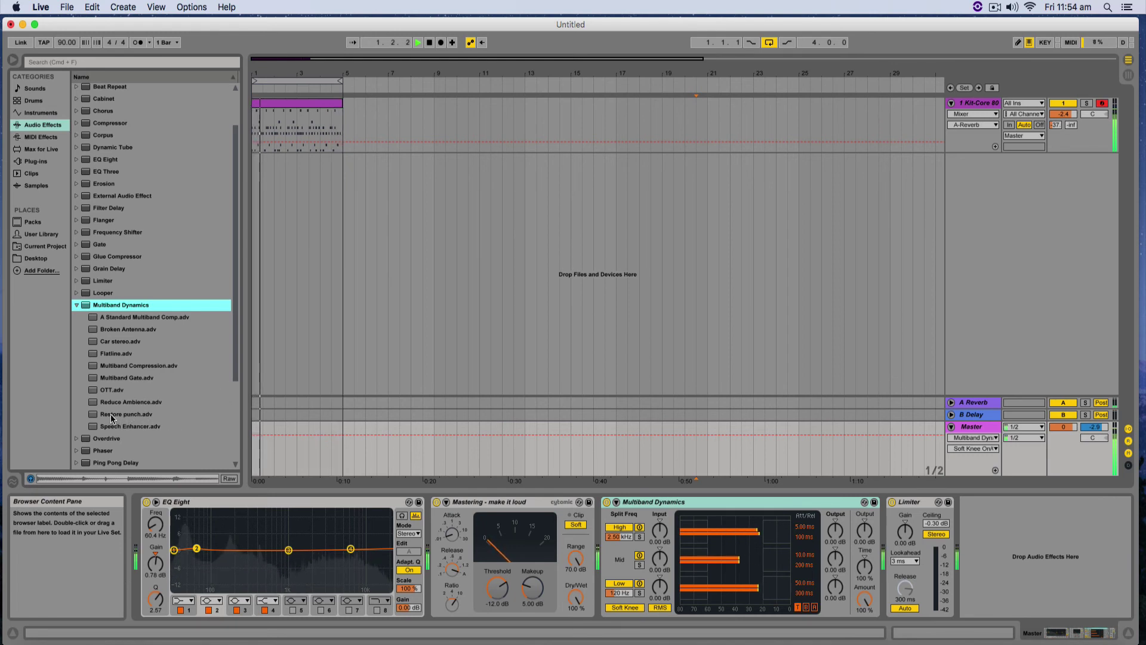
pyautogui.moveTo(120, 318); pyautogui.dragTo(668, 503)
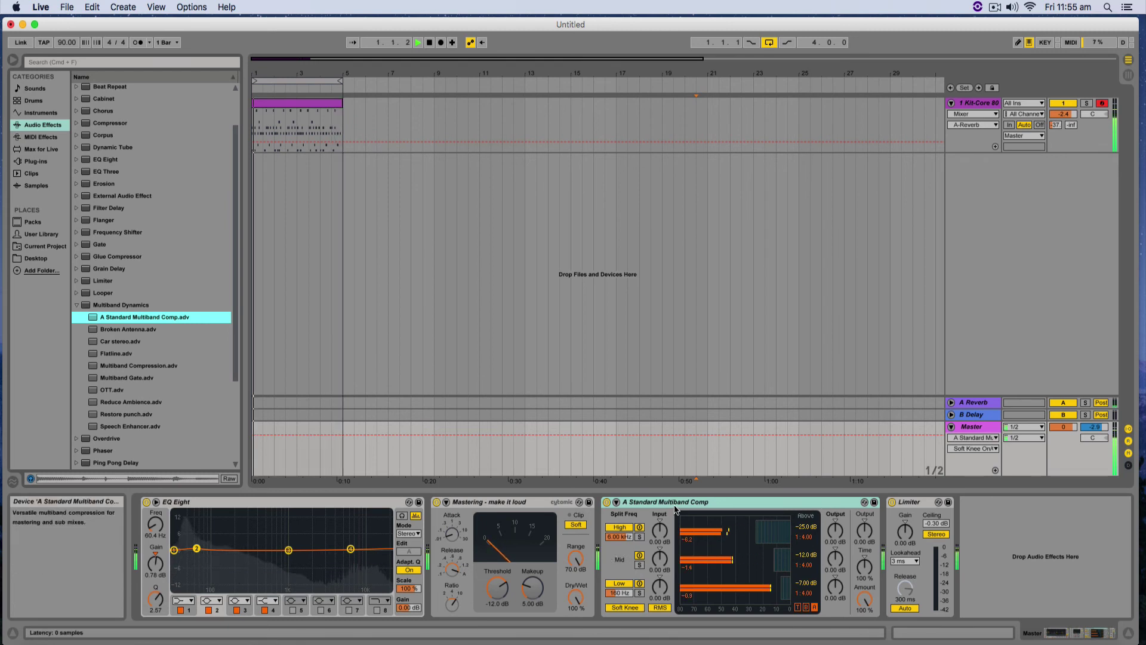
pyautogui.moveTo(129, 305); pyautogui.dragTo(692, 534)
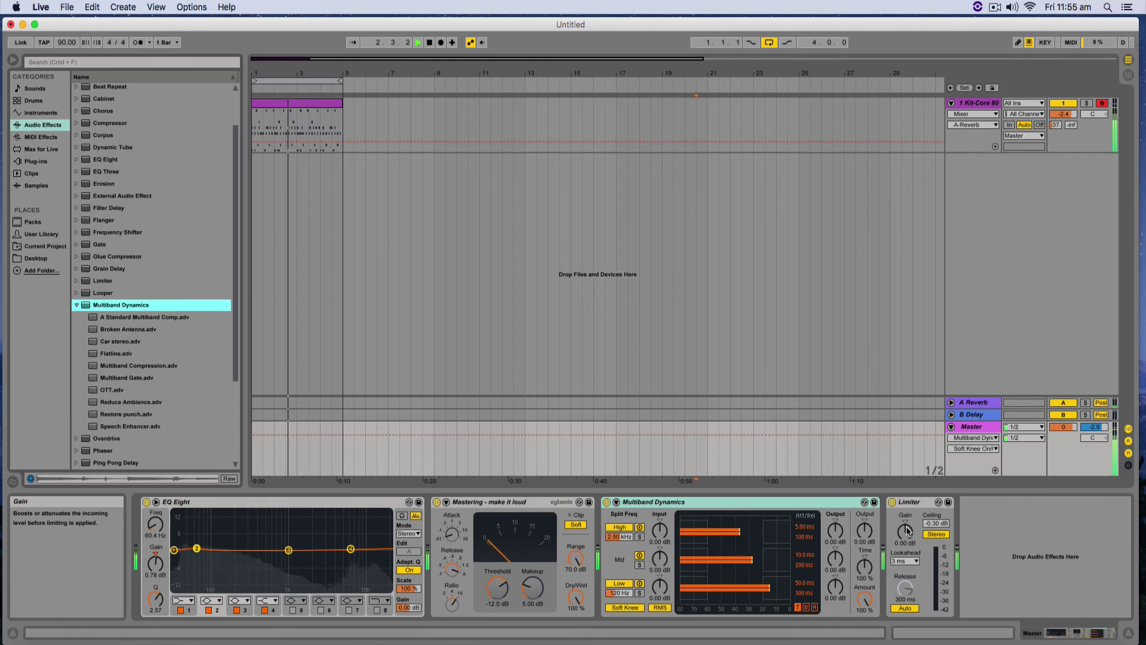
# Set the Master Limiter's Gain to 3.00 dB and group all four Master effects into one Audio Effect Rack.
pyautogui.moveTo(906, 530); pyautogui.dragTo(907, 512)
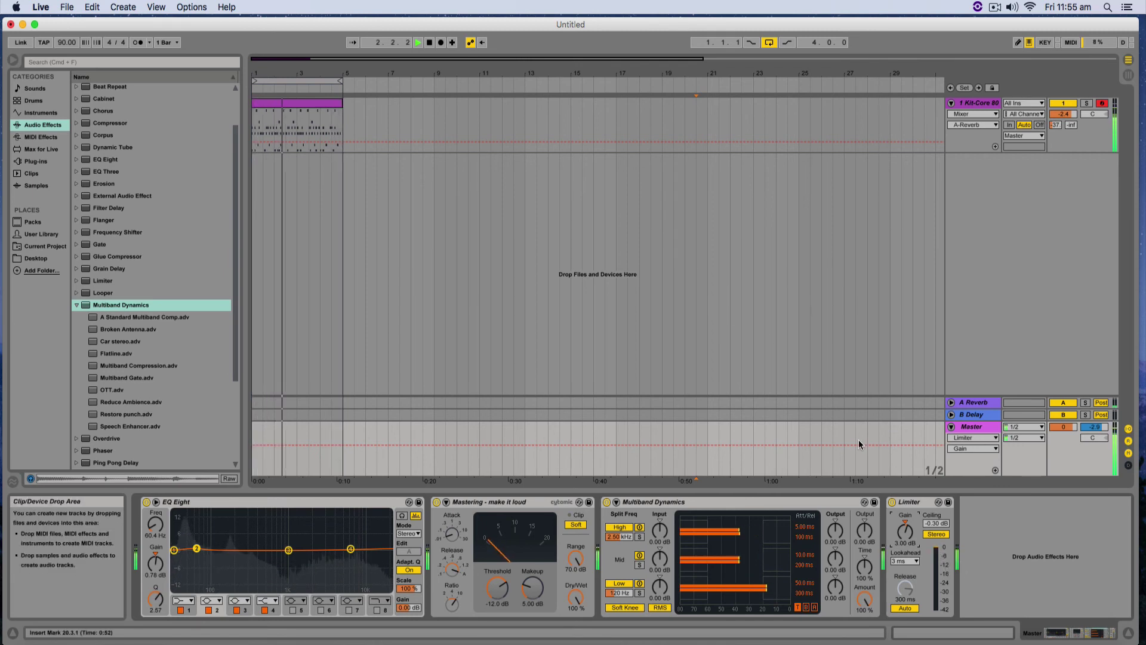
pyautogui.click(919, 502)
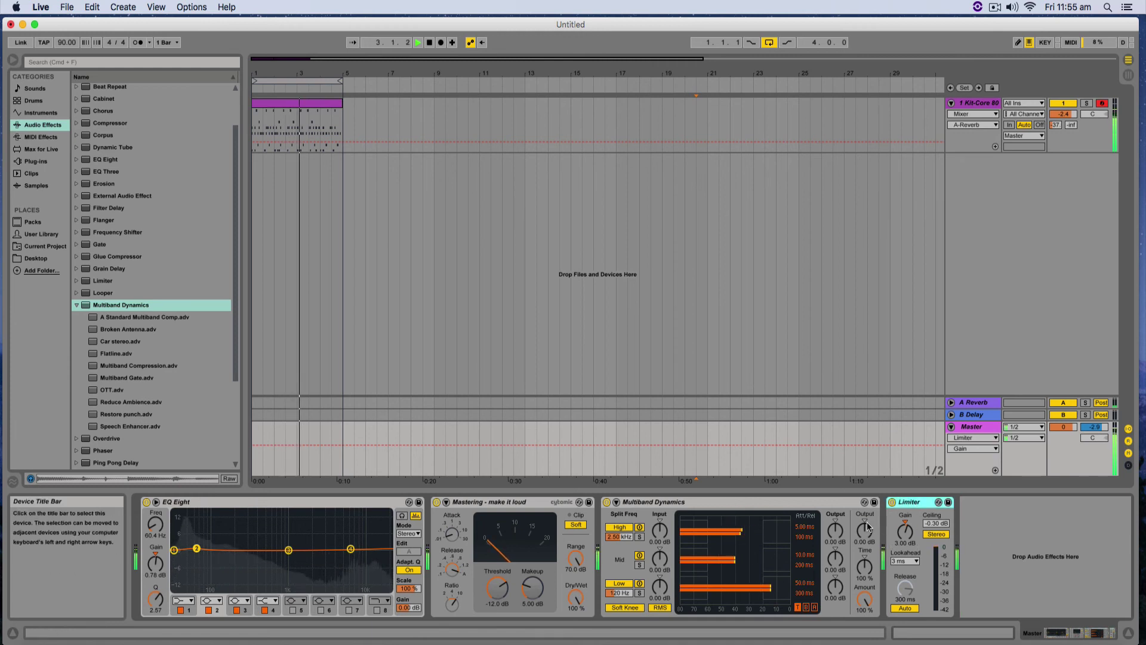
pyautogui.keyDown('shift'); pyautogui.click(364, 506); pyautogui.keyUp('shift')
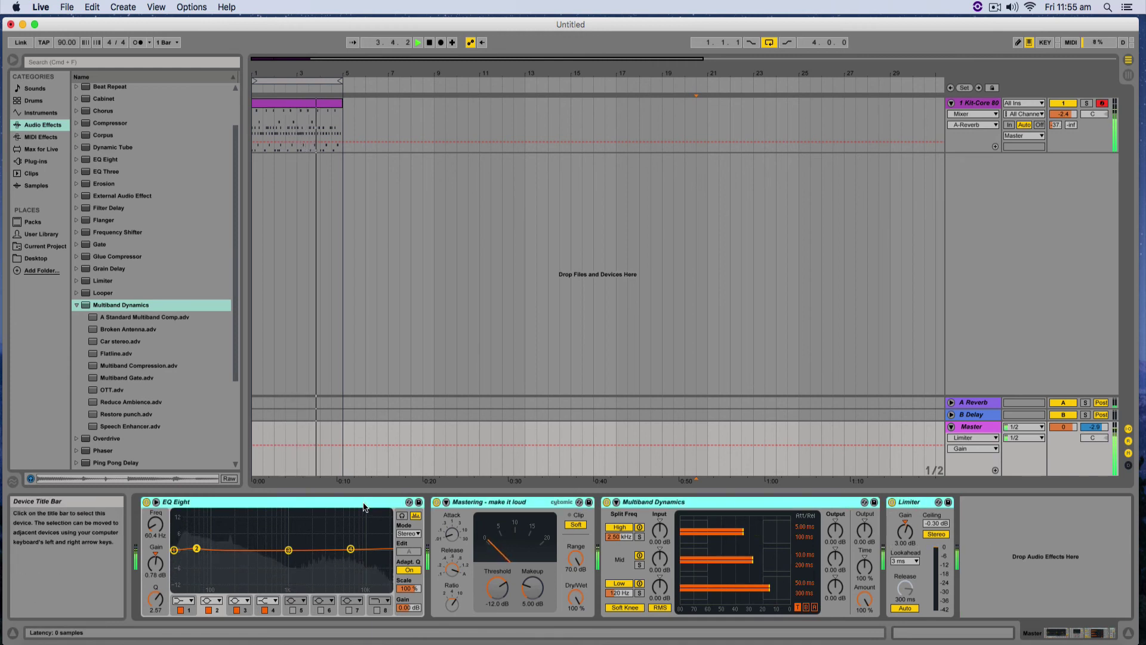
pyautogui.press('super+g')
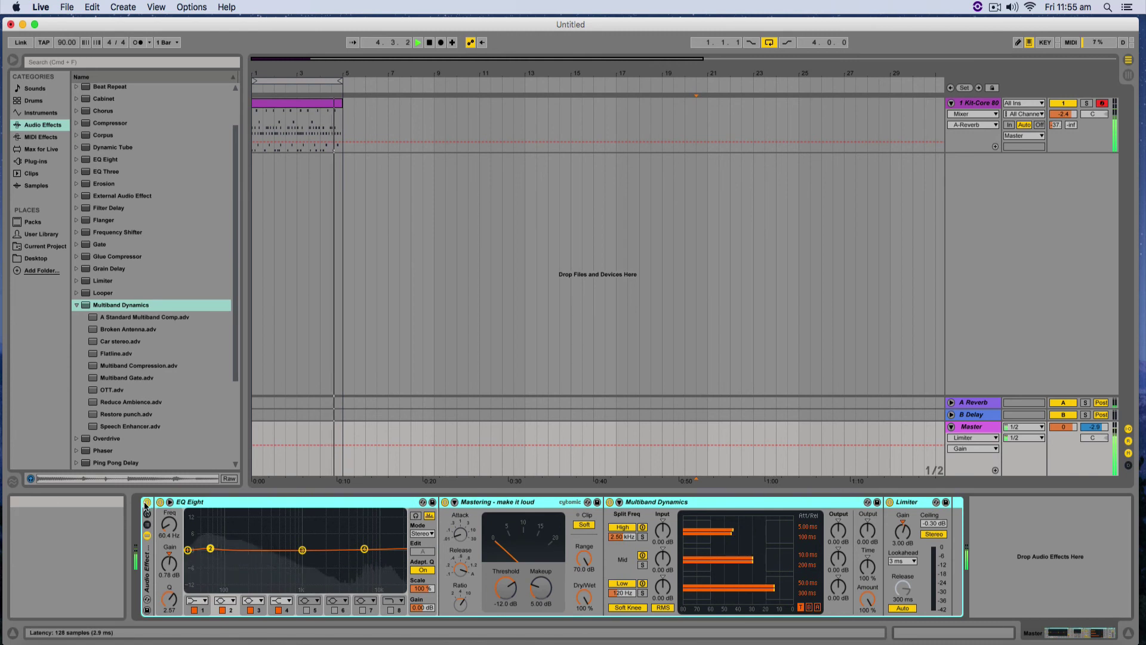
# Bypass and re-enable the Master's Audio Effect Rack to compare the sound, and stop playback.
pyautogui.click(146, 503)
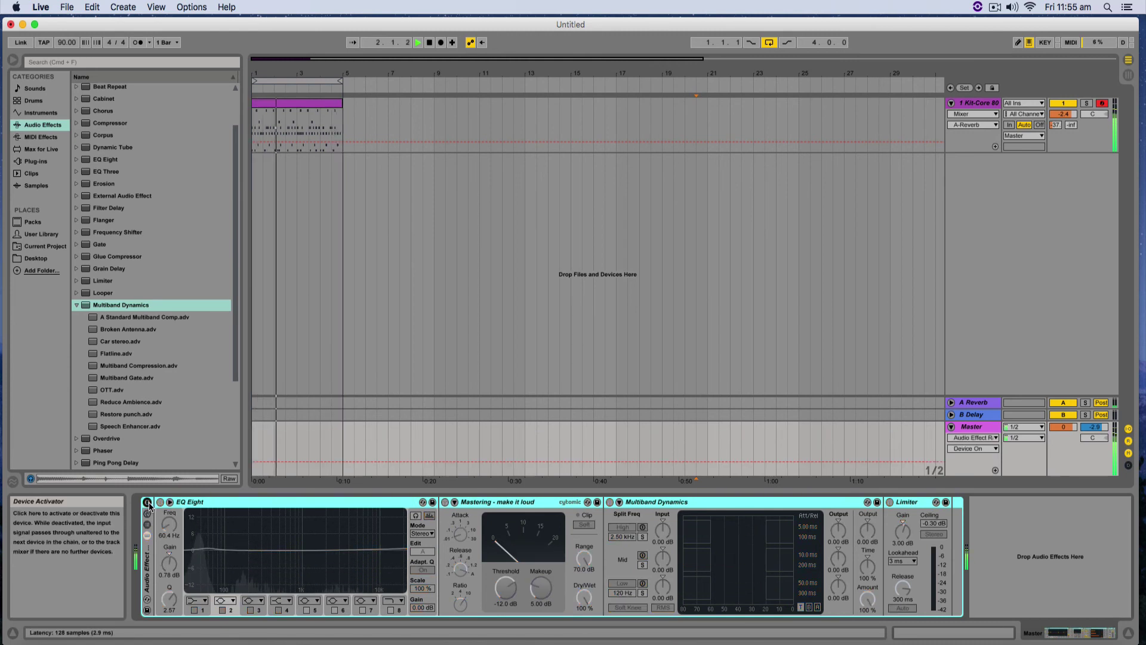
pyautogui.click(147, 502)
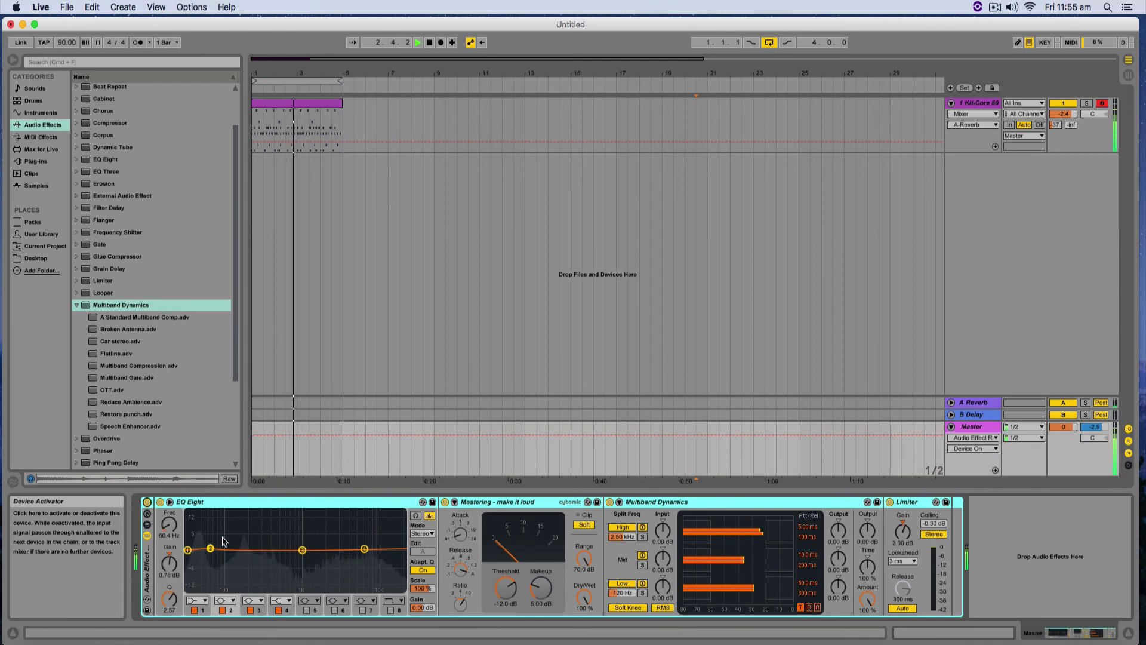
pyautogui.click(328, 257)
pyautogui.press('space')
# Repeat the four-bar Kit-Core 808 clip end to end until the arrangement reaches bar 25.
pyautogui.click(292, 108)
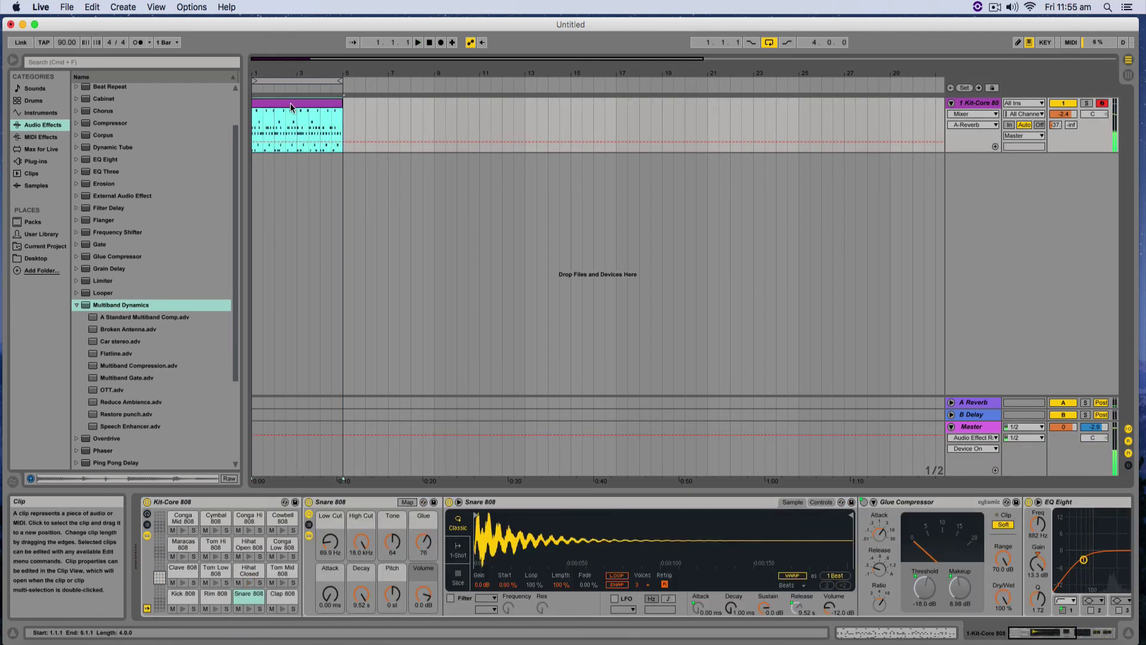
pyautogui.click(398, 188)
pyautogui.click(295, 104)
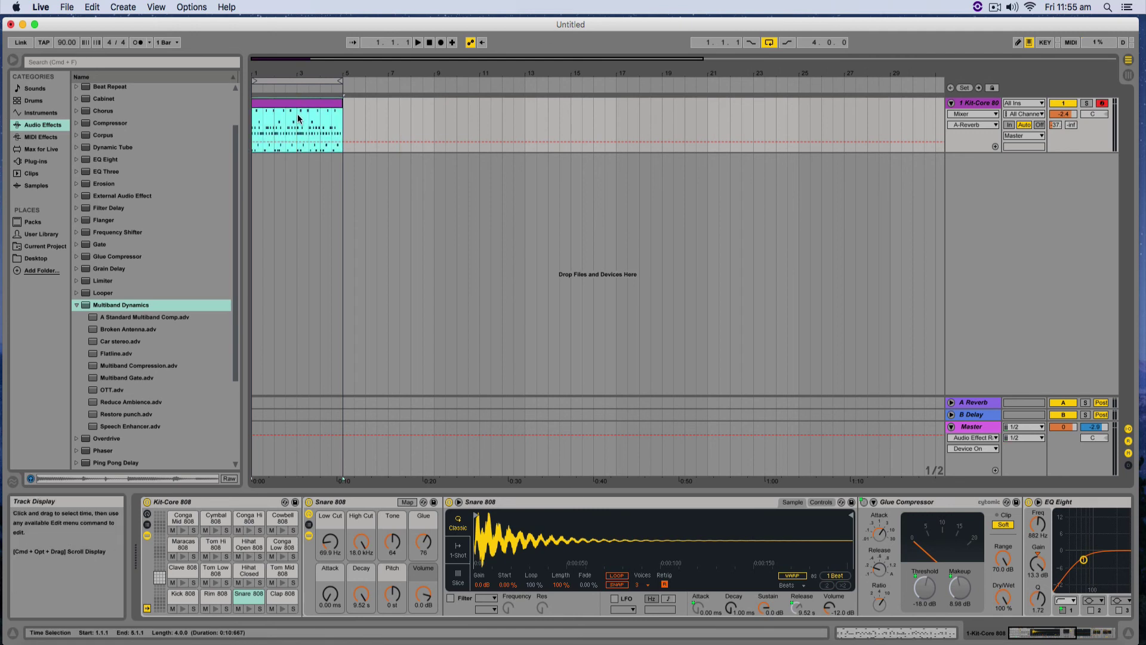
pyautogui.click(346, 123)
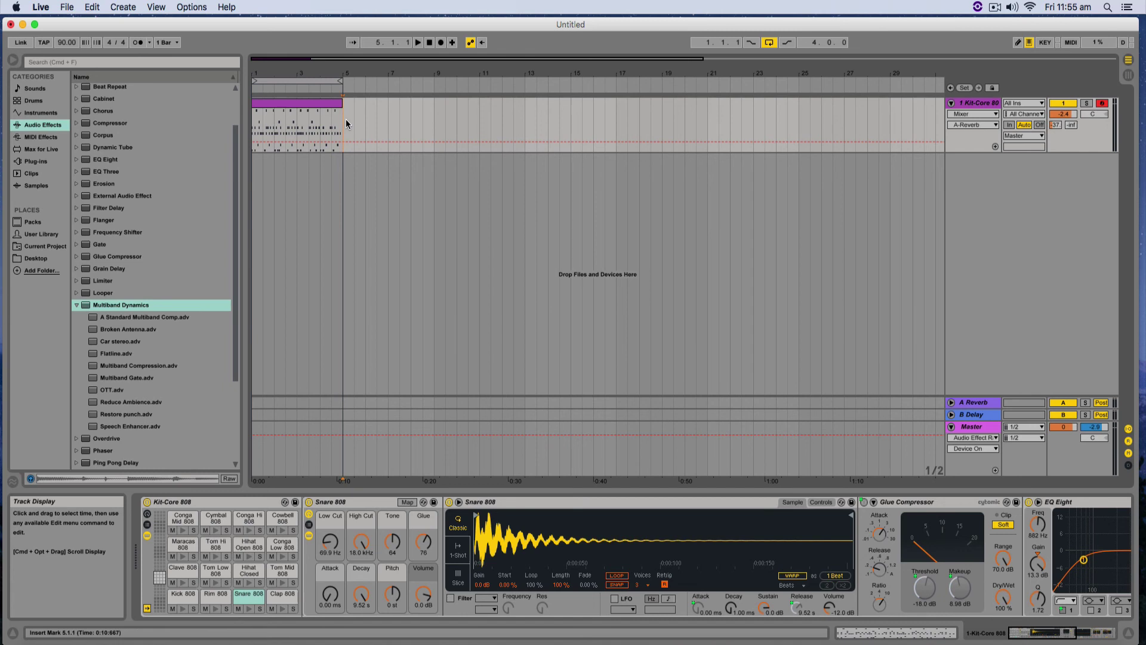
pyautogui.press('super+v')
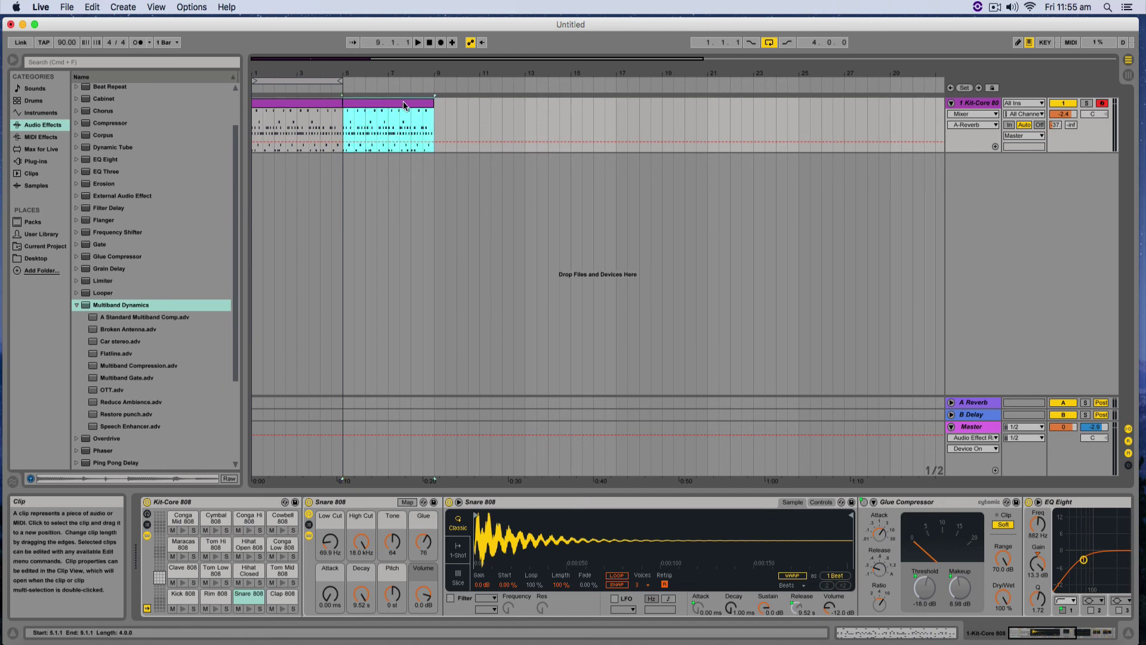
pyautogui.press('super+d')
pyautogui.press('super+d')
pyautogui.press('super+d')
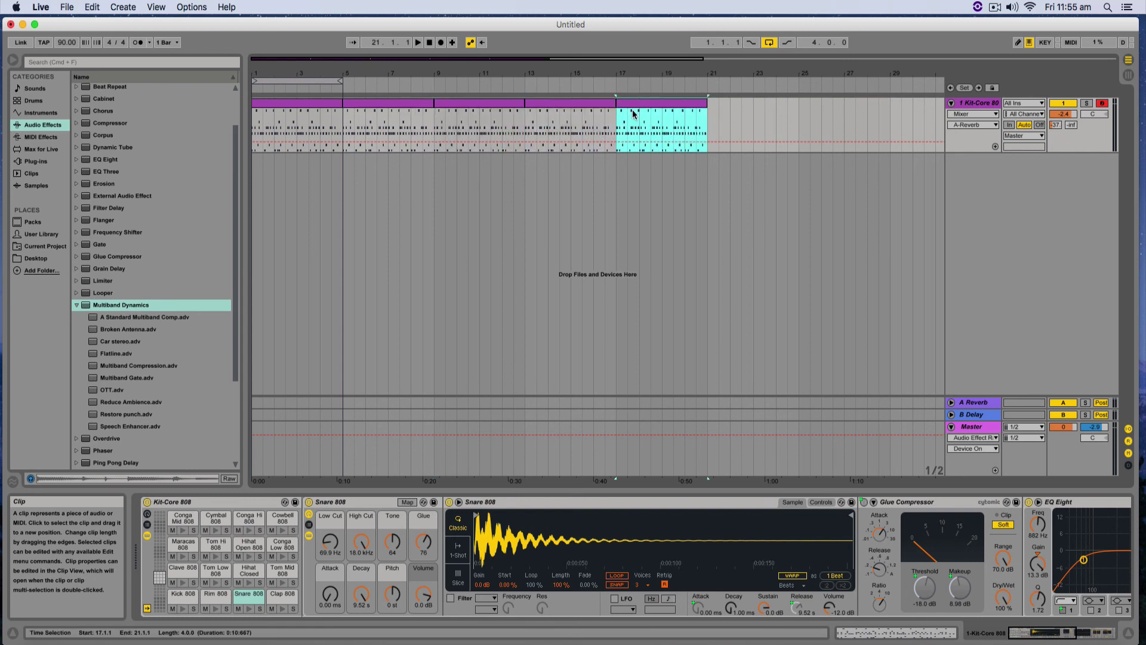
pyautogui.press('super+d')
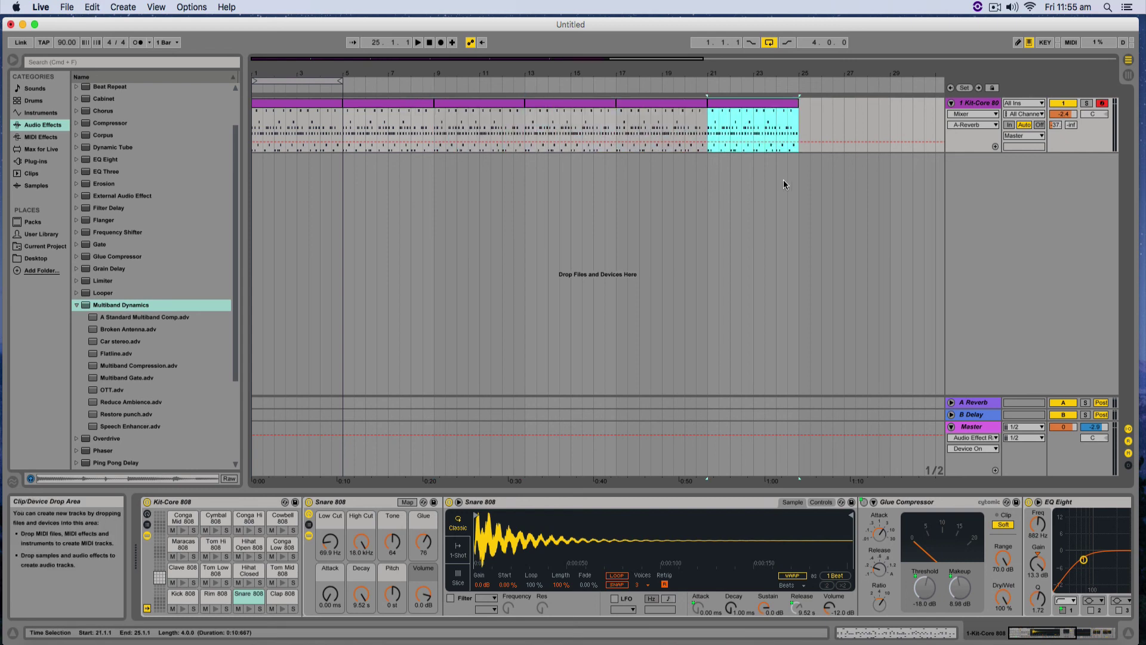
pyautogui.moveTo(797, 103)
pyautogui.mouseDown()
pyautogui.moveTo(780, 104)
pyautogui.moveTo(798, 105)
pyautogui.mouseUp()
pyautogui.click(814, 225)
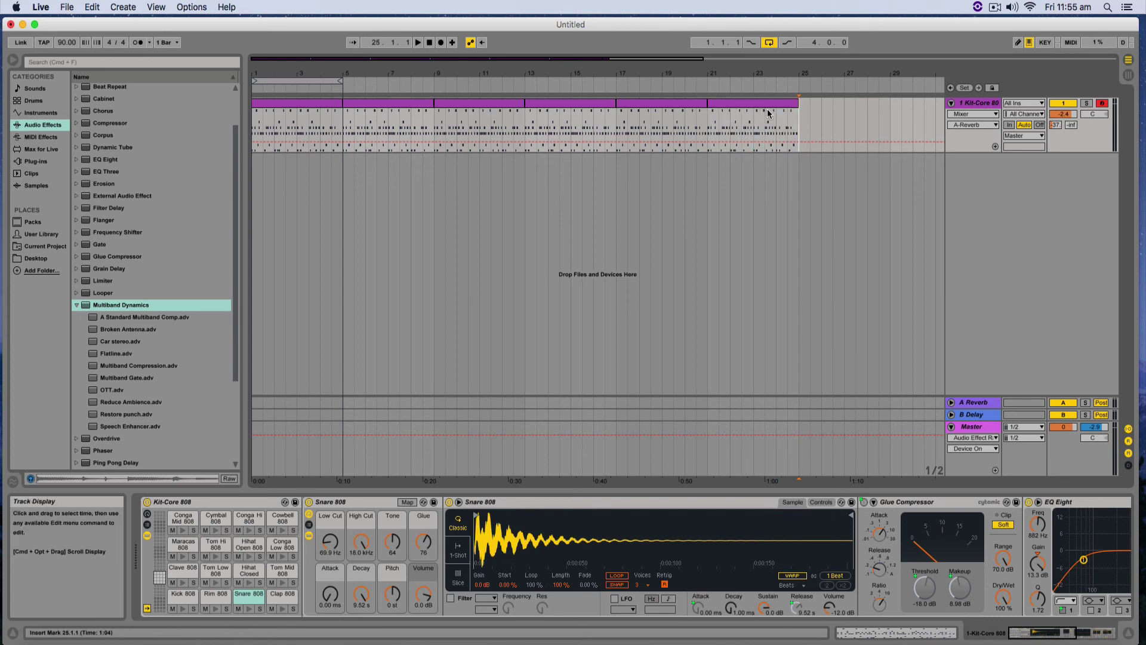
# Select all the Kit-Core 808 clips and set up an audio export of the Master as WAV at 44100 Hz.
pyautogui.click(791, 121)
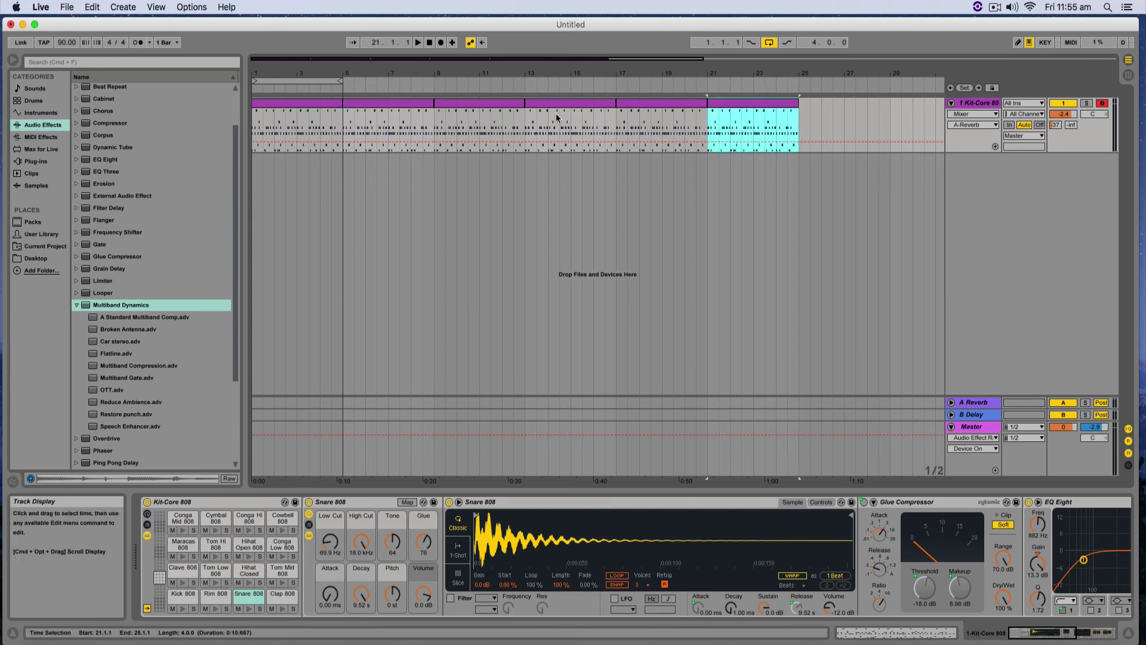
pyautogui.keyDown('shift'); pyautogui.click(308, 106); pyautogui.keyUp('shift')
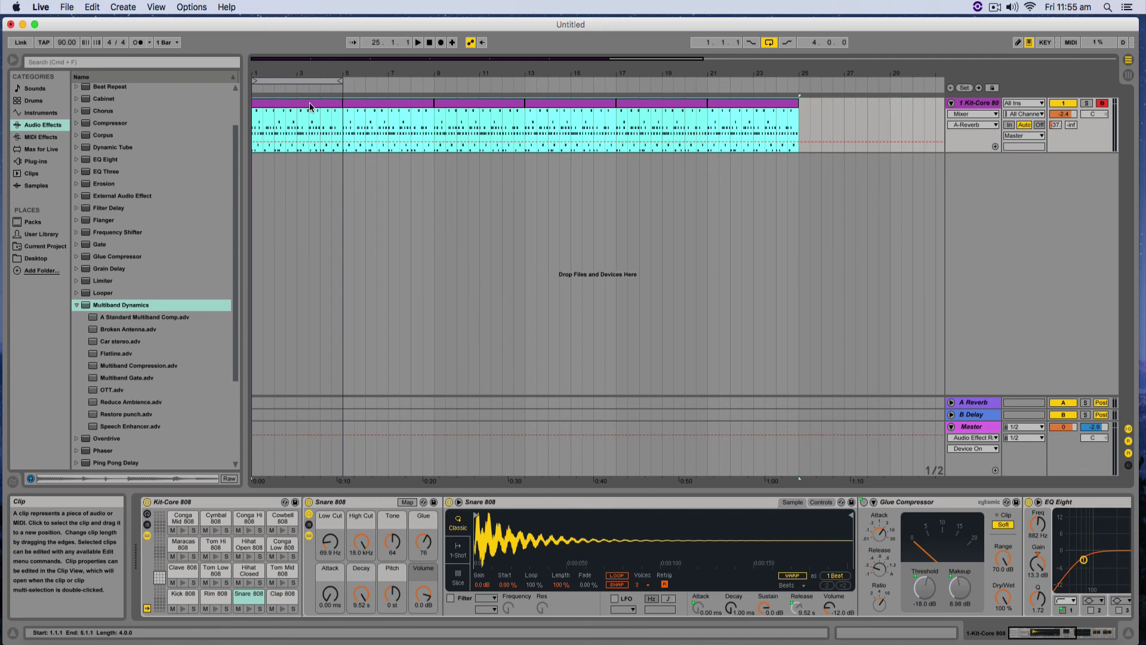
pyautogui.click(66, 6)
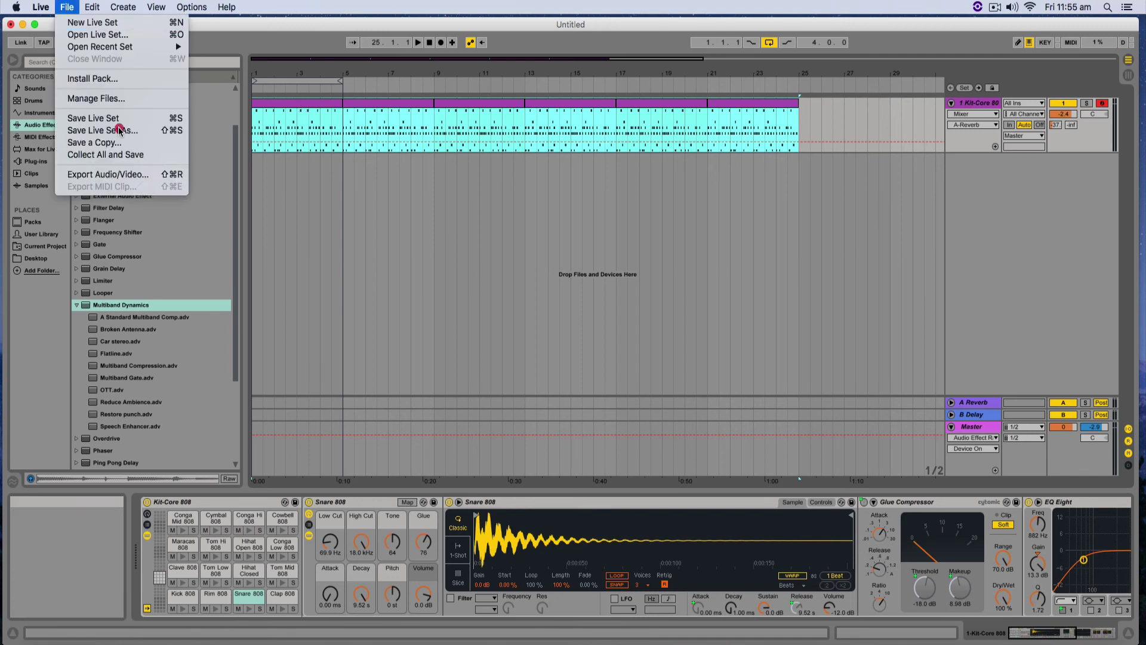
pyautogui.click(137, 174)
pyautogui.click(622, 290)
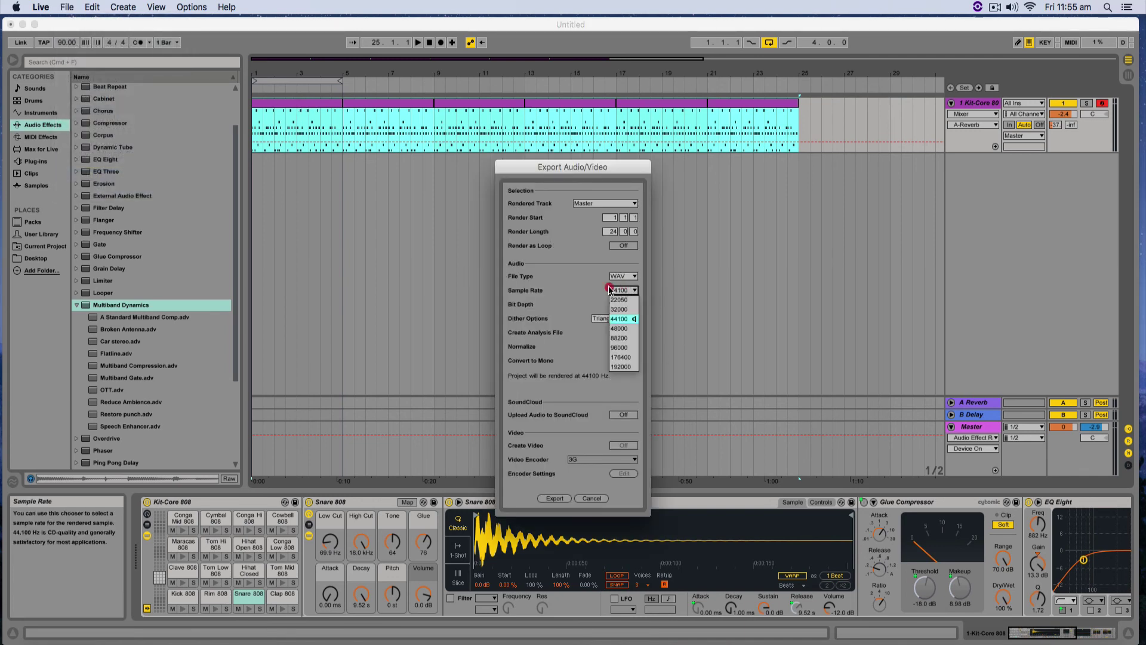
pyautogui.click(587, 291)
pyautogui.click(589, 204)
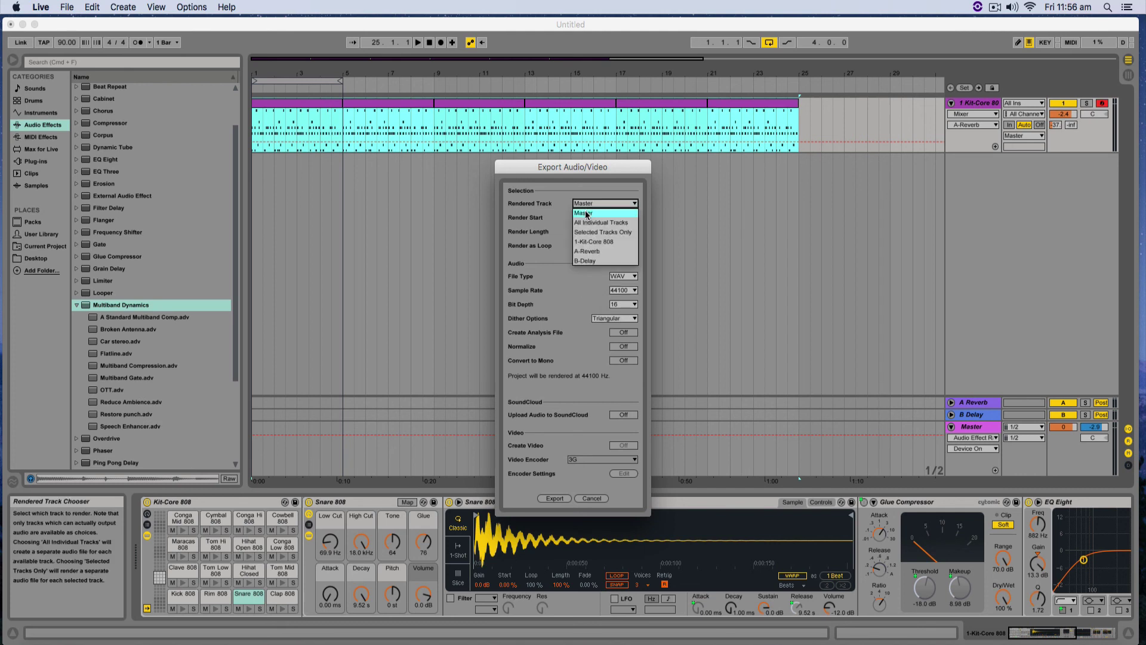
pyautogui.click(586, 213)
pyautogui.click(625, 277)
pyautogui.click(586, 279)
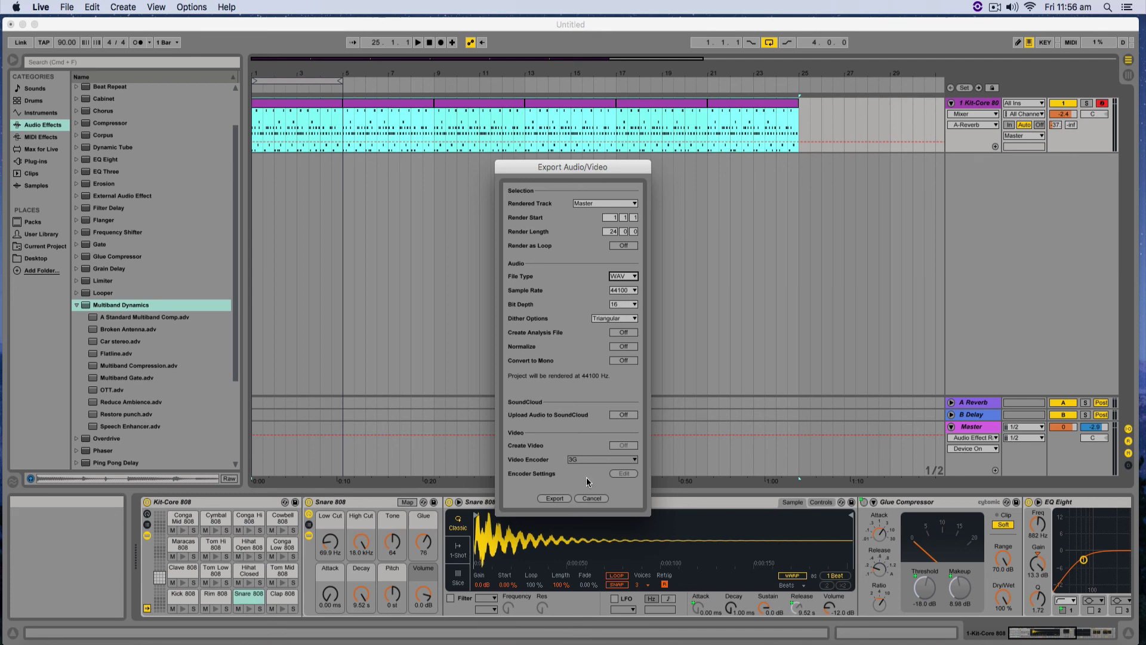
# Export the audio to the Desktop with the file name "beat".
pyautogui.click(555, 498)
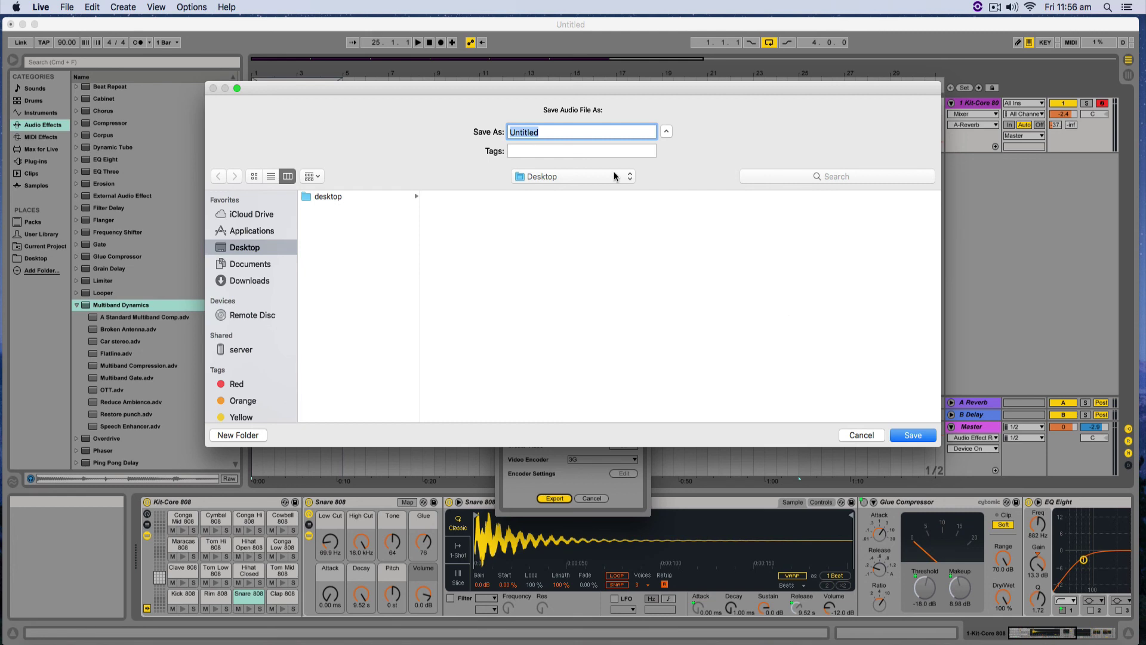
pyautogui.write('beat')
pyautogui.press('Return')
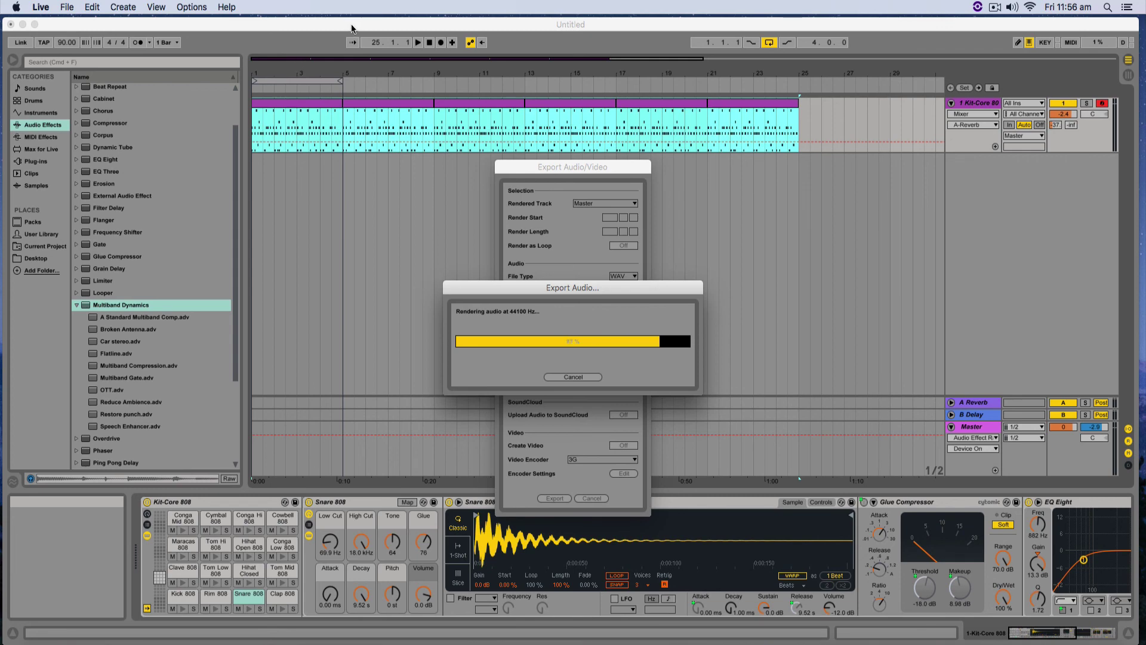
# Move the Live window aside to expose beat.wav on the desktop, and insert an audio track below Kit-Core 808.
pyautogui.moveTo(350, 23); pyautogui.dragTo(256, 102)
pyautogui.click(1110, 262)
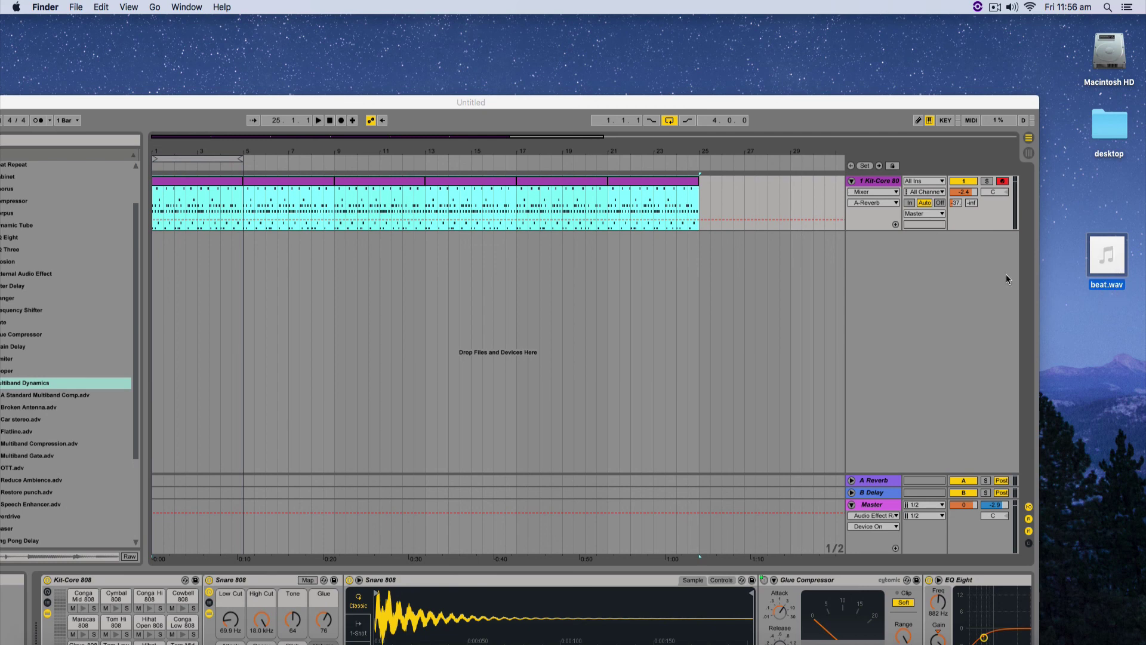
pyautogui.rightClick(933, 296)
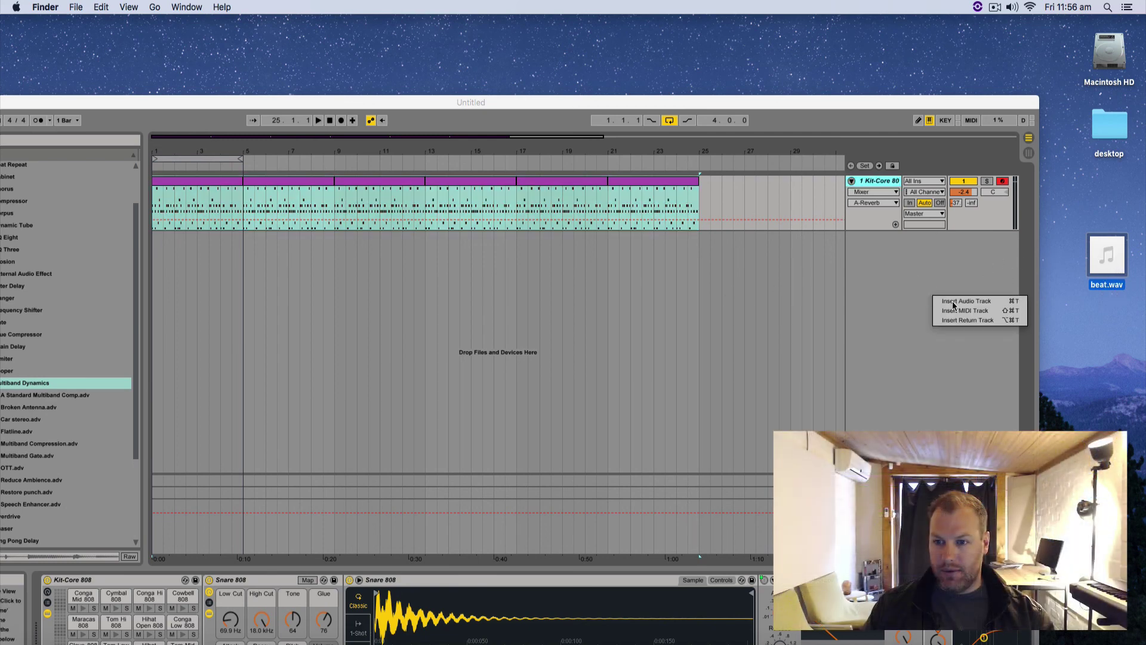
pyautogui.click(950, 301)
pyautogui.rightClick(877, 266)
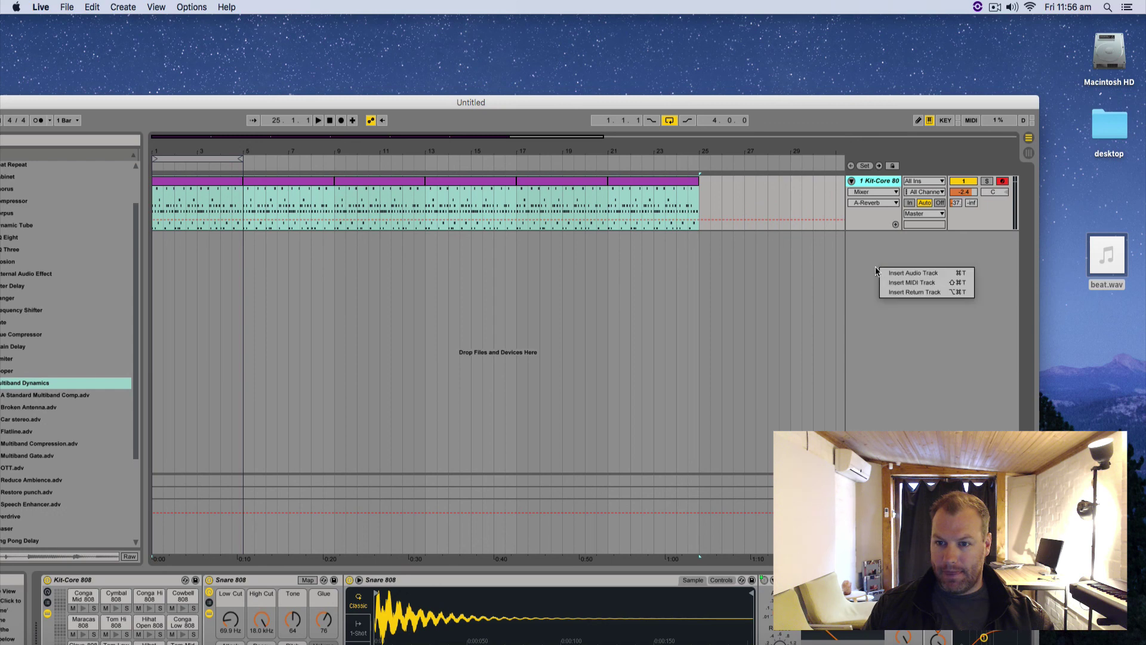
pyautogui.click(891, 274)
# Place beat.wav from the desktop on the new audio track at bar 5 and mute the Kit-Core 808 track.
pyautogui.moveTo(1106, 253); pyautogui.dragTo(257, 267)
pyautogui.moveTo(449, 105); pyautogui.dragTo(517, 47)
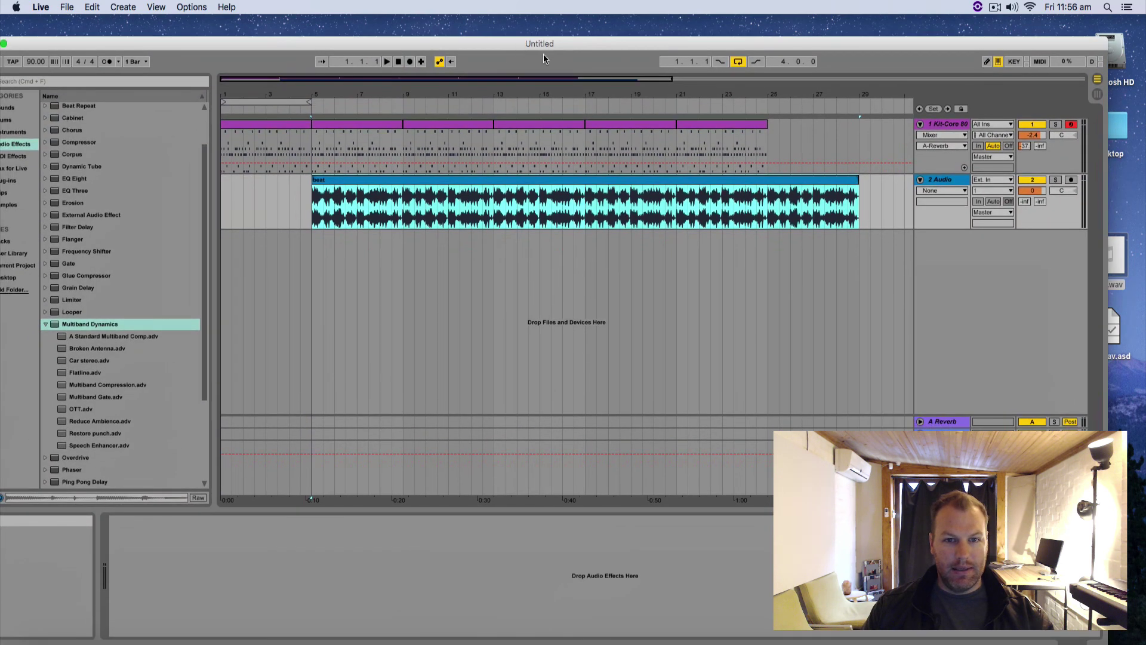
pyautogui.moveTo(539, 88); pyautogui.dragTo(540, 79)
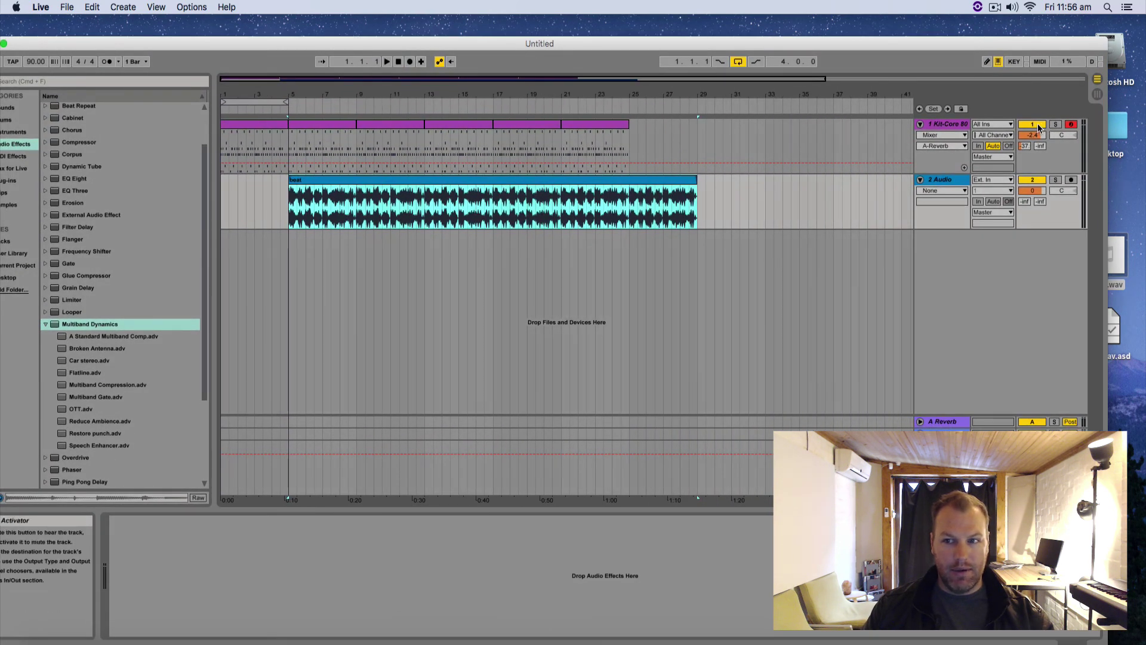
pyautogui.click(1038, 128)
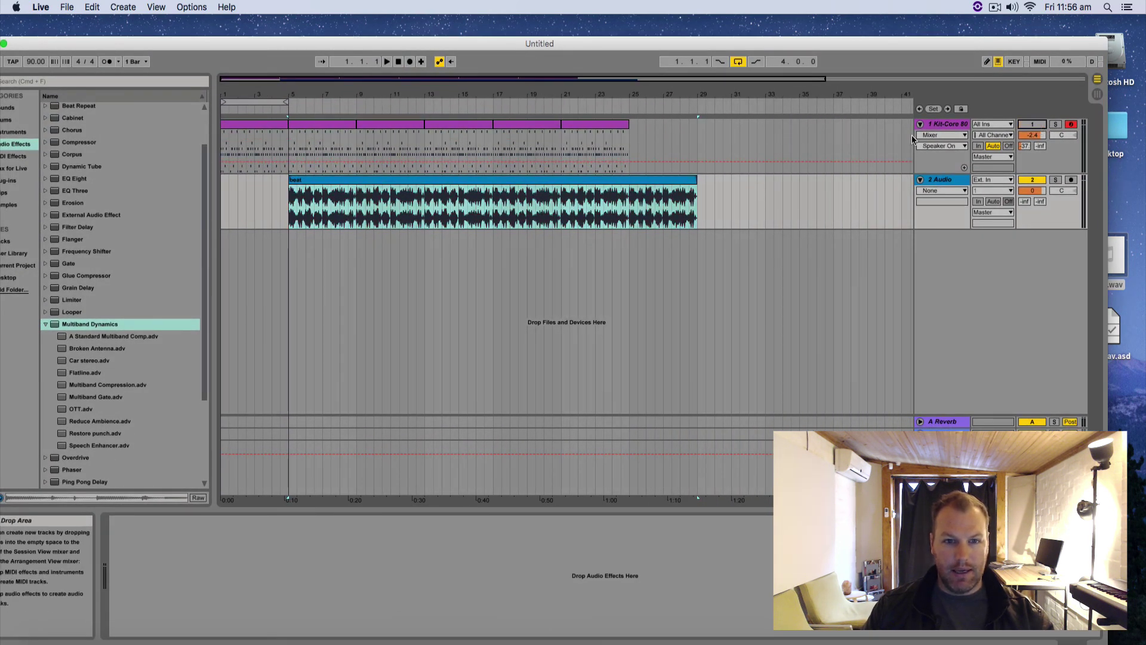
# Select the beat clip, enlarge the audio track's height to inspect its waveform, and play back the first bars from bar 5.
pyautogui.click(447, 199)
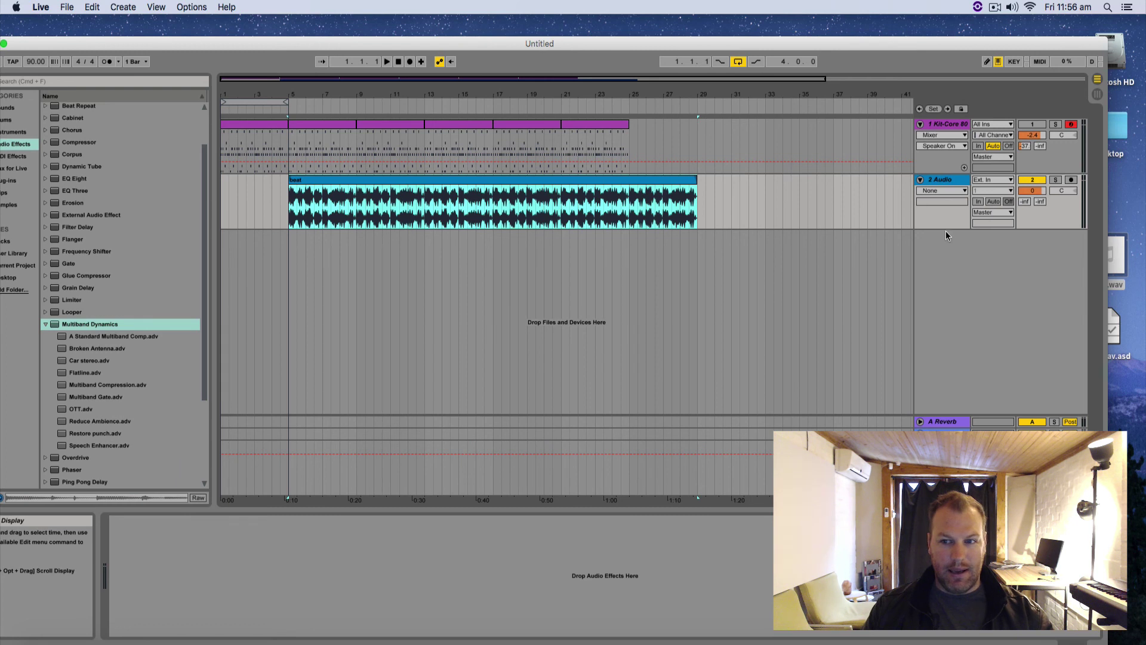
pyautogui.moveTo(945, 227); pyautogui.dragTo(952, 314)
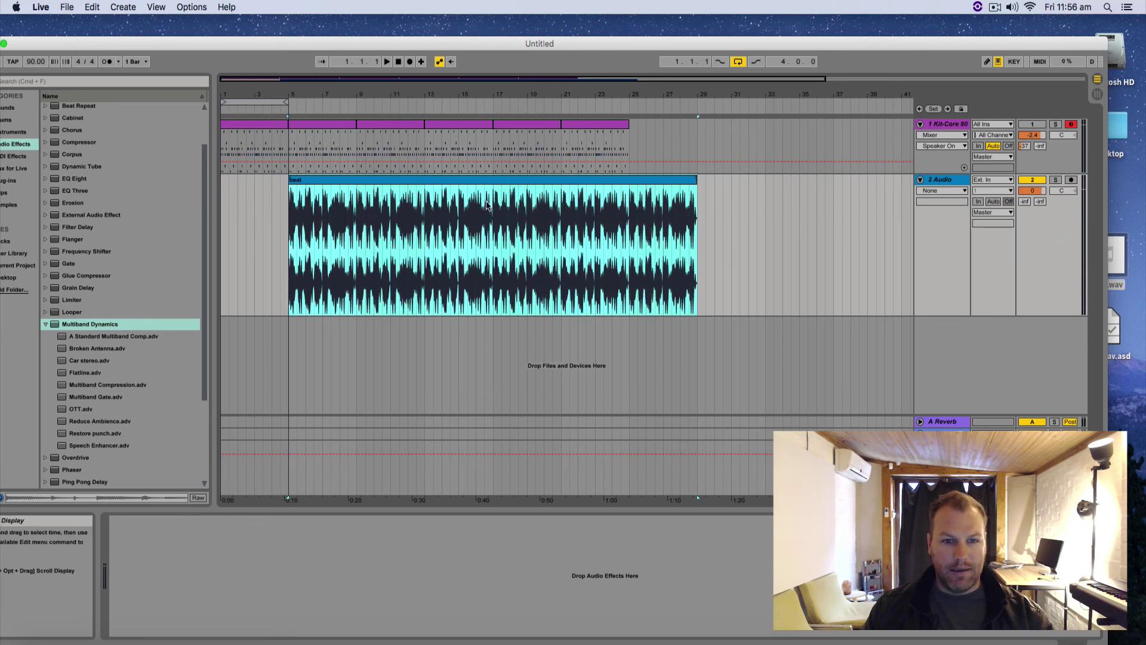
pyautogui.press('space')
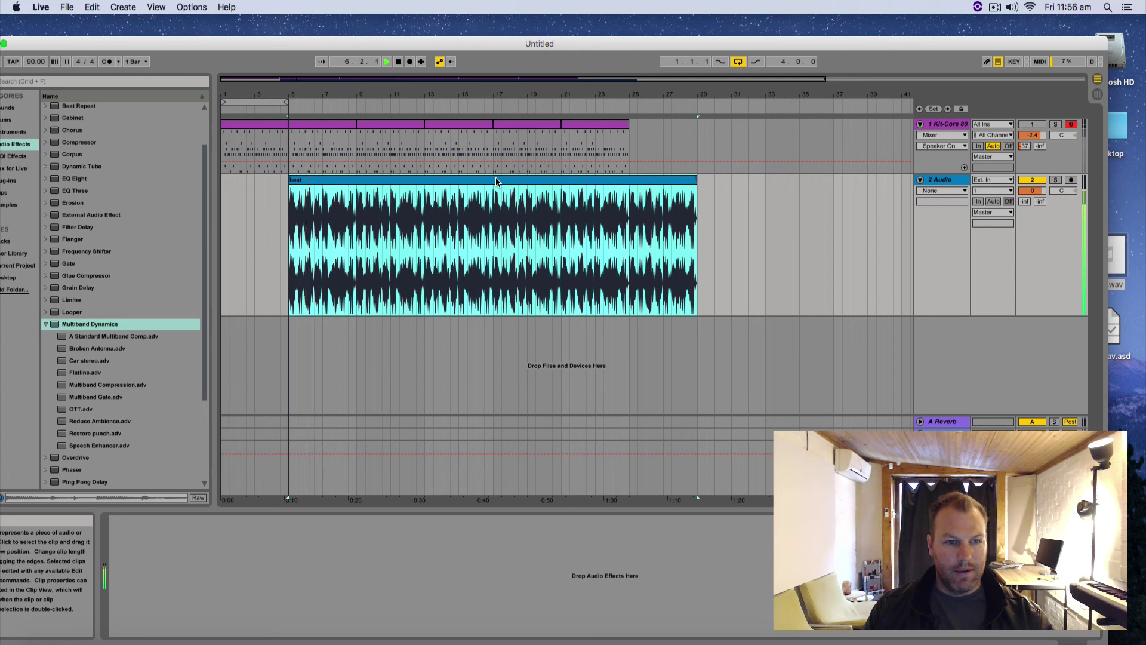
pyautogui.press('space')
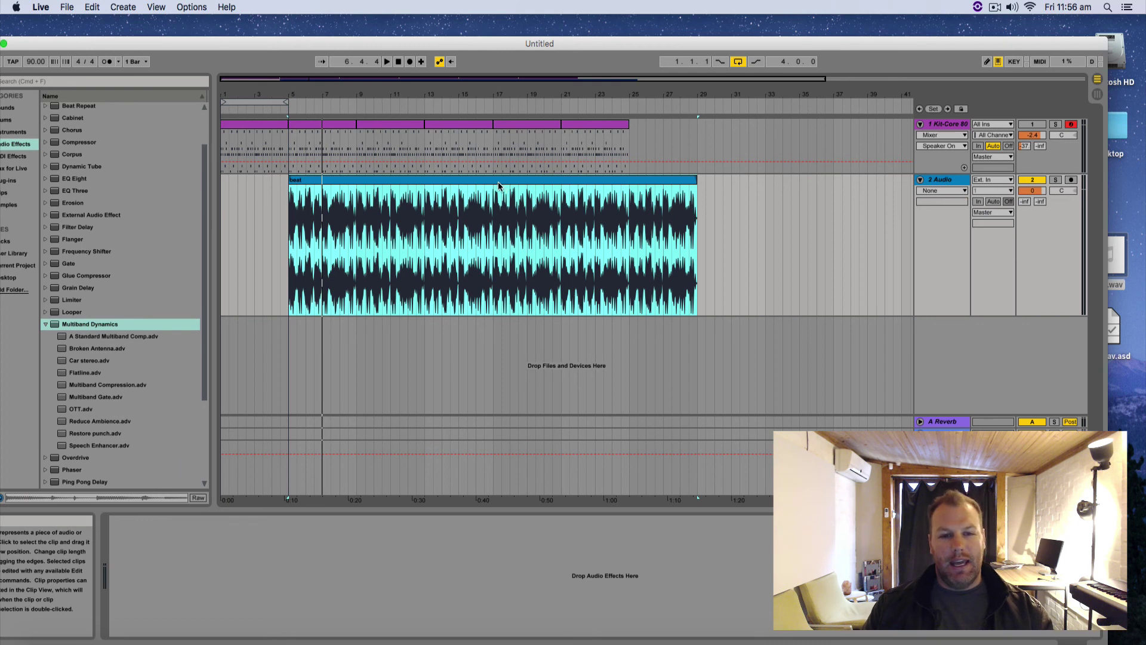
# Move the beat clip to start at bar 1, aligned with the Kit-Core 808 clips, and reduce the audio track's height.
pyautogui.moveTo(497, 182); pyautogui.dragTo(434, 182)
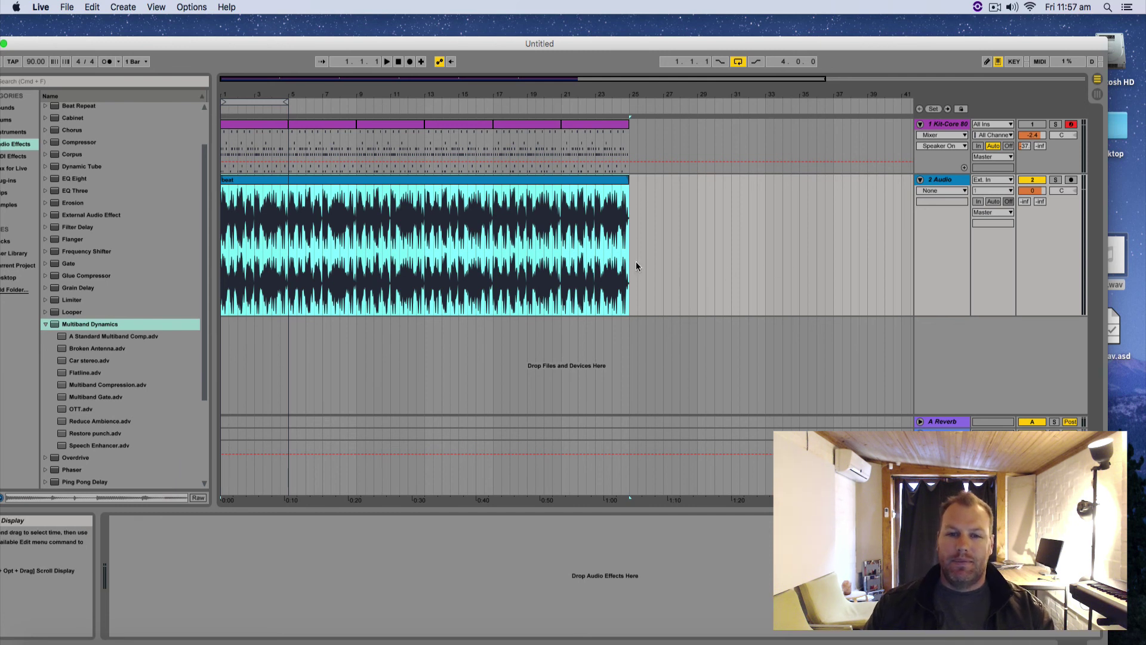
pyautogui.moveTo(929, 315); pyautogui.dragTo(932, 241)
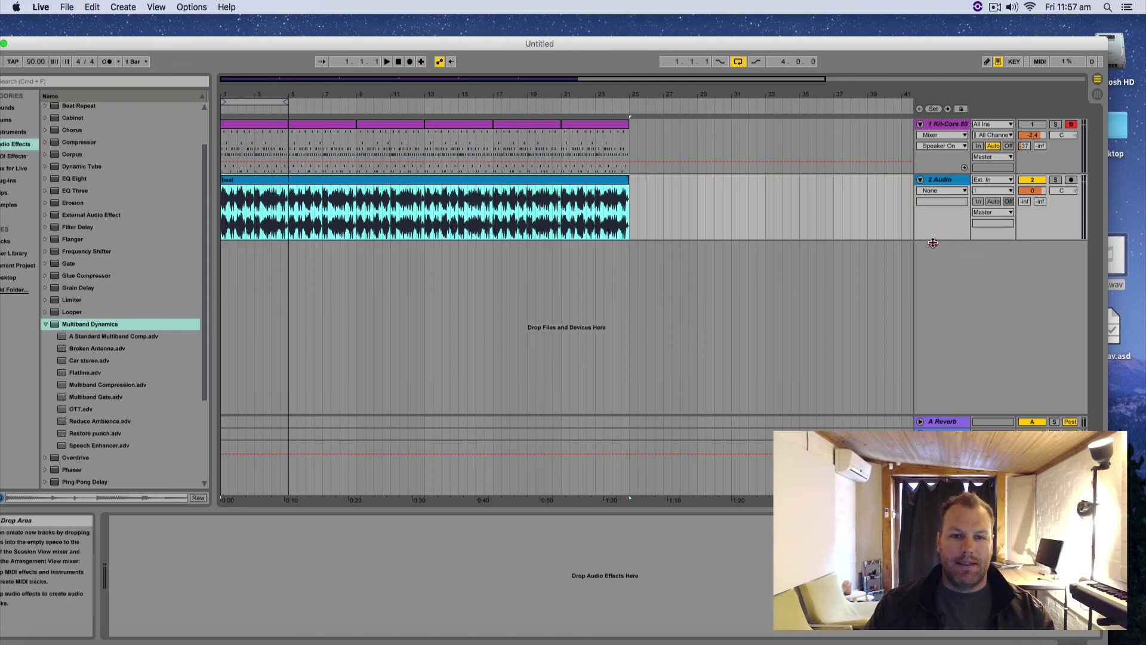
pyautogui.click(714, 238)
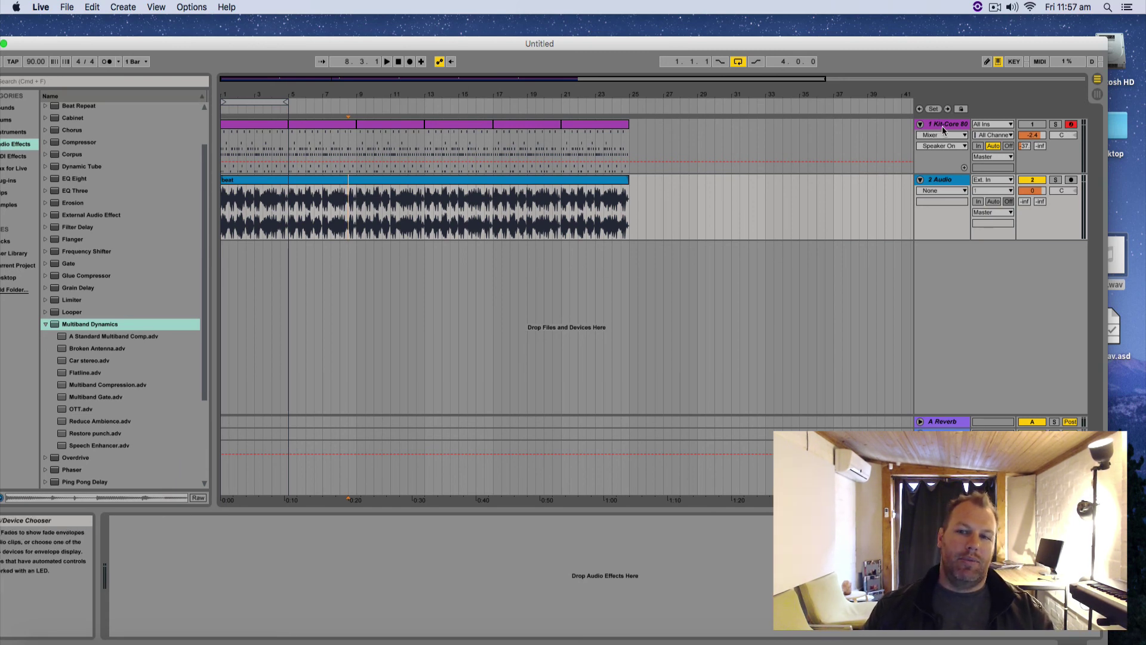
# Fold the Kit-Core 808 drum rack's chains in the Session View mixer and return to the Arrangement View.
pyautogui.click(951, 169)
pyautogui.click(947, 200)
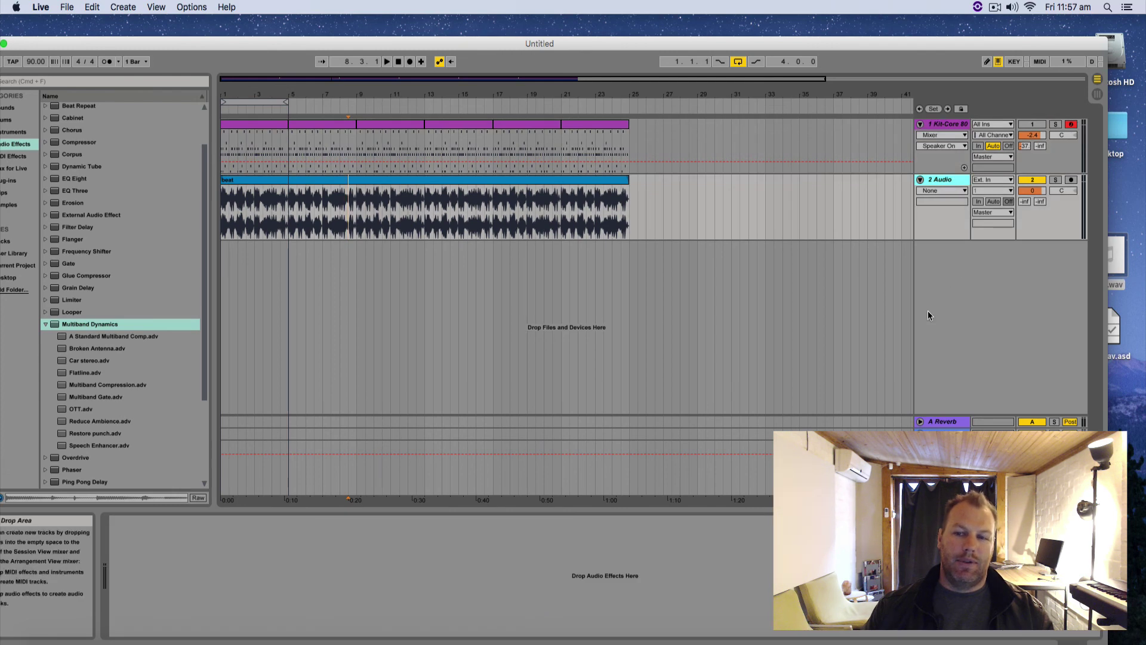
pyautogui.press('Tab')
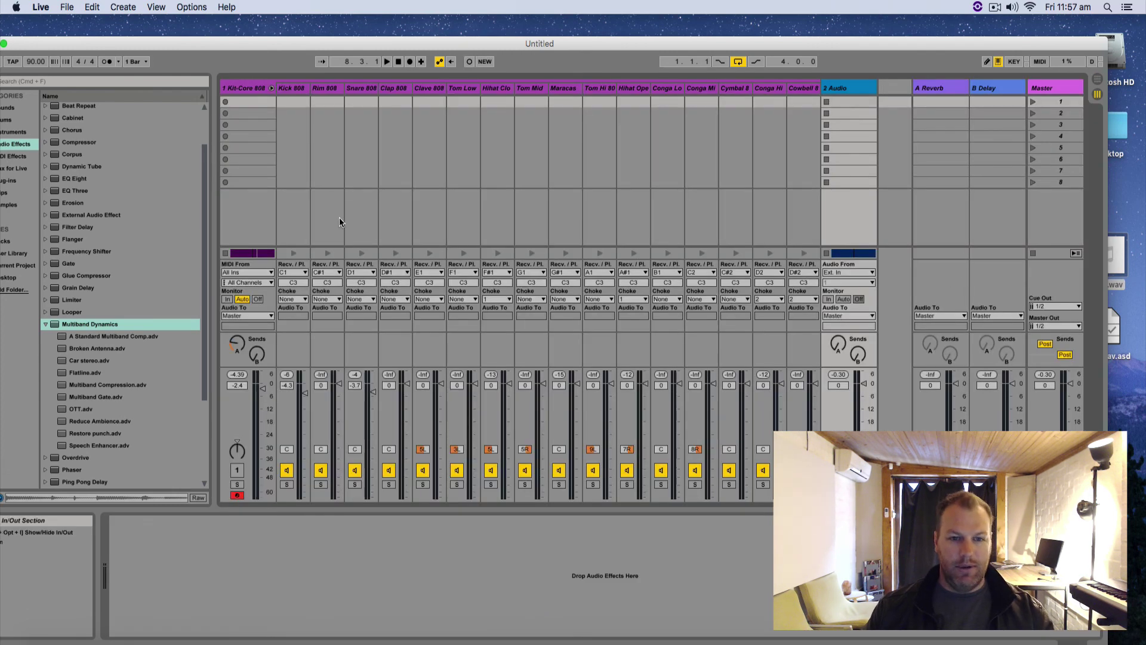
pyautogui.click(271, 89)
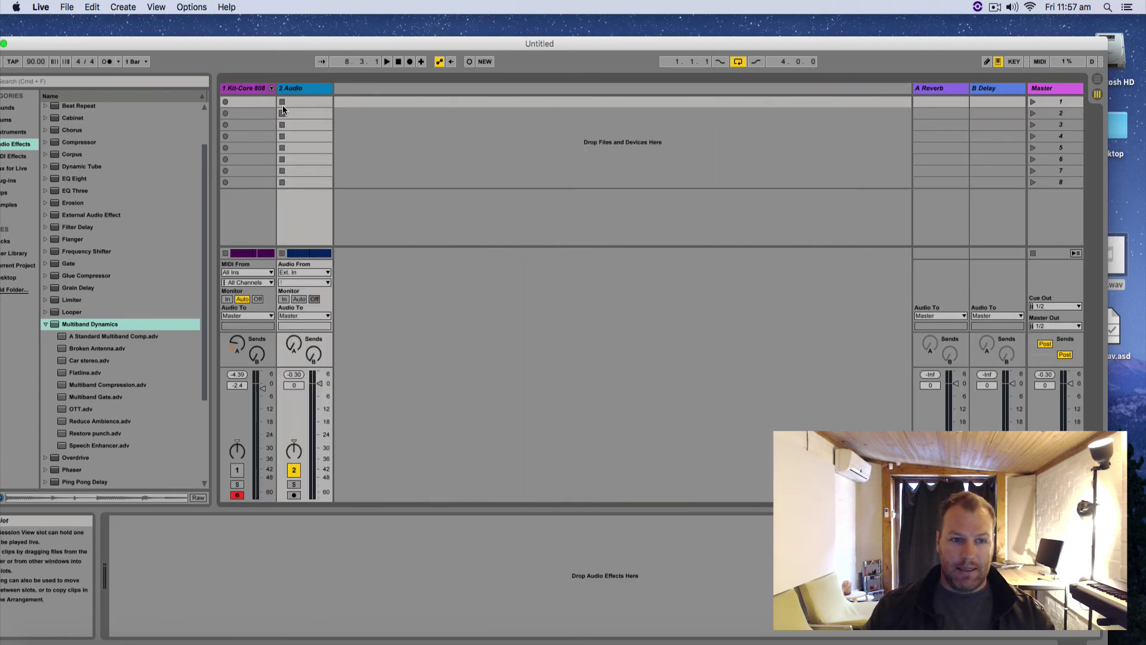
pyautogui.press('Tab')
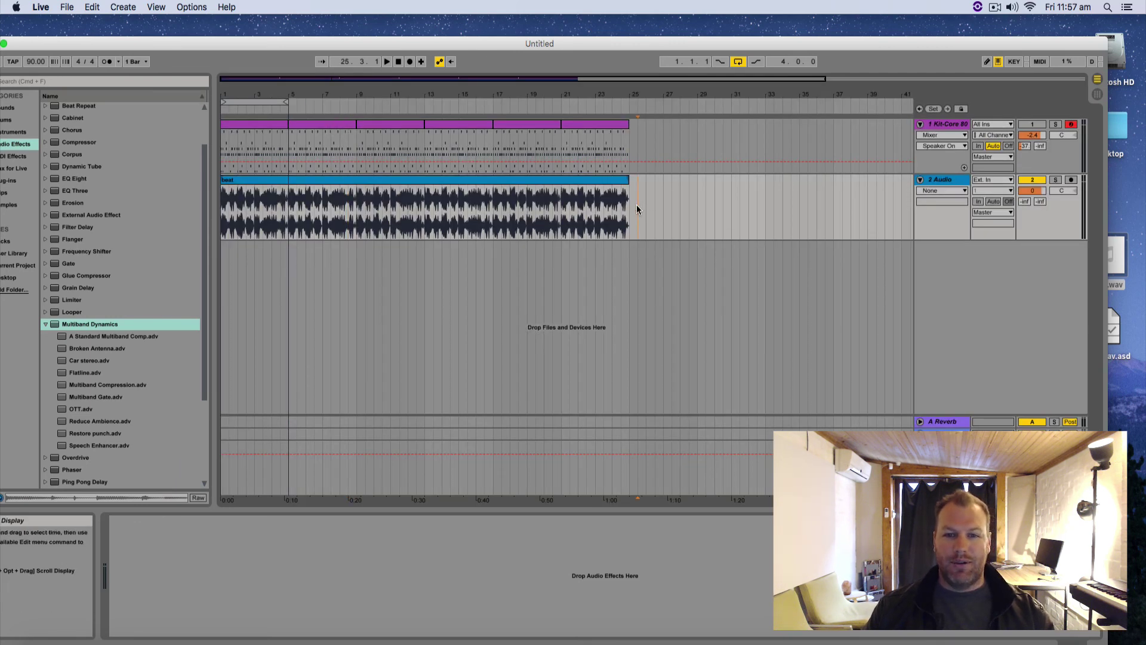